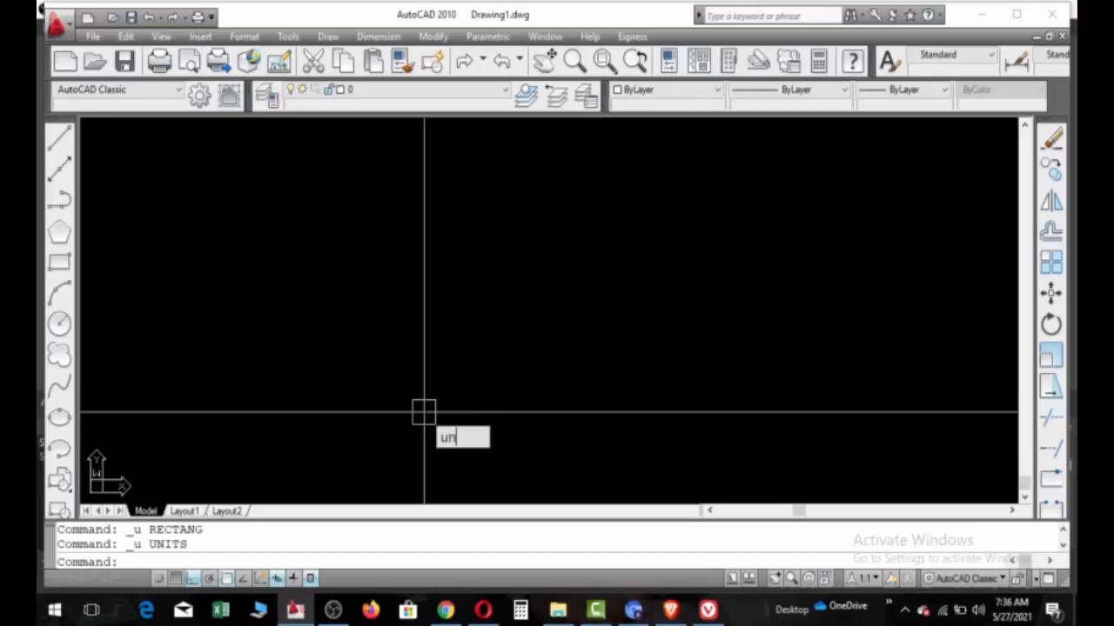
Step: Review the length type and insertion scale options in the drawing units, accepting Engineering lengths and Inches
{"action": "key", "text": "Return"}
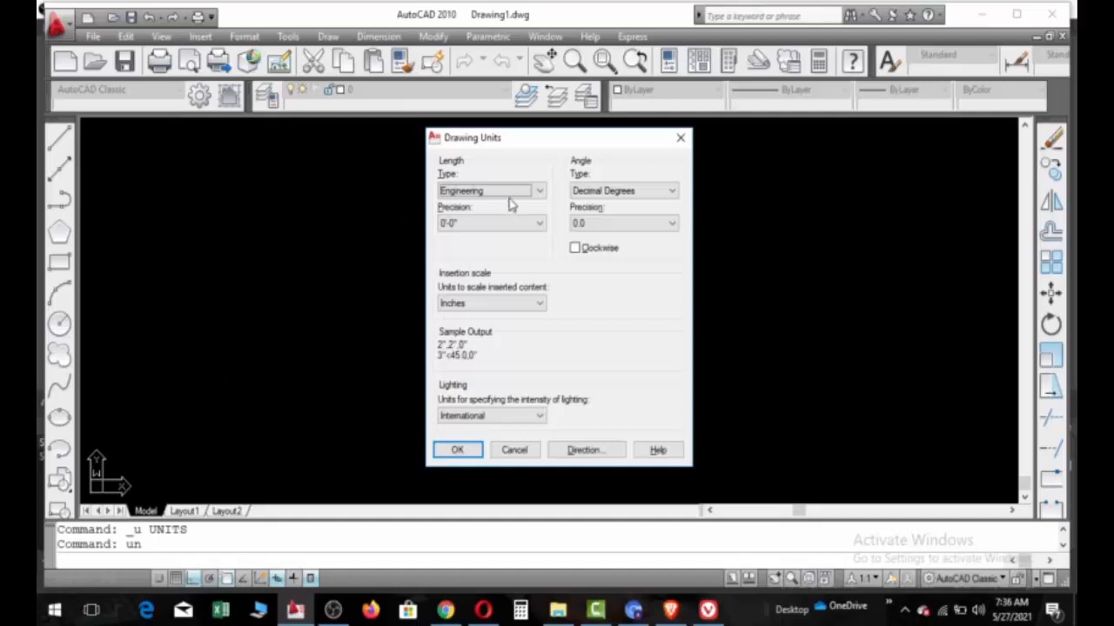
{"action": "left_click", "coordinate": [538, 193]}
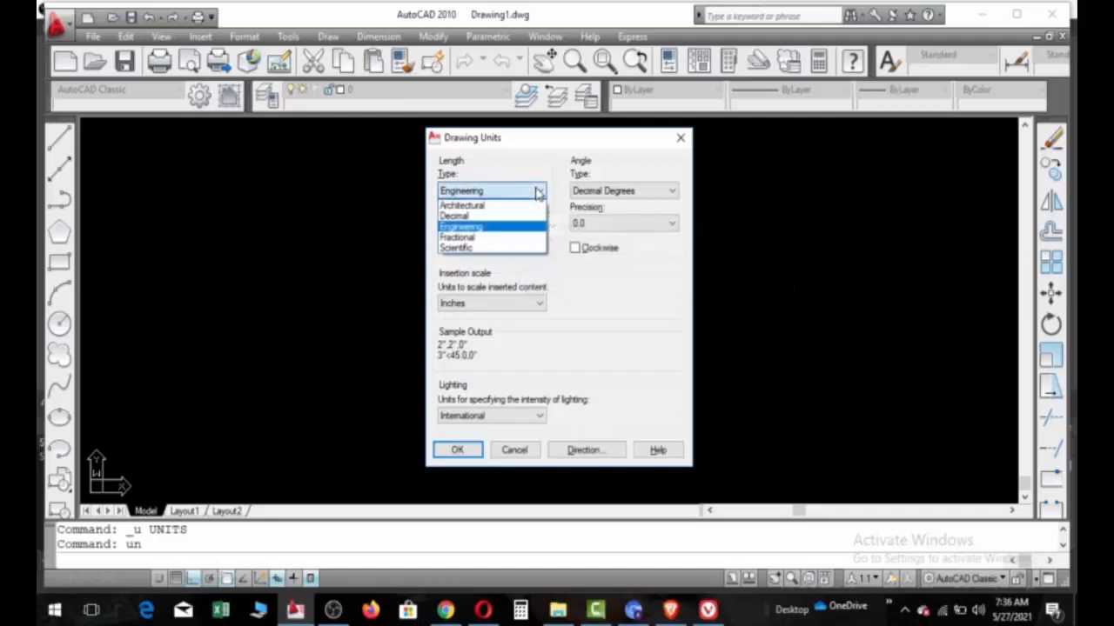
{"action": "left_click", "coordinate": [535, 191]}
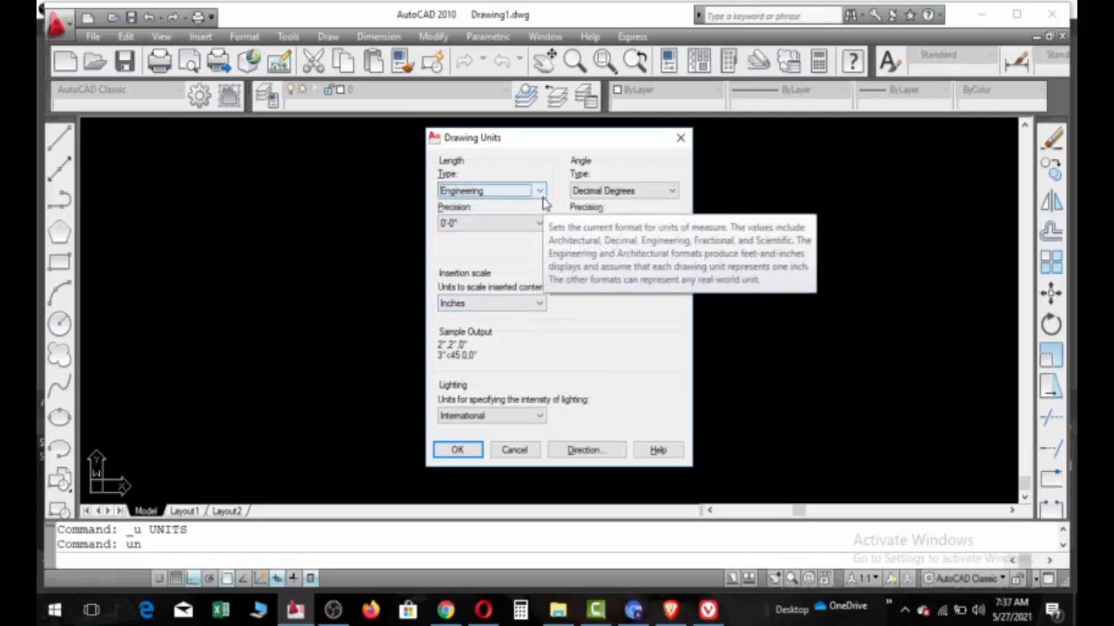
{"action": "left_click", "coordinate": [540, 193]}
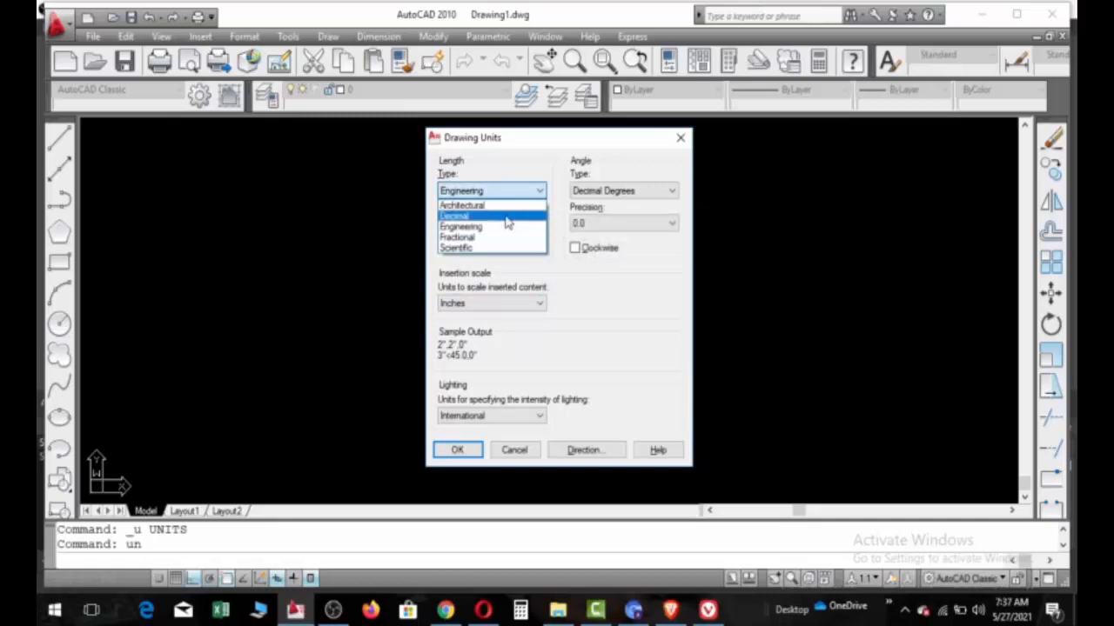
{"action": "left_click", "coordinate": [742, 249]}
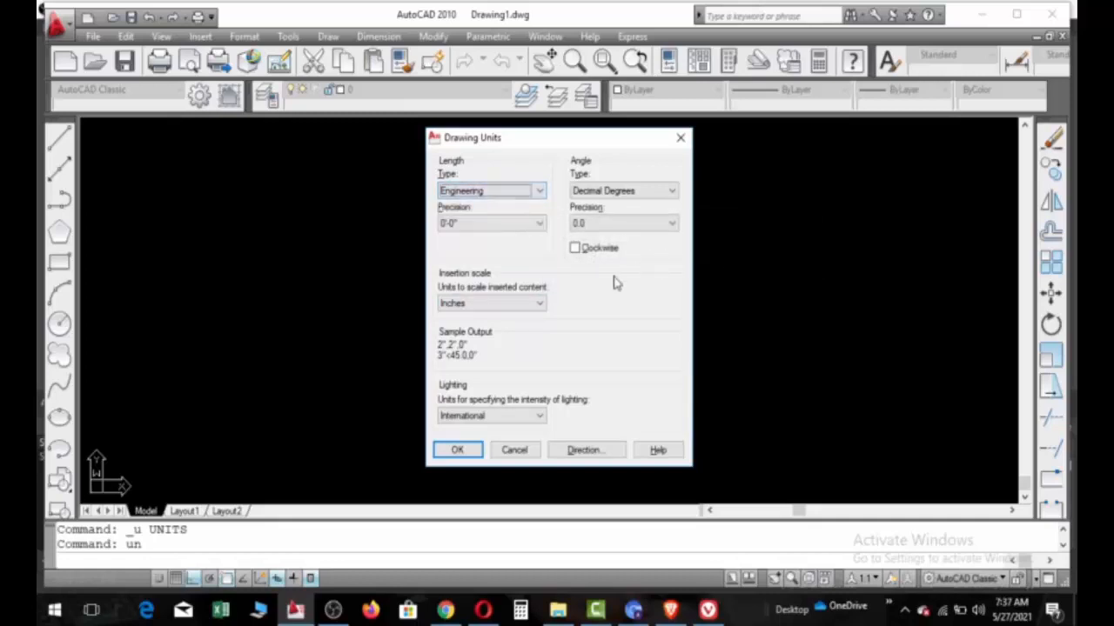
{"action": "left_click", "coordinate": [541, 304]}
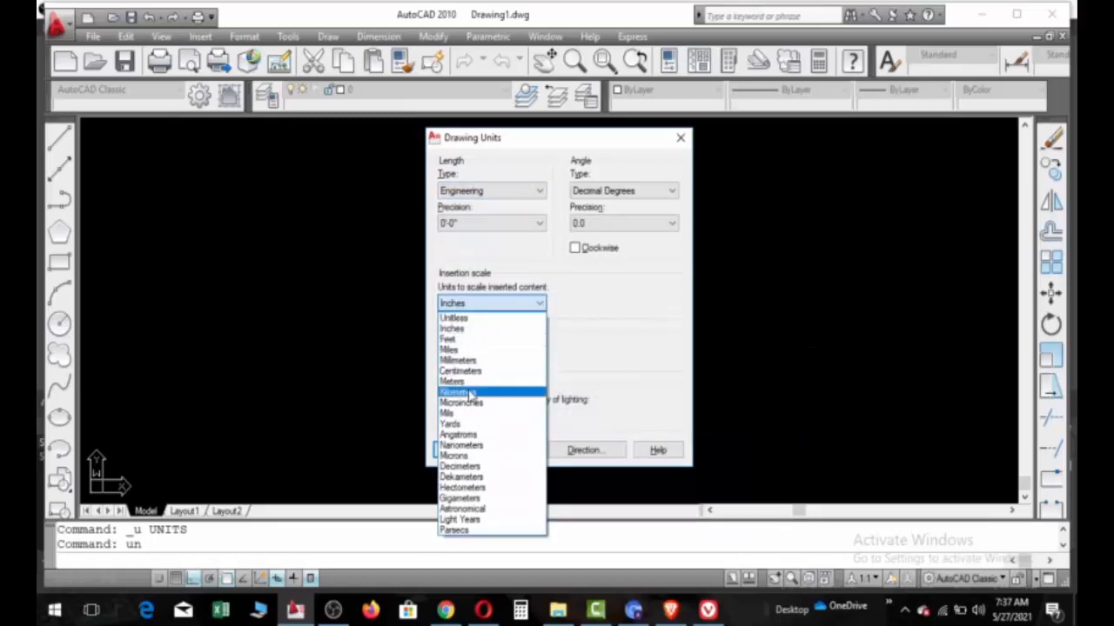
{"action": "left_click", "coordinate": [745, 290]}
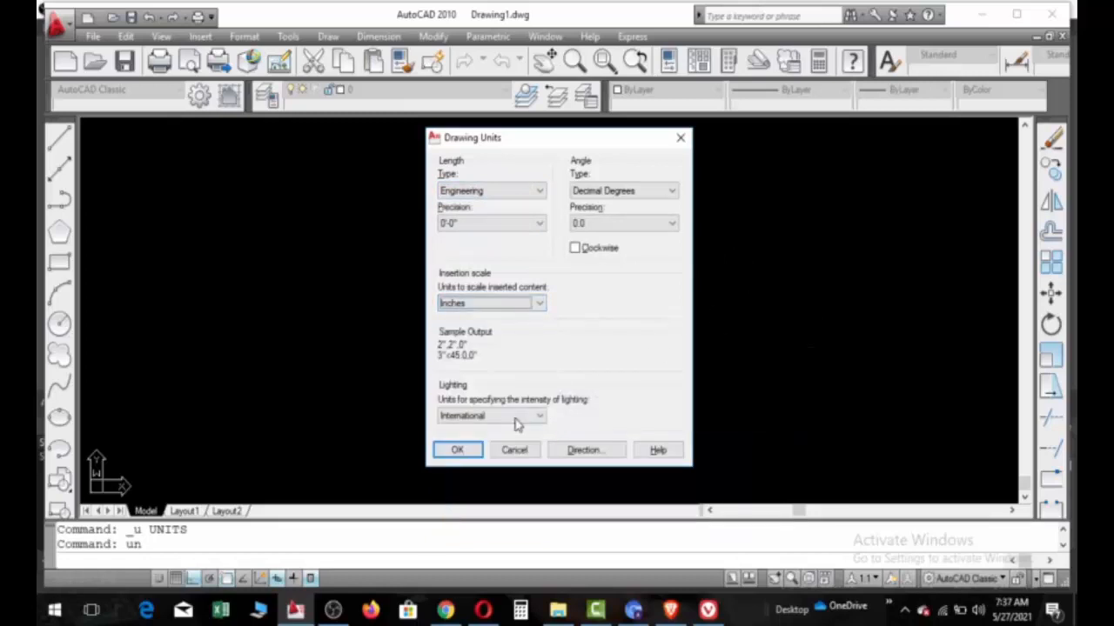
{"action": "left_click", "coordinate": [456, 451]}
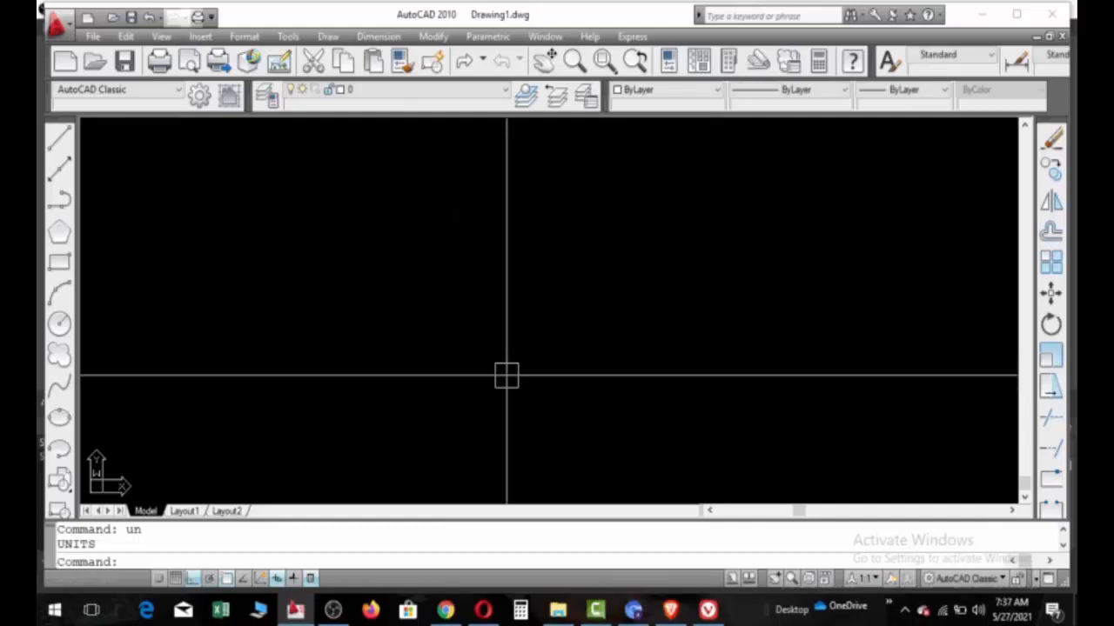
Step: Draw a rectangle 10' wide and 50' high in the empty drawing area
{"action": "type", "text": "rec"}
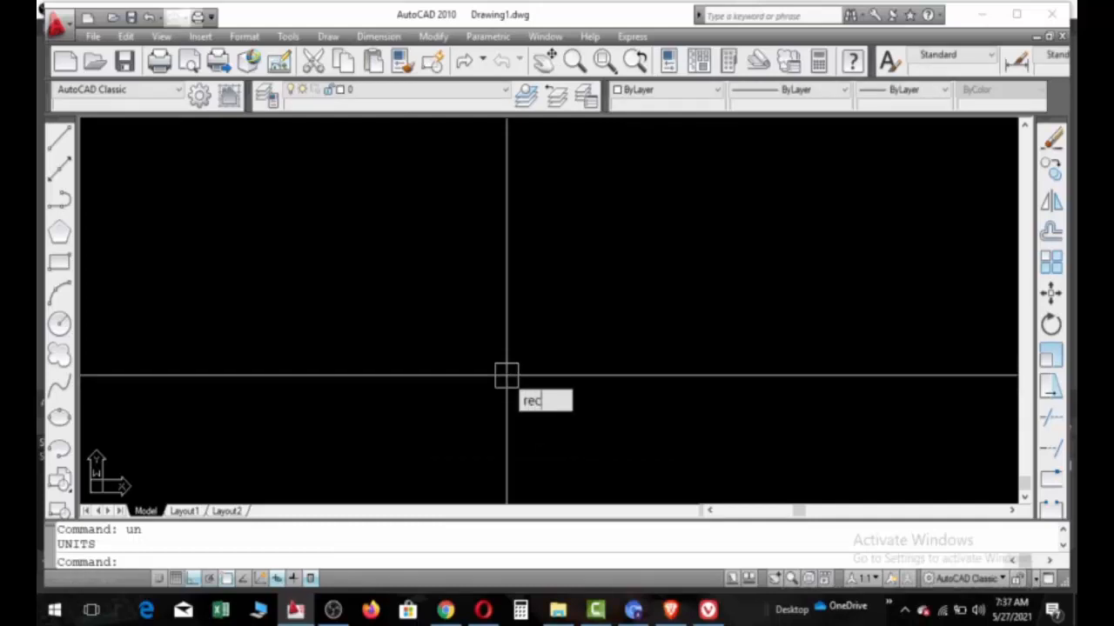
{"action": "key", "text": "Return"}
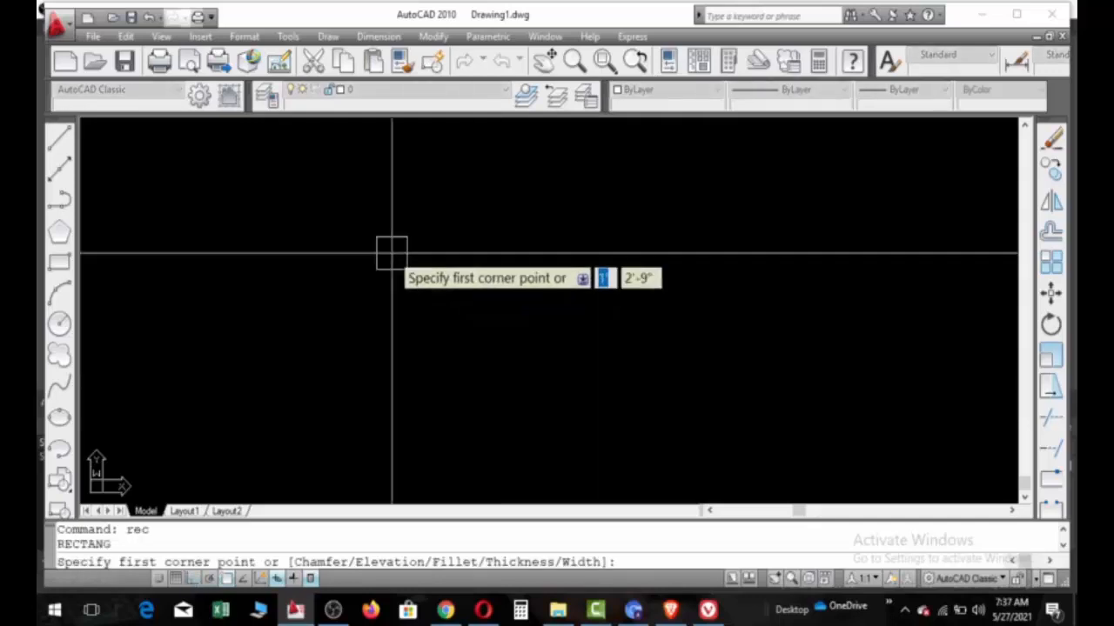
{"action": "left_click", "coordinate": [391, 253]}
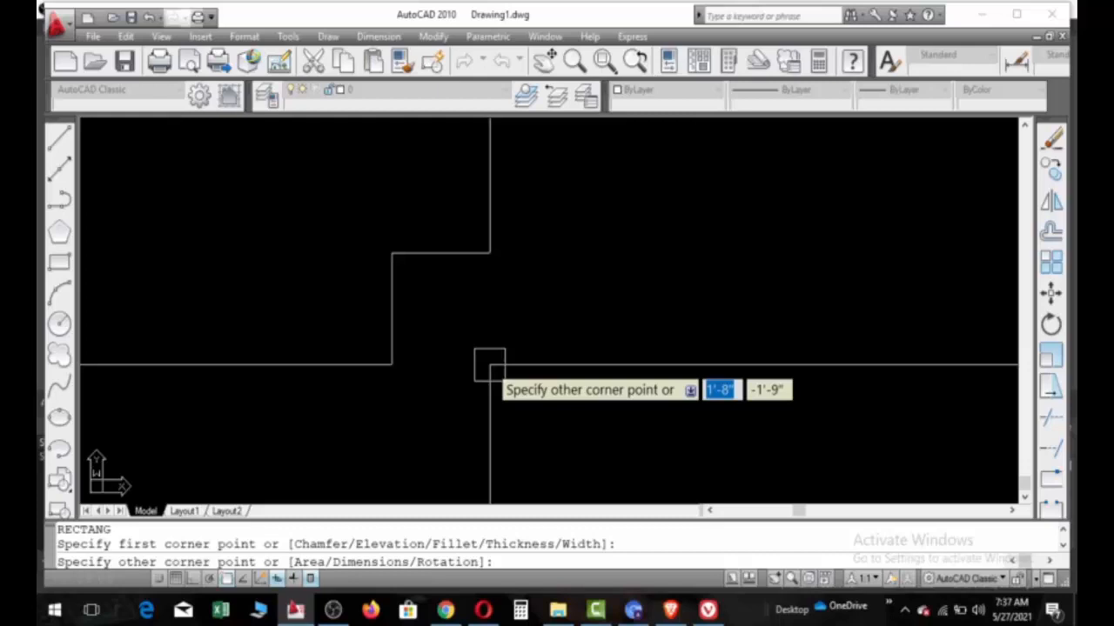
{"action": "type", "text": "10"}
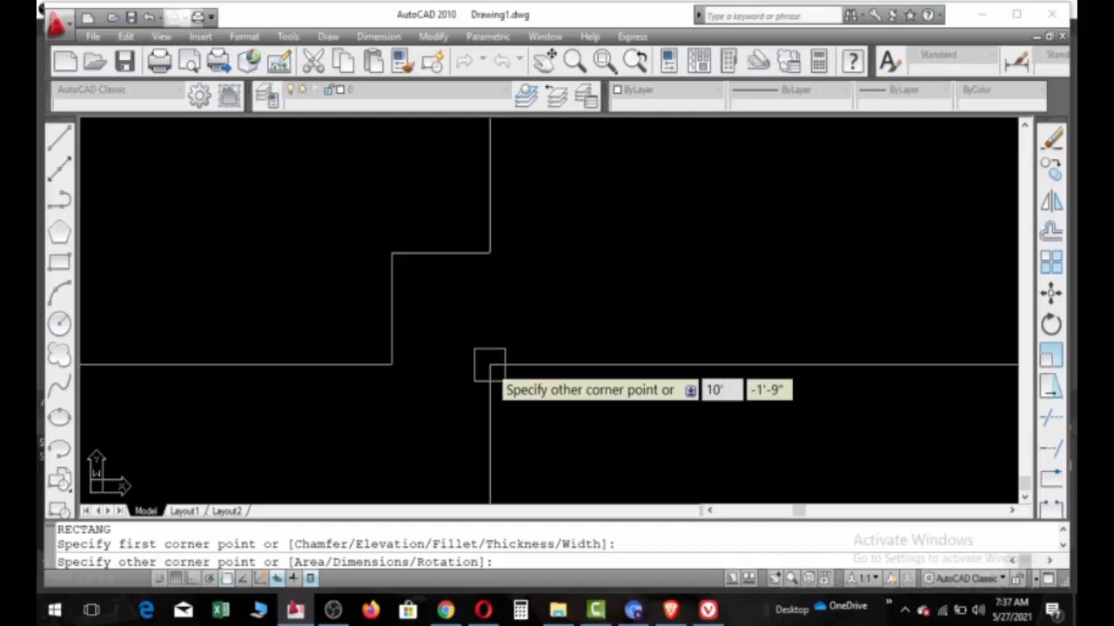
{"action": "key", "text": "Tab"}
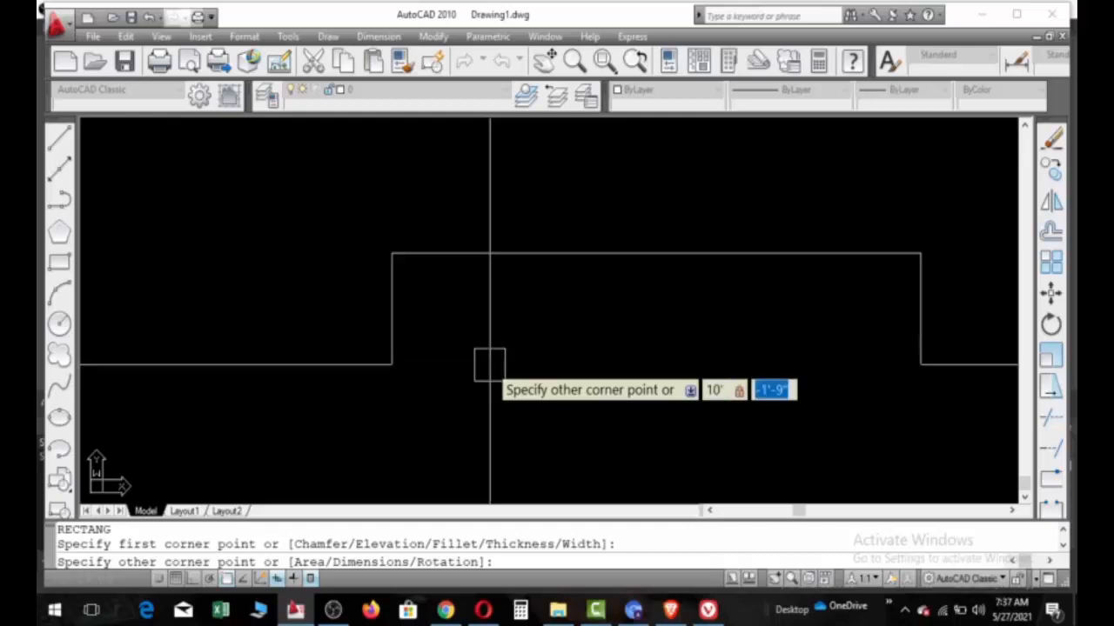
{"action": "type", "text": "50"}
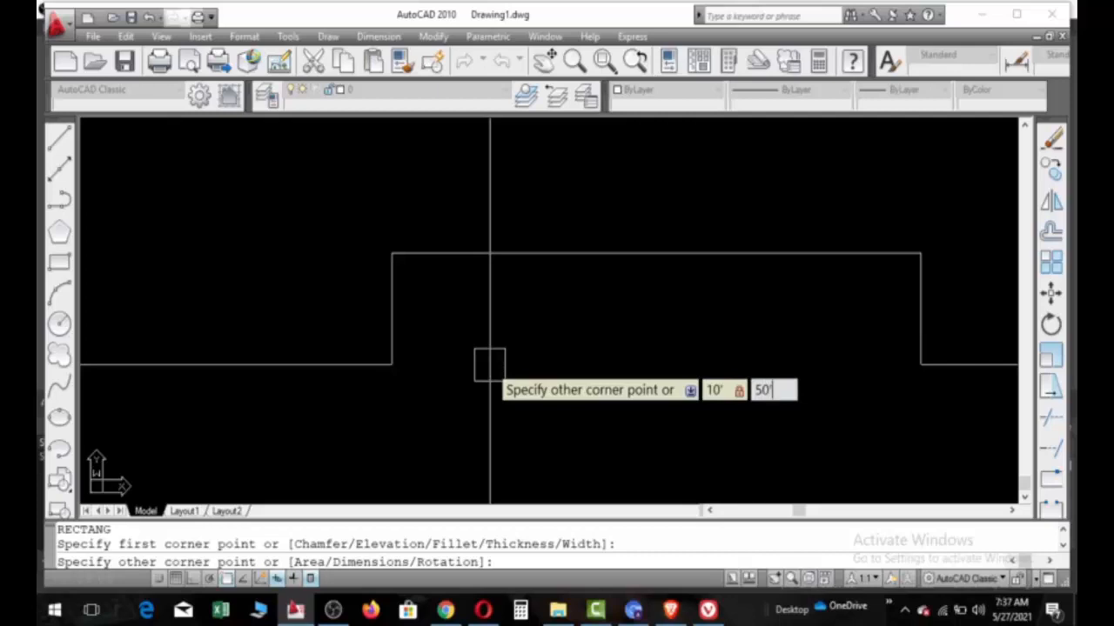
{"action": "key", "text": "Return"}
{"action": "scroll", "coordinate": [489, 365], "scroll_direction": "down", "scroll_amount": 6}
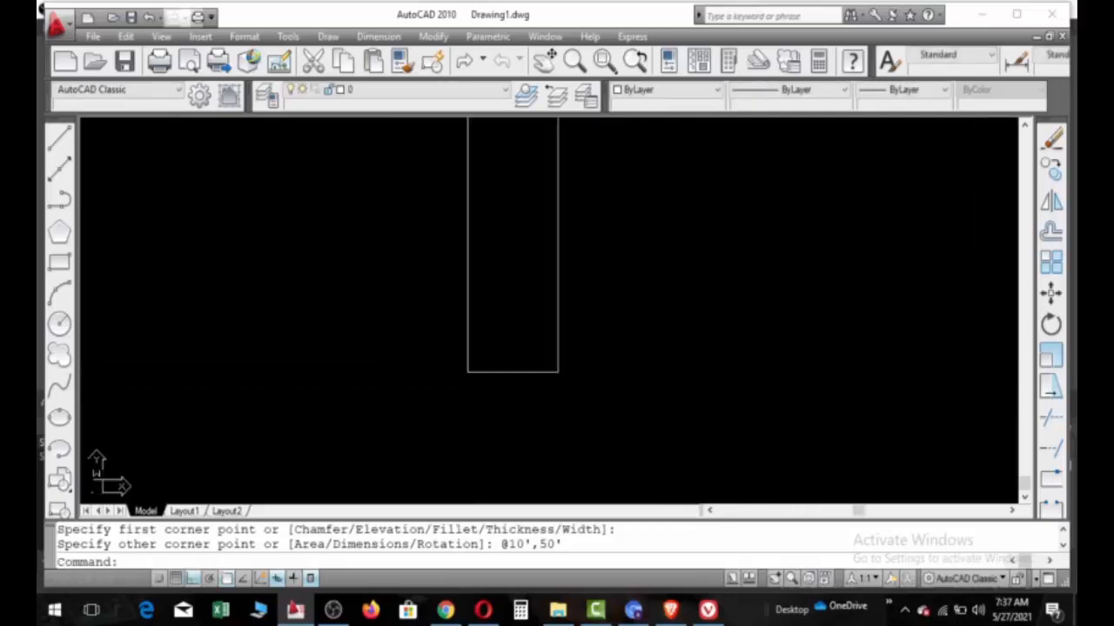
{"action": "scroll", "coordinate": [507, 351], "scroll_direction": "up", "scroll_amount": 2}
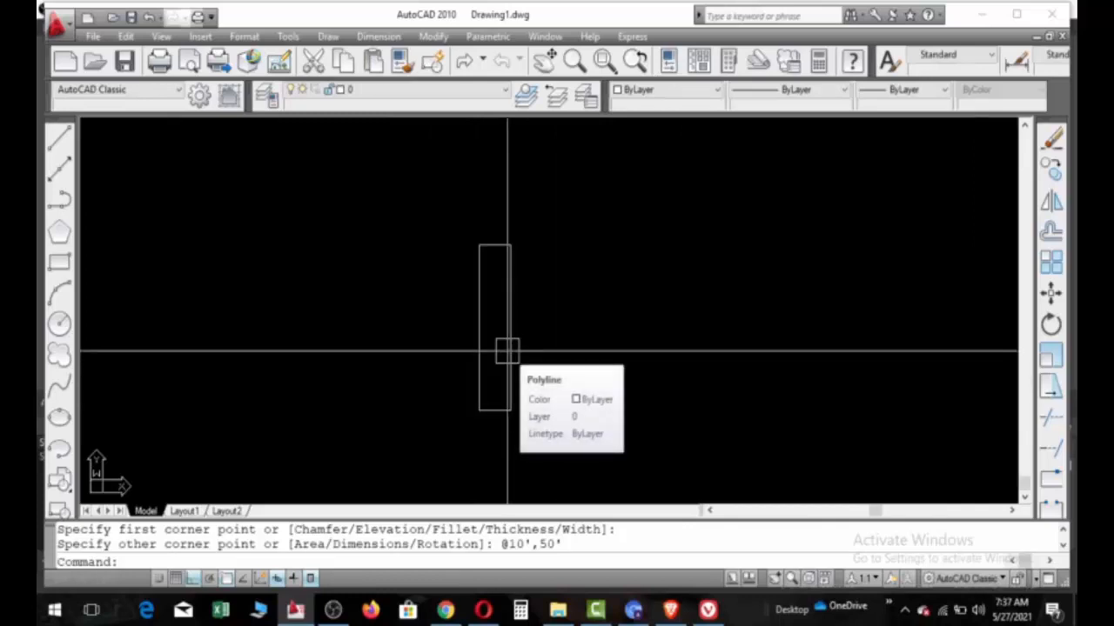
{"action": "left_click", "coordinate": [507, 352]}
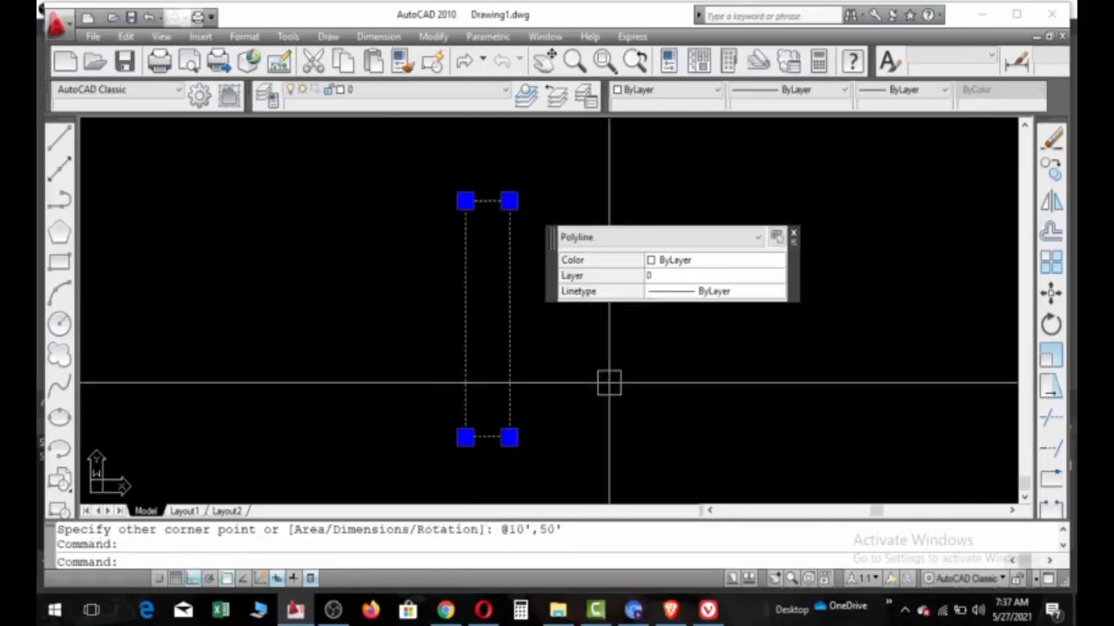
{"action": "key", "text": "Escape"}
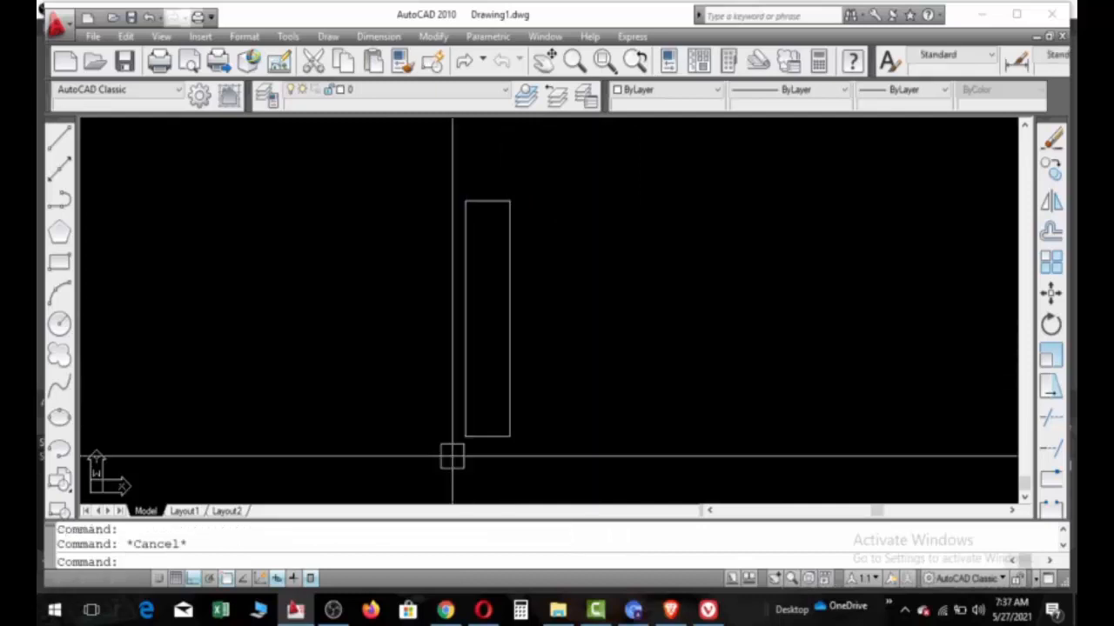
Step: Draw a narrow rectangle 2' wide and 50' high to the right of the 10' wide rectangle
{"action": "type", "text": "re"}
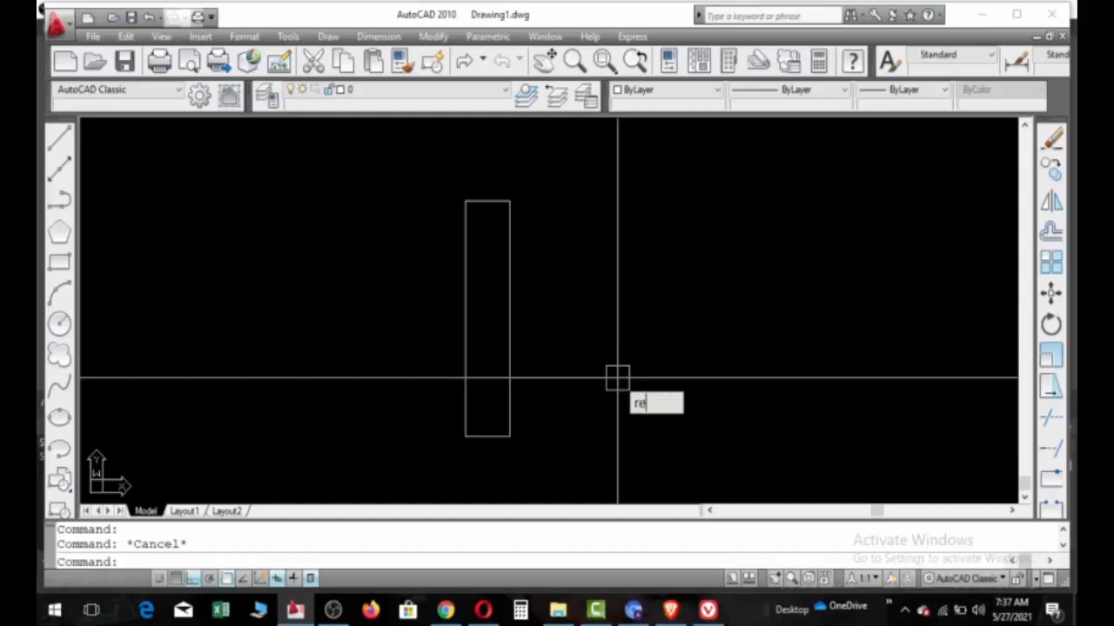
{"action": "type", "text": "c"}
{"action": "key", "text": "Return"}
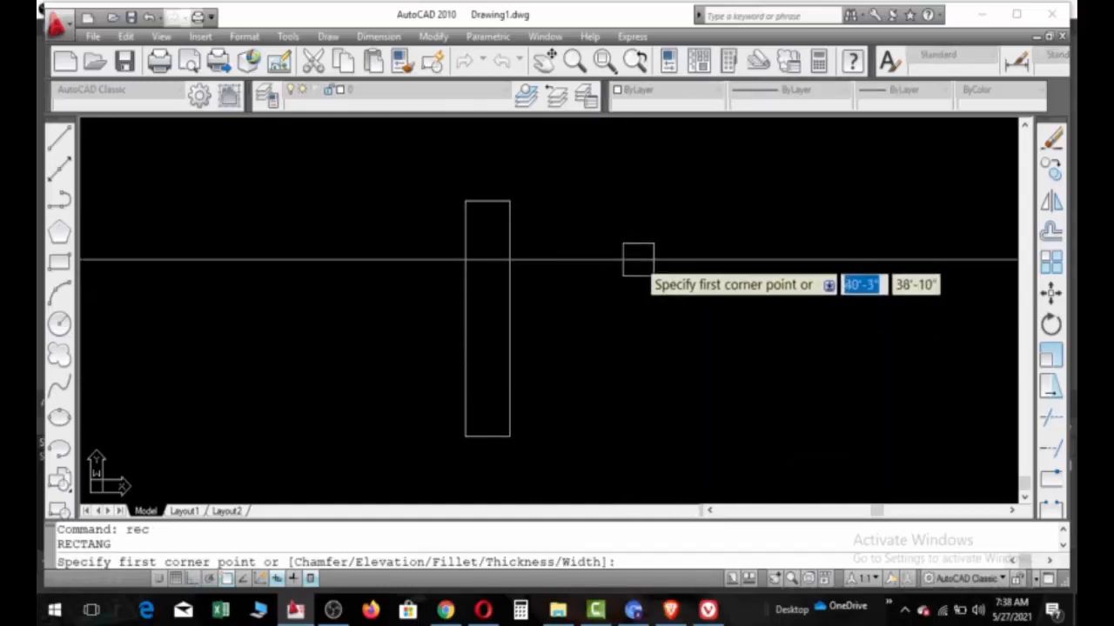
{"action": "left_click", "coordinate": [638, 259]}
{"action": "type", "text": "2"}
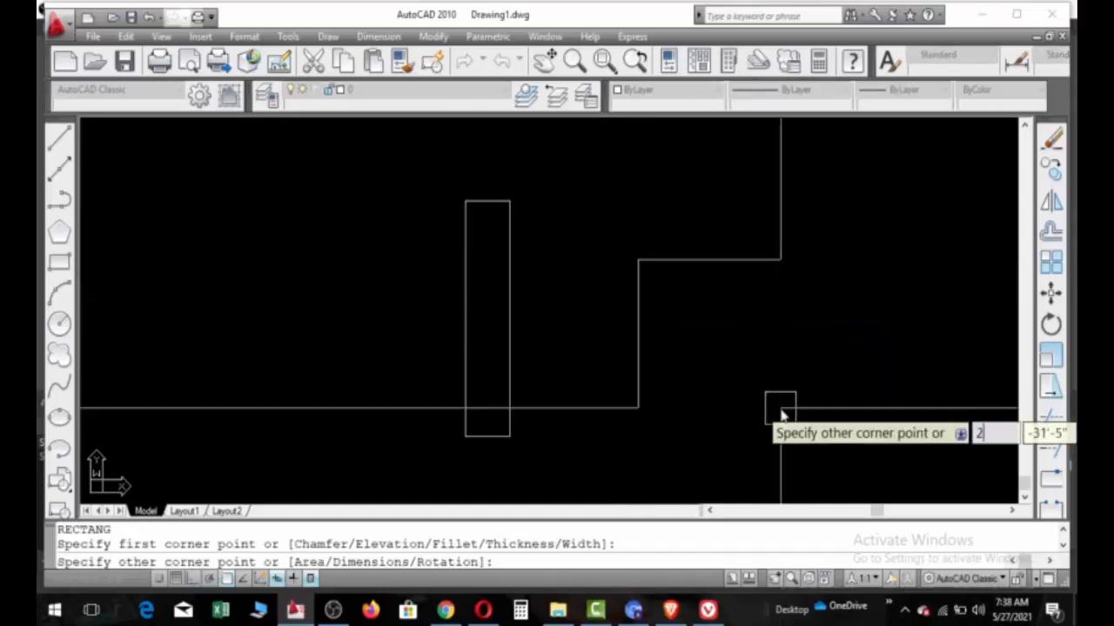
{"action": "key", "text": "Tab"}
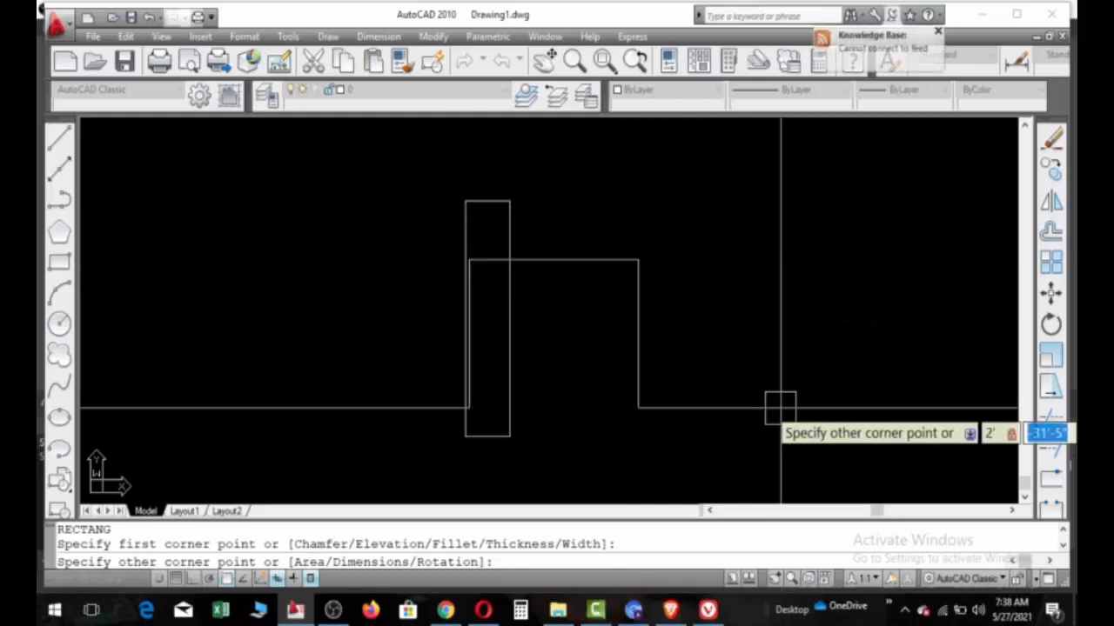
{"action": "type", "text": "50"}
{"action": "key", "text": "Return"}
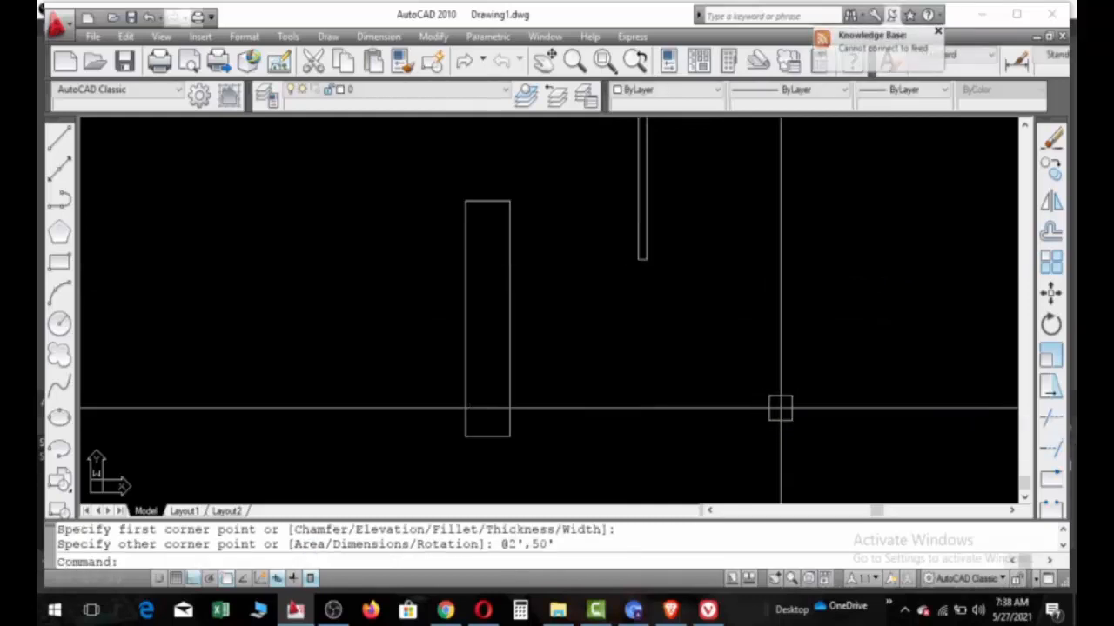
Step: Copy the 2' wide rectangle by its top-right corner onto the top-left corner of the 10' wide rectangle
{"action": "scroll", "coordinate": [659, 435], "scroll_direction": "down", "scroll_amount": 4}
{"action": "scroll", "coordinate": [655, 339], "scroll_direction": "up", "scroll_amount": 3}
{"action": "left_click", "coordinate": [655, 333]}
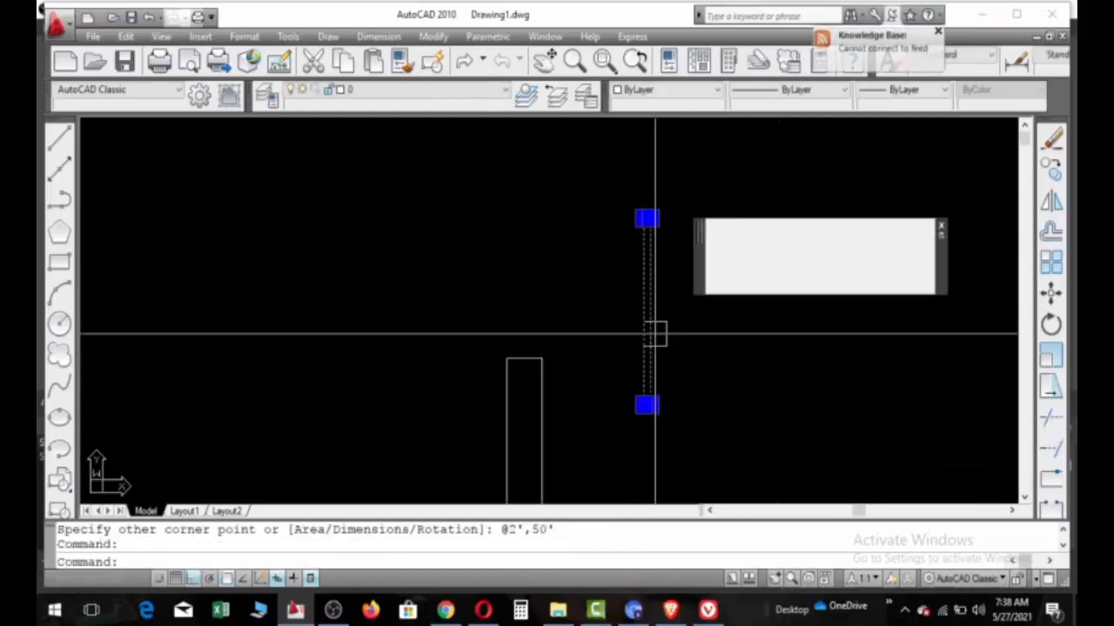
{"action": "type", "text": "co"}
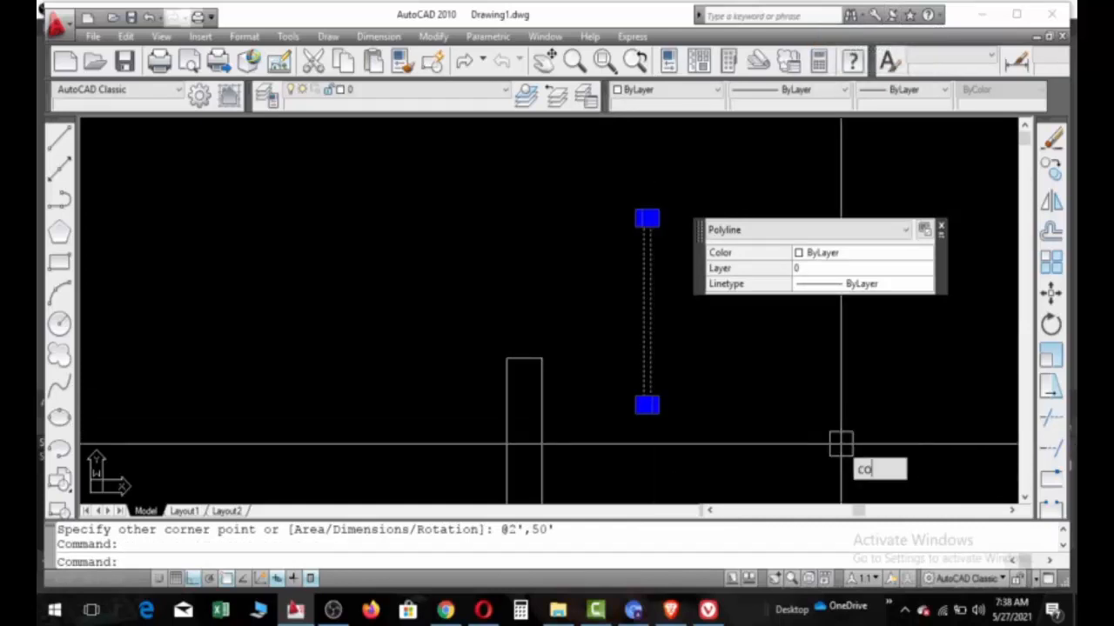
{"action": "key", "text": "Return"}
{"action": "scroll", "coordinate": [670, 222], "scroll_direction": "up", "scroll_amount": 5}
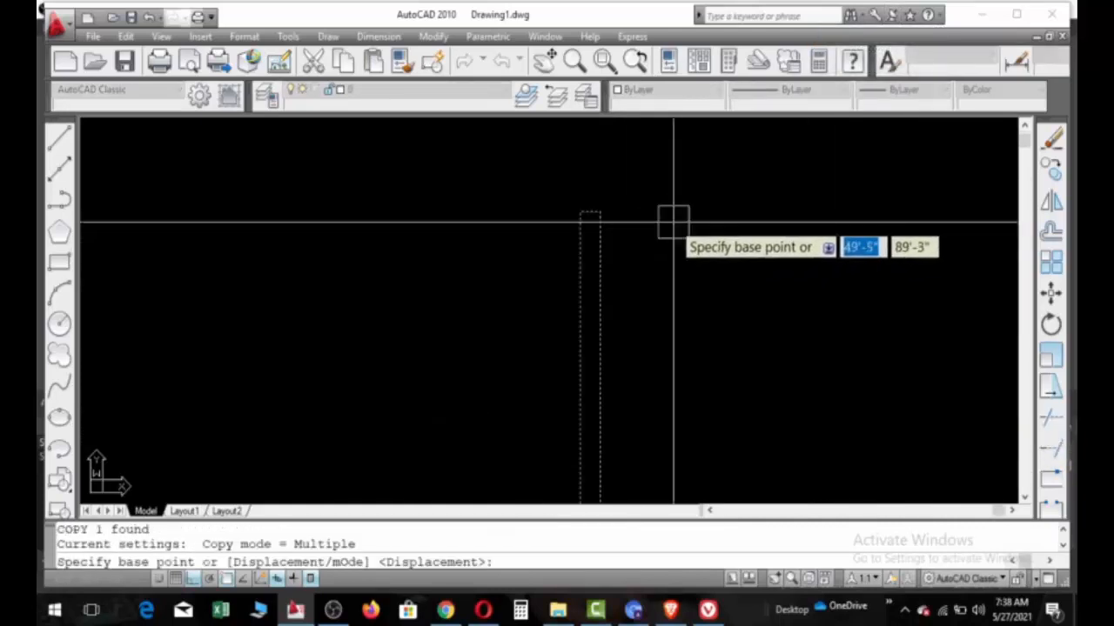
{"action": "left_click", "coordinate": [599, 212]}
{"action": "scroll", "coordinate": [766, 135], "scroll_direction": "down", "scroll_amount": 4}
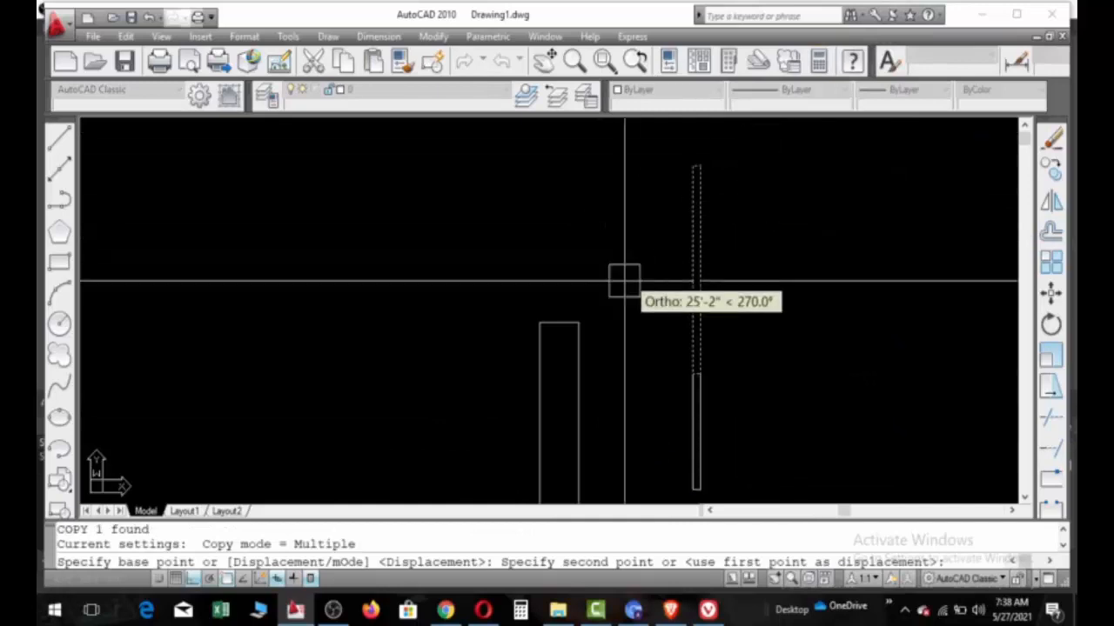
{"action": "scroll", "coordinate": [548, 313], "scroll_direction": "up", "scroll_amount": 5}
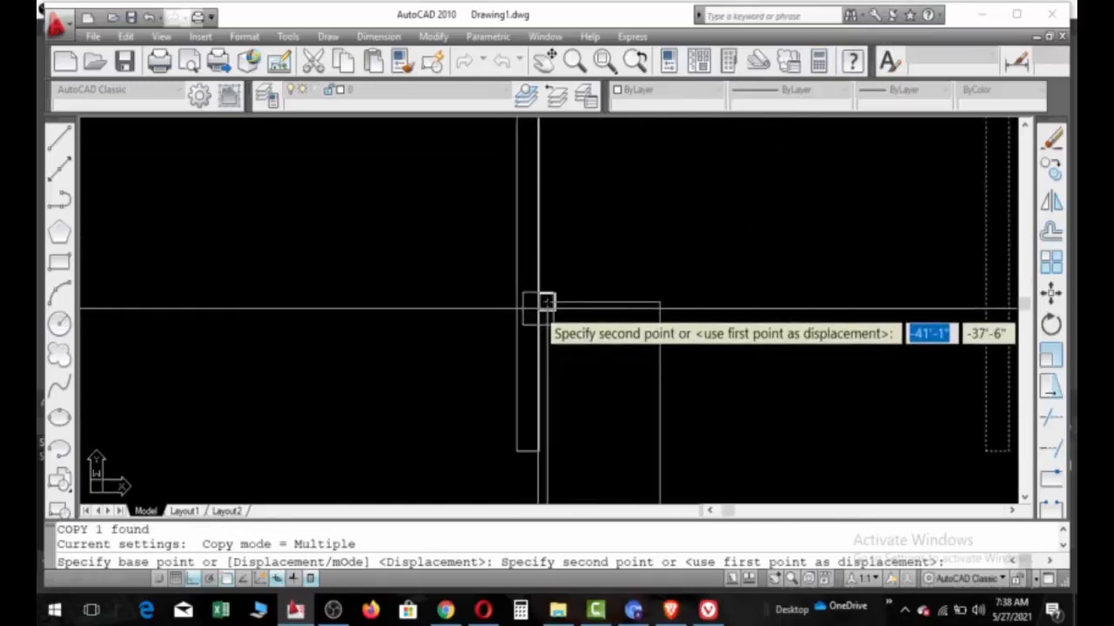
{"action": "left_click", "coordinate": [539, 308]}
{"action": "scroll", "coordinate": [571, 241], "scroll_direction": "down", "scroll_amount": 5}
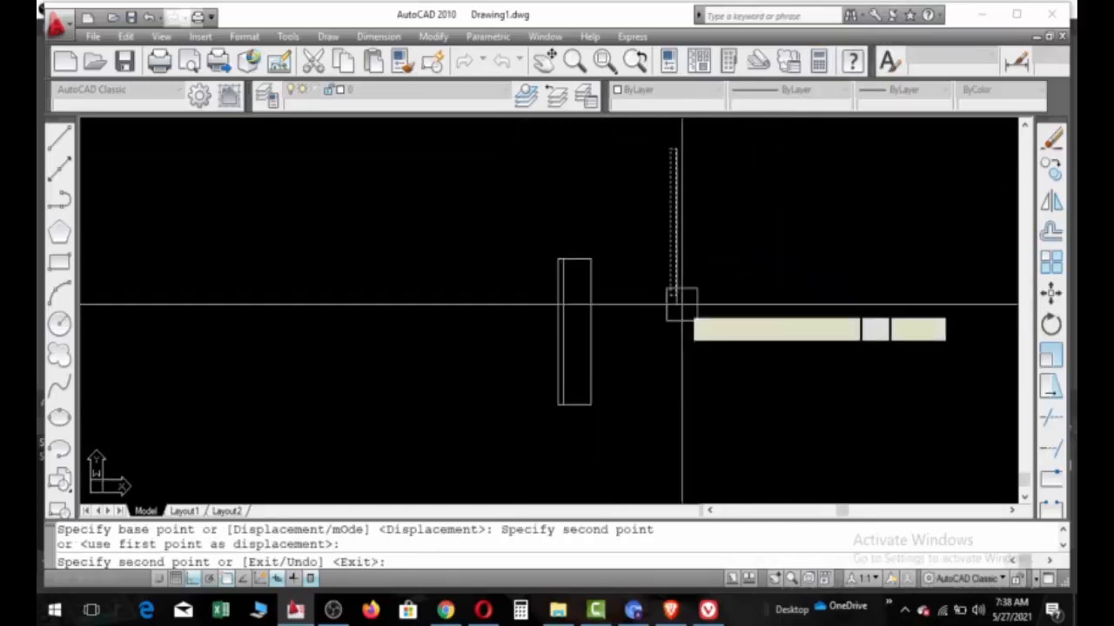
{"action": "key", "text": "Escape"}
Step: Copy the 10' wide rectangle by its top-right corner onto the top-left corner of the adjoining 2' strip
{"action": "left_click", "coordinate": [582, 380]}
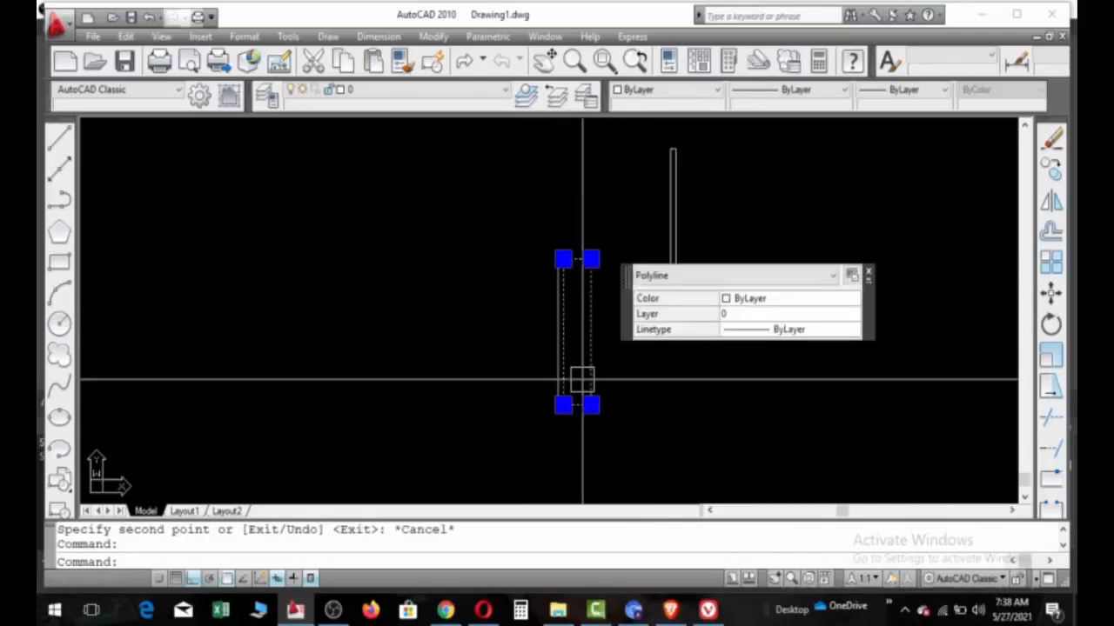
{"action": "type", "text": "co"}
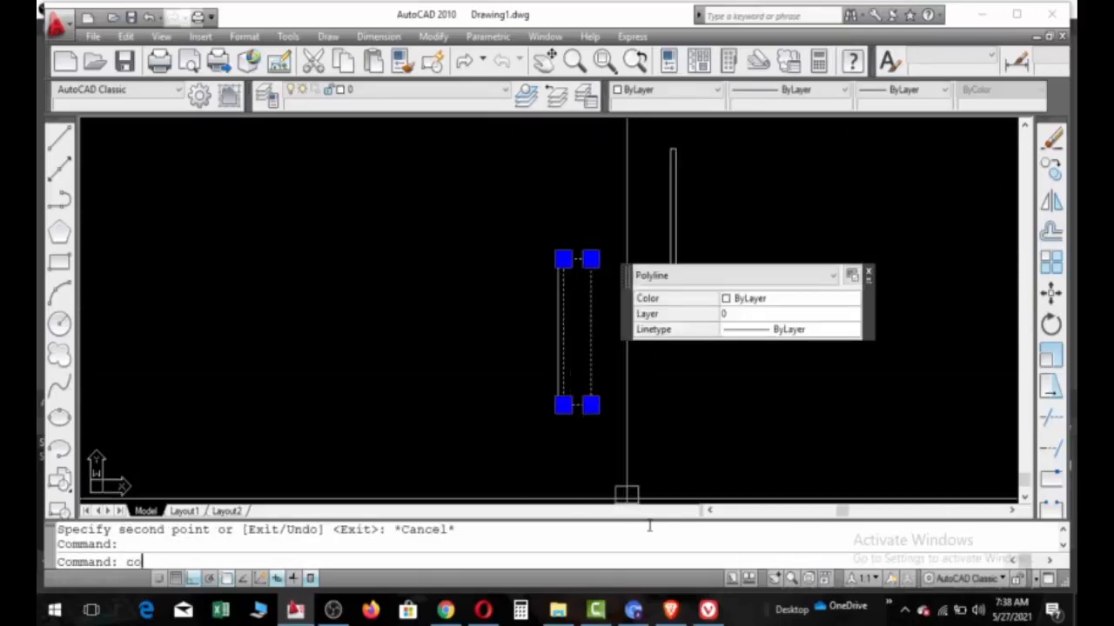
{"action": "key", "text": "Return"}
{"action": "left_click", "coordinate": [591, 258]}
{"action": "scroll", "coordinate": [539, 264], "scroll_direction": "up", "scroll_amount": 8}
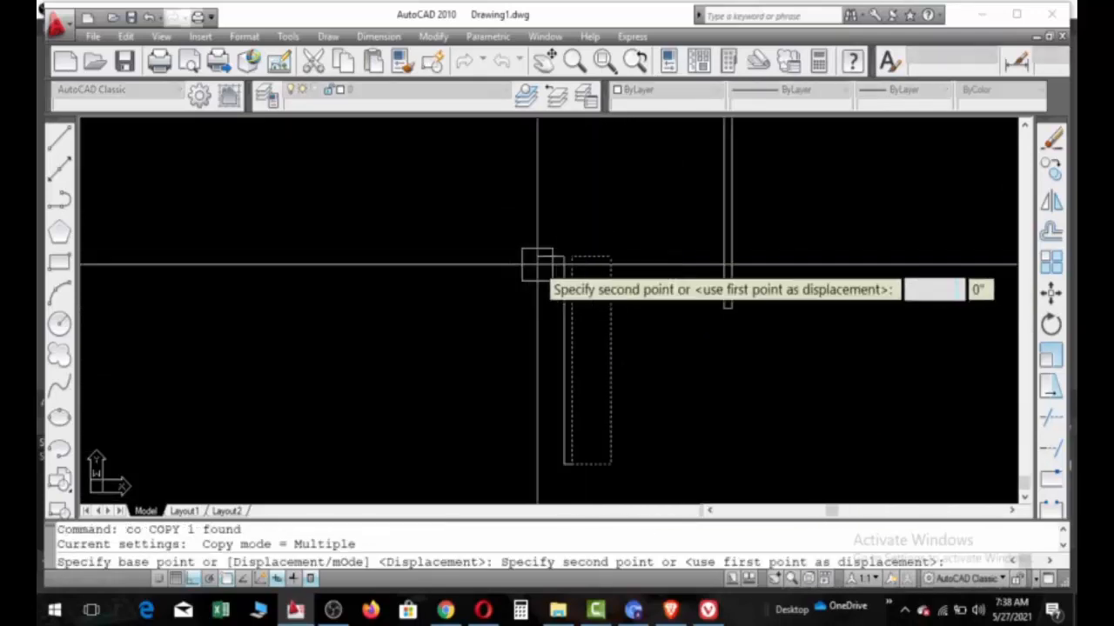
{"action": "left_click", "coordinate": [603, 243]}
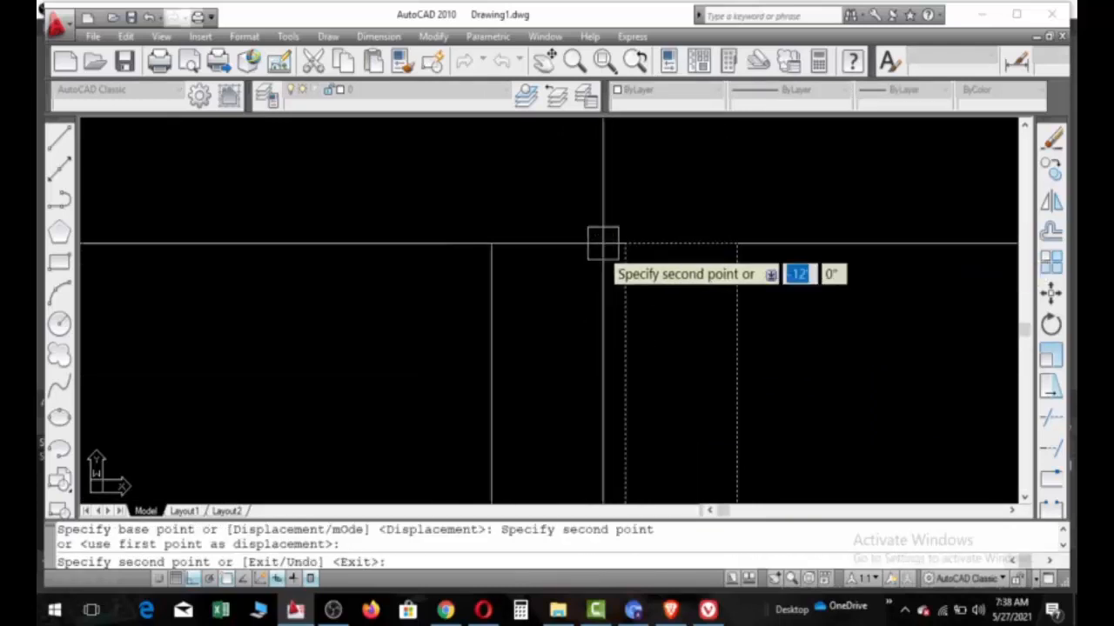
{"action": "scroll", "coordinate": [603, 243], "scroll_direction": "down", "scroll_amount": 5}
{"action": "key", "text": "Escape"}
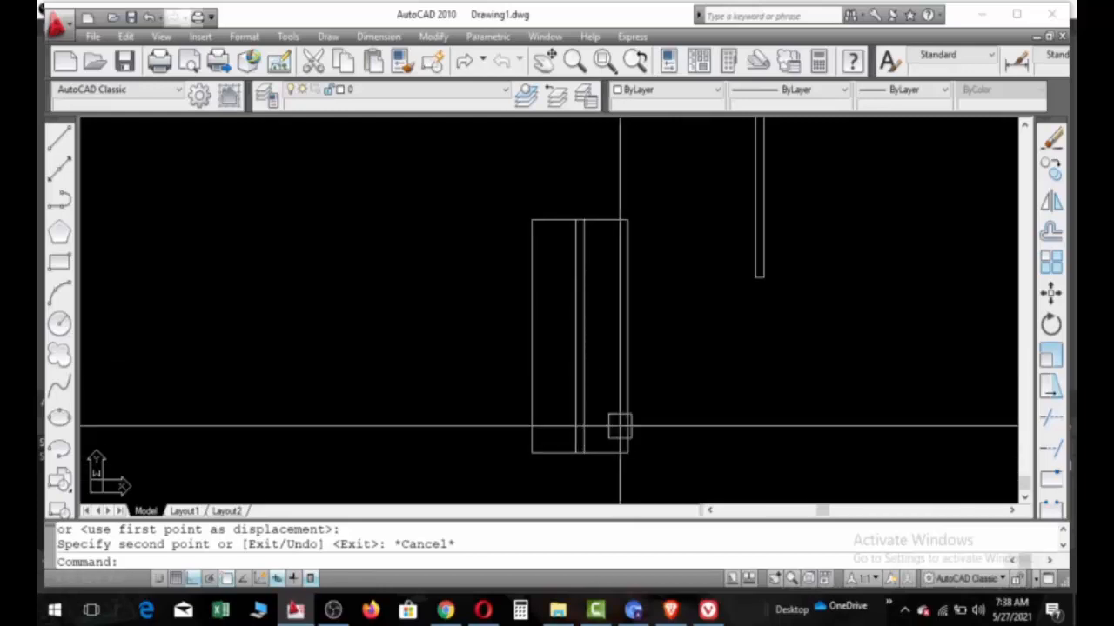
{"action": "scroll", "coordinate": [575, 415], "scroll_direction": "up", "scroll_amount": 3}
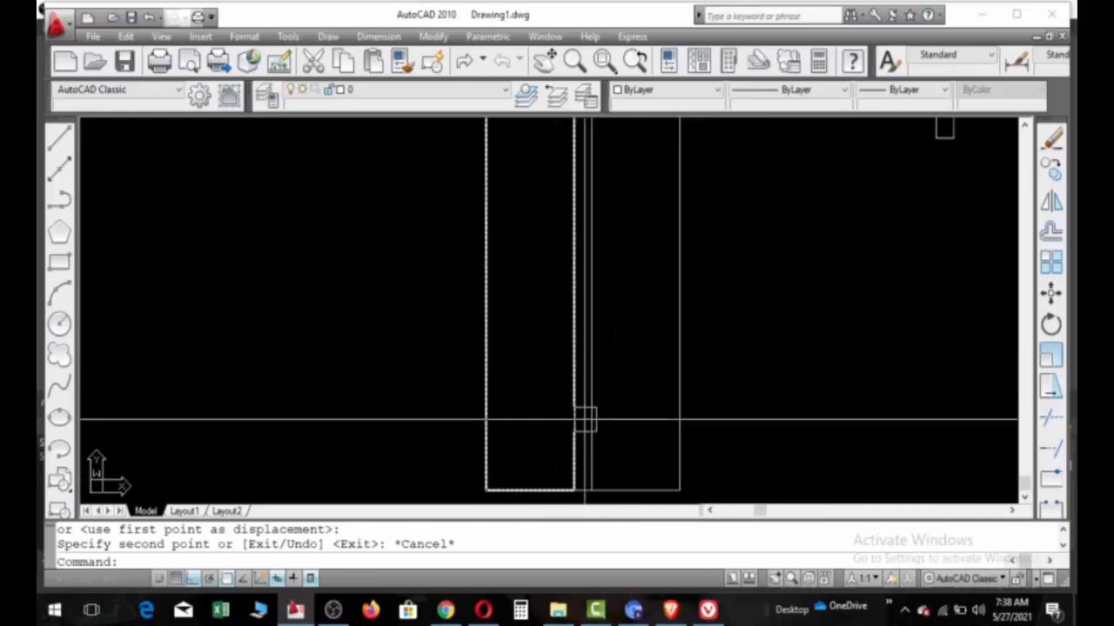
Step: Regenerate the drawing display and clear the selection of the separate 2' wide strip
{"action": "scroll", "coordinate": [592, 496], "scroll_direction": "up", "scroll_amount": 3}
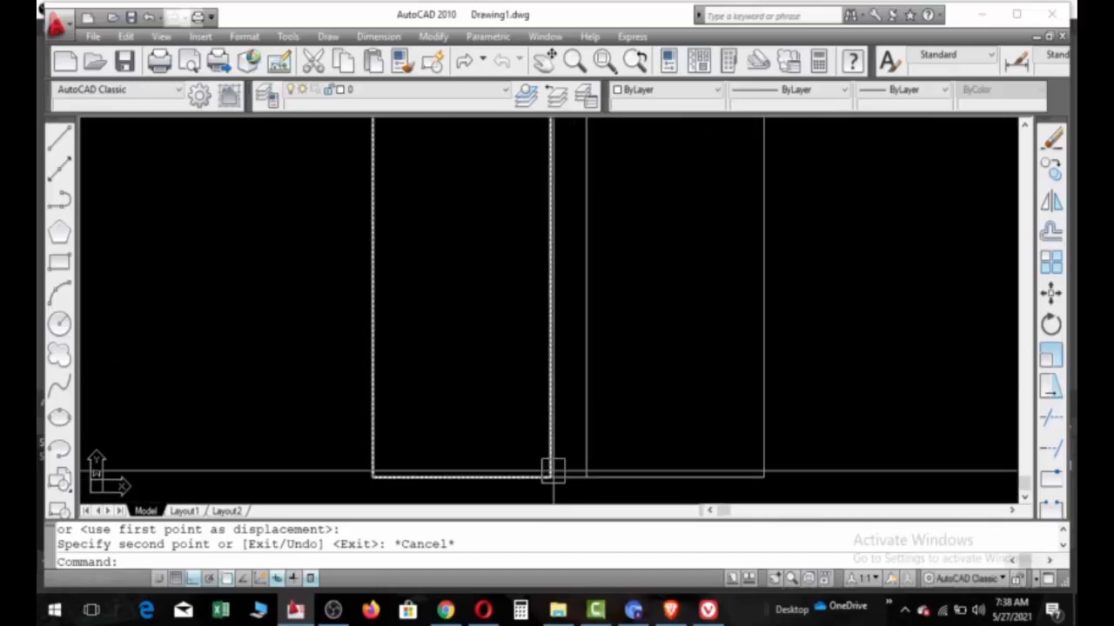
{"action": "scroll", "coordinate": [566, 475], "scroll_direction": "down", "scroll_amount": 5}
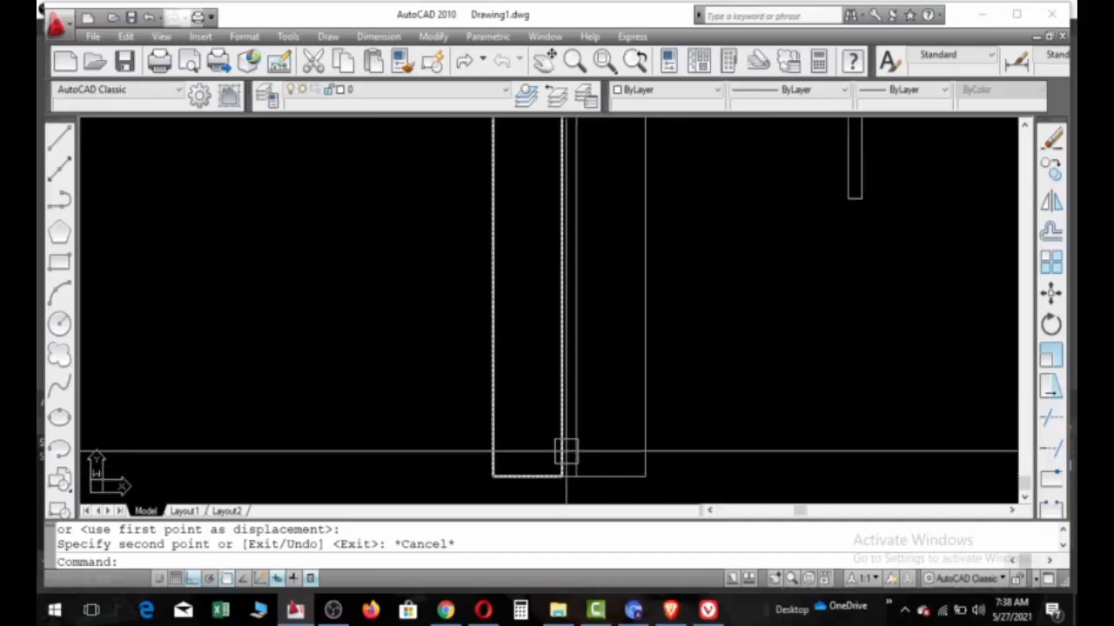
{"action": "left_click", "coordinate": [675, 328]}
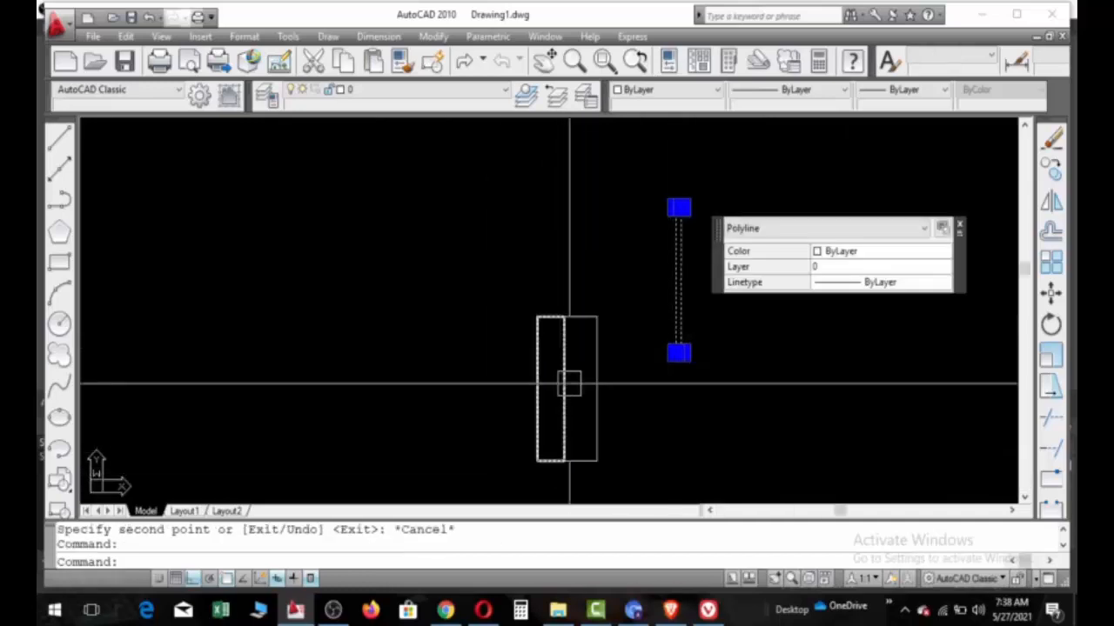
{"action": "type", "text": "e"}
{"action": "key", "text": "Return"}
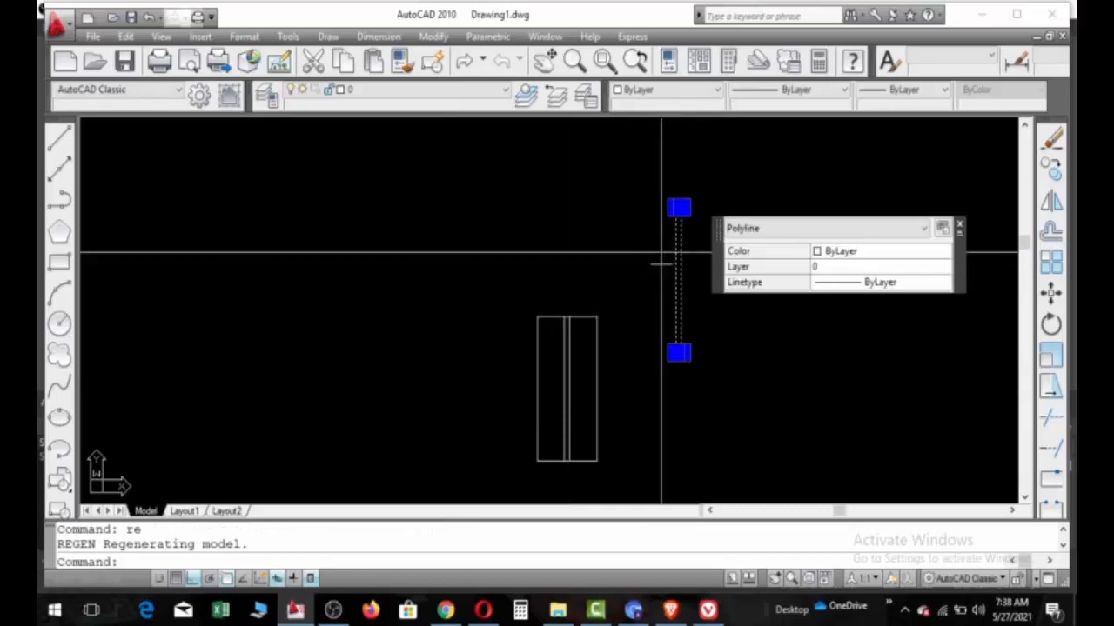
{"action": "scroll", "coordinate": [671, 222], "scroll_direction": "up", "scroll_amount": 4}
{"action": "key", "text": "Escape"}
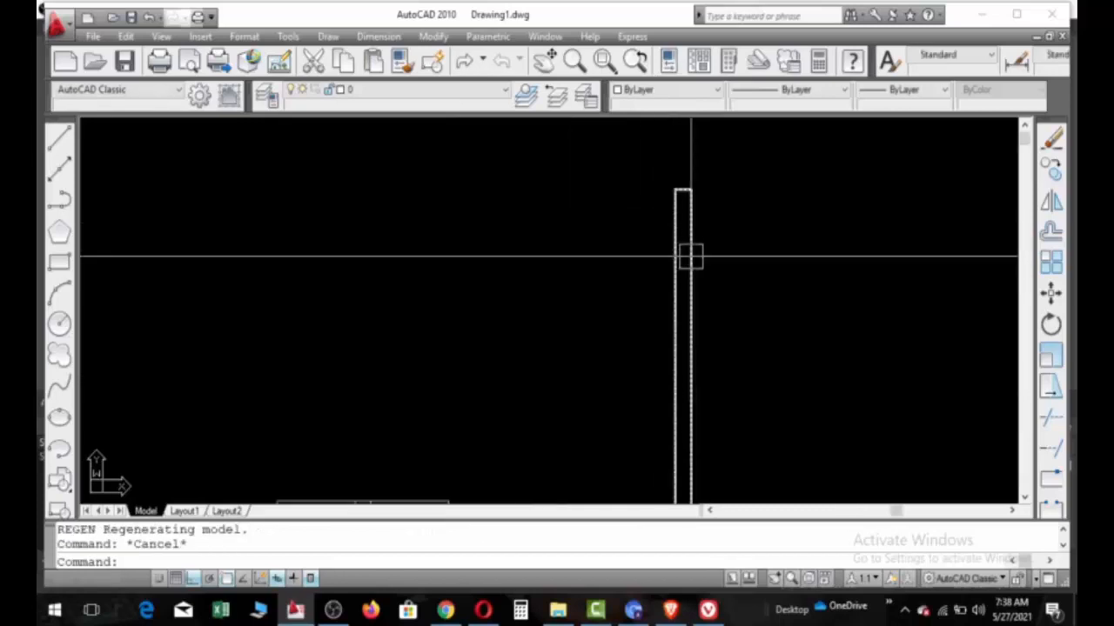
Step: Draw a rectangle from the separate 2' strip's top-left corner to the top-right corner of the joined strips
{"action": "left_click", "coordinate": [686, 258]}
{"action": "type", "text": "rex"}
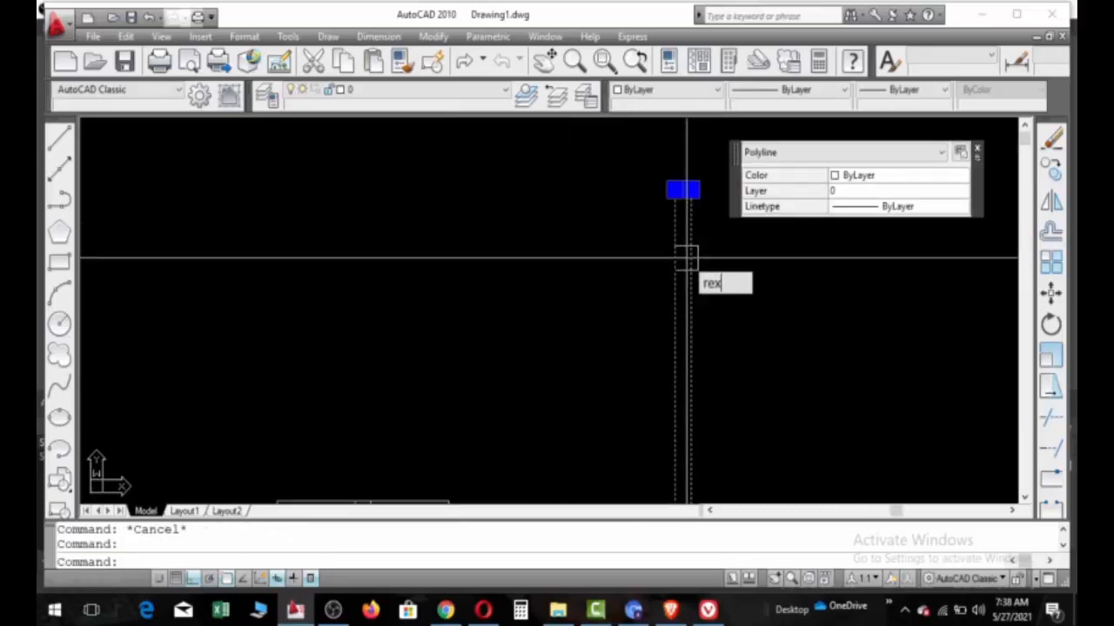
{"action": "type", "text": "c"}
{"action": "key", "text": "Return"}
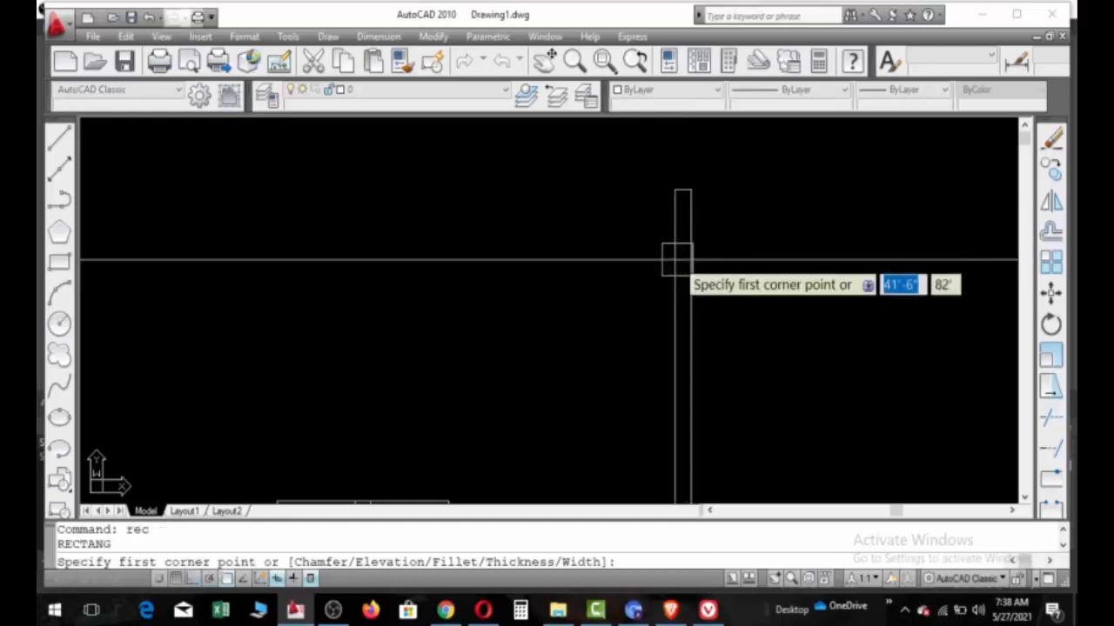
{"action": "left_click", "coordinate": [674, 190]}
{"action": "scroll", "coordinate": [687, 185], "scroll_direction": "down", "scroll_amount": 3}
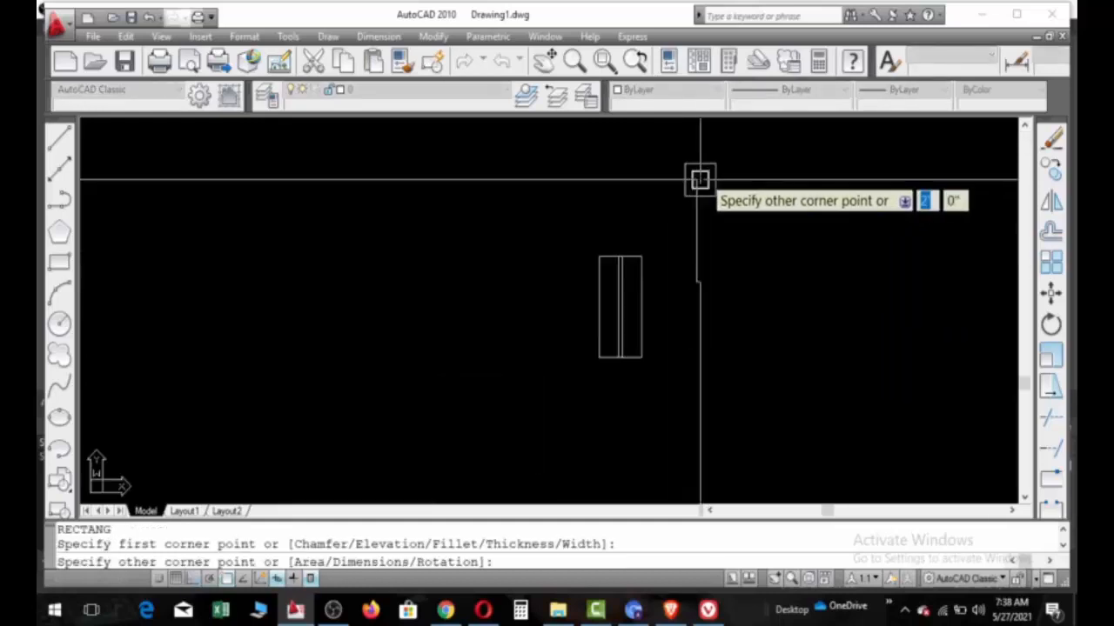
{"action": "scroll", "coordinate": [648, 235], "scroll_direction": "up", "scroll_amount": 5}
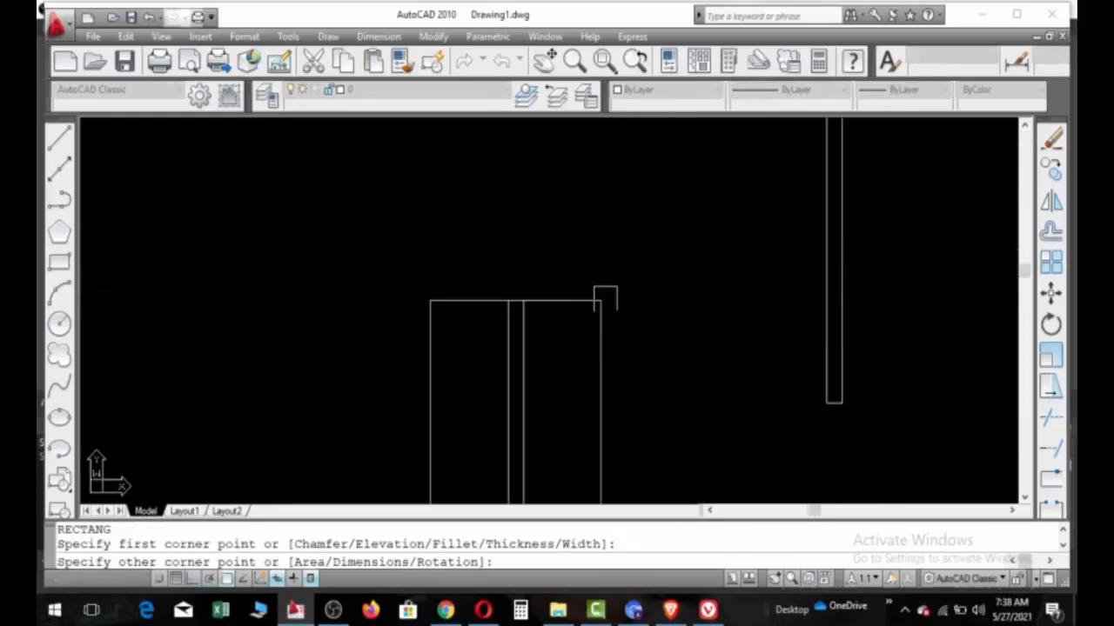
{"action": "left_click", "coordinate": [601, 300]}
{"action": "scroll", "coordinate": [690, 224], "scroll_direction": "down", "scroll_amount": 2}
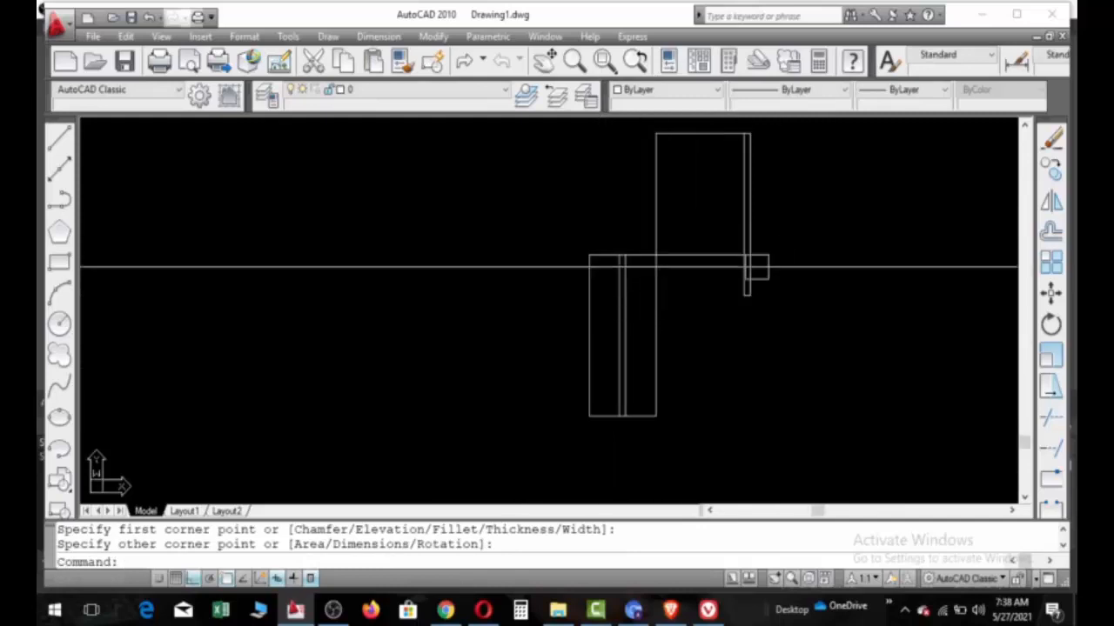
Step: Erase the rectangle spanning between the separate 2' strip and the joined strips
{"action": "key", "text": "Escape"}
{"action": "left_click", "coordinate": [746, 226]}
{"action": "left_click", "coordinate": [749, 226]}
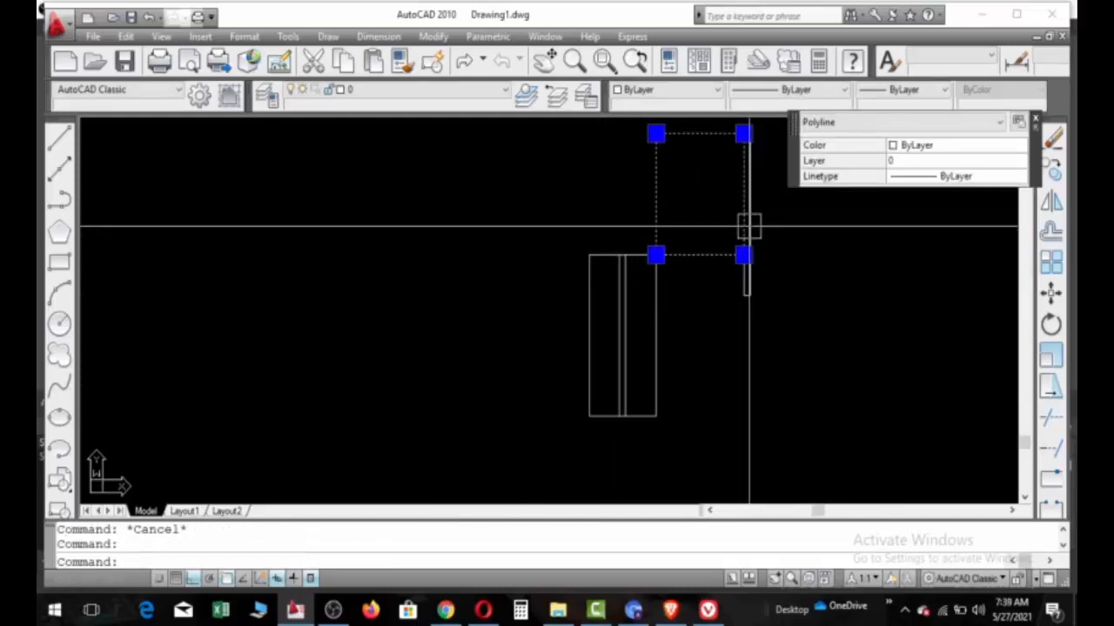
{"action": "type", "text": "e"}
{"action": "key", "text": "Return"}
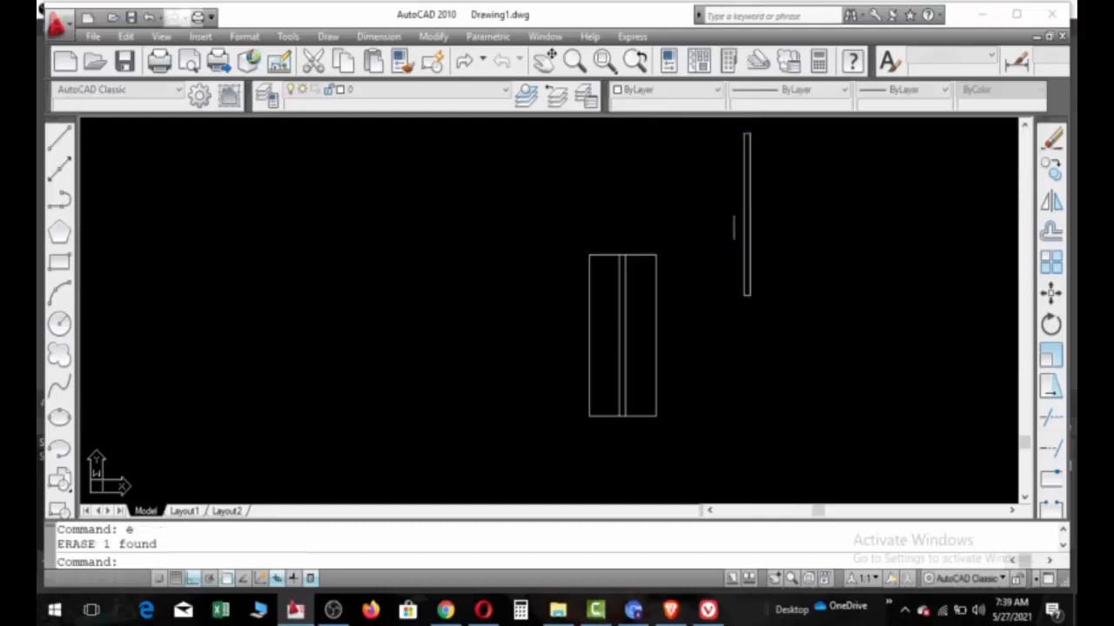
Step: Copy the separate 2' strip by its top-left corner onto the top-right corner of the right 10' wide rectangle
{"action": "left_click", "coordinate": [741, 229]}
{"action": "type", "text": "co"}
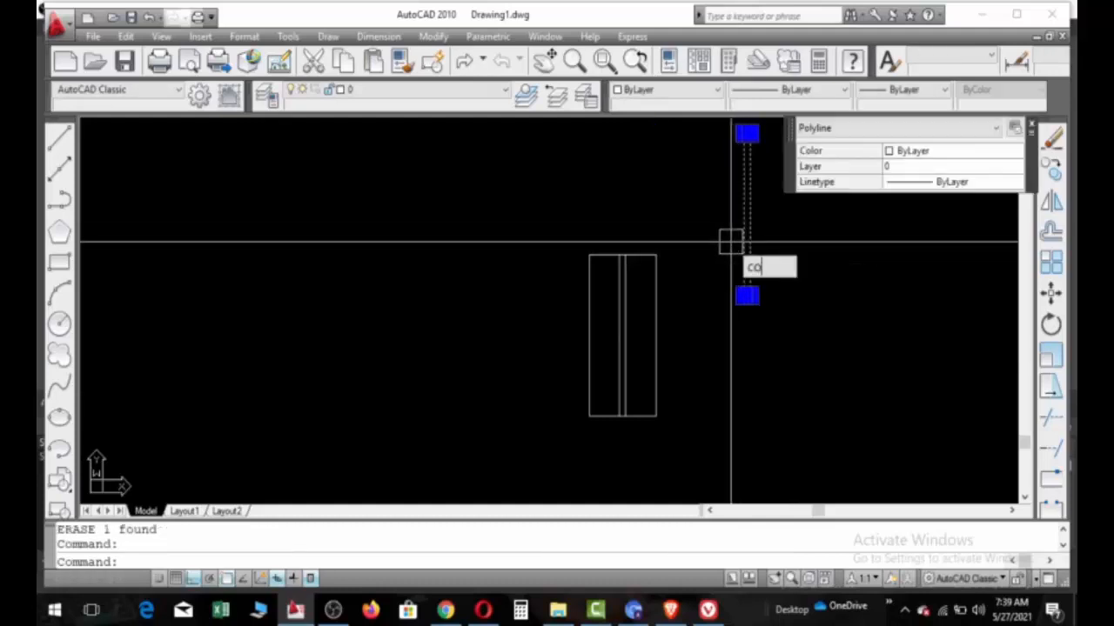
{"action": "key", "text": "Return"}
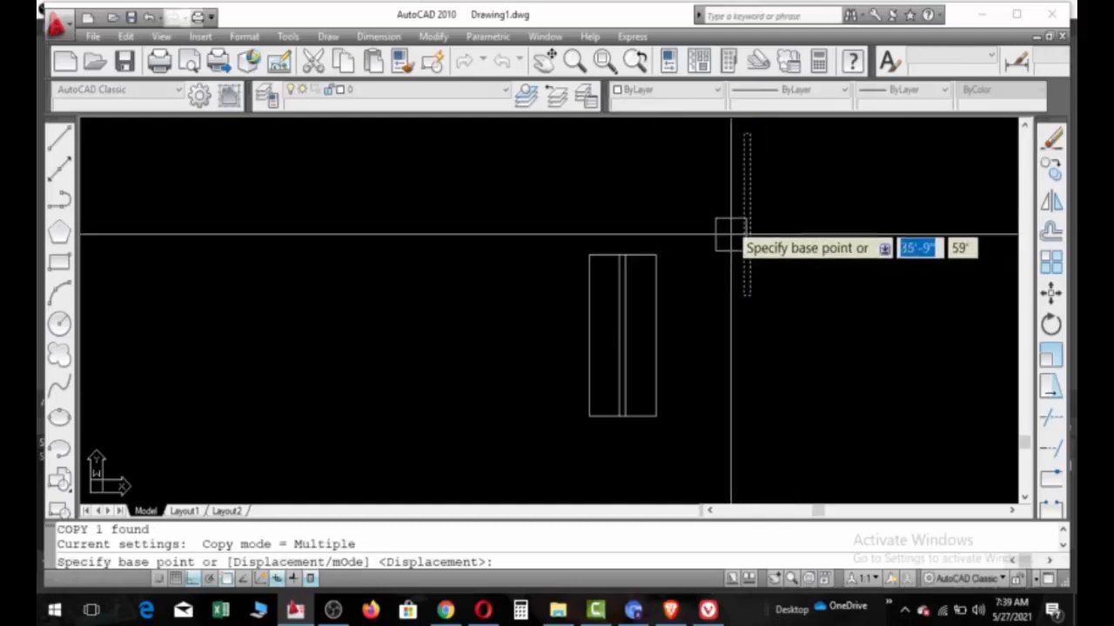
{"action": "left_click", "coordinate": [744, 126]}
{"action": "scroll", "coordinate": [674, 248], "scroll_direction": "up", "scroll_amount": 4}
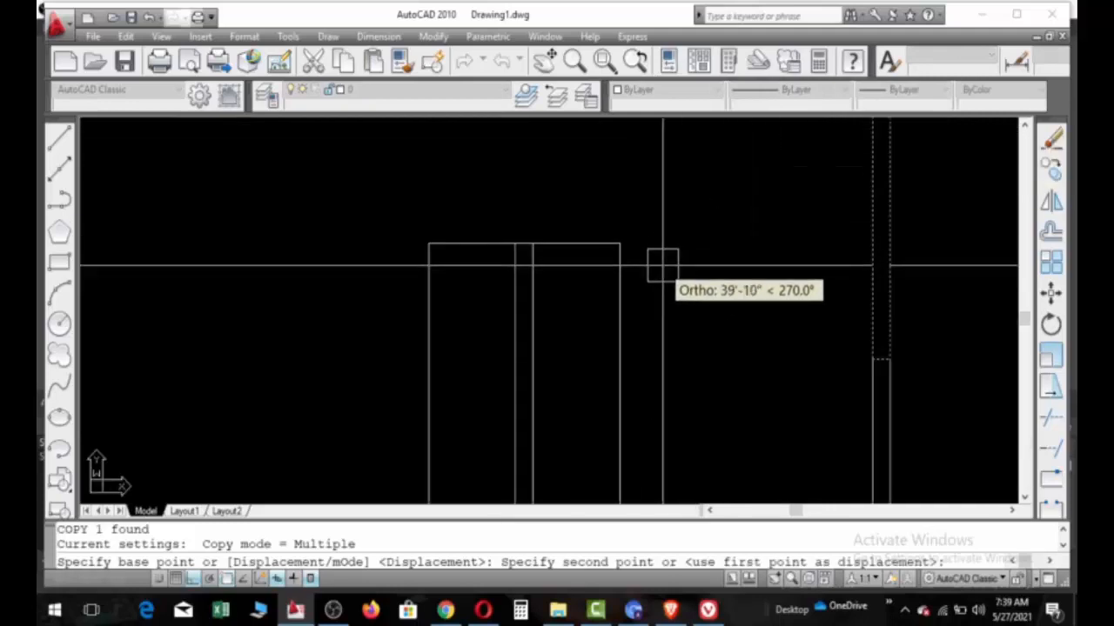
{"action": "left_click", "coordinate": [629, 241]}
{"action": "scroll", "coordinate": [661, 218], "scroll_direction": "down", "scroll_amount": 5}
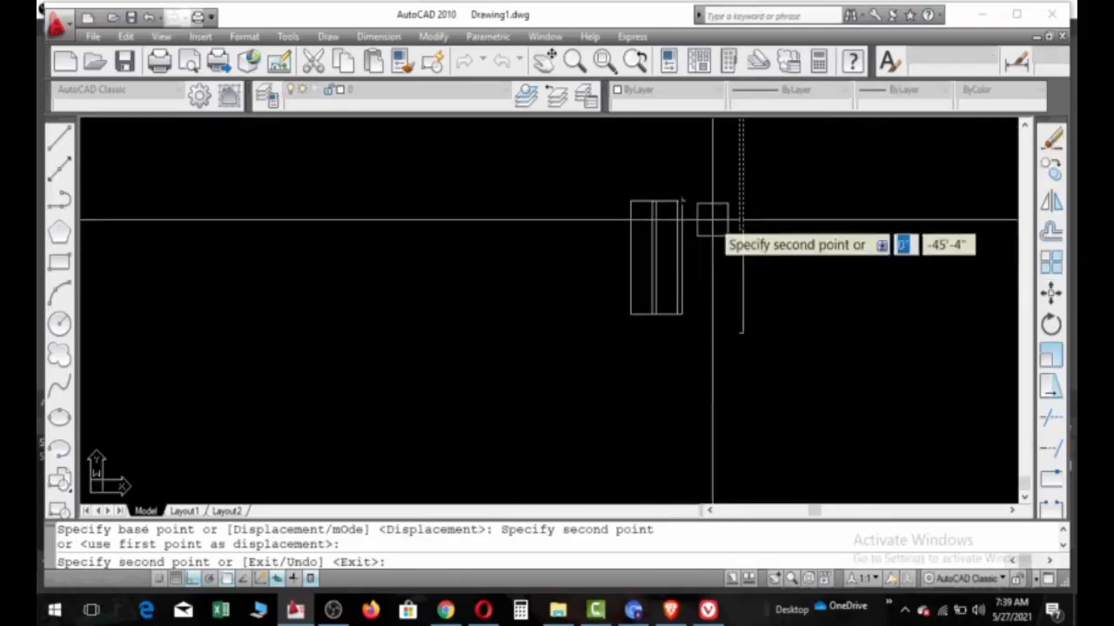
{"action": "key", "text": "Escape"}
Step: Move the separate 2' strip by its top-right corner onto the top-left corner of the left 10' wide rectangle
{"action": "left_click", "coordinate": [741, 209]}
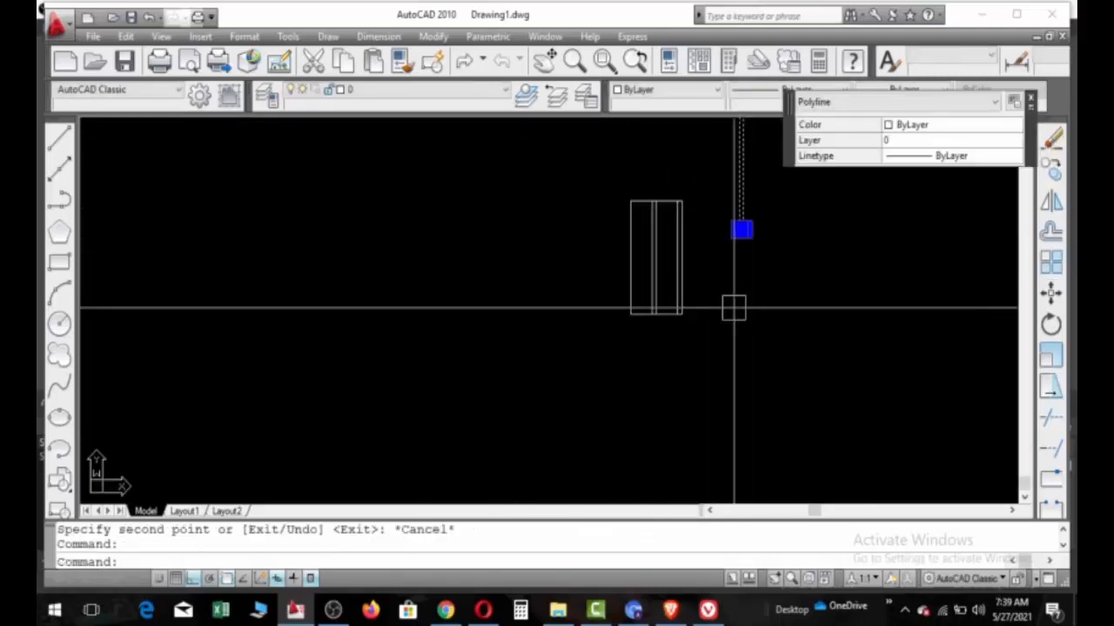
{"action": "type", "text": "m"}
{"action": "key", "text": "Return"}
{"action": "scroll", "coordinate": [741, 249], "scroll_direction": "down", "scroll_amount": 5}
{"action": "scroll", "coordinate": [740, 252], "scroll_direction": "up", "scroll_amount": 5}
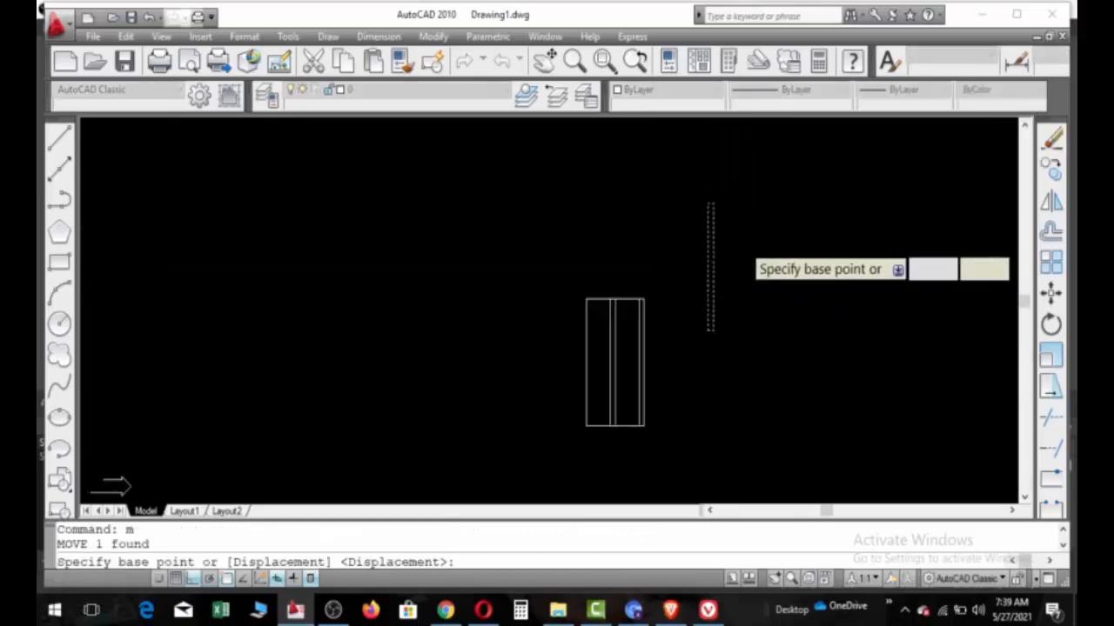
{"action": "scroll", "coordinate": [754, 244], "scroll_direction": "up", "scroll_amount": 3}
{"action": "left_click", "coordinate": [710, 203]}
{"action": "scroll", "coordinate": [728, 169], "scroll_direction": "down", "scroll_amount": 5}
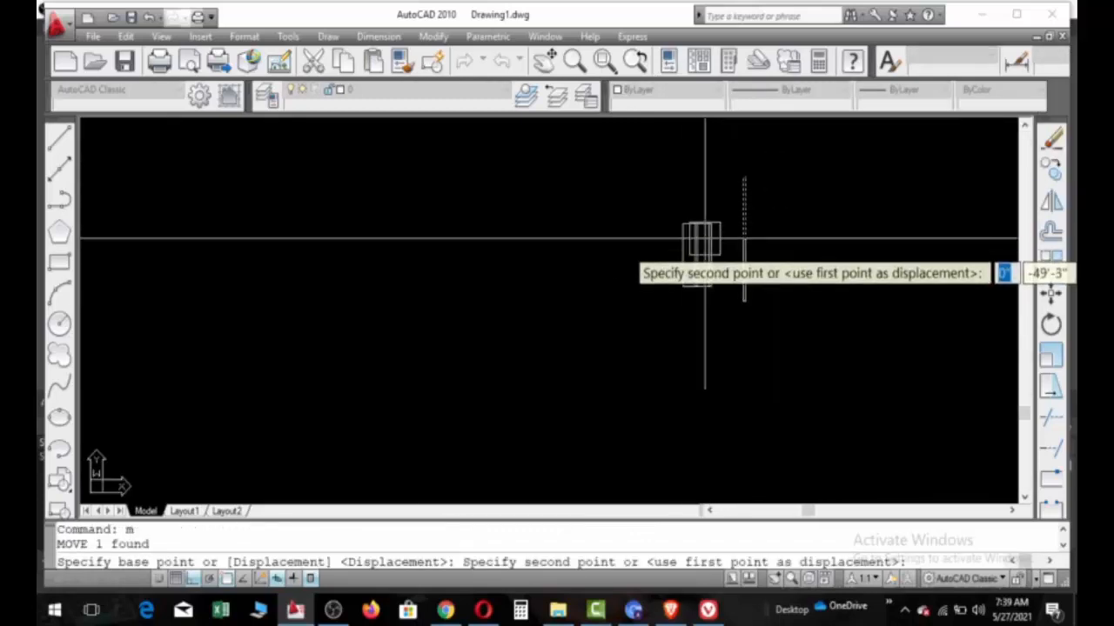
{"action": "scroll", "coordinate": [685, 243], "scroll_direction": "up", "scroll_amount": 5}
{"action": "left_click", "coordinate": [677, 182]}
{"action": "scroll", "coordinate": [612, 232], "scroll_direction": "down", "scroll_amount": 2}
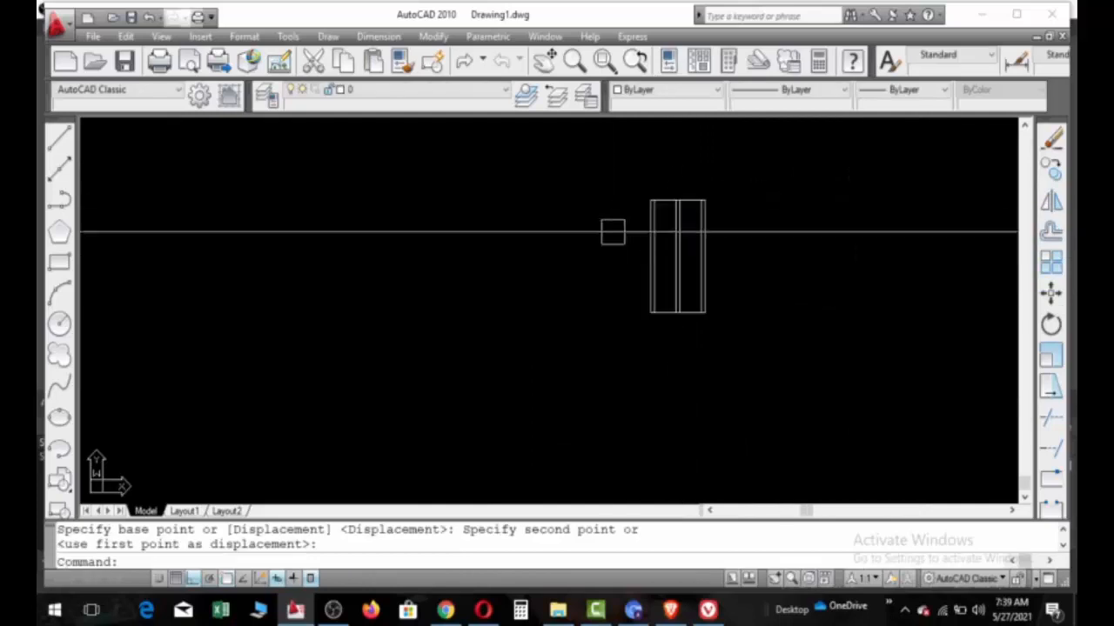
{"action": "scroll", "coordinate": [661, 348], "scroll_direction": "down", "scroll_amount": 2}
{"action": "key", "text": "Escape"}
{"action": "scroll", "coordinate": [699, 284], "scroll_direction": "up", "scroll_amount": 5}
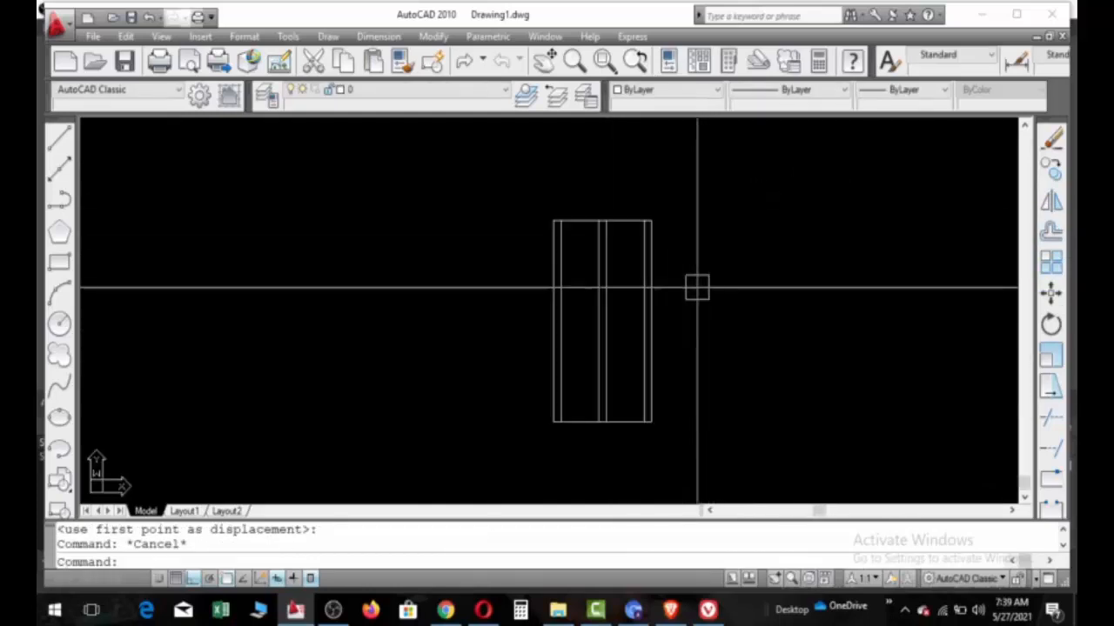
Step: Switch to the 3D Modeling workspace and close the Tool Palettes
{"action": "left_click", "coordinate": [1005, 579]}
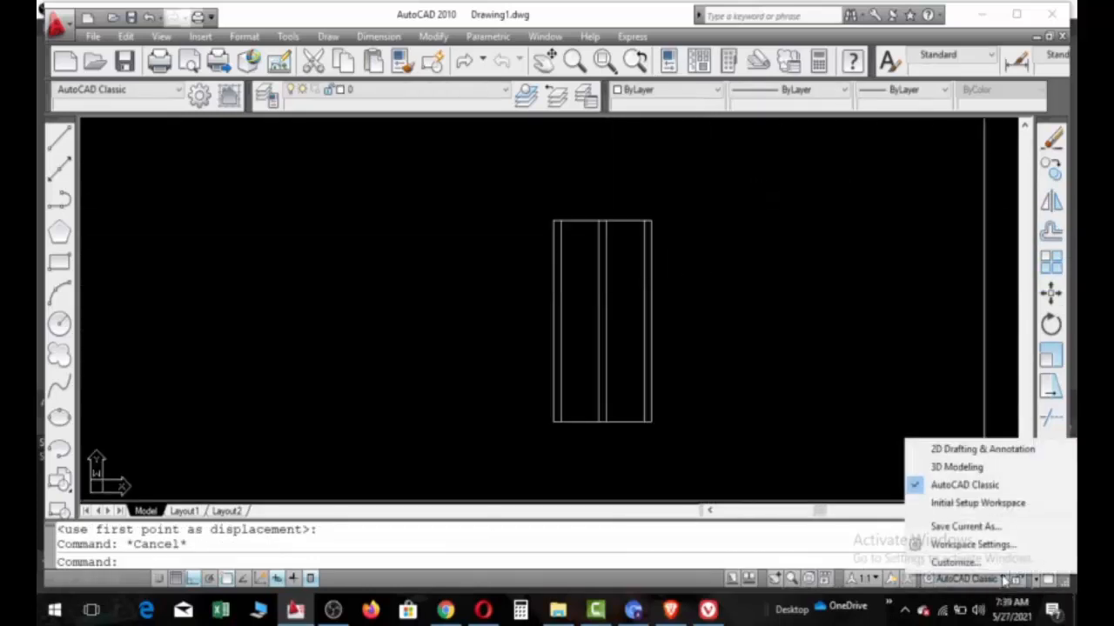
{"action": "left_click", "coordinate": [965, 466]}
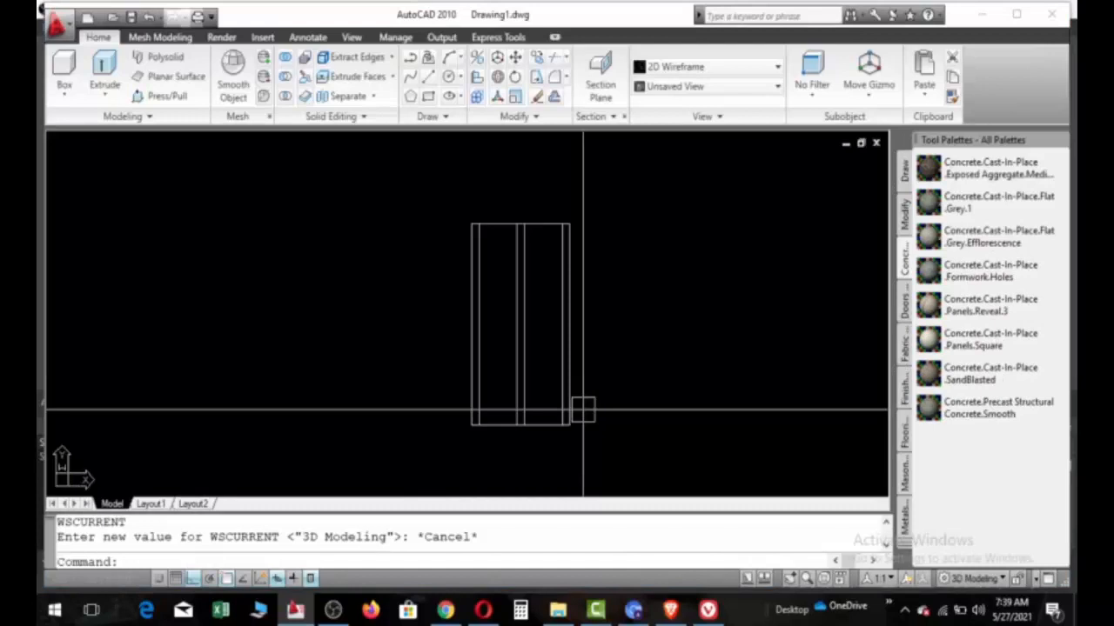
{"action": "left_click", "coordinate": [1059, 140]}
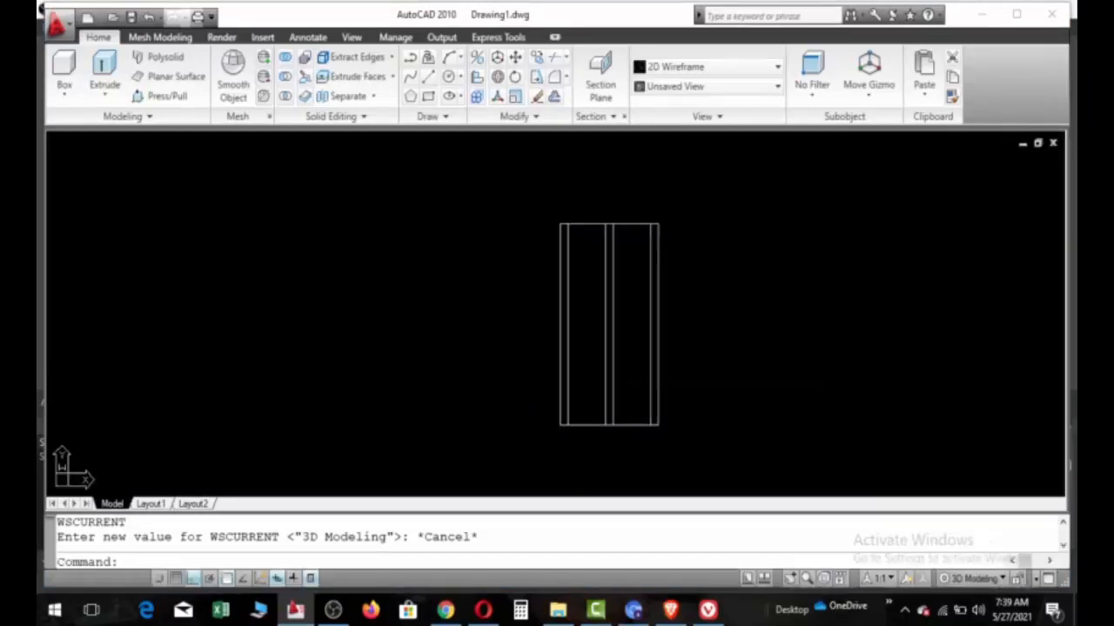
Step: Set the drawing to the SW Isometric view with empty space beside the plan
{"action": "left_click", "coordinate": [771, 90]}
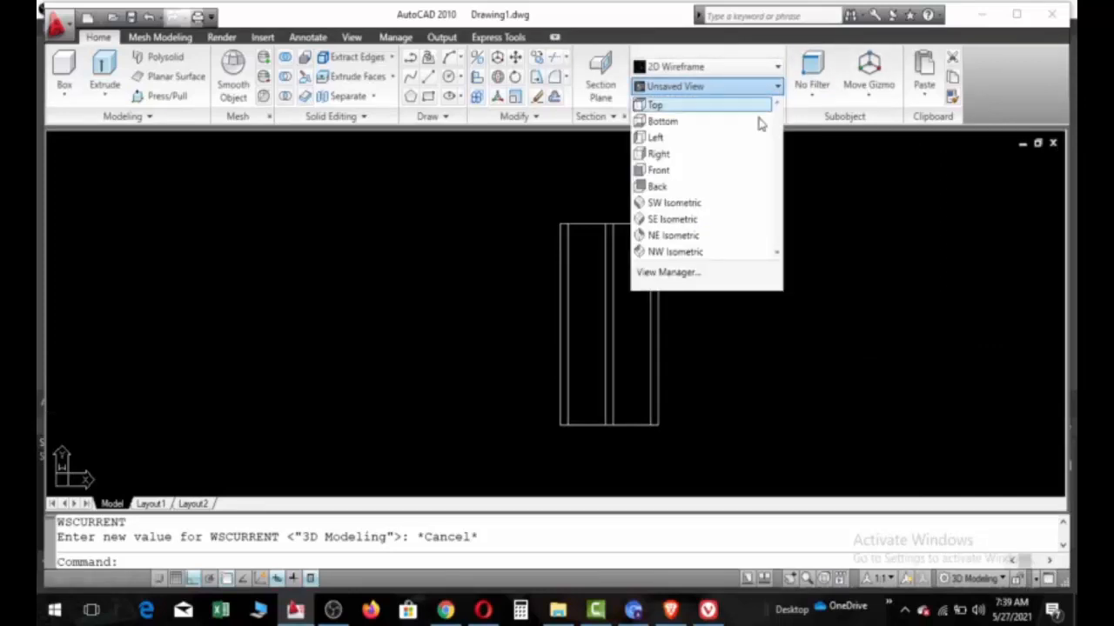
{"action": "left_click", "coordinate": [706, 205]}
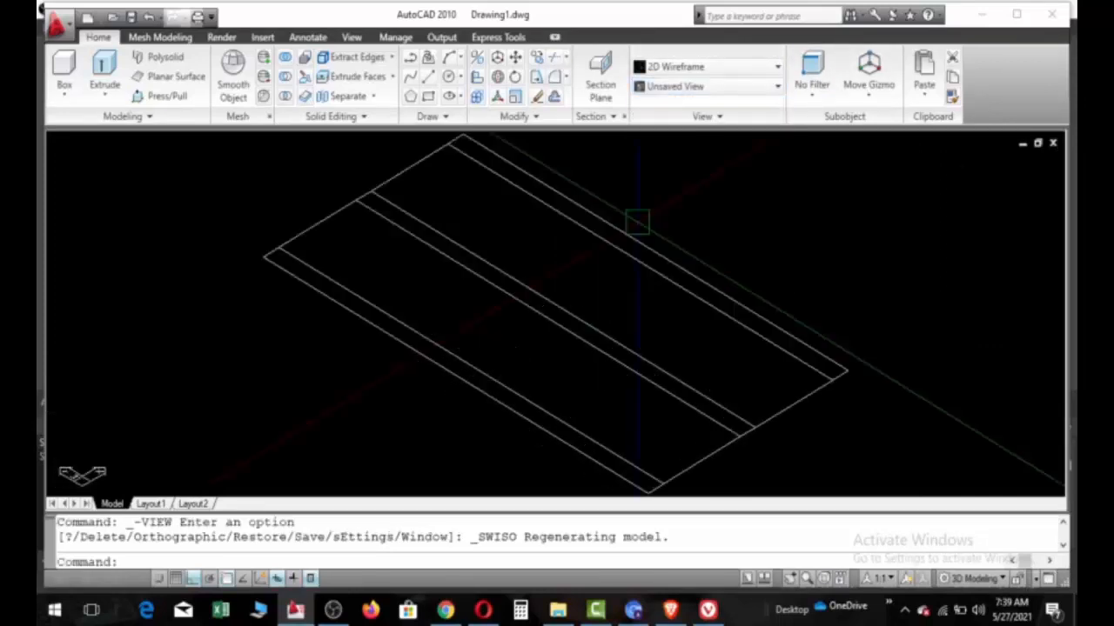
{"action": "scroll", "coordinate": [469, 305], "scroll_direction": "down", "scroll_amount": 5}
{"action": "scroll", "coordinate": [641, 387], "scroll_direction": "up", "scroll_amount": 2}
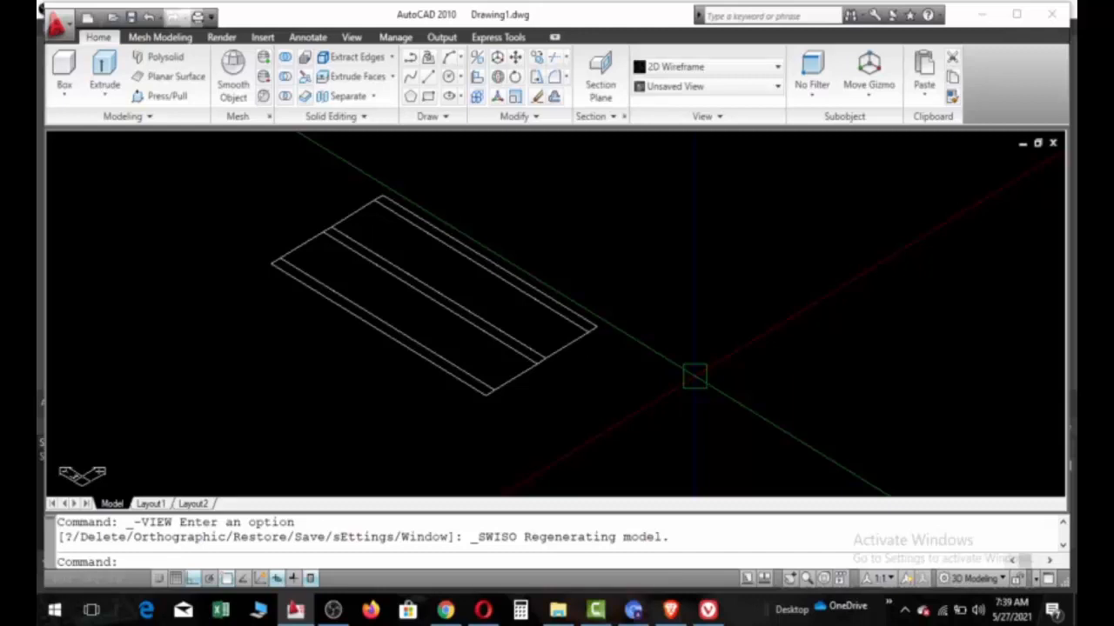
Step: Draw a 2' by 2' rectangle in the empty area beside the strip plan
{"action": "type", "text": "rec"}
{"action": "key", "text": "Return"}
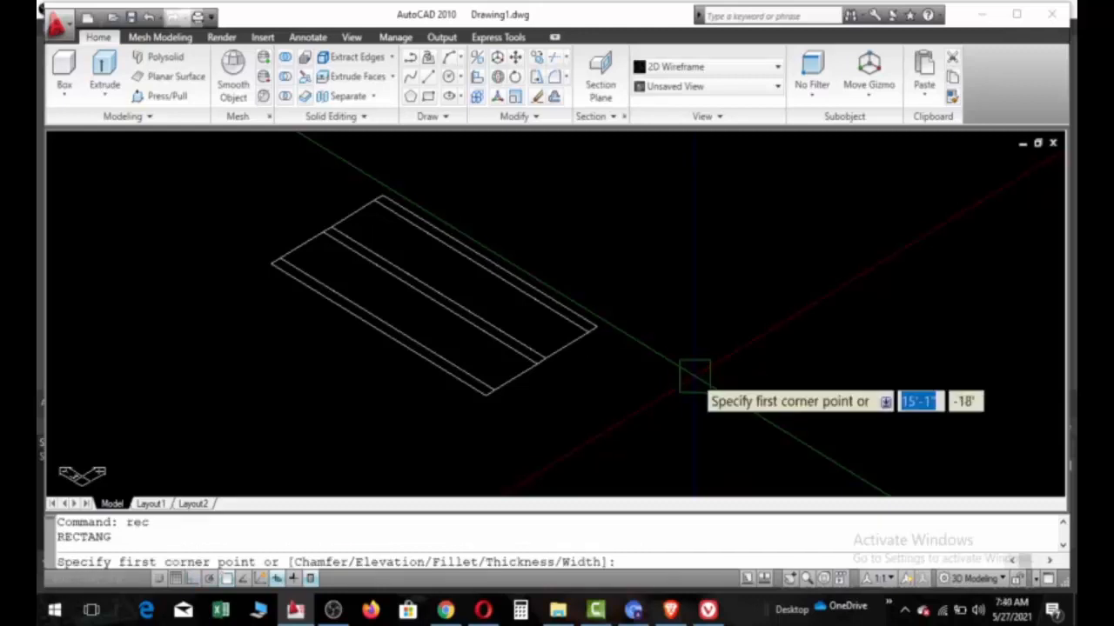
{"action": "left_click", "coordinate": [694, 376]}
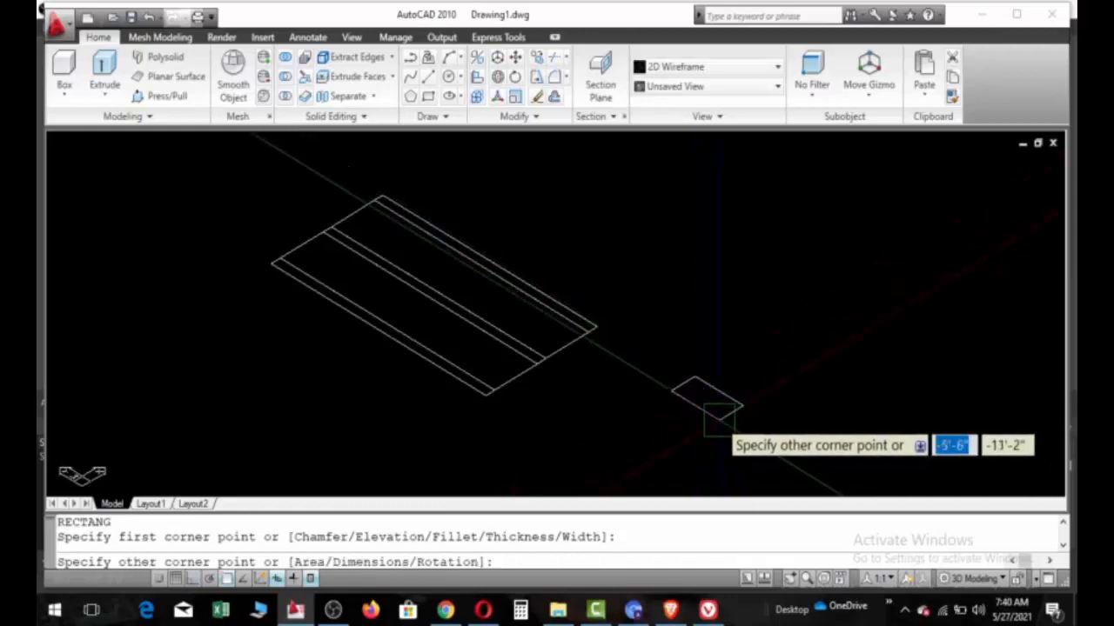
{"action": "type", "text": "2"}
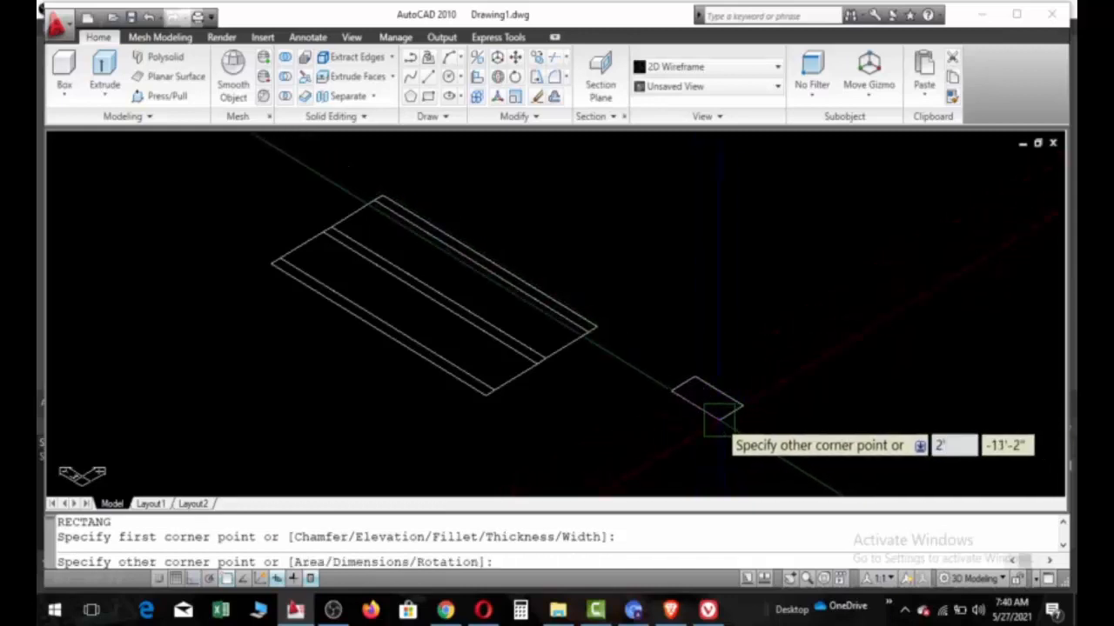
{"action": "key", "text": "Tab"}
{"action": "type", "text": "2"}
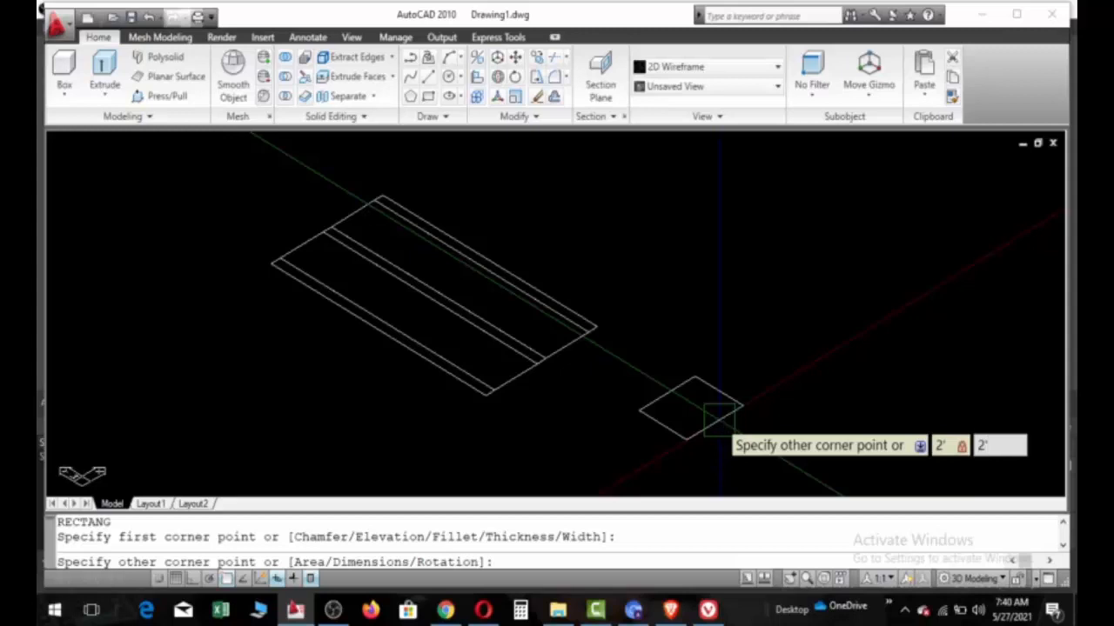
{"action": "key", "text": "Return"}
{"action": "scroll", "coordinate": [715, 397], "scroll_direction": "up", "scroll_amount": 3}
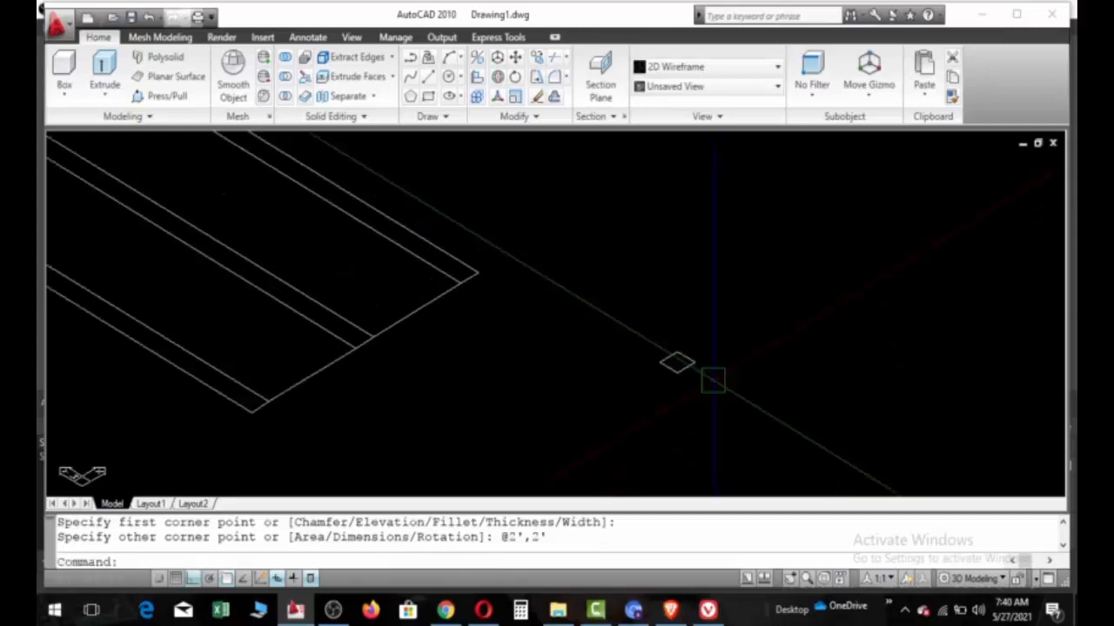
Step: Set the user coordinate system to Front for working on the 2' by 2' square
{"action": "left_click", "coordinate": [352, 37]}
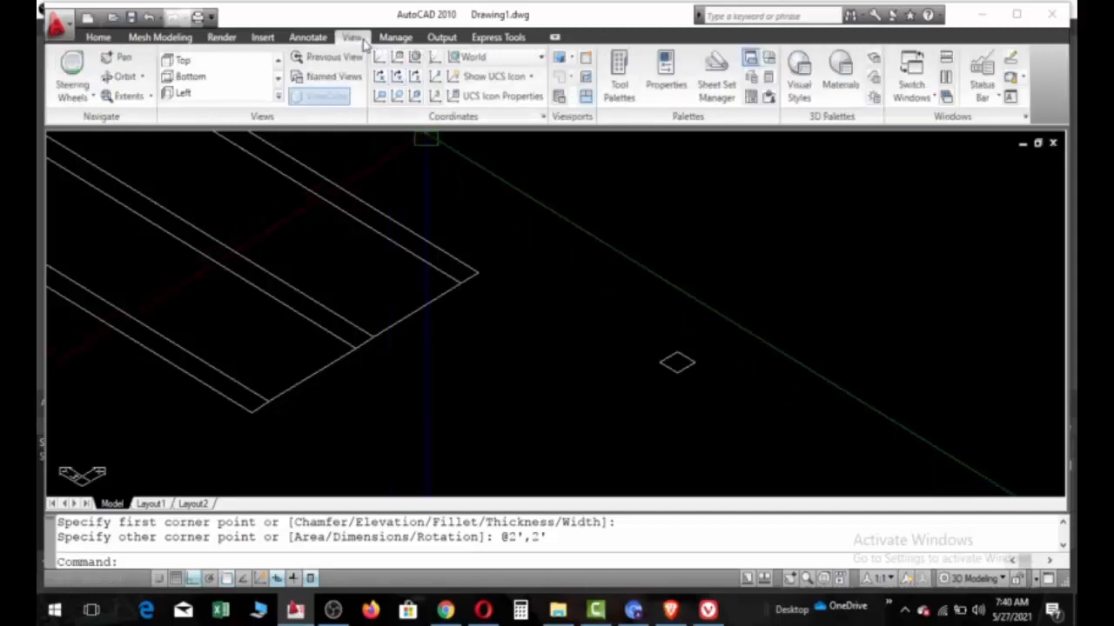
{"action": "left_click", "coordinate": [541, 57]}
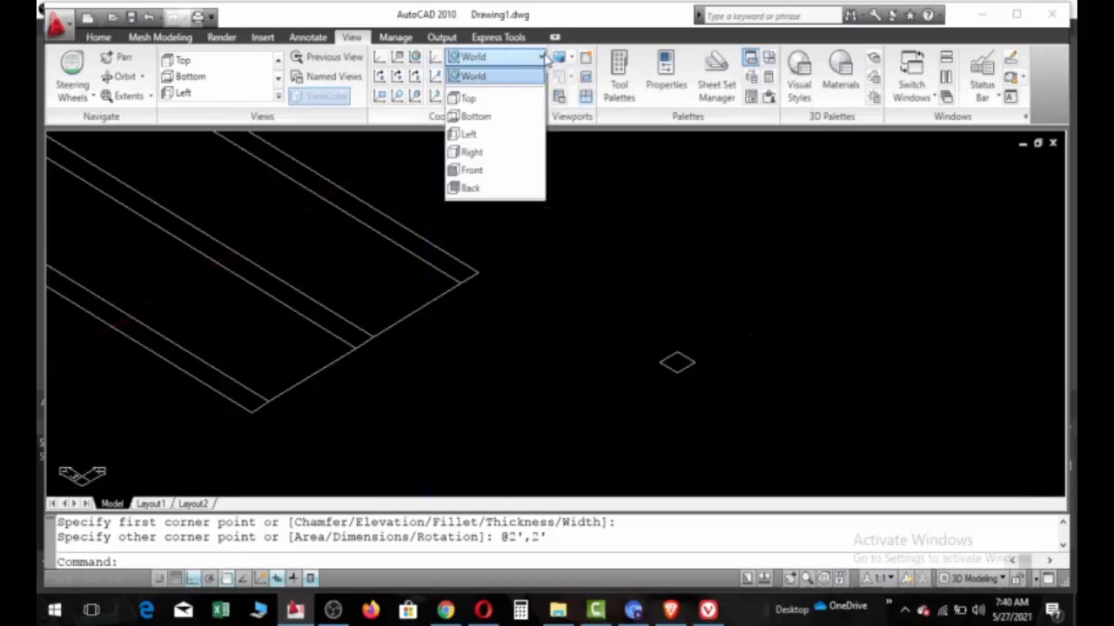
{"action": "left_click", "coordinate": [493, 172]}
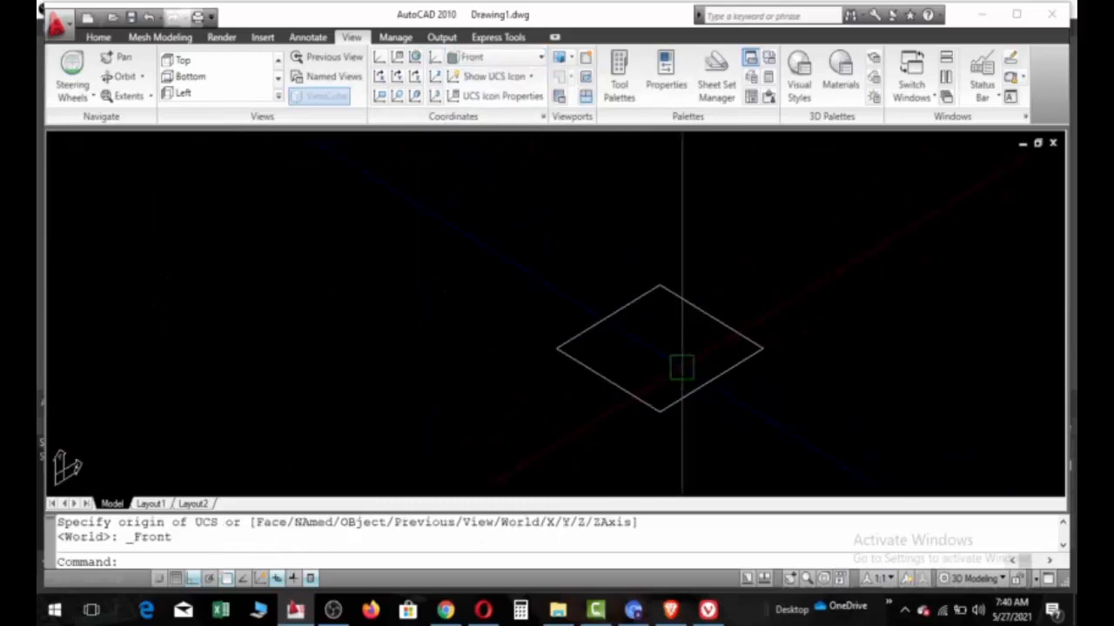
Step: Draw a 10' line straight up from the center of the 2' by 2' square
{"action": "scroll", "coordinate": [681, 368], "scroll_direction": "down", "scroll_amount": 5}
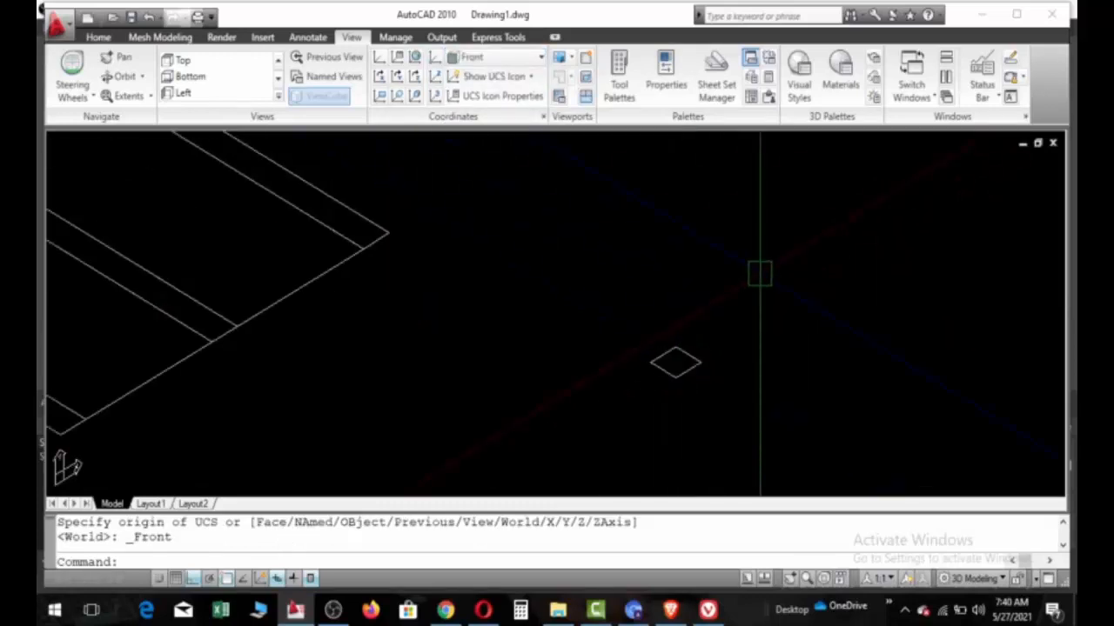
{"action": "type", "text": "l"}
{"action": "key", "text": "Return"}
{"action": "scroll", "coordinate": [679, 361], "scroll_direction": "up", "scroll_amount": 4}
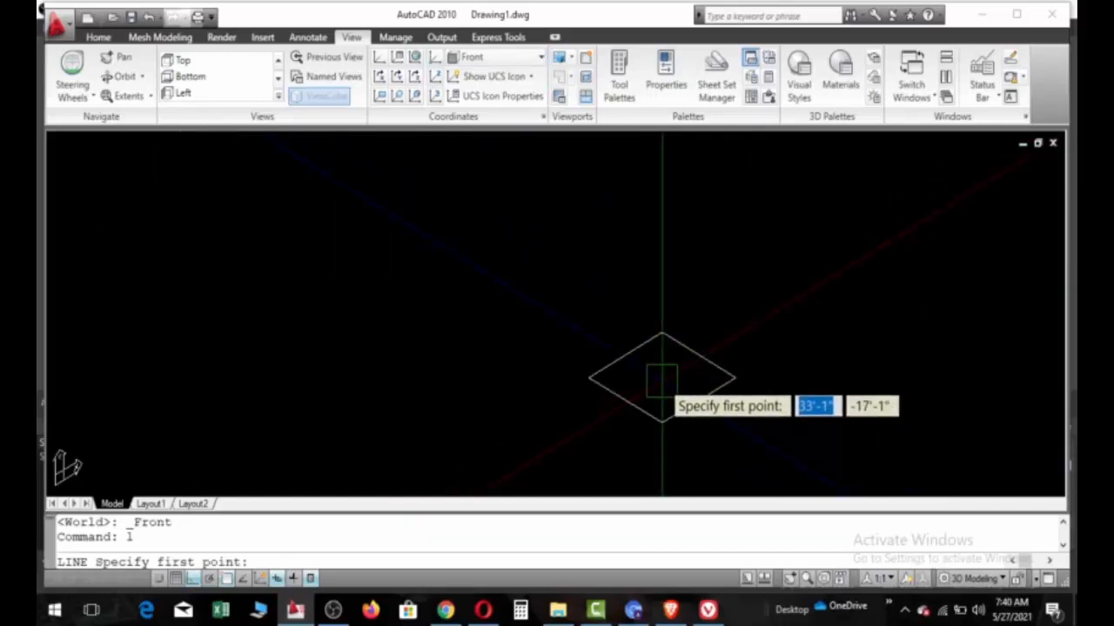
{"action": "left_click", "coordinate": [661, 378]}
{"action": "scroll", "coordinate": [659, 211], "scroll_direction": "down", "scroll_amount": 2}
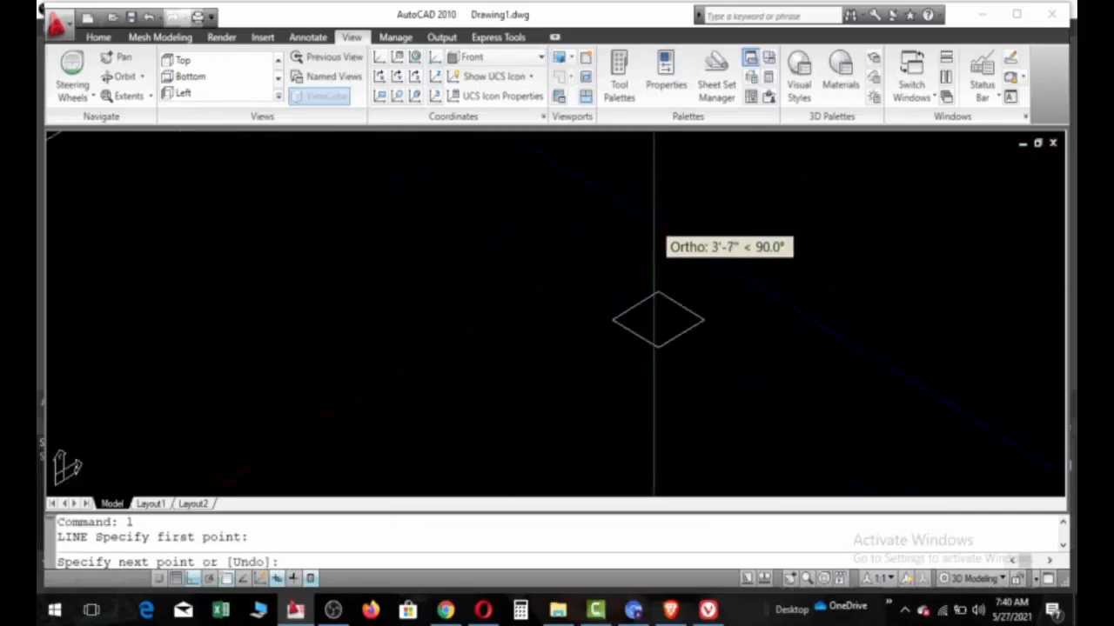
{"action": "type", "text": "10"}
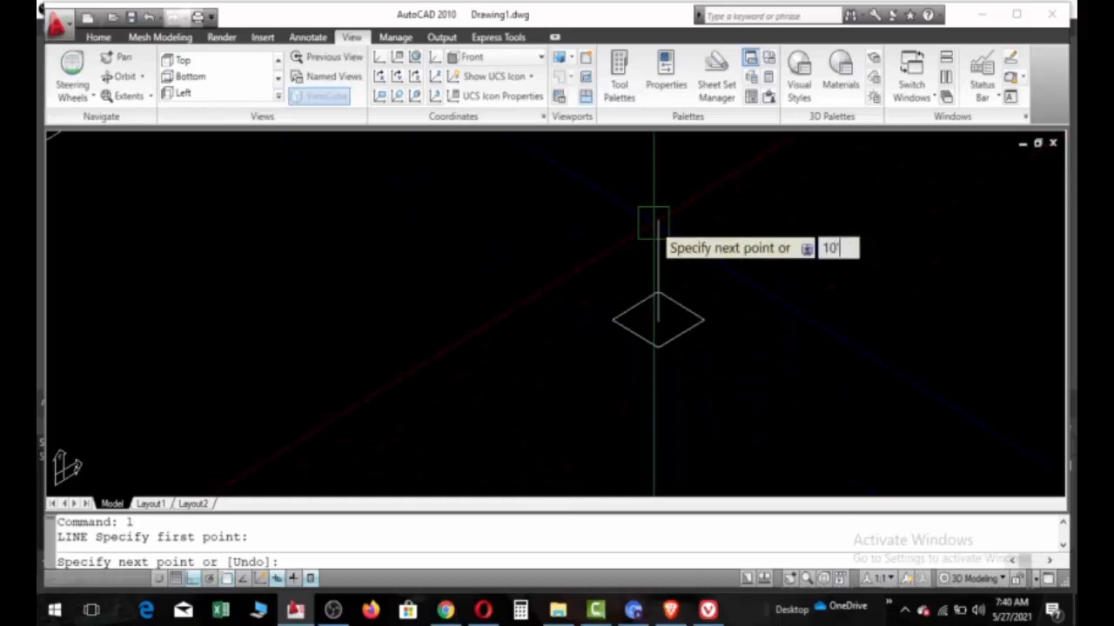
{"action": "key", "text": "Return"}
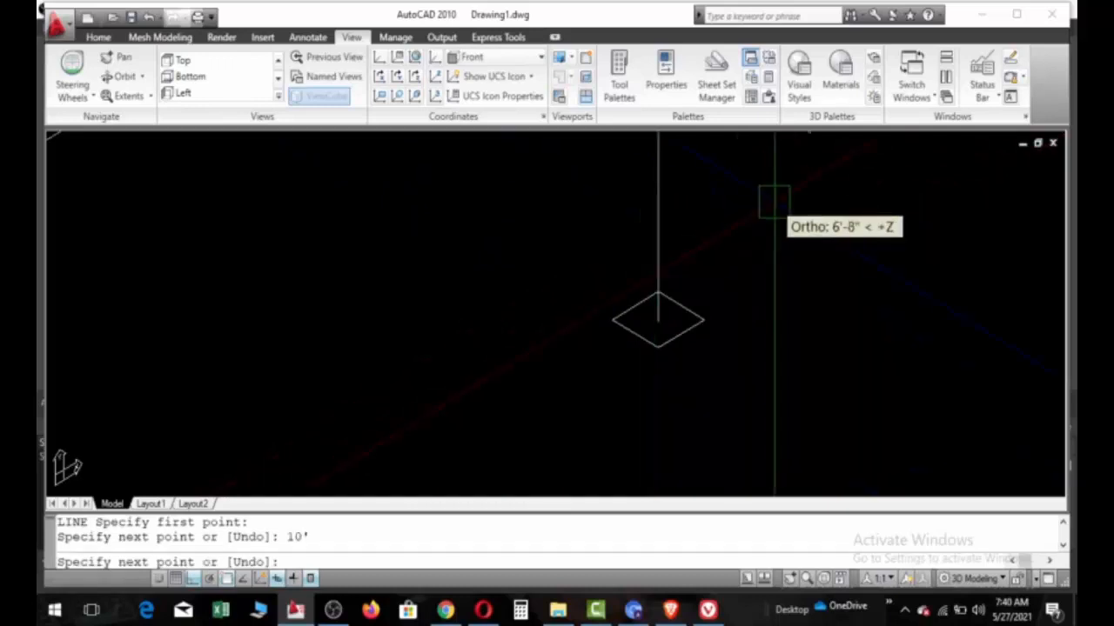
Step: Continue the line from the top of the 10' segment with a 13' horizontal segment and a 13' segment straight up
{"action": "scroll", "coordinate": [665, 344], "scroll_direction": "up", "scroll_amount": 3}
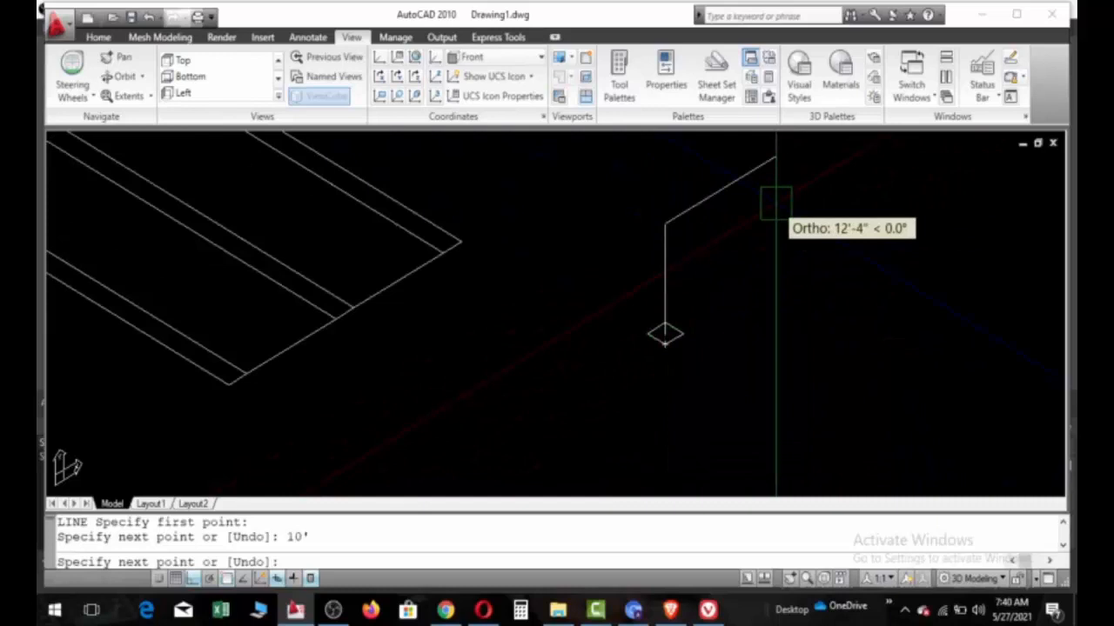
{"action": "type", "text": "13'"}
{"action": "key", "text": "Return"}
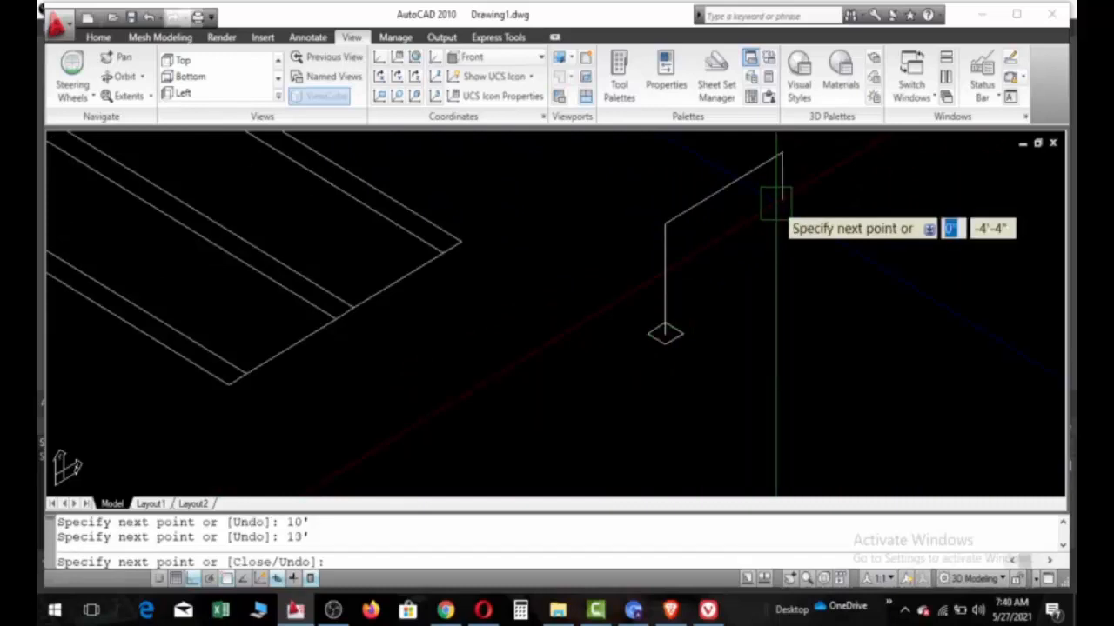
{"action": "scroll", "coordinate": [761, 241], "scroll_direction": "down", "scroll_amount": 2}
{"action": "scroll", "coordinate": [759, 160], "scroll_direction": "down", "scroll_amount": 3}
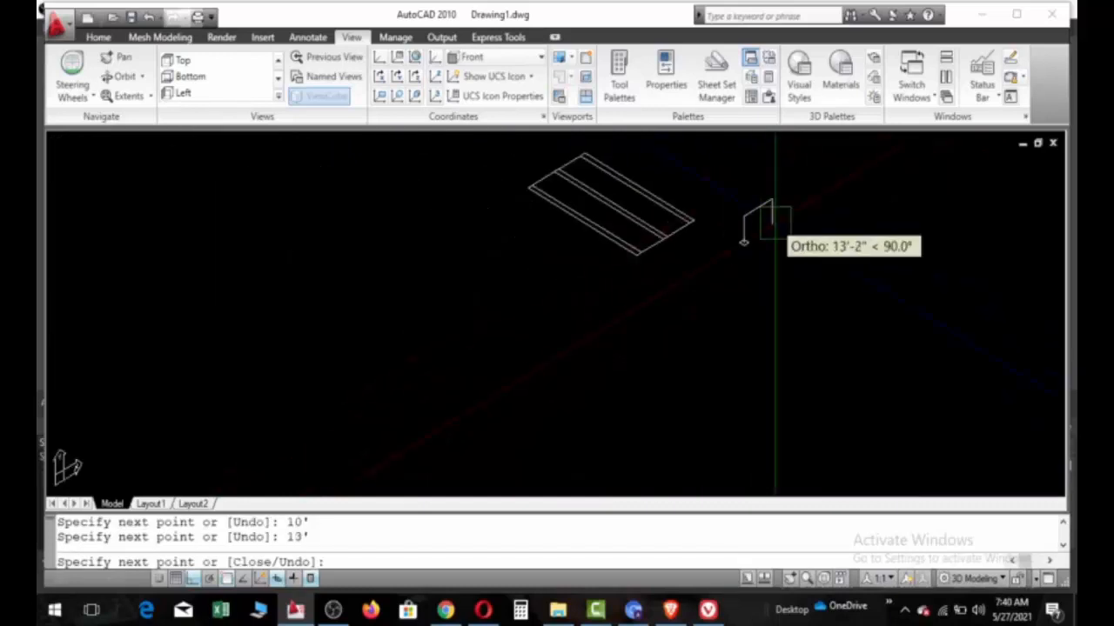
{"action": "type", "text": "13'"}
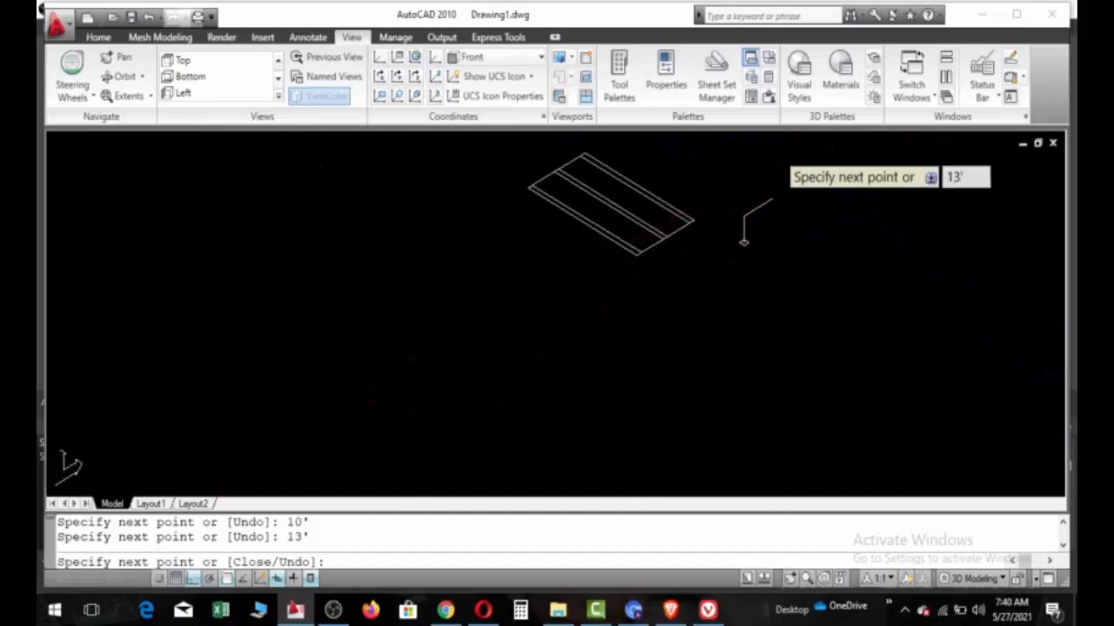
{"action": "key", "text": "Return"}
{"action": "key", "text": "Return"}
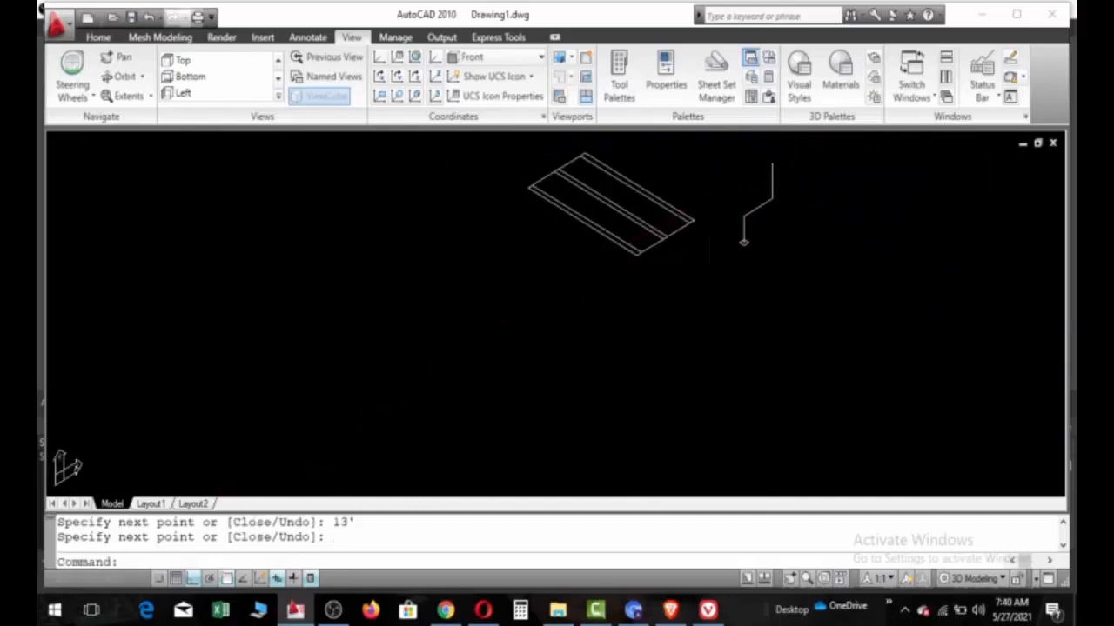
Step: Draw a Start, Center, End arc from the upper 13' line's top, centered on the 13' lines' corner, to the top of the 10' line
{"action": "scroll", "coordinate": [723, 268], "scroll_direction": "down", "scroll_amount": 2}
{"action": "scroll", "coordinate": [744, 224], "scroll_direction": "up", "scroll_amount": 9}
{"action": "scroll", "coordinate": [703, 320], "scroll_direction": "down", "scroll_amount": 4}
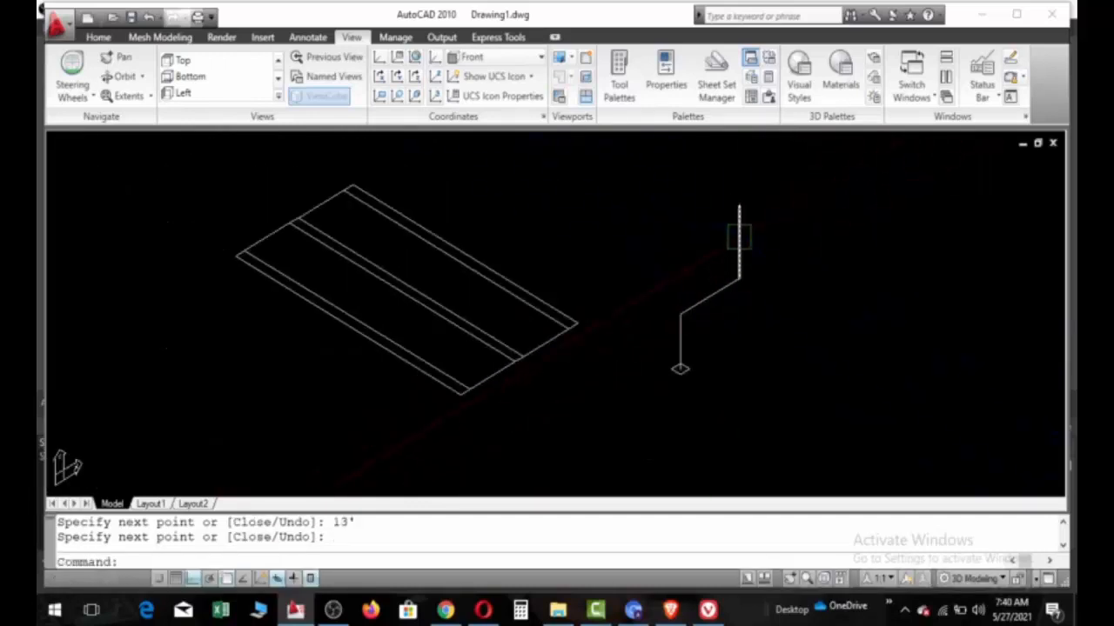
{"action": "scroll", "coordinate": [725, 235], "scroll_direction": "up", "scroll_amount": 5}
{"action": "scroll", "coordinate": [728, 239], "scroll_direction": "down", "scroll_amount": 4}
{"action": "scroll", "coordinate": [719, 222], "scroll_direction": "up", "scroll_amount": 2}
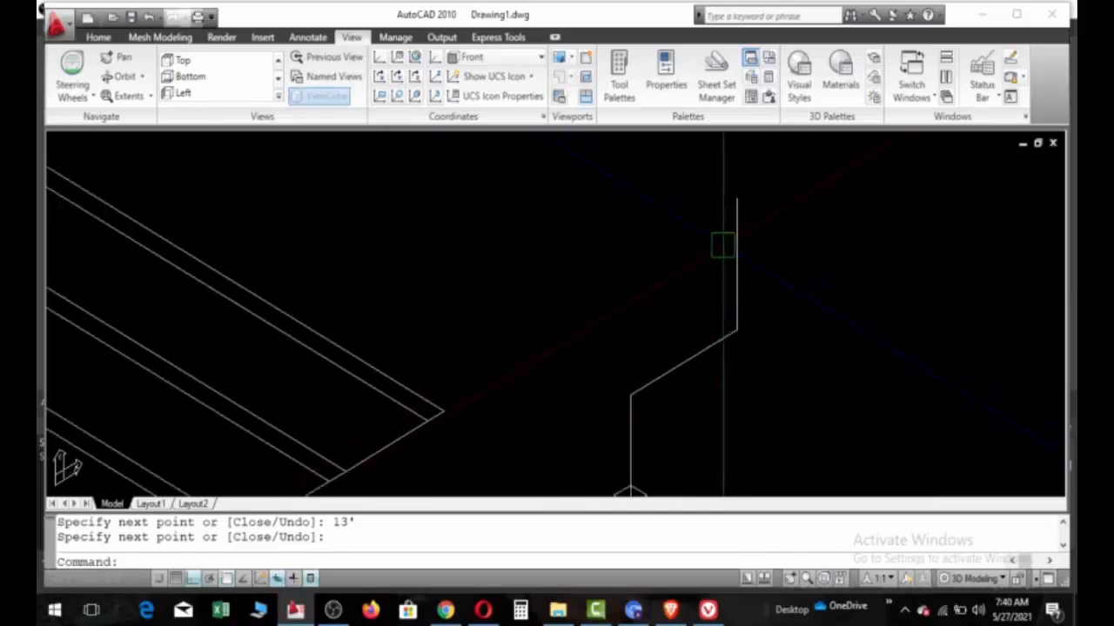
{"action": "left_click", "coordinate": [99, 39]}
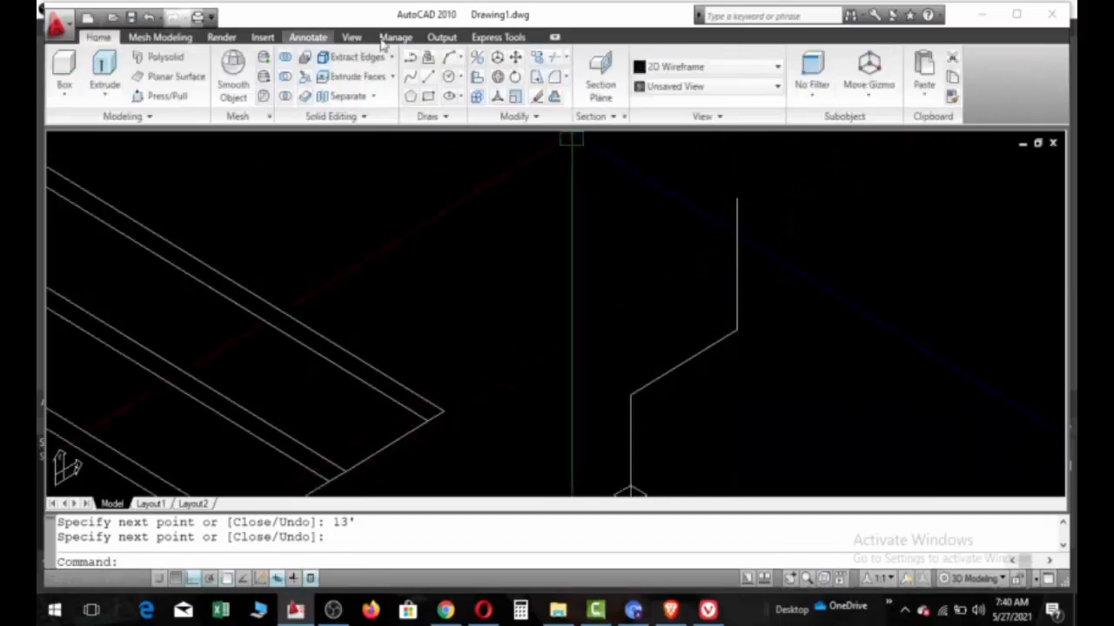
{"action": "left_click", "coordinate": [461, 58]}
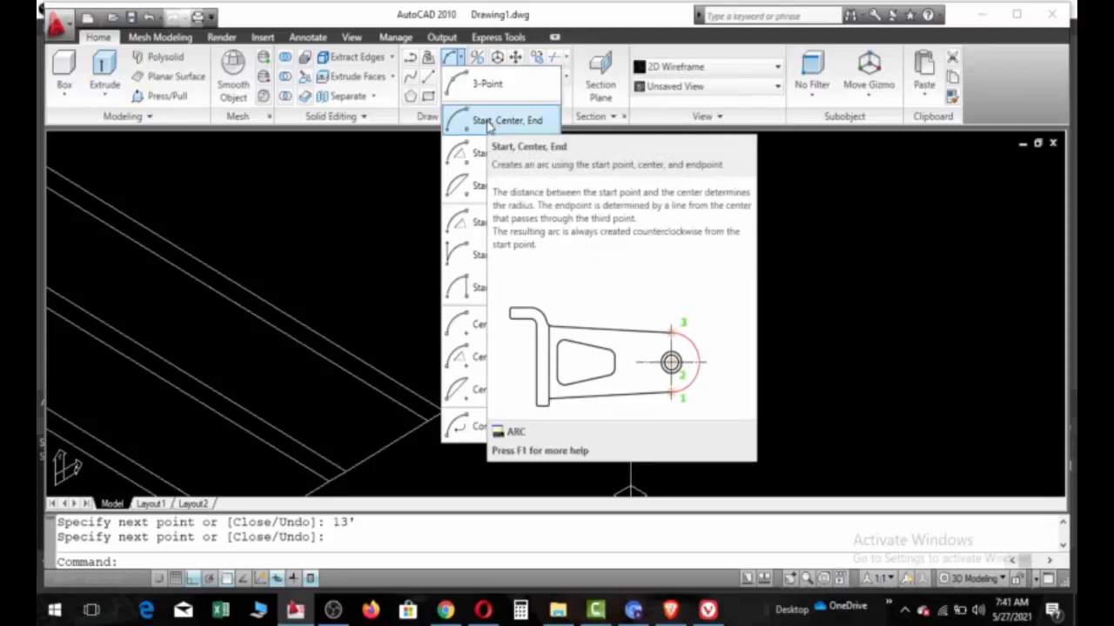
{"action": "left_click", "coordinate": [489, 125]}
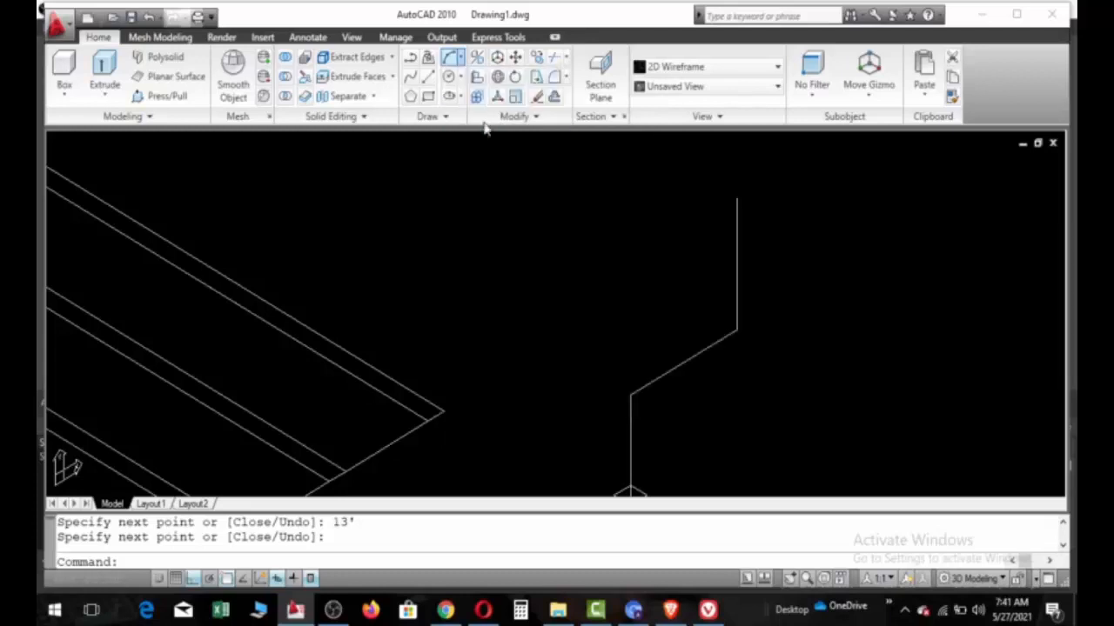
{"action": "left_click", "coordinate": [735, 197]}
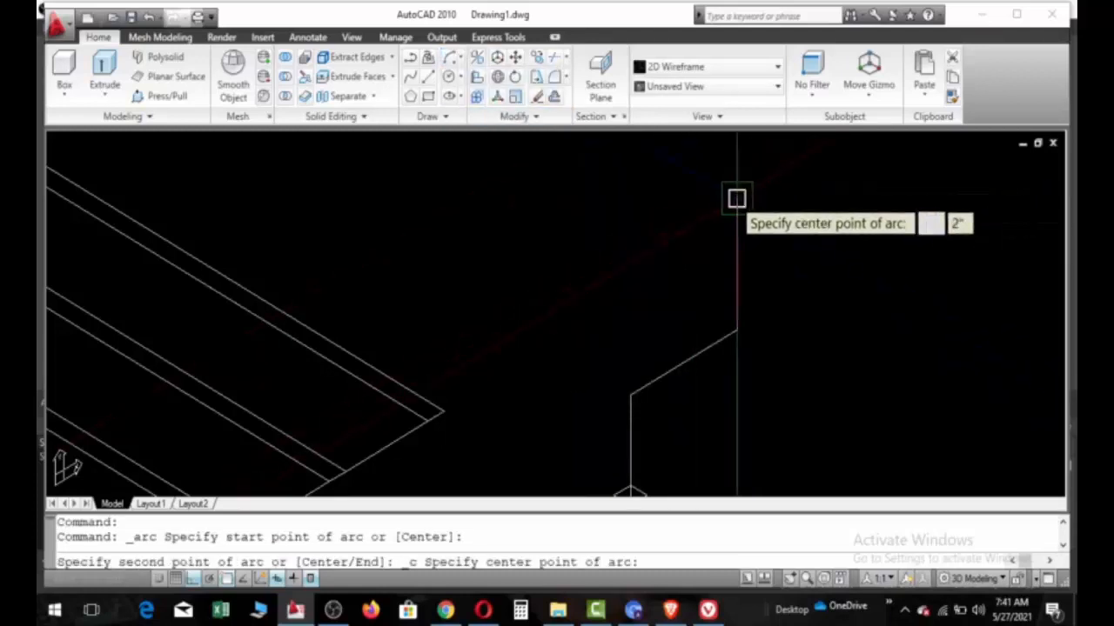
{"action": "left_click", "coordinate": [736, 330]}
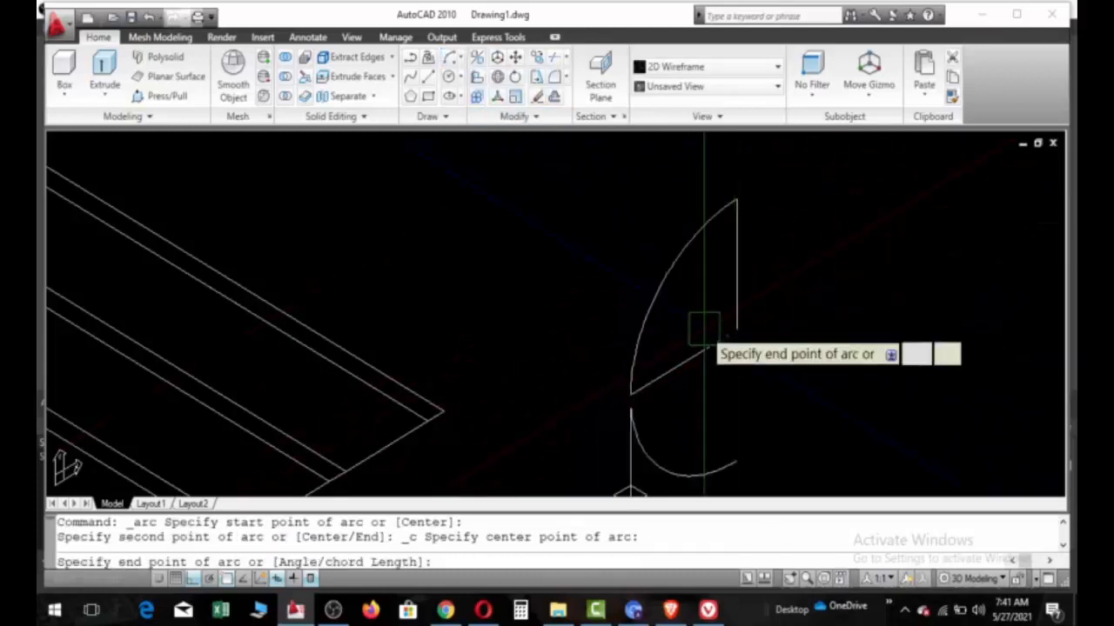
{"action": "left_click", "coordinate": [629, 393]}
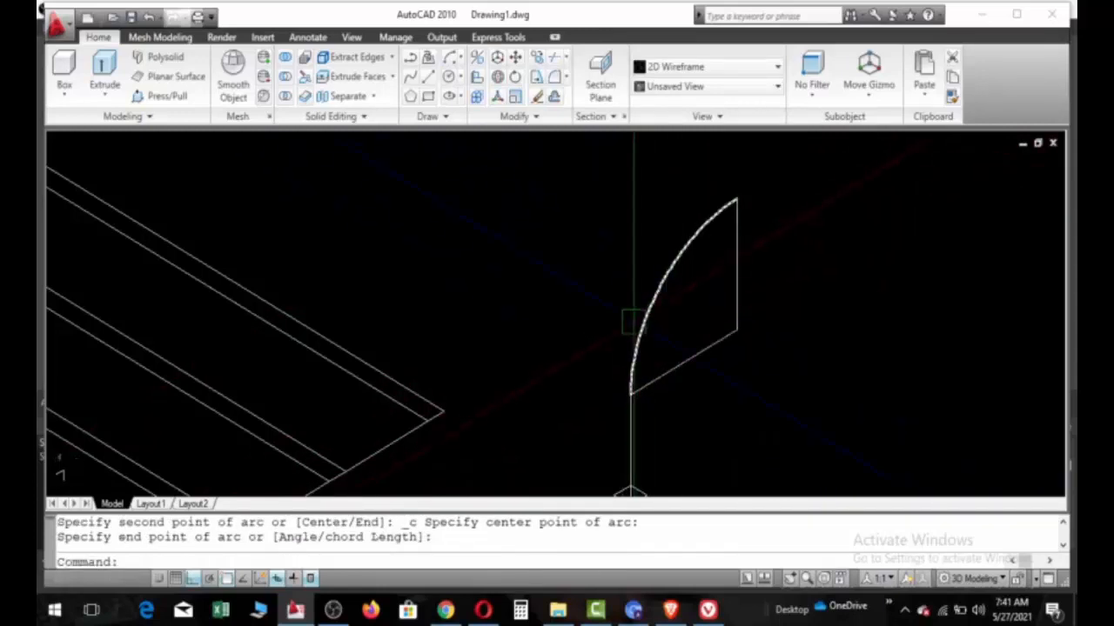
Step: Mirror the arc about a vertical axis through its lower end, keeping the source arc
{"action": "scroll", "coordinate": [632, 322], "scroll_direction": "down", "scroll_amount": 5}
{"action": "scroll", "coordinate": [638, 334], "scroll_direction": "up", "scroll_amount": 4}
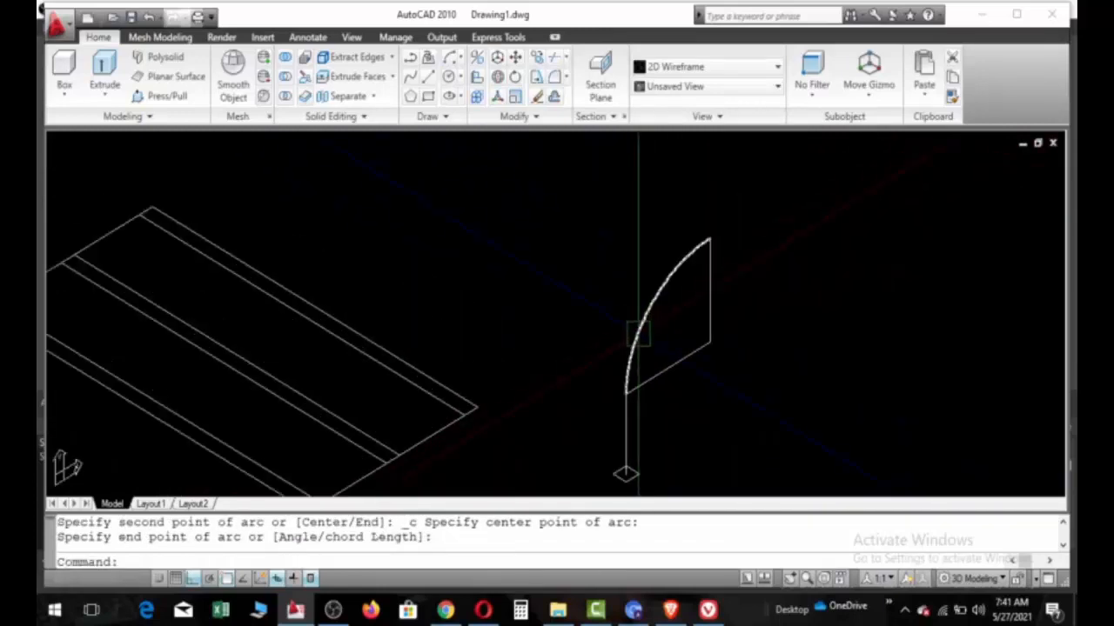
{"action": "left_click", "coordinate": [637, 333]}
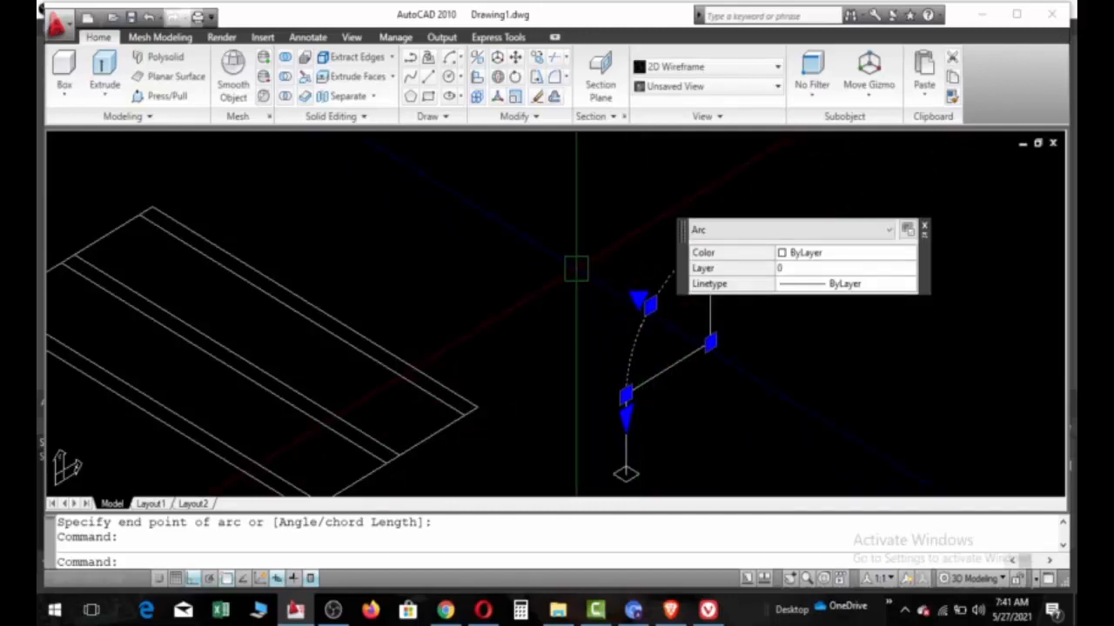
{"action": "type", "text": "mi"}
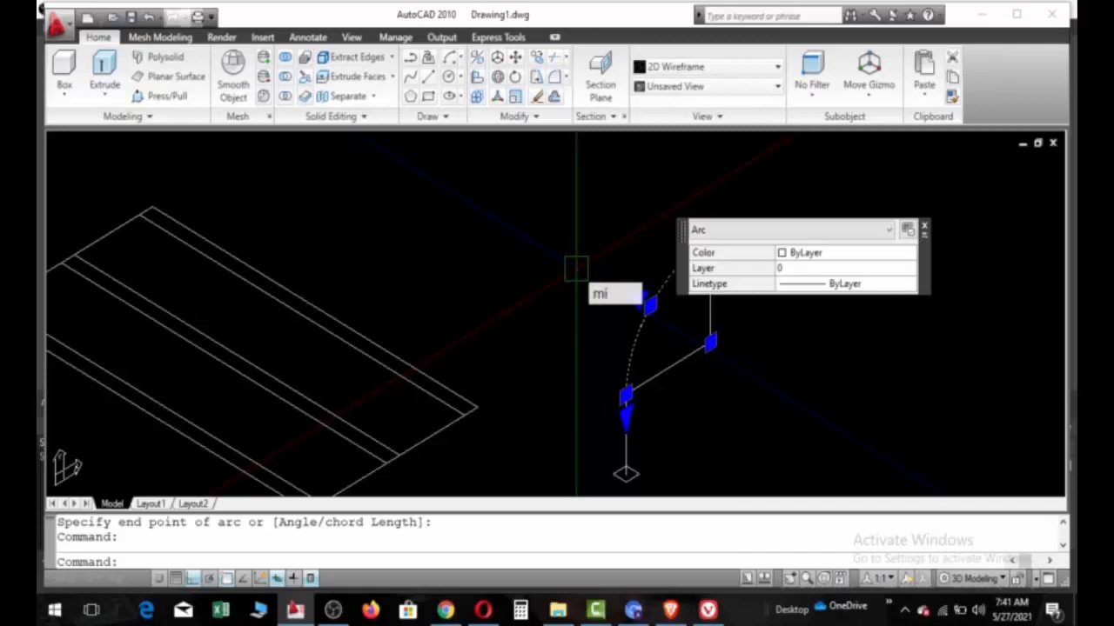
{"action": "key", "text": "Return"}
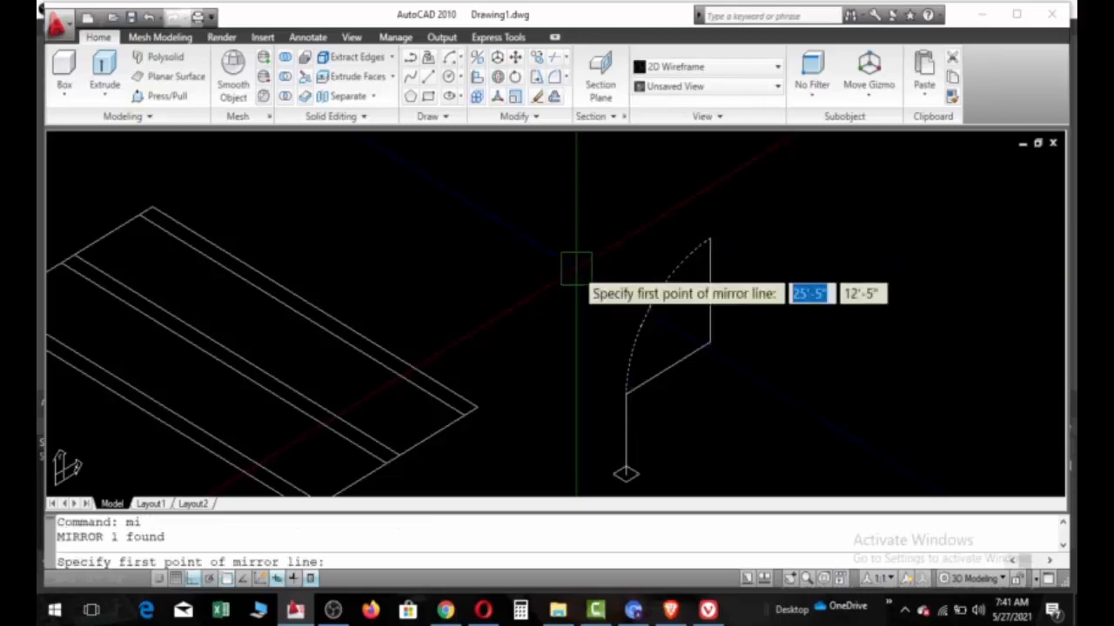
{"action": "left_click", "coordinate": [625, 394]}
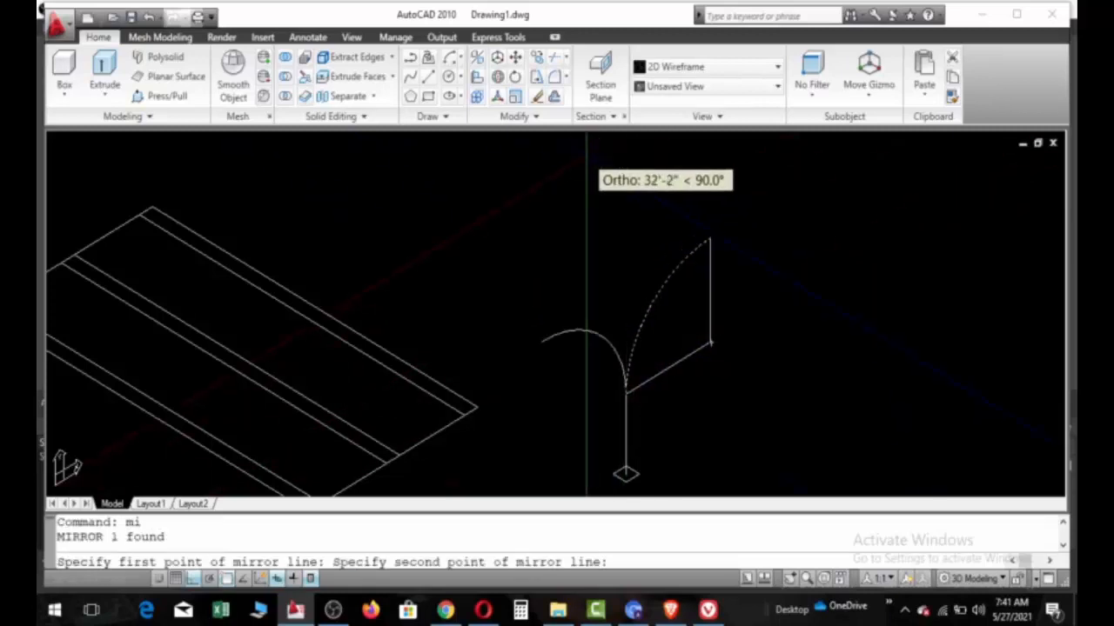
{"action": "left_click", "coordinate": [586, 155]}
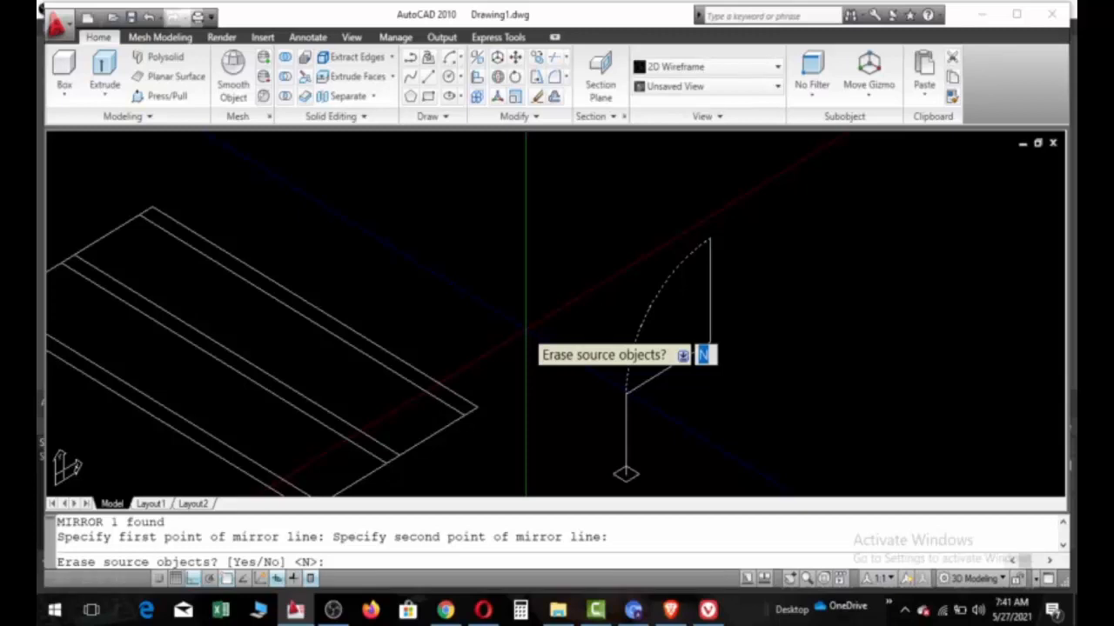
{"action": "key", "text": "Return"}
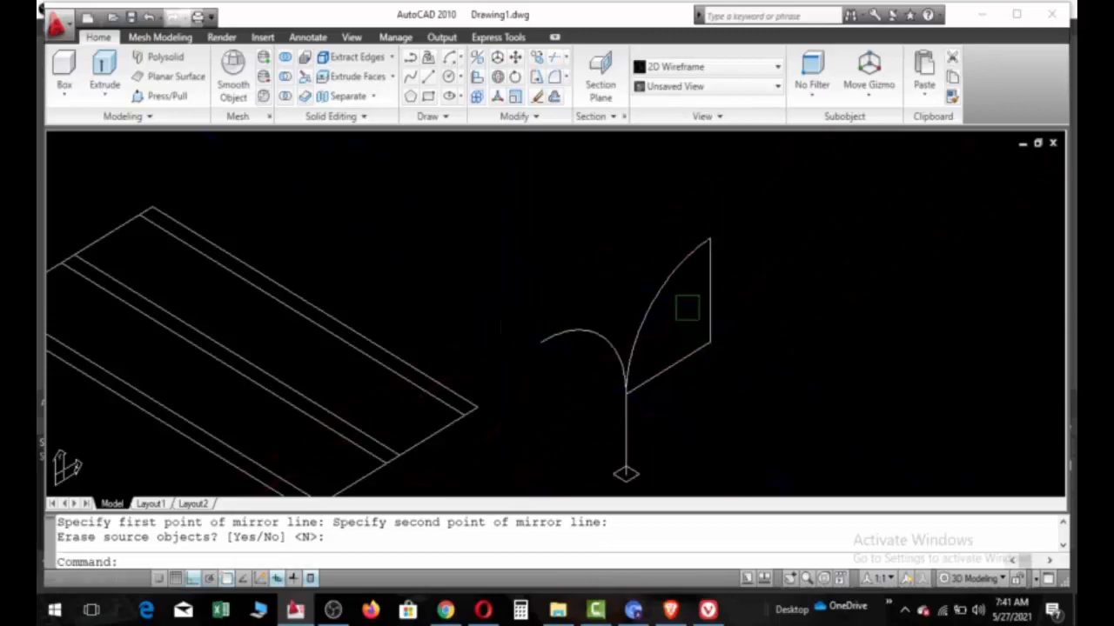
Step: Erase the two 13' construction lines and the 10' vertical line, leaving the arcs and the square
{"action": "left_click", "coordinate": [771, 286]}
{"action": "left_click", "coordinate": [696, 385]}
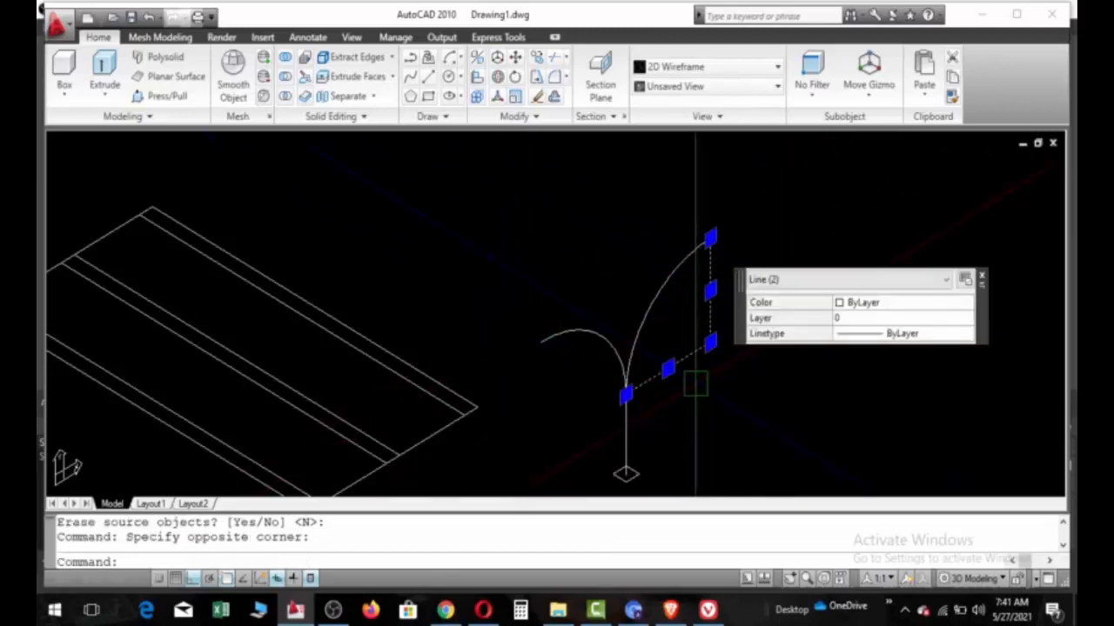
{"action": "type", "text": "e"}
{"action": "key", "text": "Return"}
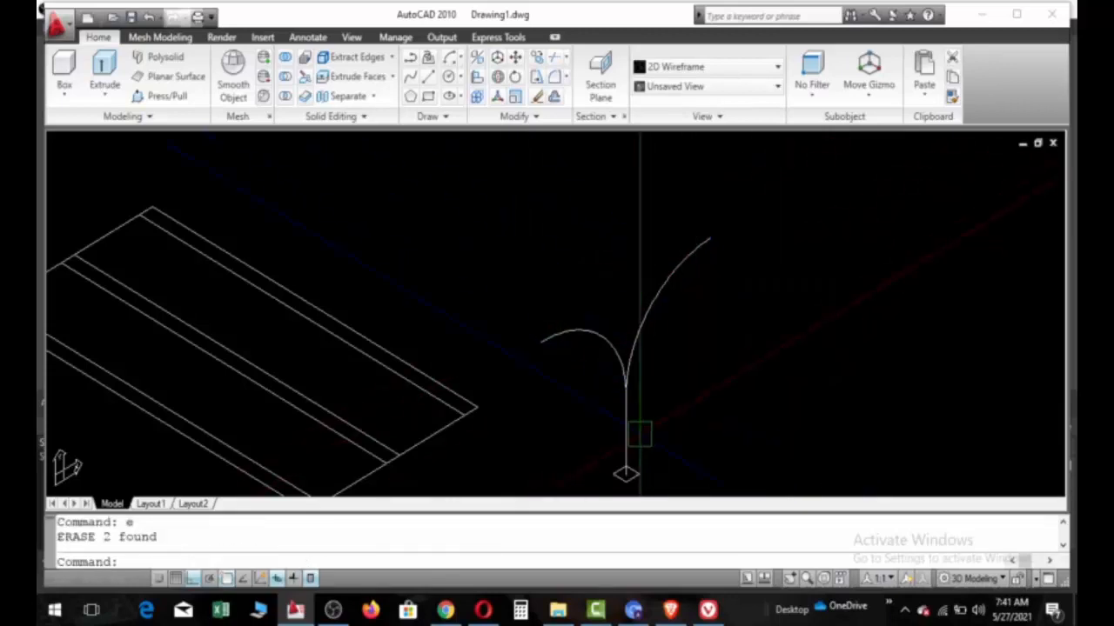
{"action": "left_click", "coordinate": [628, 428]}
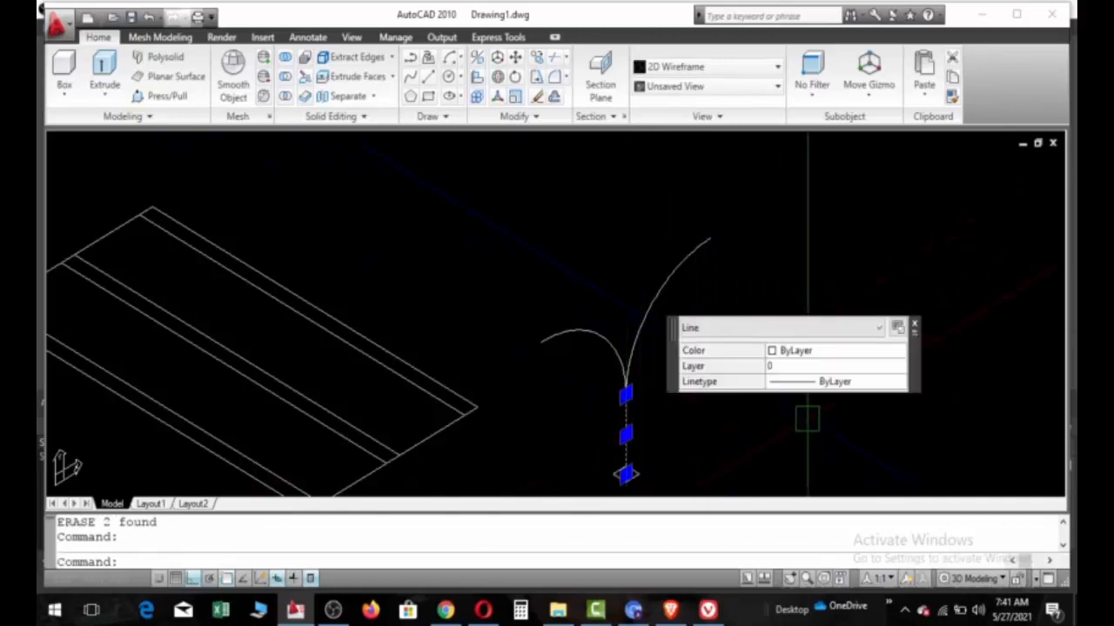
{"action": "type", "text": "e"}
{"action": "key", "text": "Return"}
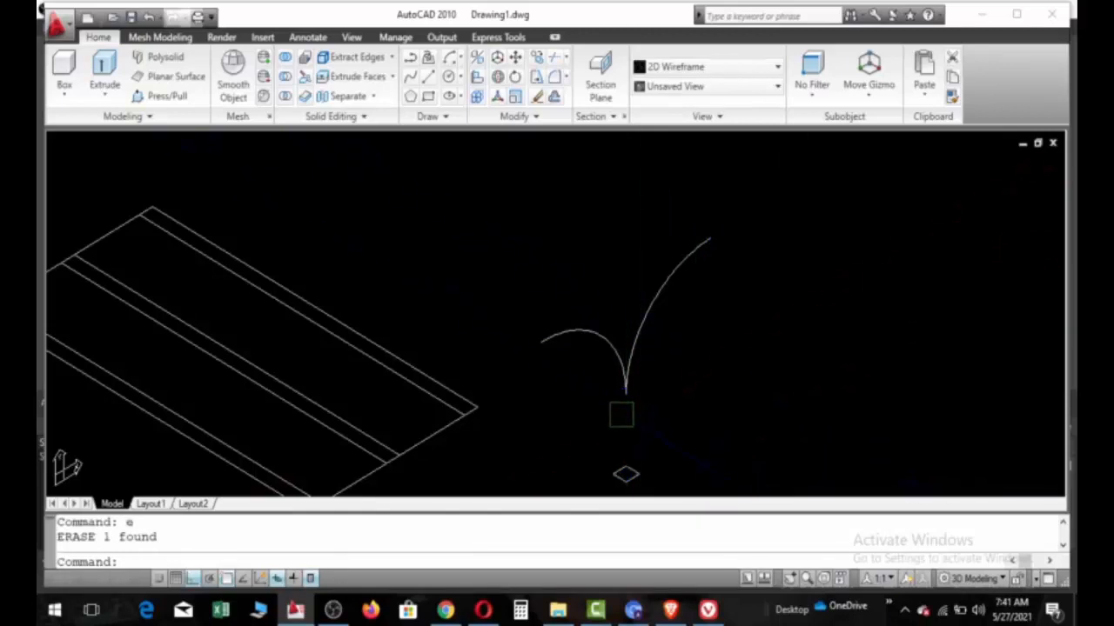
Step: Copy the 2' square straight up from its near corner at distances of 4' and 5'
{"action": "scroll", "coordinate": [618, 439], "scroll_direction": "down", "scroll_amount": 3}
{"action": "scroll", "coordinate": [626, 470], "scroll_direction": "up", "scroll_amount": 10}
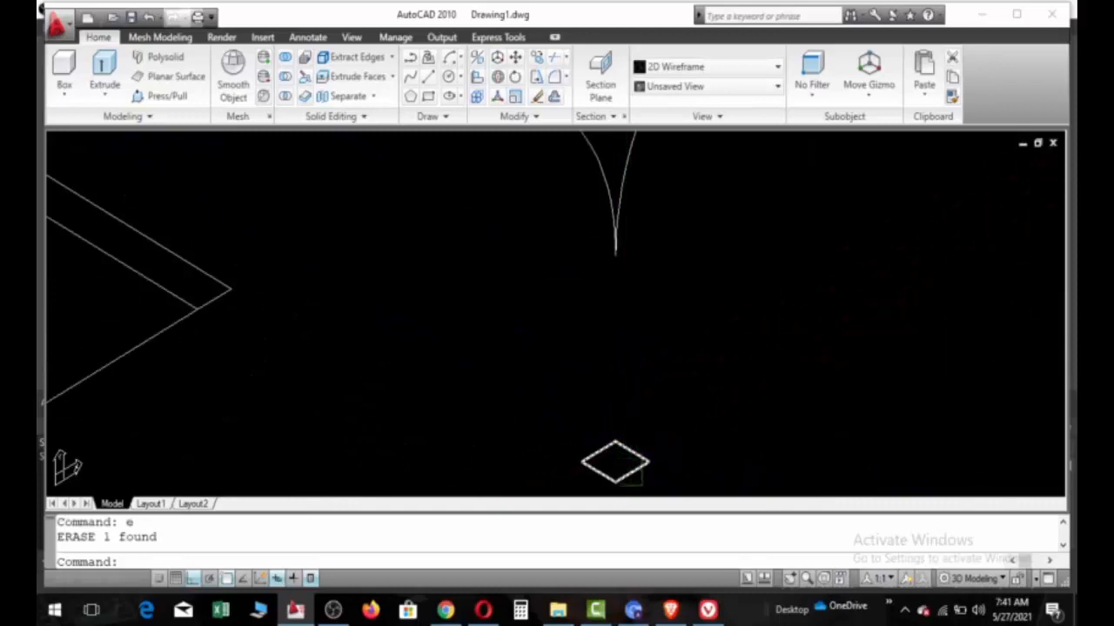
{"action": "left_click", "coordinate": [604, 455]}
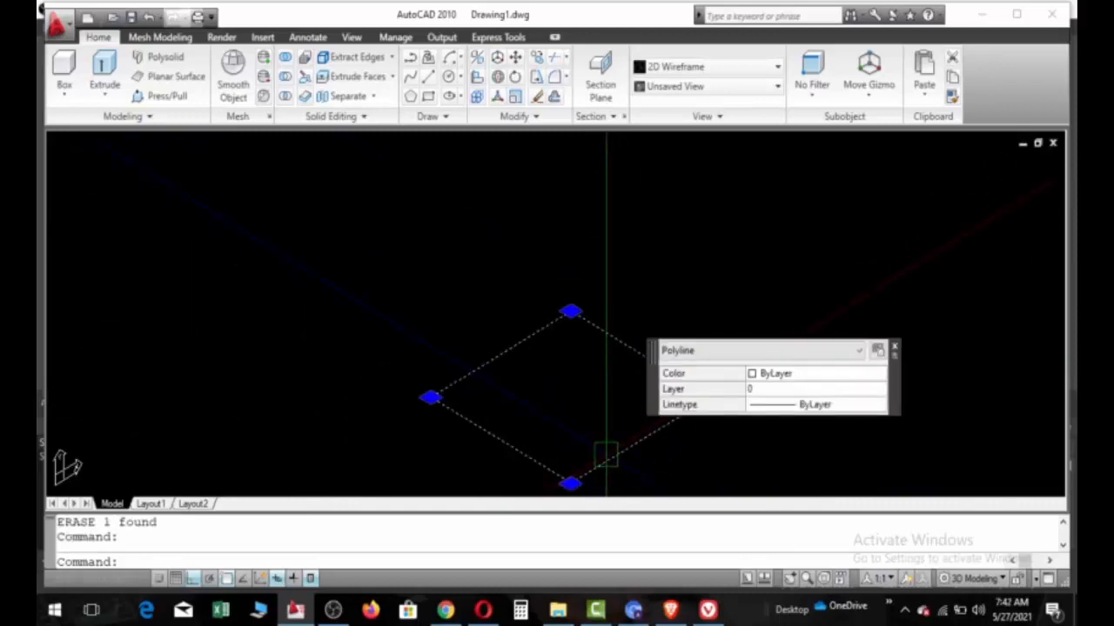
{"action": "scroll", "coordinate": [552, 449], "scroll_direction": "down", "scroll_amount": 4}
{"action": "type", "text": "c"}
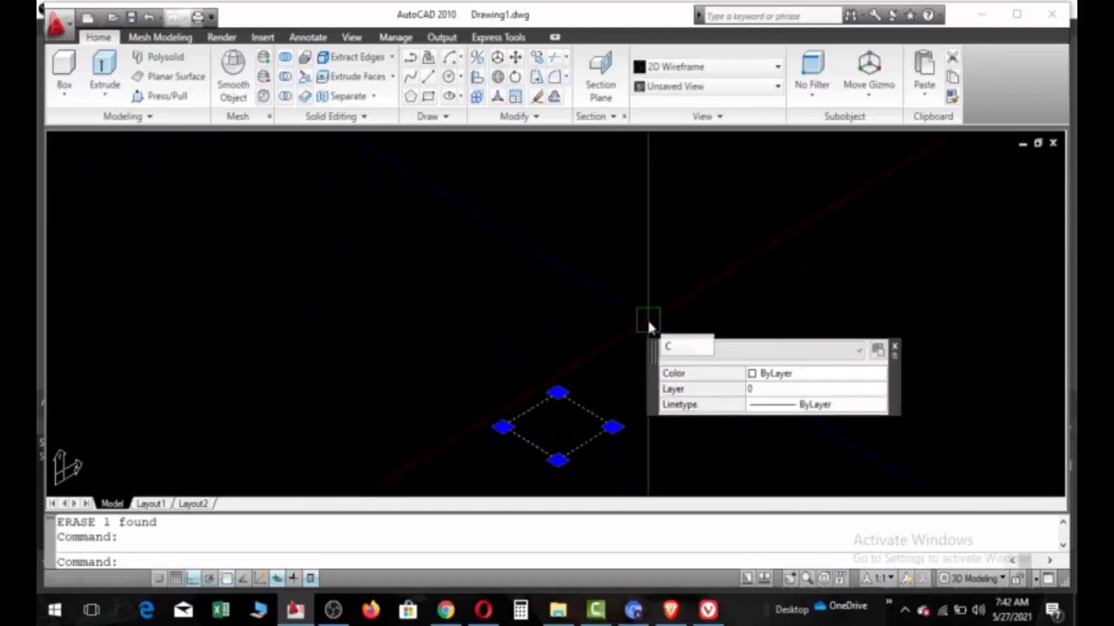
{"action": "type", "text": "o"}
{"action": "key", "text": "Return"}
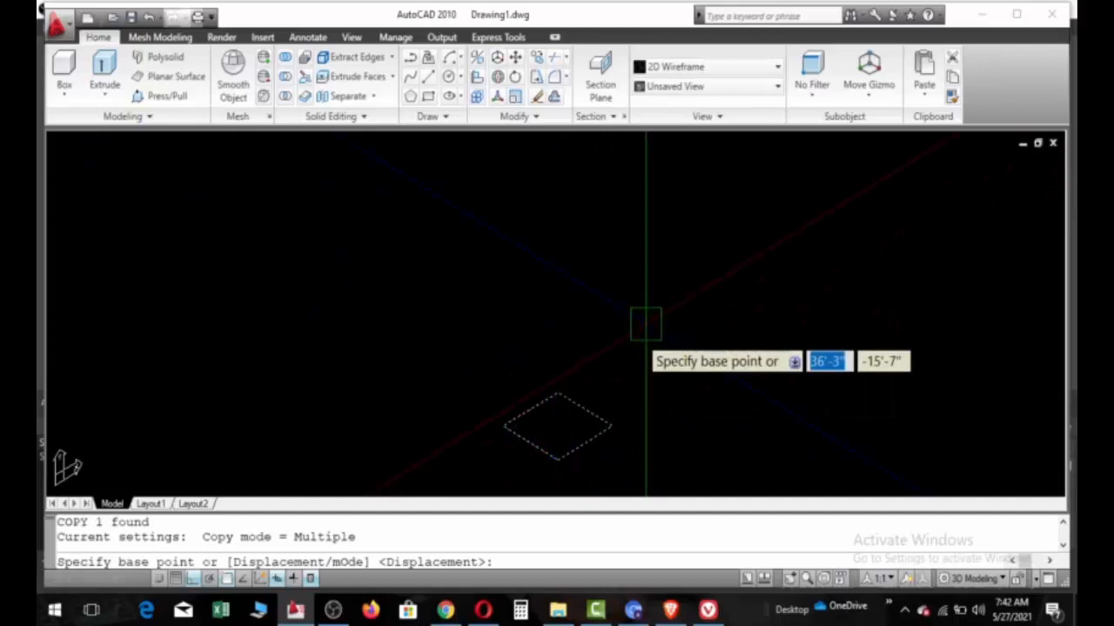
{"action": "left_click", "coordinate": [558, 459]}
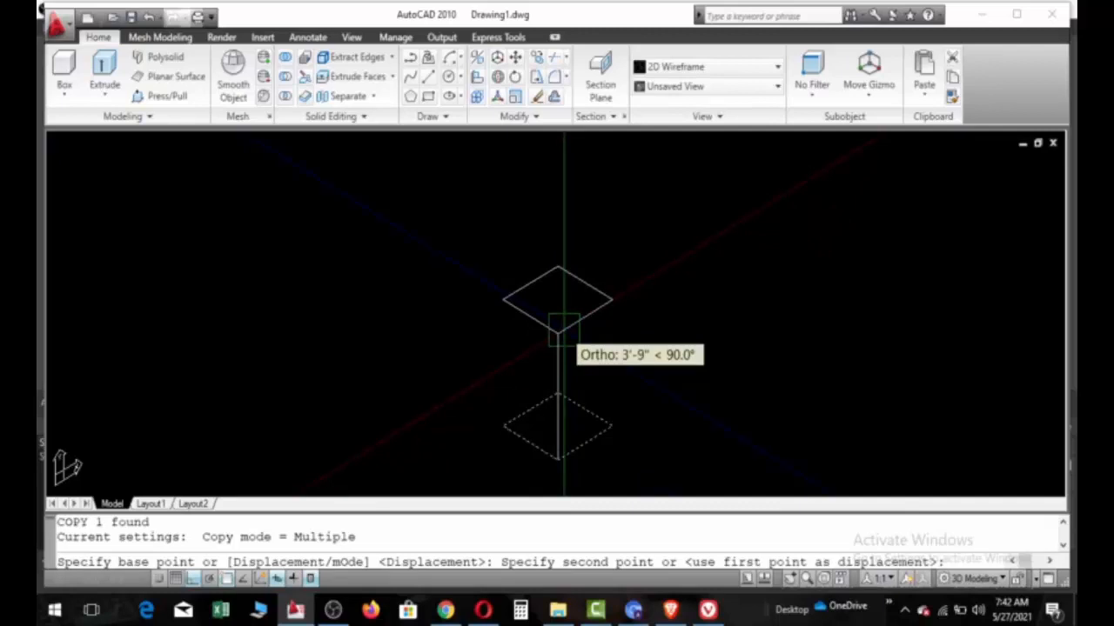
{"action": "type", "text": "4'"}
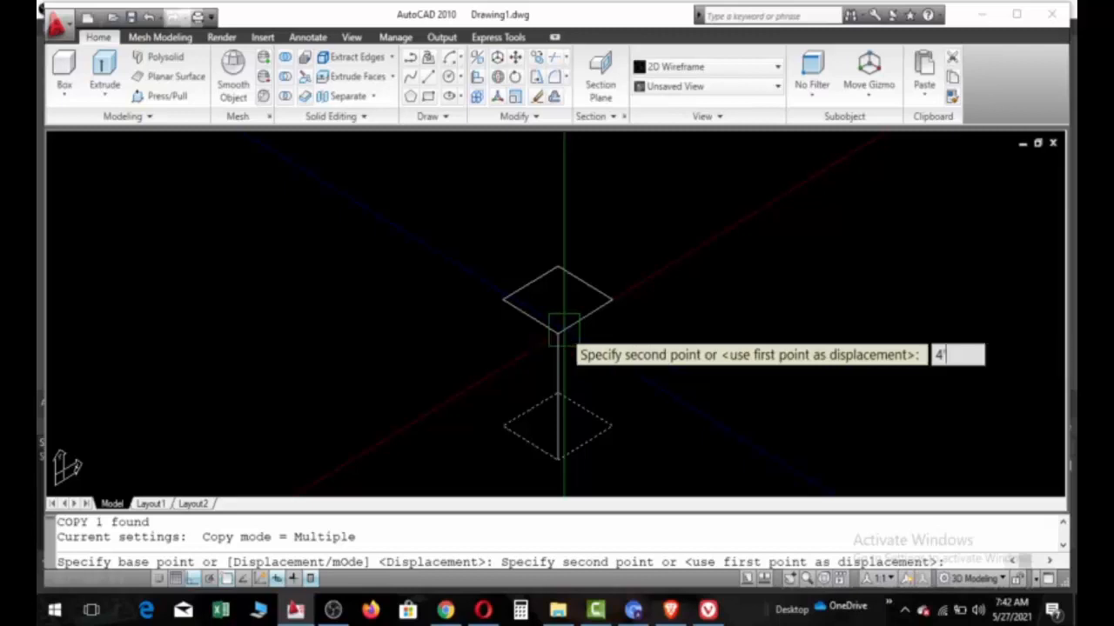
{"action": "key", "text": "Return"}
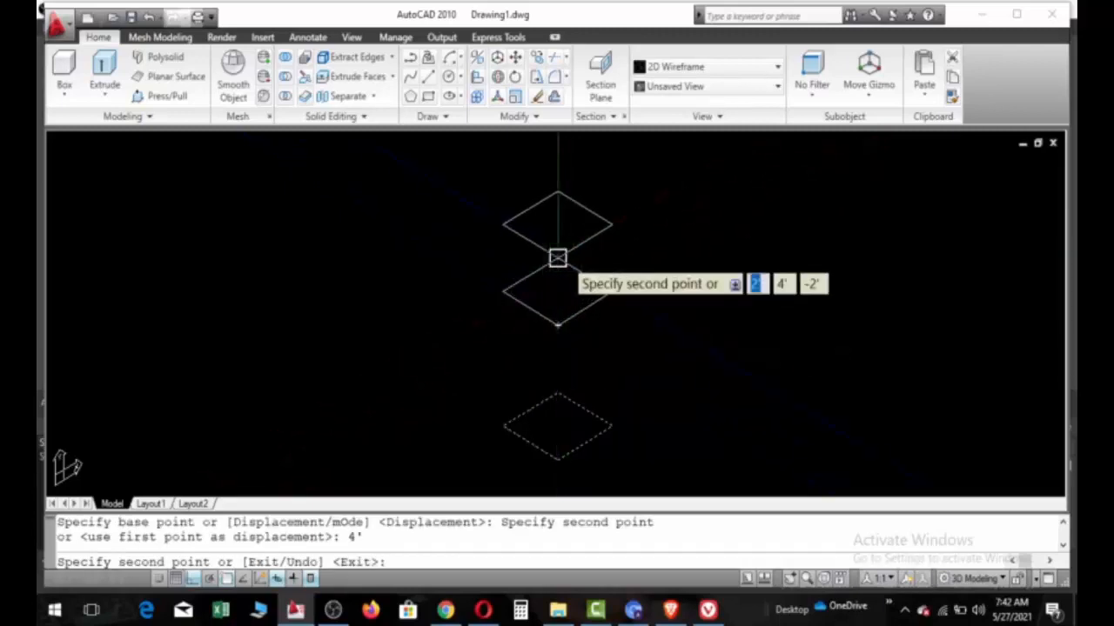
{"action": "type", "text": "5'"}
{"action": "key", "text": "Return"}
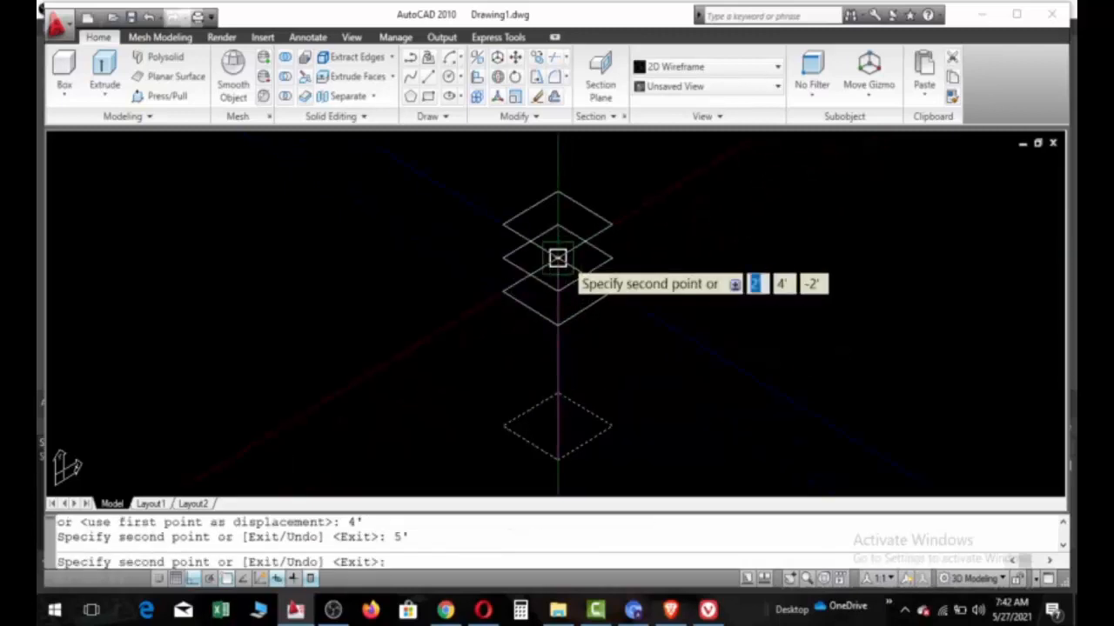
{"action": "key", "text": "Return"}
Step: Sweep the upper square copy along the arc that rises to the right
{"action": "scroll", "coordinate": [522, 404], "scroll_direction": "down", "scroll_amount": 4}
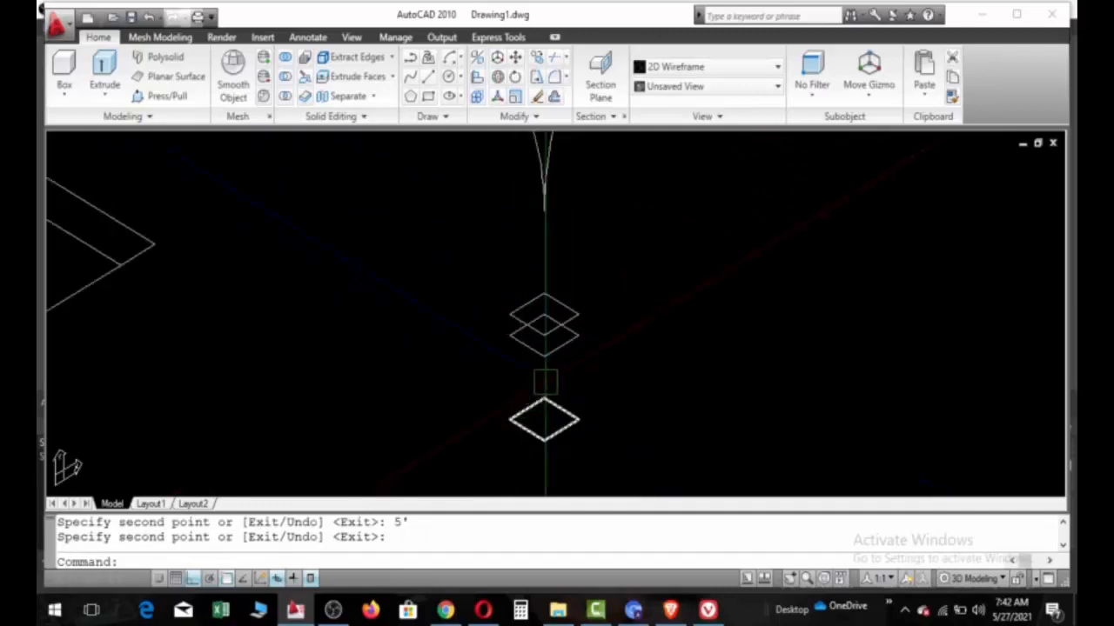
{"action": "scroll", "coordinate": [556, 335], "scroll_direction": "up", "scroll_amount": 3}
{"action": "scroll", "coordinate": [570, 335], "scroll_direction": "down", "scroll_amount": 3}
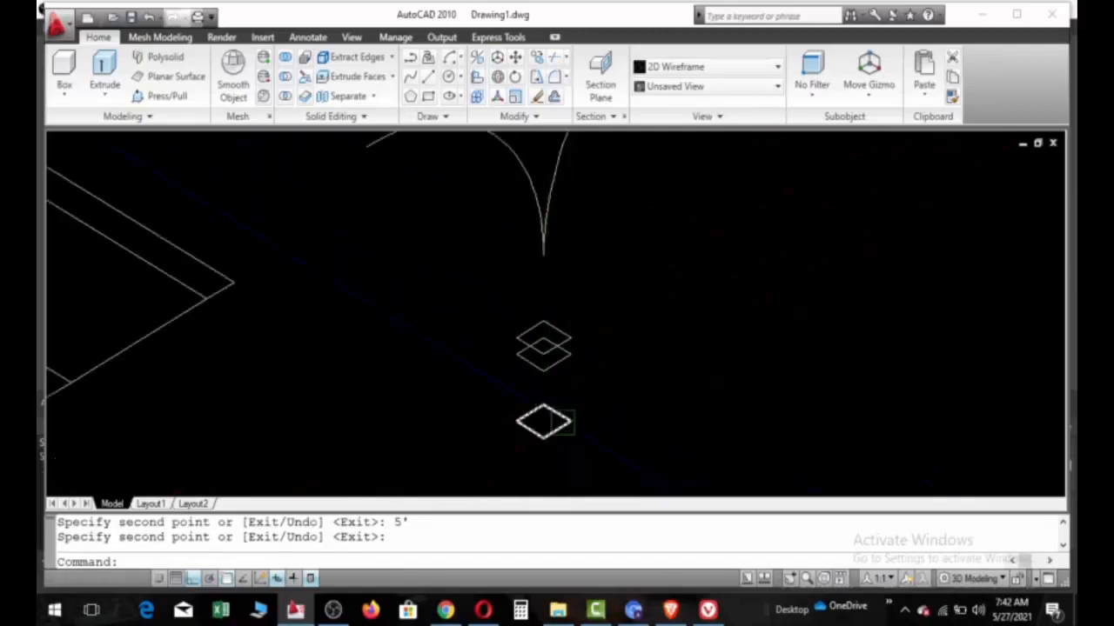
{"action": "scroll", "coordinate": [548, 287], "scroll_direction": "down", "scroll_amount": 2}
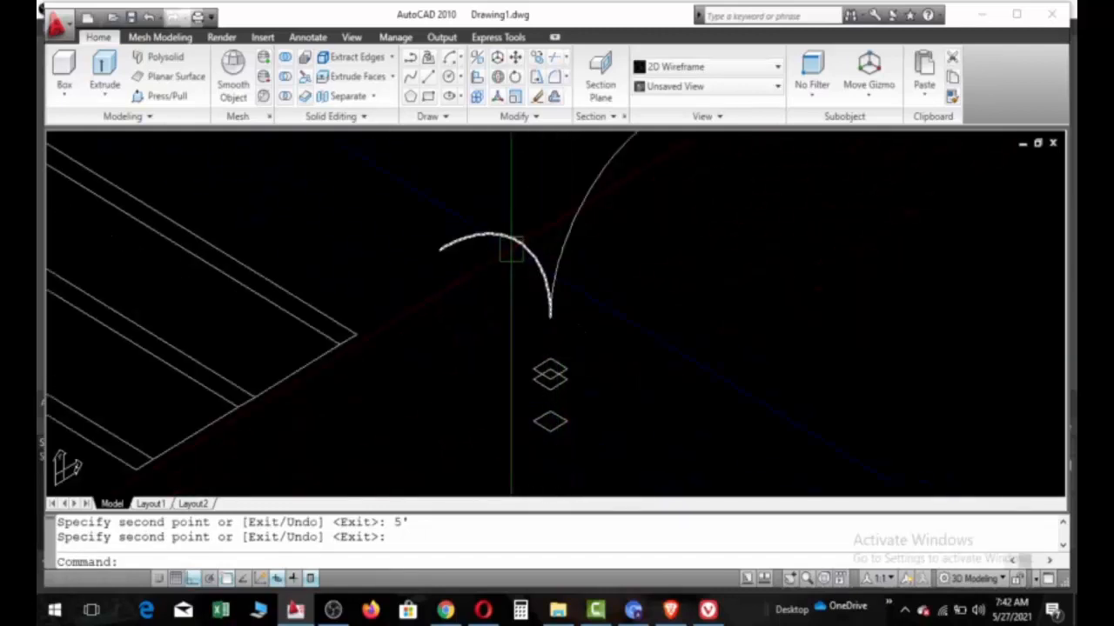
{"action": "left_click", "coordinate": [104, 101]}
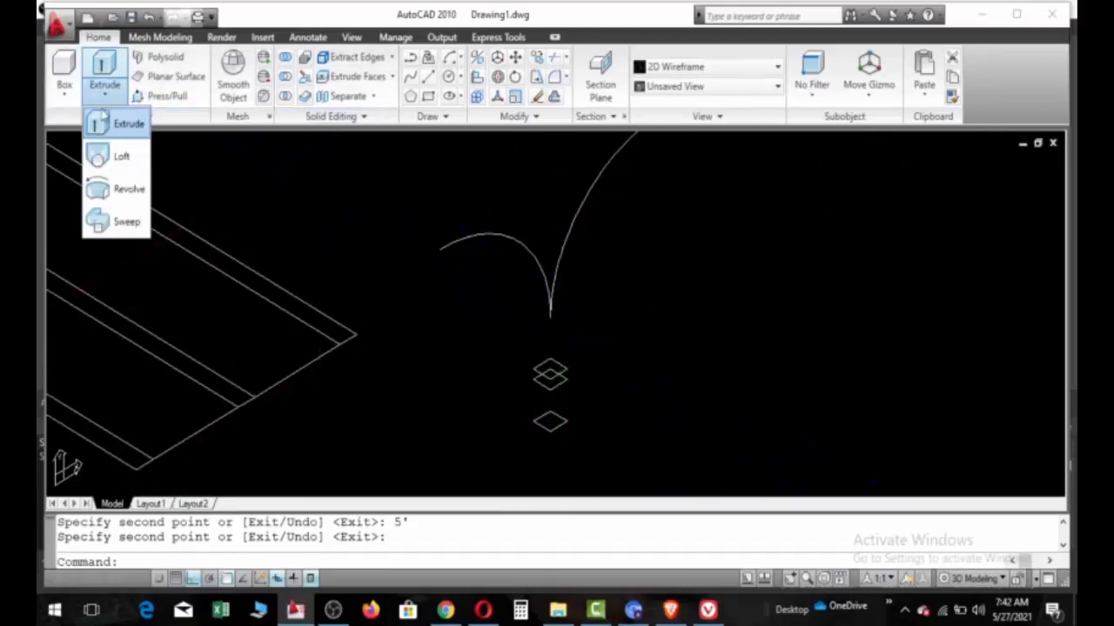
{"action": "left_click", "coordinate": [126, 223]}
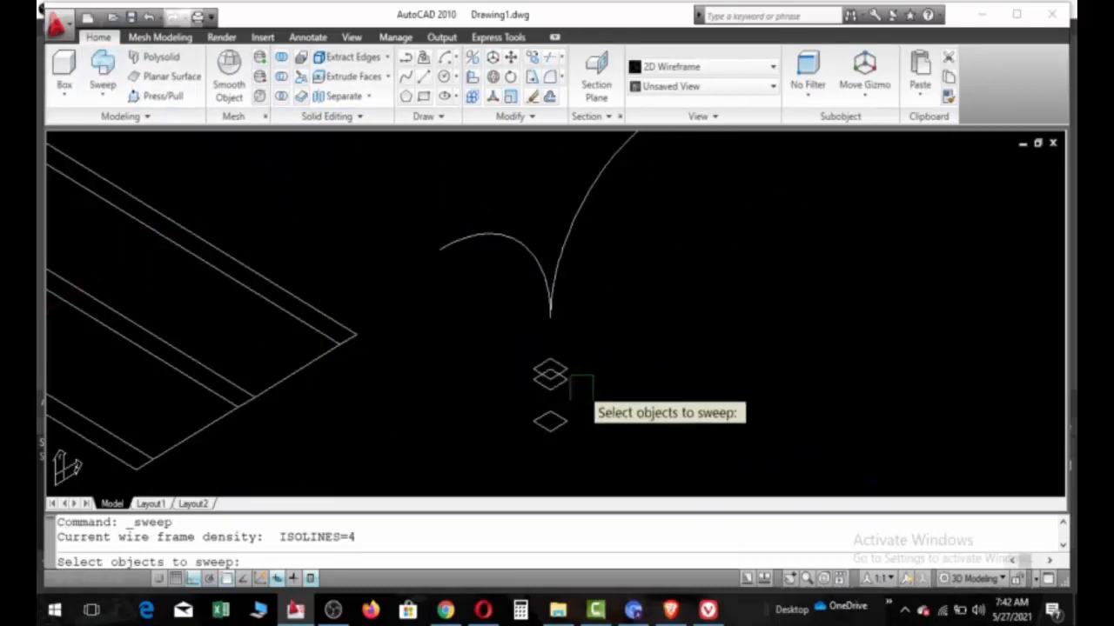
{"action": "left_click", "coordinate": [550, 375]}
{"action": "key", "text": "Return"}
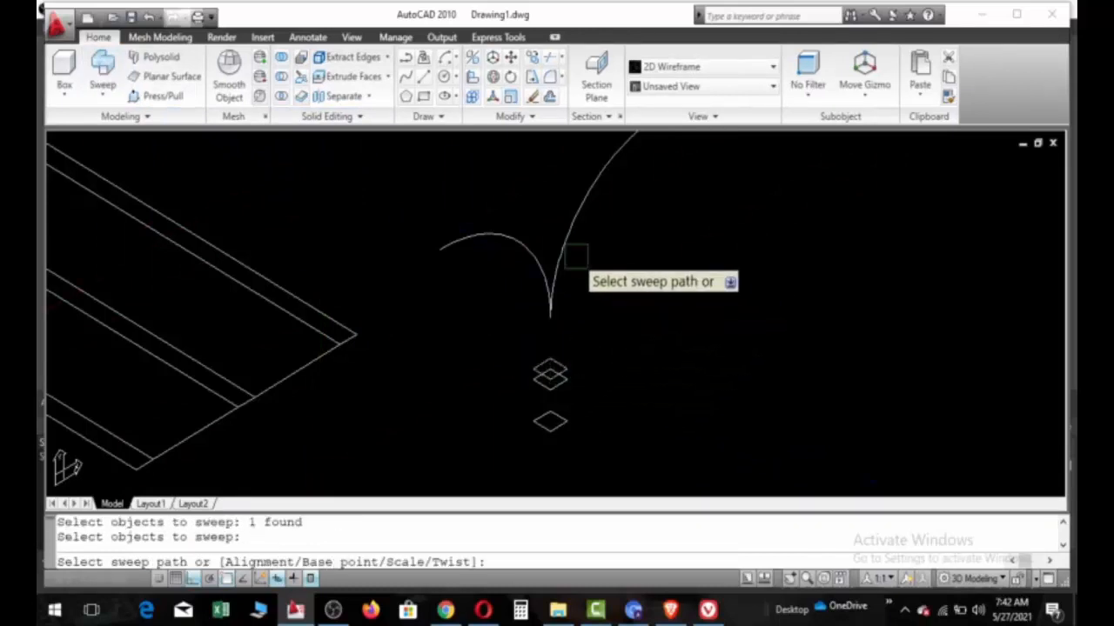
{"action": "left_click", "coordinate": [566, 250]}
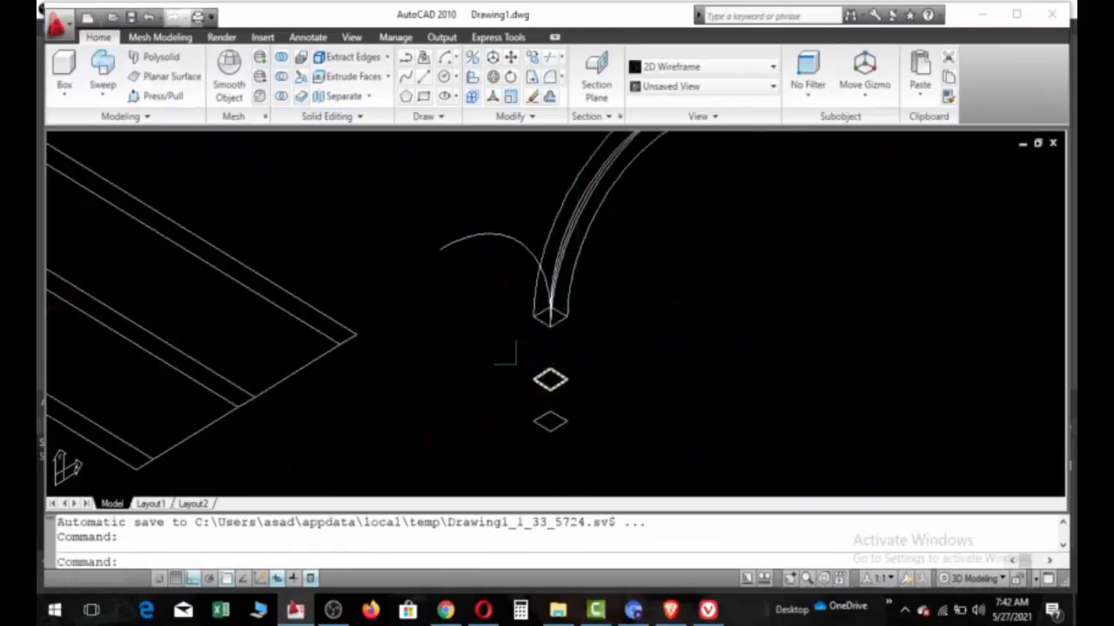
Step: Sweep the remaining square copy along the arc that curves to the left, leaving the base square unused
{"action": "left_click", "coordinate": [103, 70]}
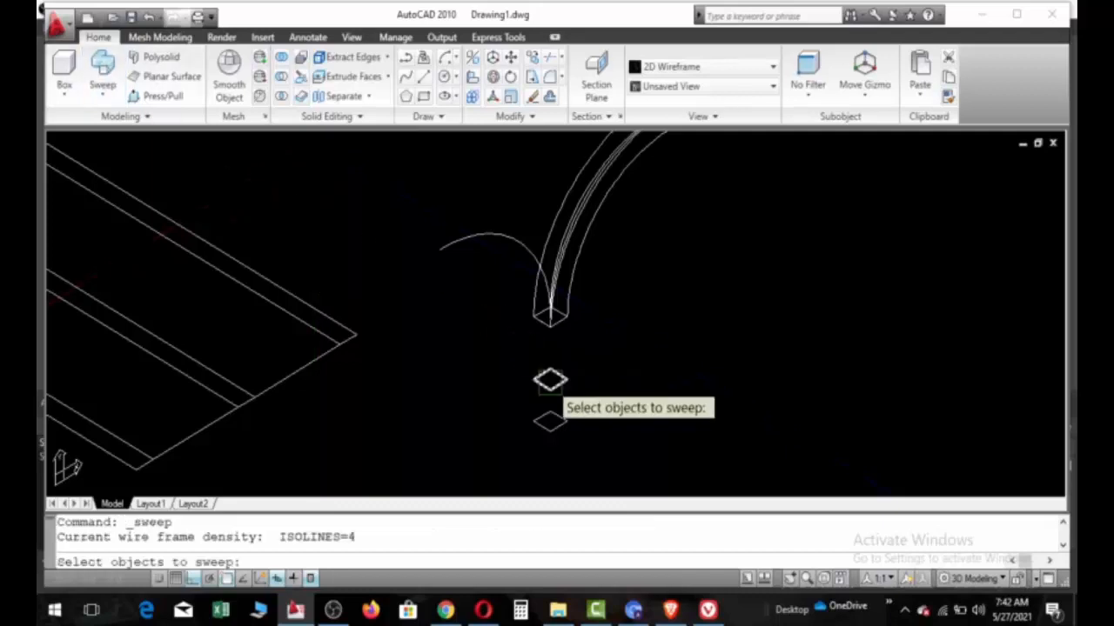
{"action": "left_click", "coordinate": [549, 377]}
{"action": "key", "text": "Return"}
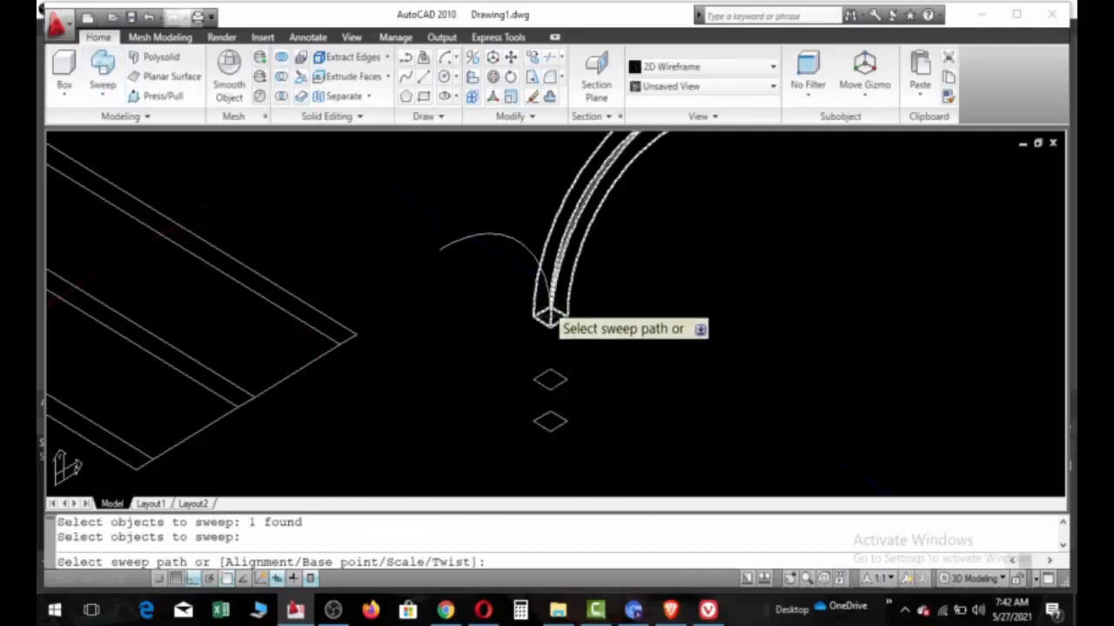
{"action": "left_click", "coordinate": [522, 254]}
{"action": "scroll", "coordinate": [560, 331], "scroll_direction": "up", "scroll_amount": 2}
{"action": "scroll", "coordinate": [559, 331], "scroll_direction": "up", "scroll_amount": 1}
{"action": "scroll", "coordinate": [557, 322], "scroll_direction": "down", "scroll_amount": 2}
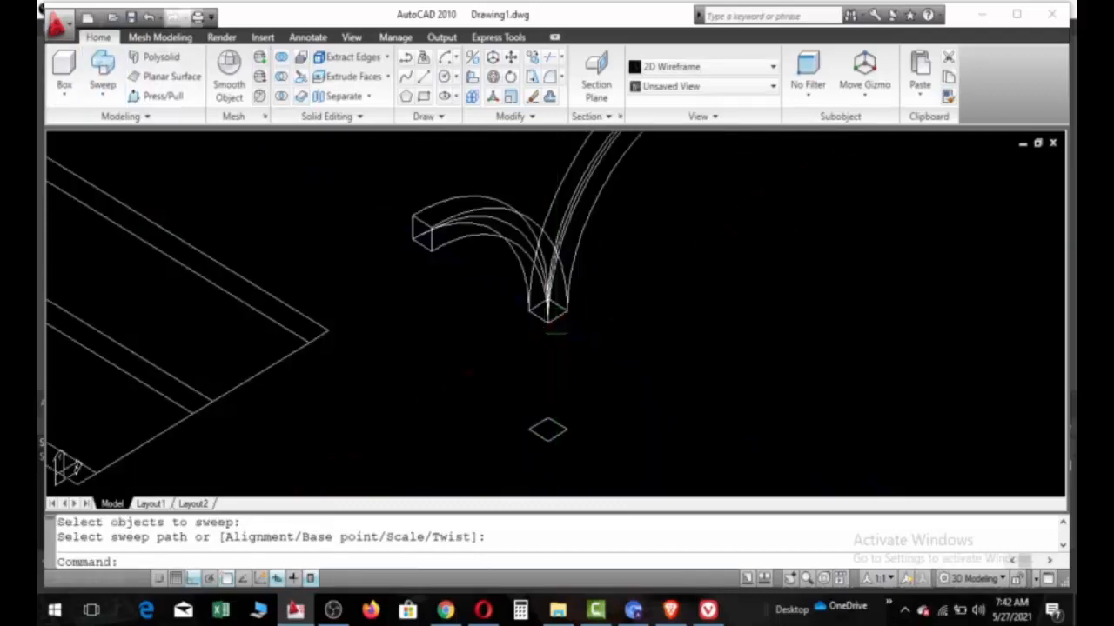
Step: Union the two swept arc solids into one branching solid
{"action": "scroll", "coordinate": [475, 399], "scroll_direction": "down", "scroll_amount": 4}
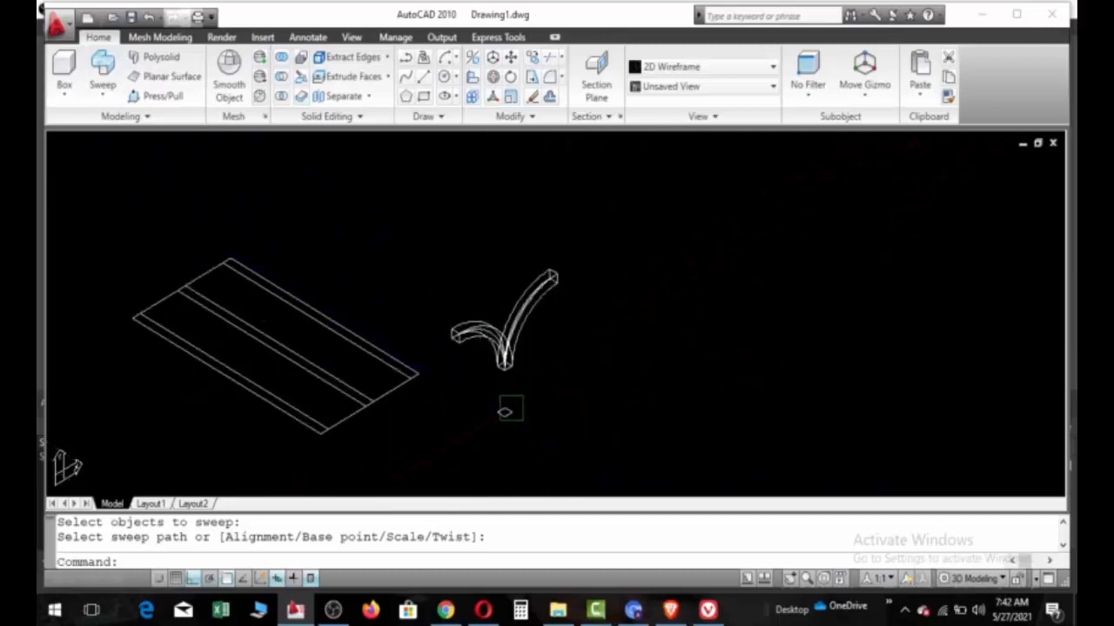
{"action": "left_click", "coordinate": [476, 328]}
{"action": "left_click", "coordinate": [532, 311]}
{"action": "key", "text": "Return"}
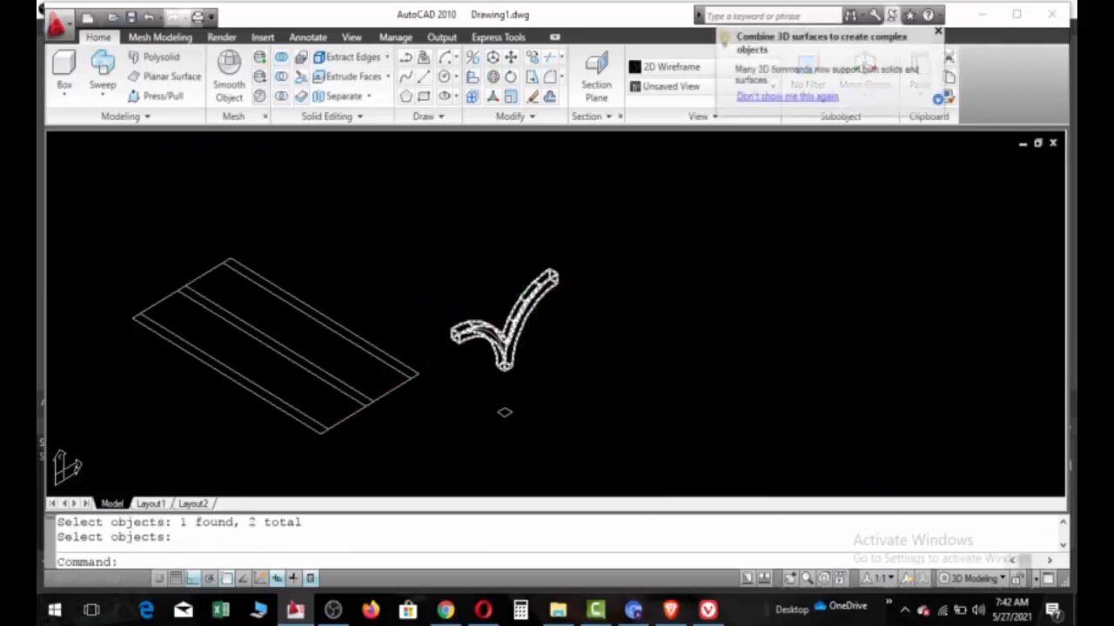
{"action": "scroll", "coordinate": [501, 416], "scroll_direction": "up", "scroll_amount": 2}
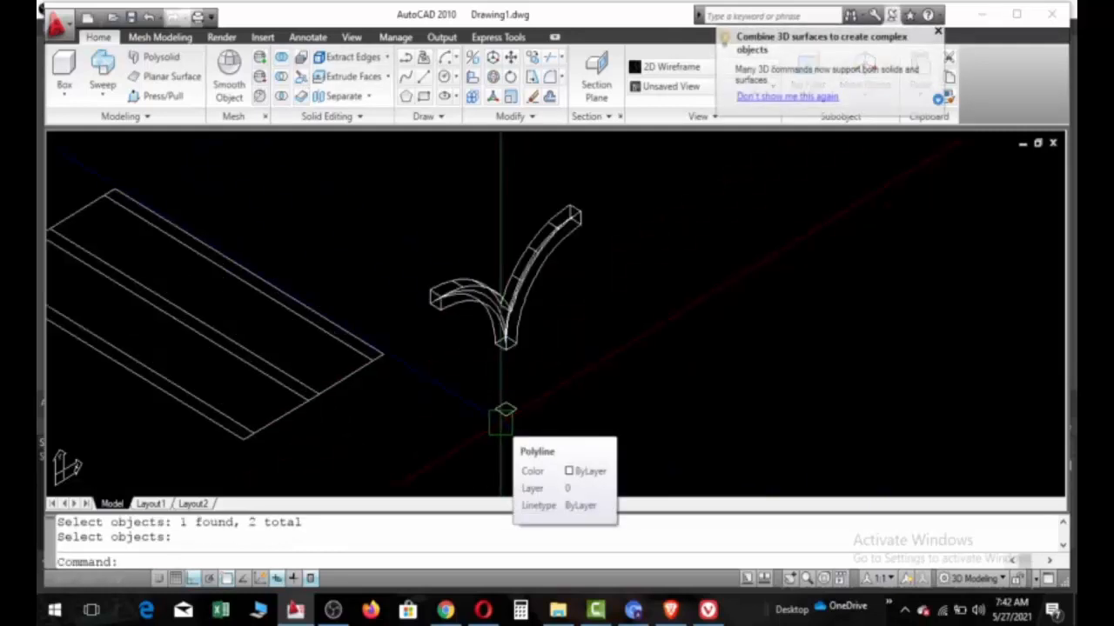
{"action": "type", "text": "3d"}
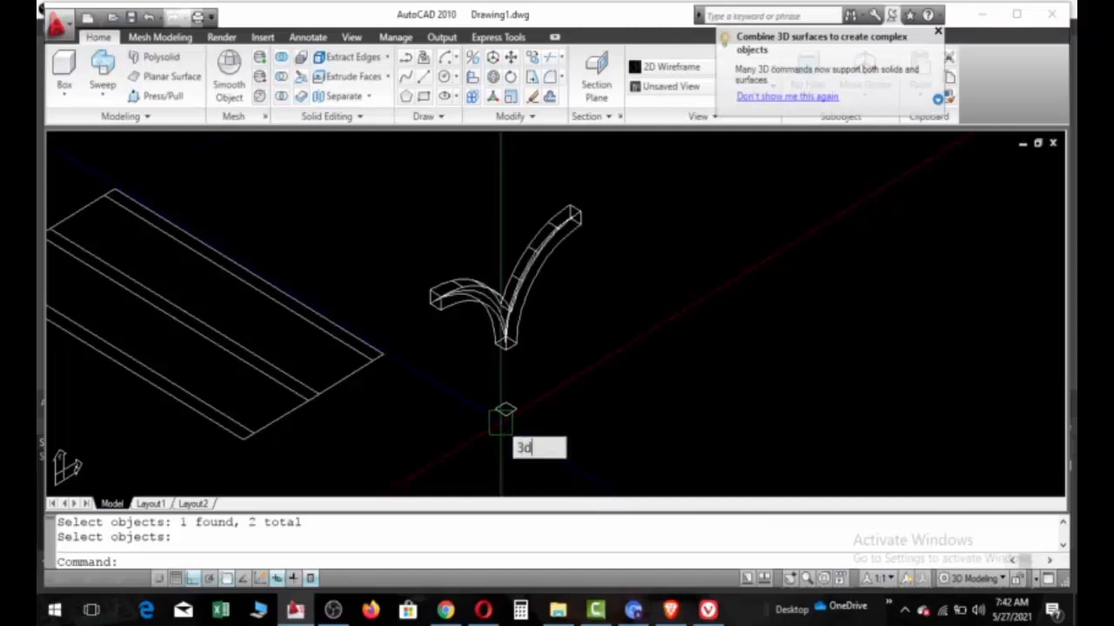
{"action": "type", "text": "rotate"}
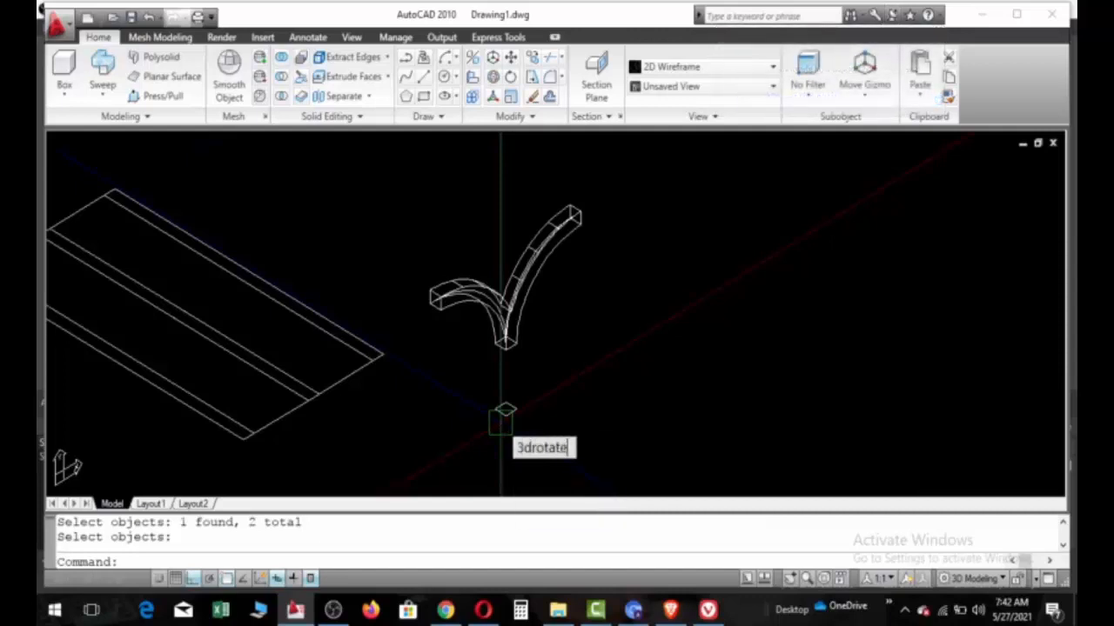
{"action": "key", "text": "Return"}
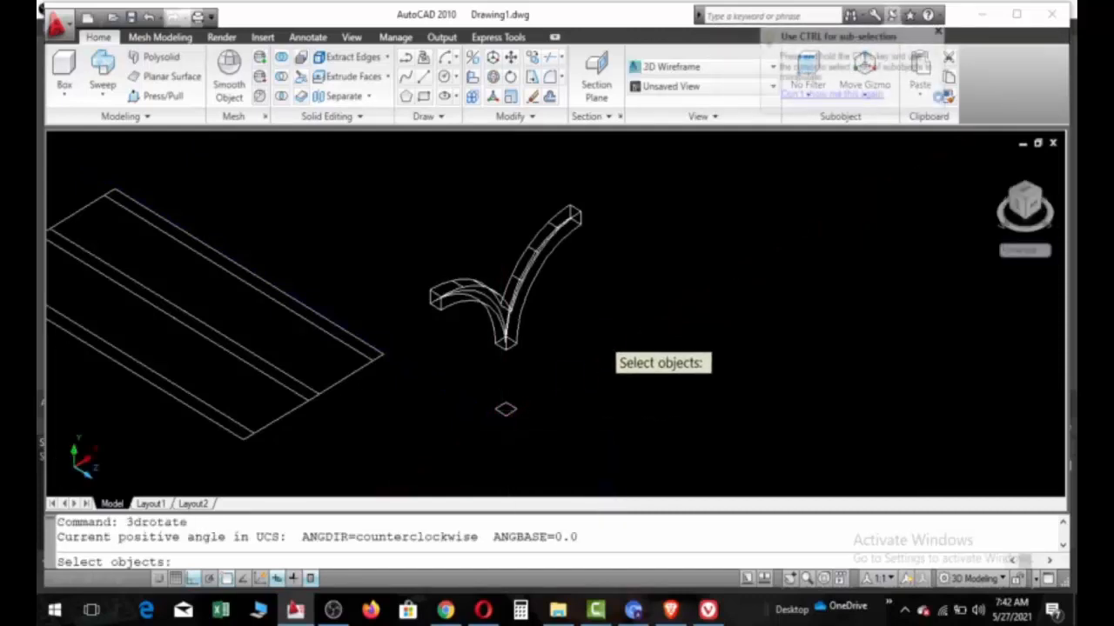
{"action": "key", "text": "Escape"}
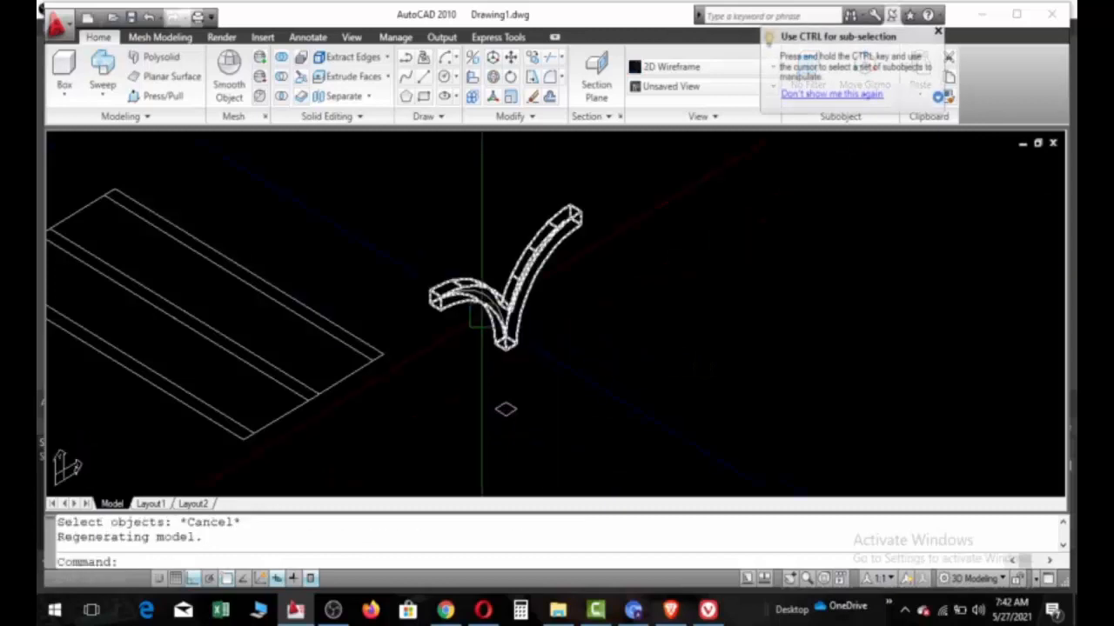
Step: Extrude the base square below the branching solid upward to a height of 11'
{"action": "type", "text": "3dor"}
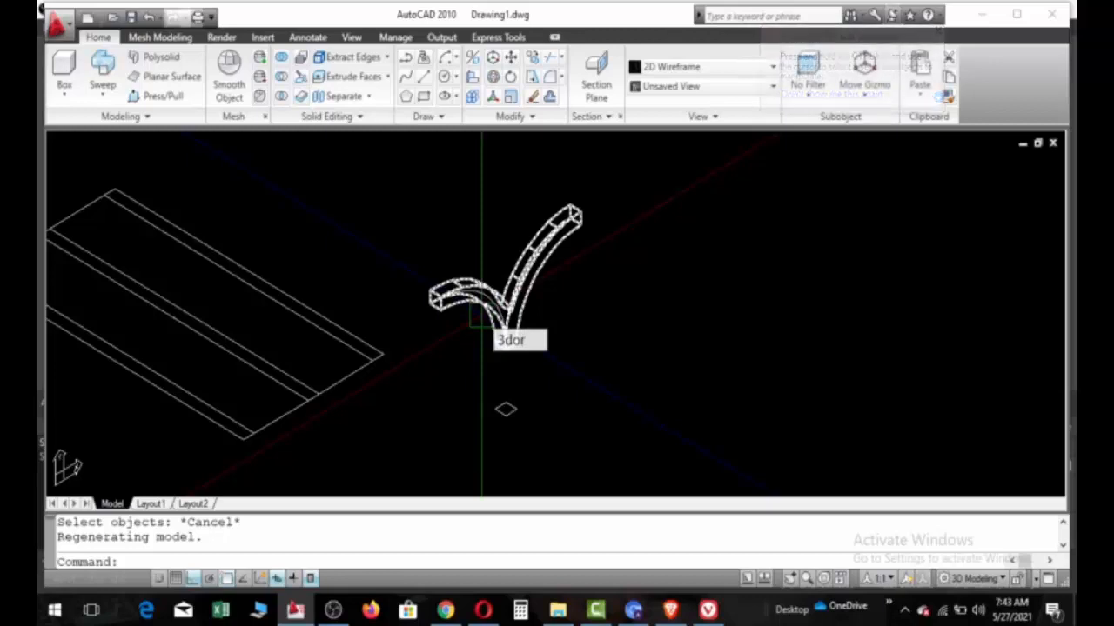
{"action": "type", "text": "bit"}
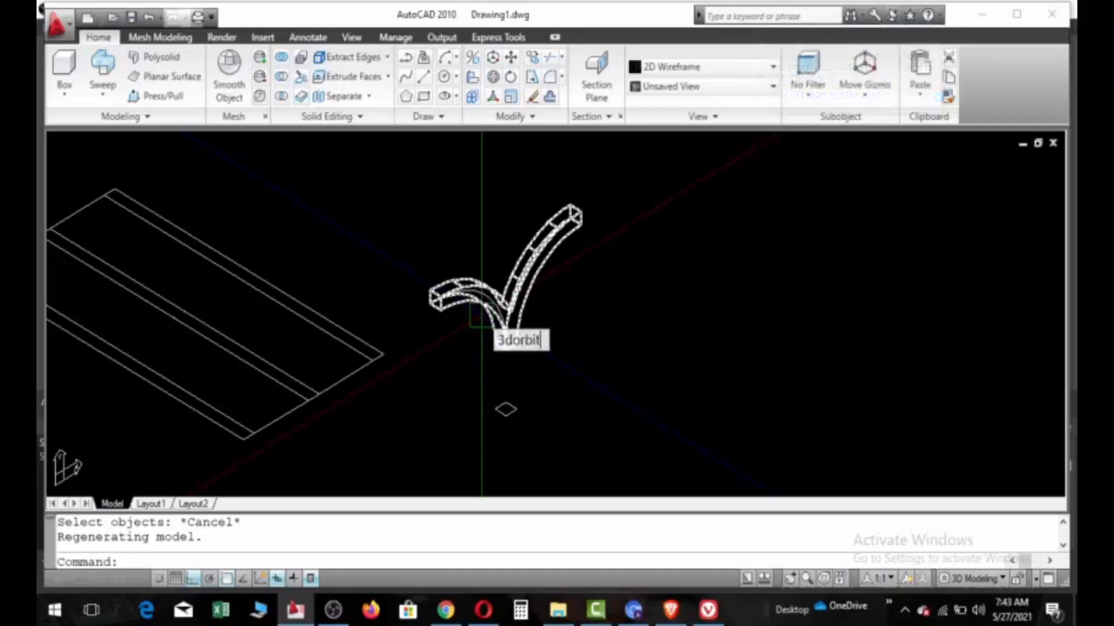
{"action": "key", "text": "Return"}
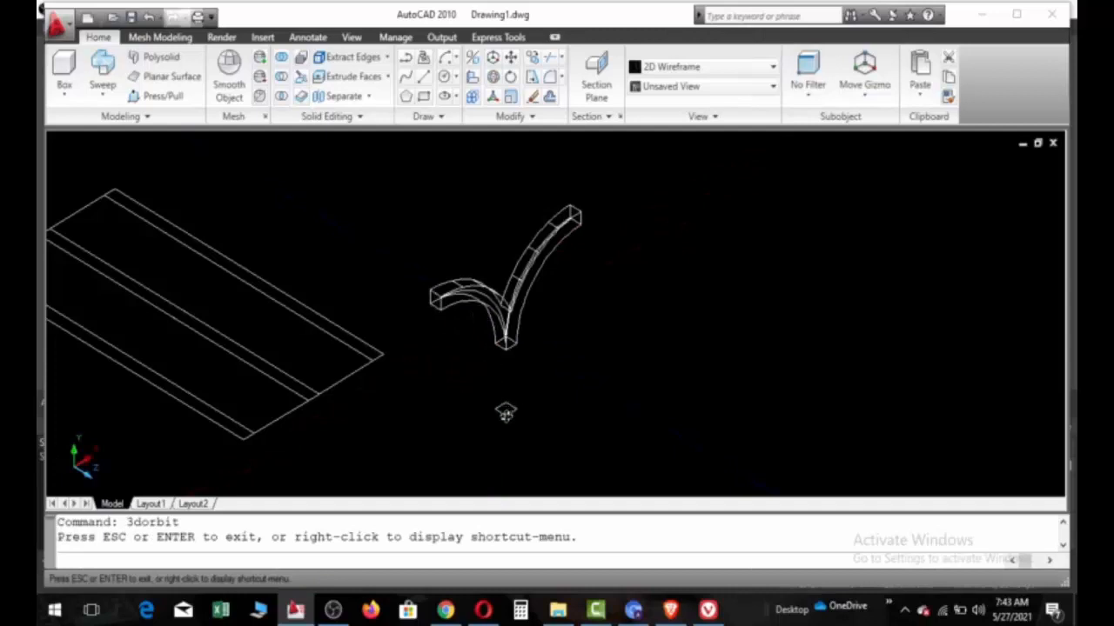
{"action": "left_click_drag", "start_coordinate": [504, 410], "coordinate": [505, 414]}
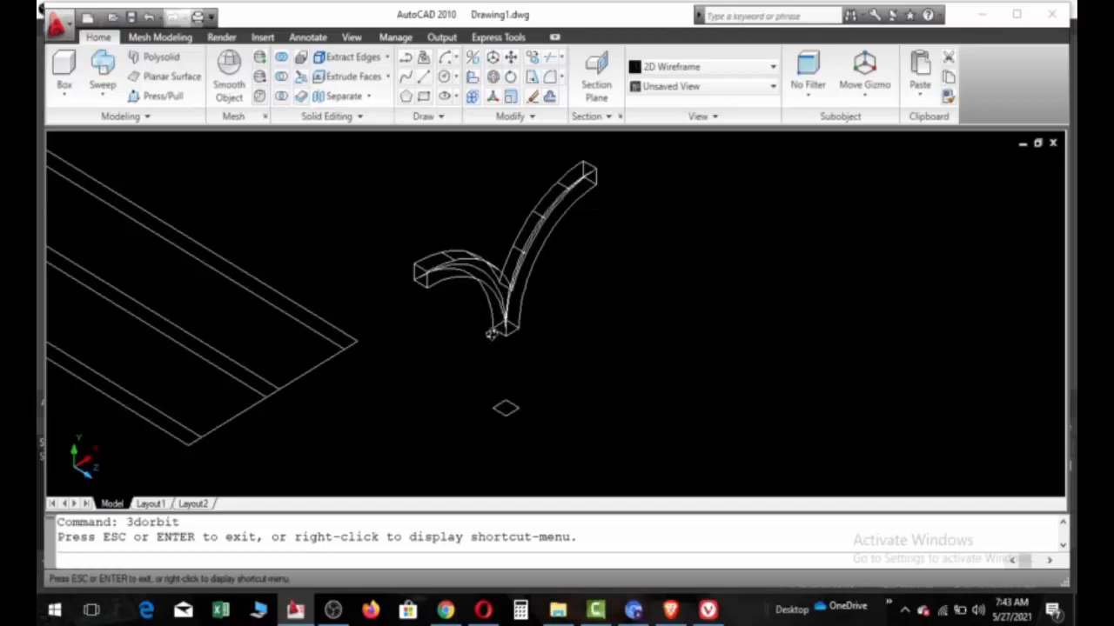
{"action": "left_click_drag", "start_coordinate": [491, 334], "coordinate": [506, 334]}
{"action": "left_click_drag", "start_coordinate": [516, 334], "coordinate": [553, 381]}
{"action": "key", "text": "Escape"}
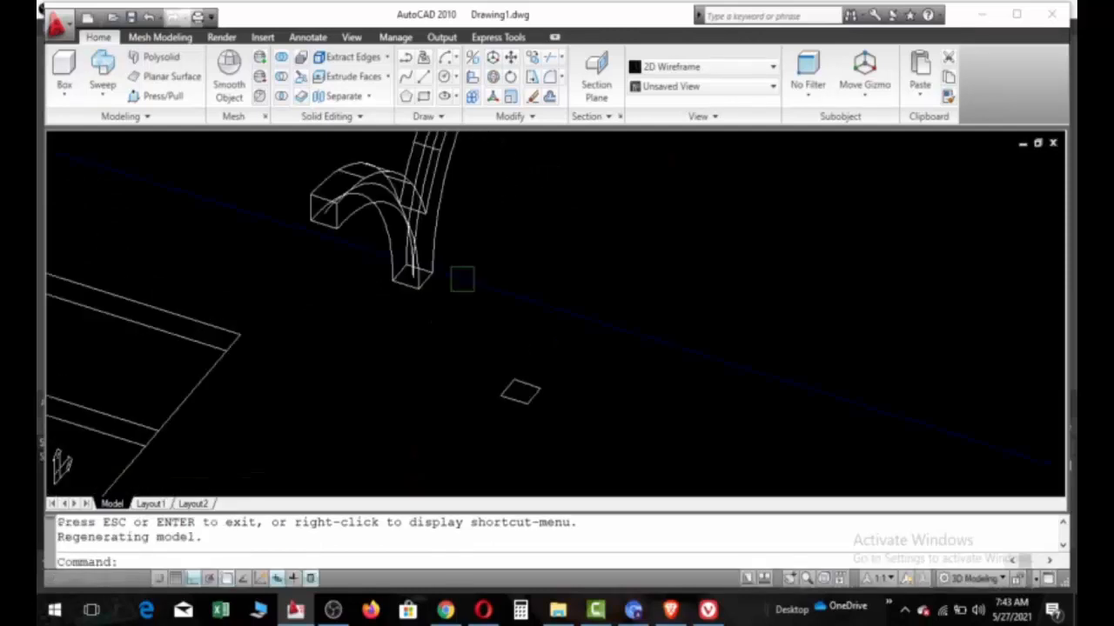
{"action": "left_click", "coordinate": [102, 90]}
{"action": "left_click", "coordinate": [103, 125]}
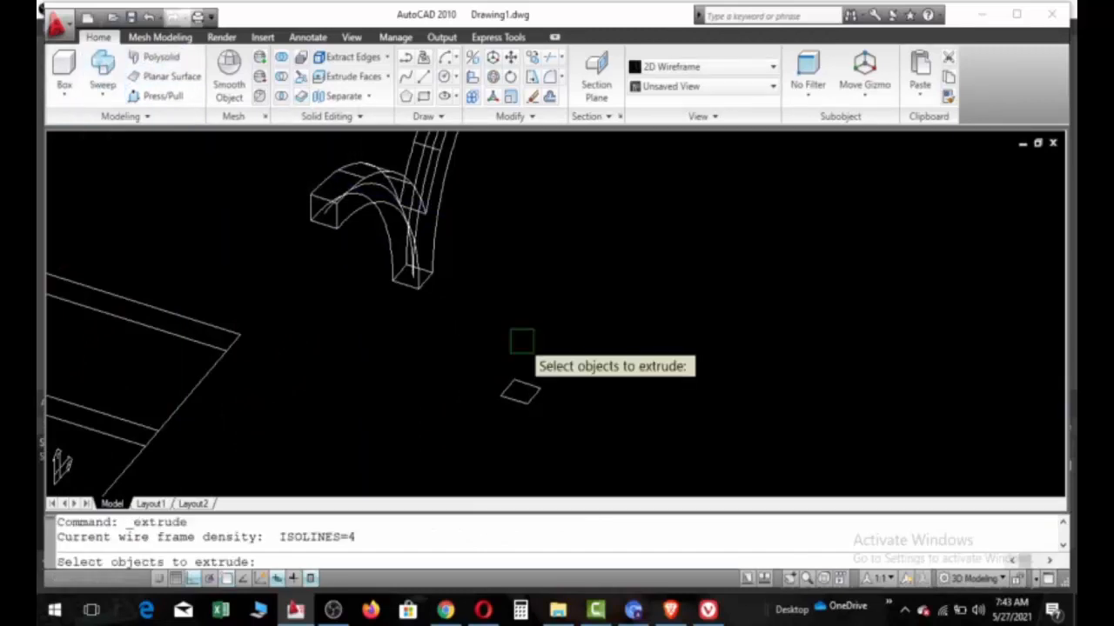
{"action": "left_click", "coordinate": [523, 394]}
{"action": "key", "text": "Return"}
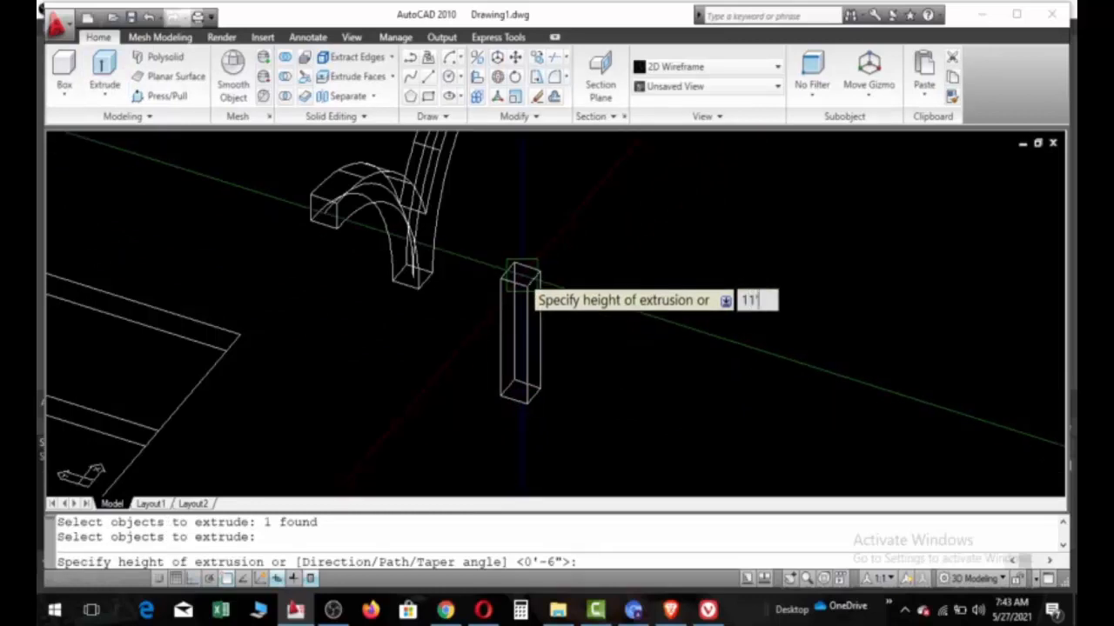
{"action": "key", "text": "Return"}
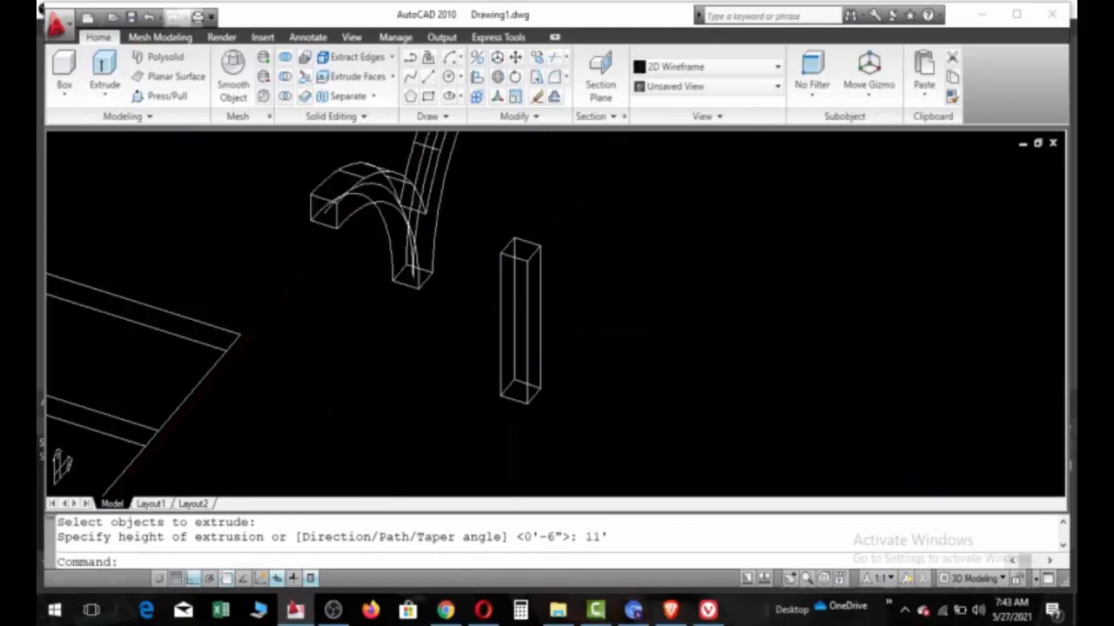
Step: Move the branching solid by its lower corner onto the matching top corner of the 11' column
{"action": "left_click", "coordinate": [411, 277]}
{"action": "scroll", "coordinate": [427, 336], "scroll_direction": "up", "scroll_amount": 4}
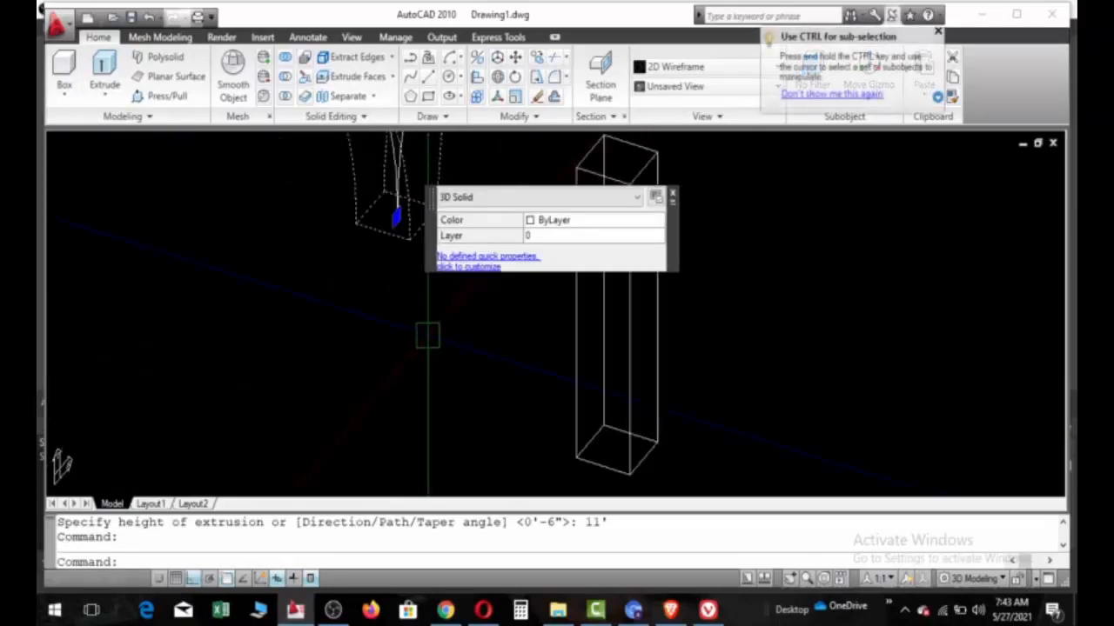
{"action": "middle_click_drag", "start_coordinate": [427, 335], "coordinate": [464, 291], "text": "shift"}
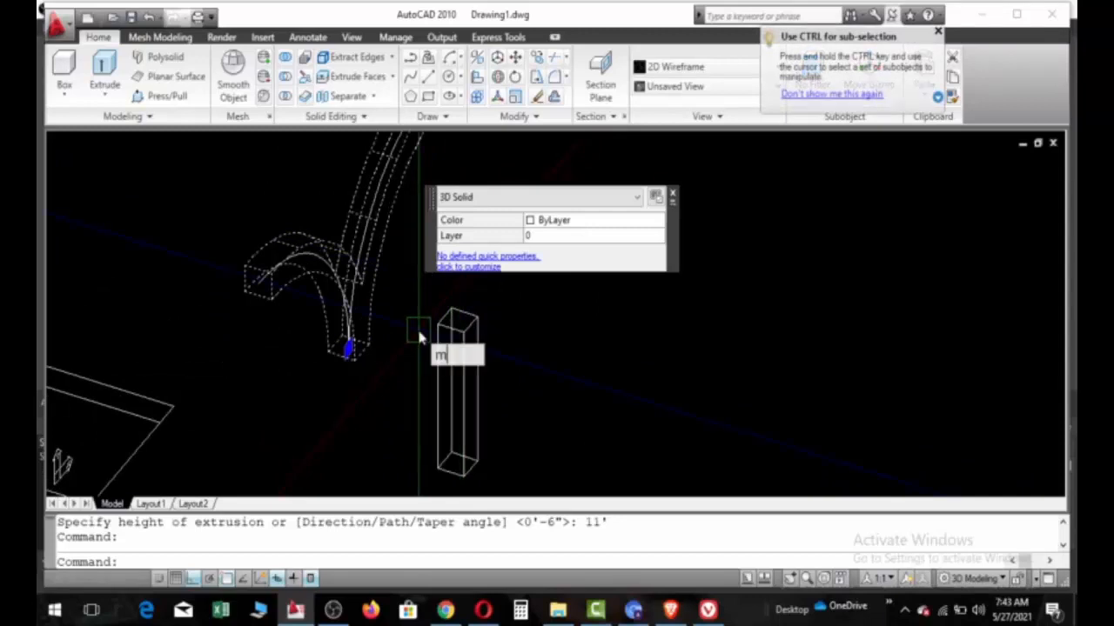
{"action": "key", "text": "Return"}
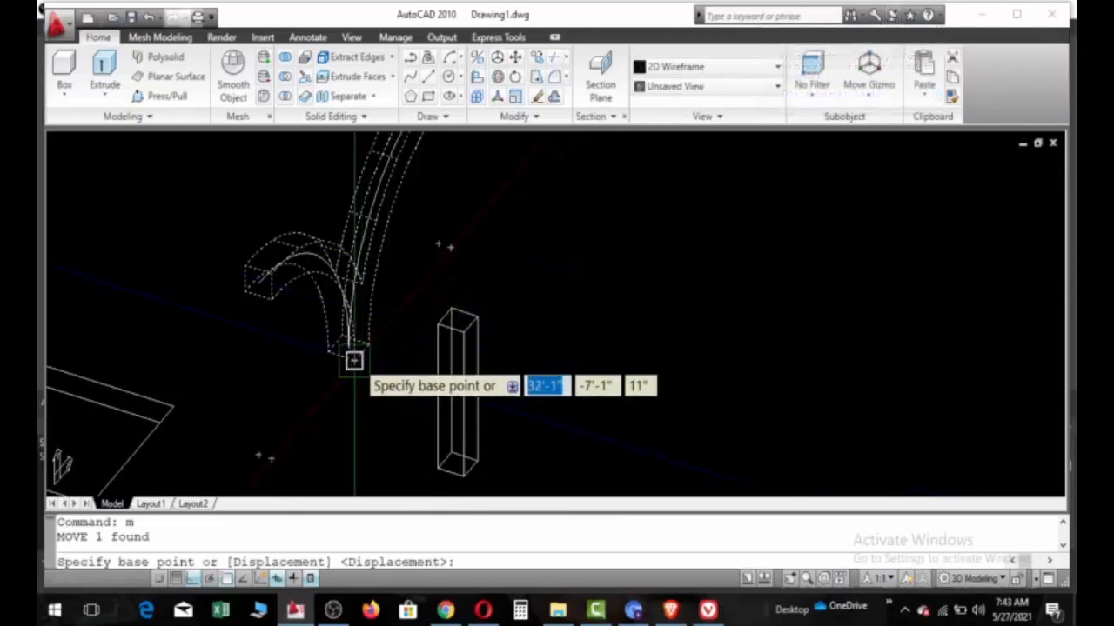
{"action": "left_click", "coordinate": [354, 360]}
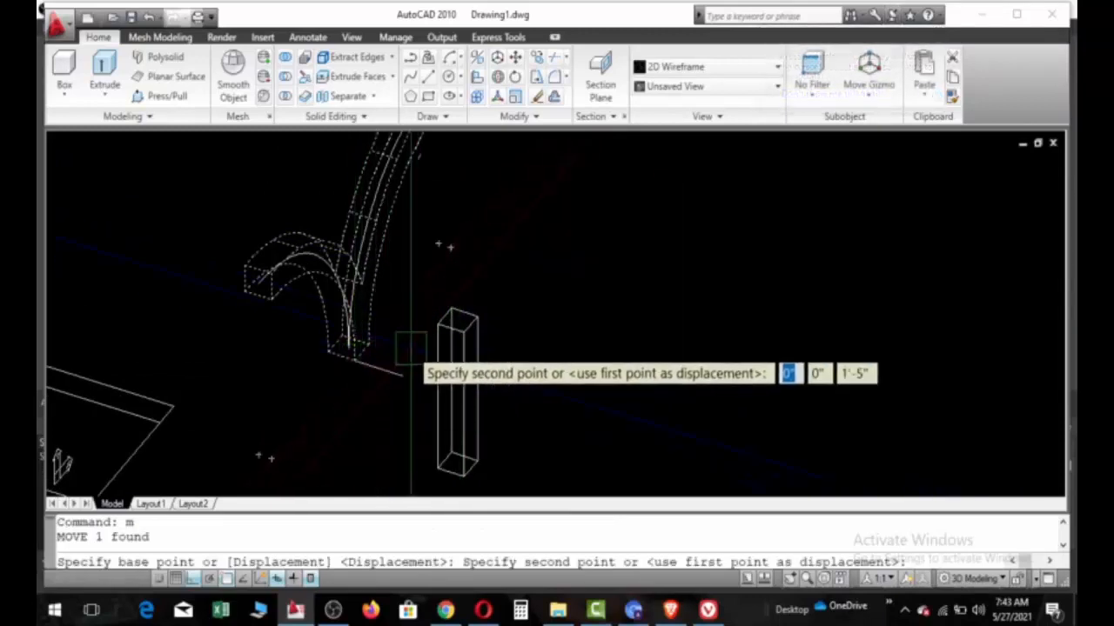
{"action": "left_click", "coordinate": [463, 332]}
{"action": "scroll", "coordinate": [442, 364], "scroll_direction": "down", "scroll_amount": 3}
{"action": "scroll", "coordinate": [375, 357], "scroll_direction": "up", "scroll_amount": 3}
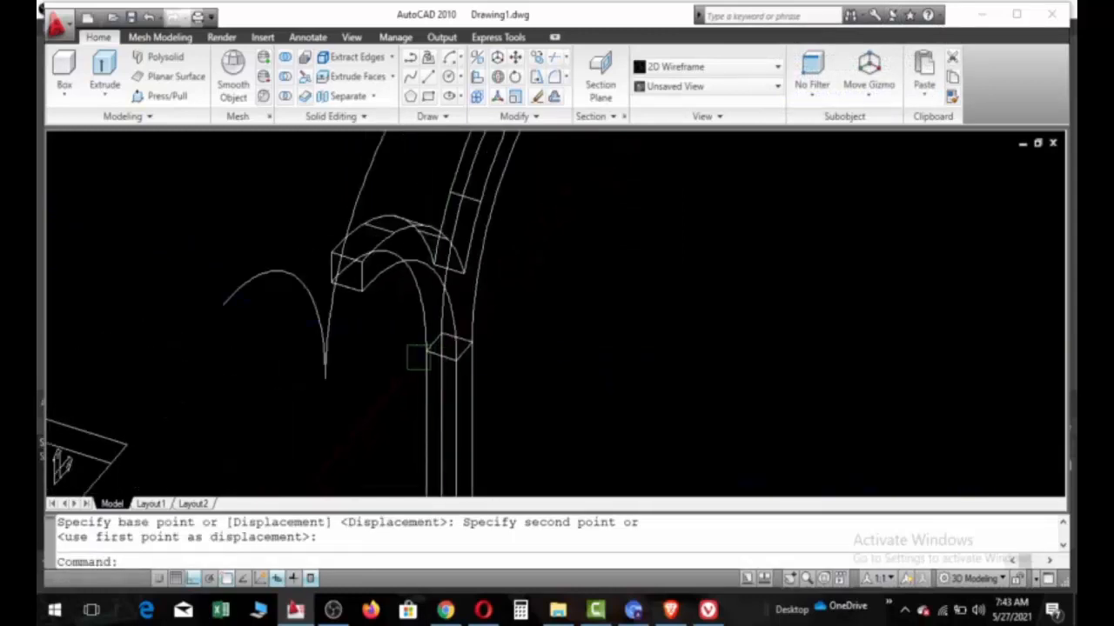
Step: Erase the two guide arcs left behind beside the column
{"action": "left_click", "coordinate": [367, 354]}
{"action": "left_click", "coordinate": [288, 367]}
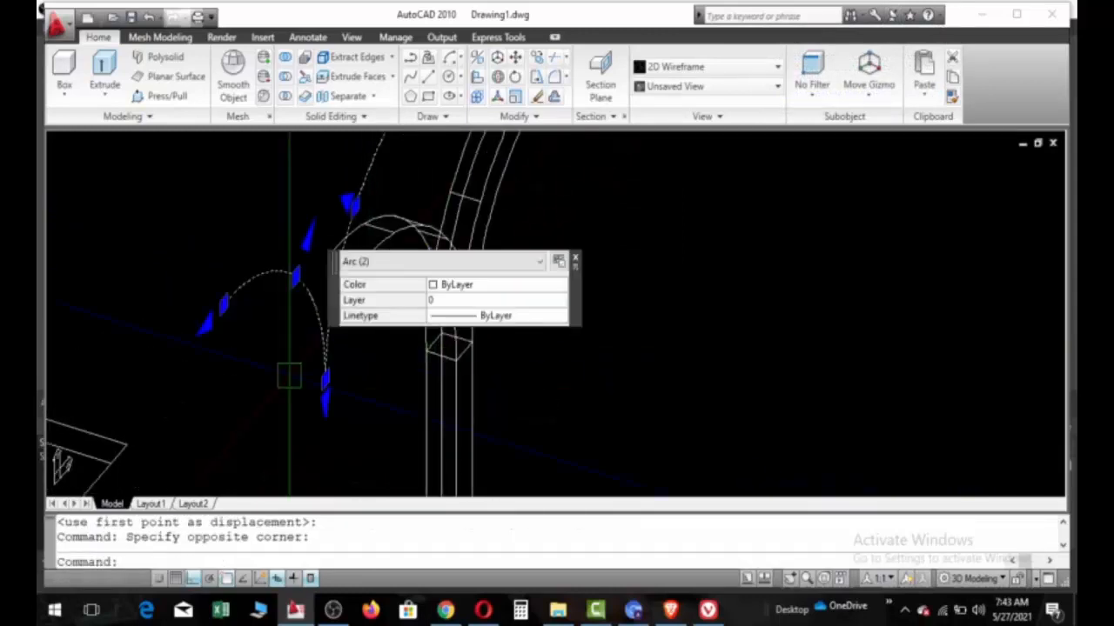
{"action": "type", "text": "e"}
{"action": "key", "text": "Return"}
{"action": "scroll", "coordinate": [338, 348], "scroll_direction": "down", "scroll_amount": 3}
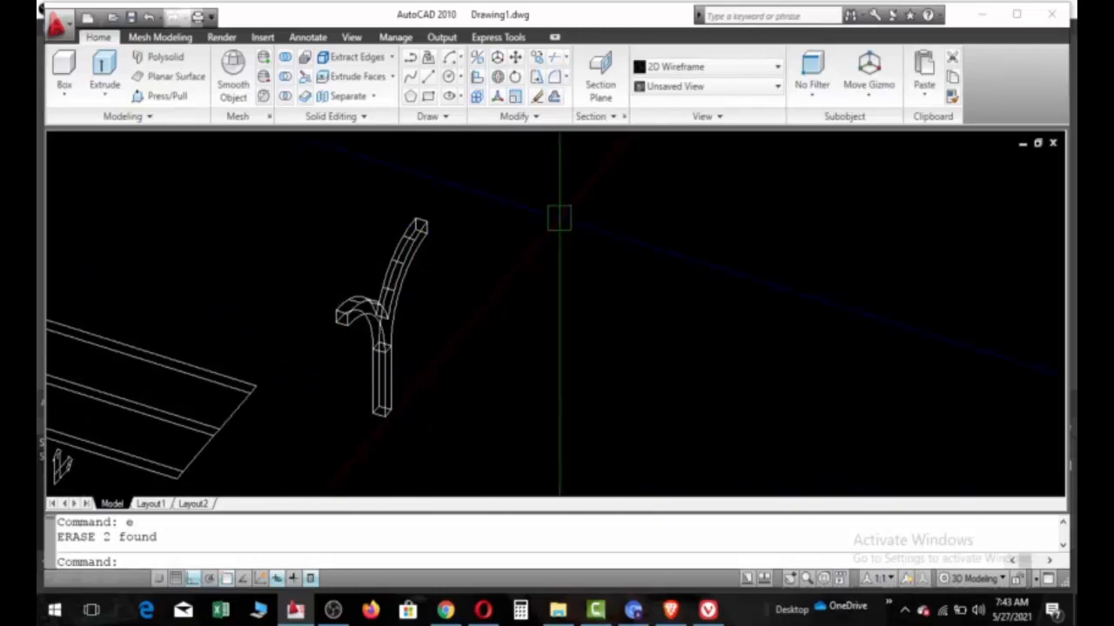
Step: Inspect the assembled column from another angle in the Conceptual visual style, then return to 2D Wireframe
{"action": "left_click", "coordinate": [775, 70]}
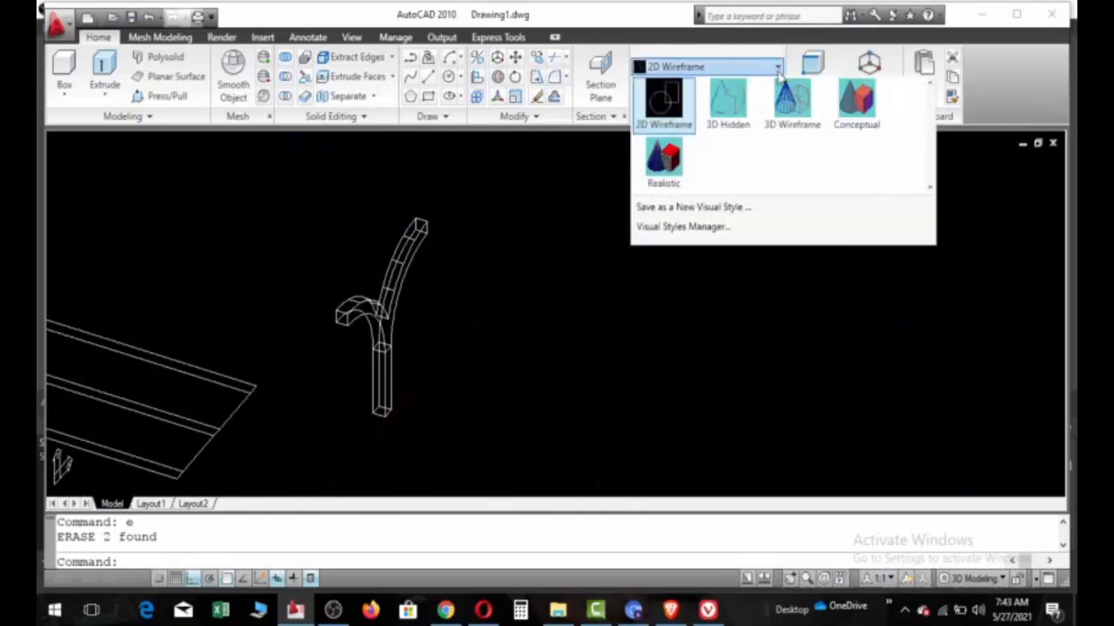
{"action": "left_click", "coordinate": [848, 97]}
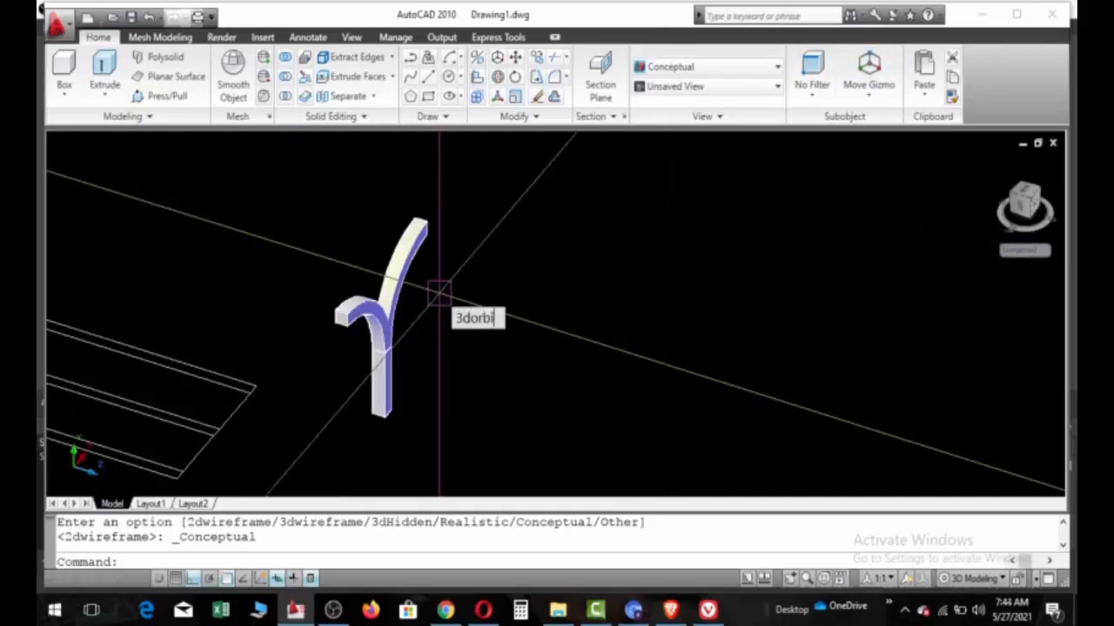
{"action": "key", "text": "Return"}
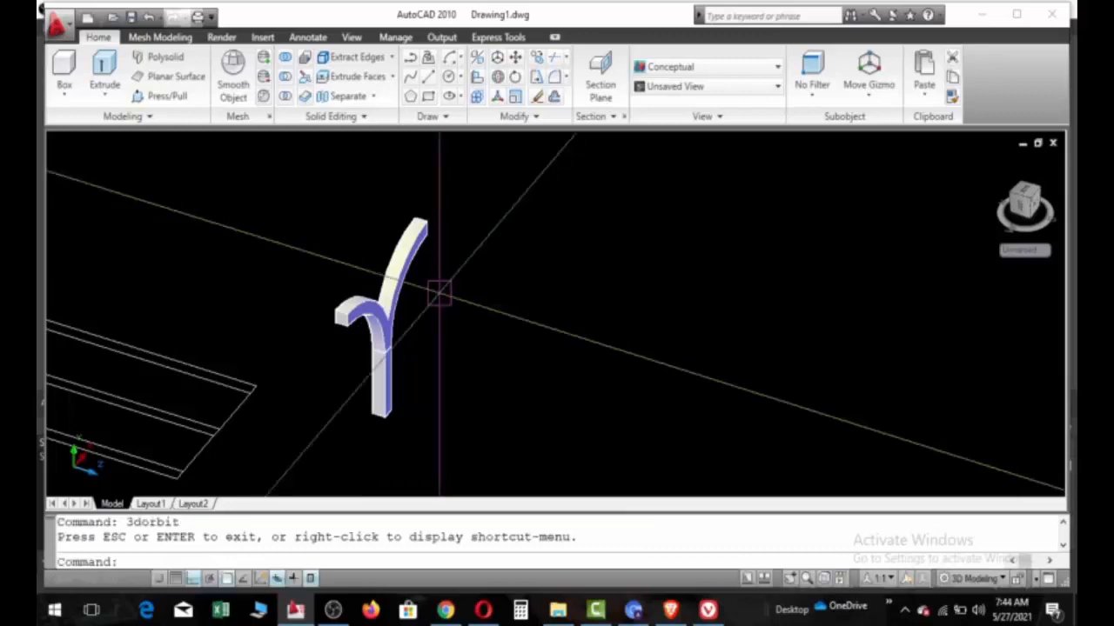
{"action": "left_click_drag", "start_coordinate": [432, 312], "coordinate": [384, 335]}
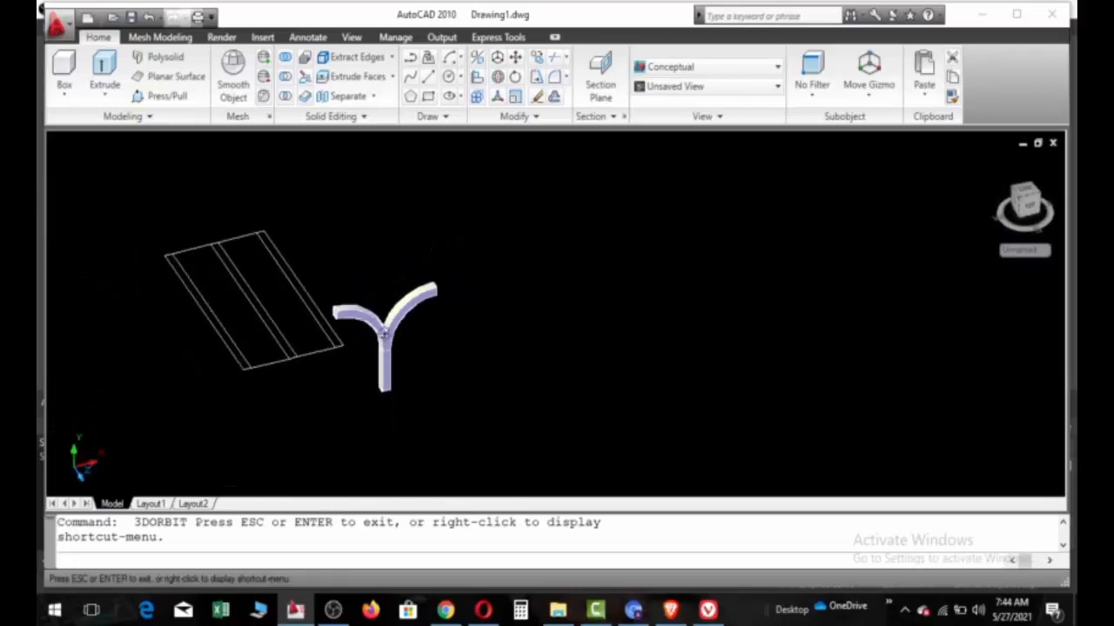
{"action": "key", "text": "Escape"}
{"action": "left_click", "coordinate": [778, 68]}
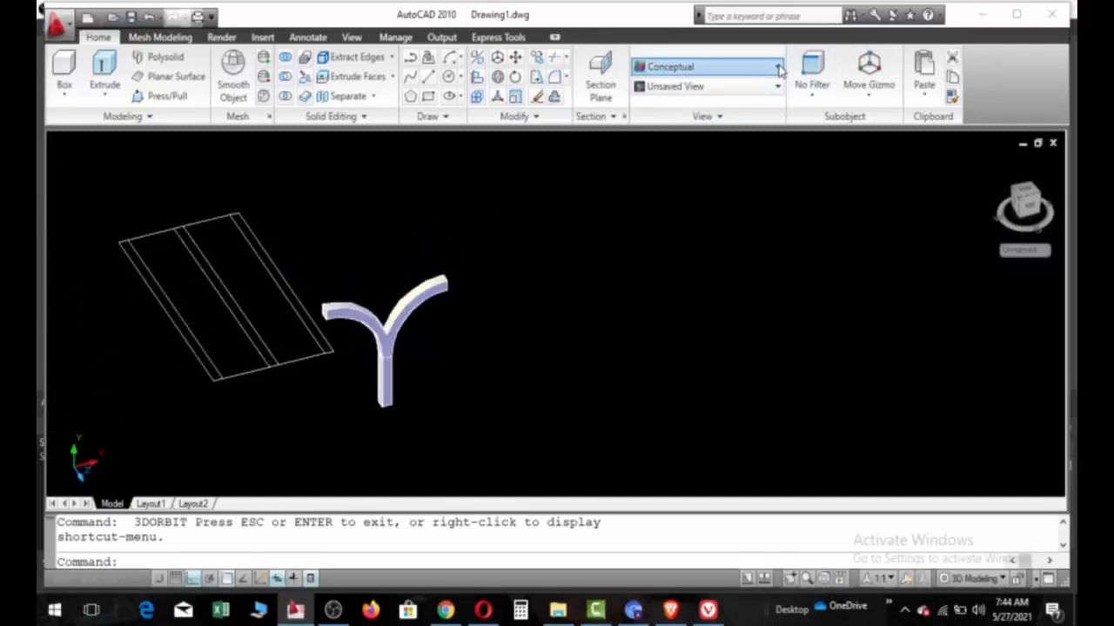
{"action": "left_click", "coordinate": [669, 103]}
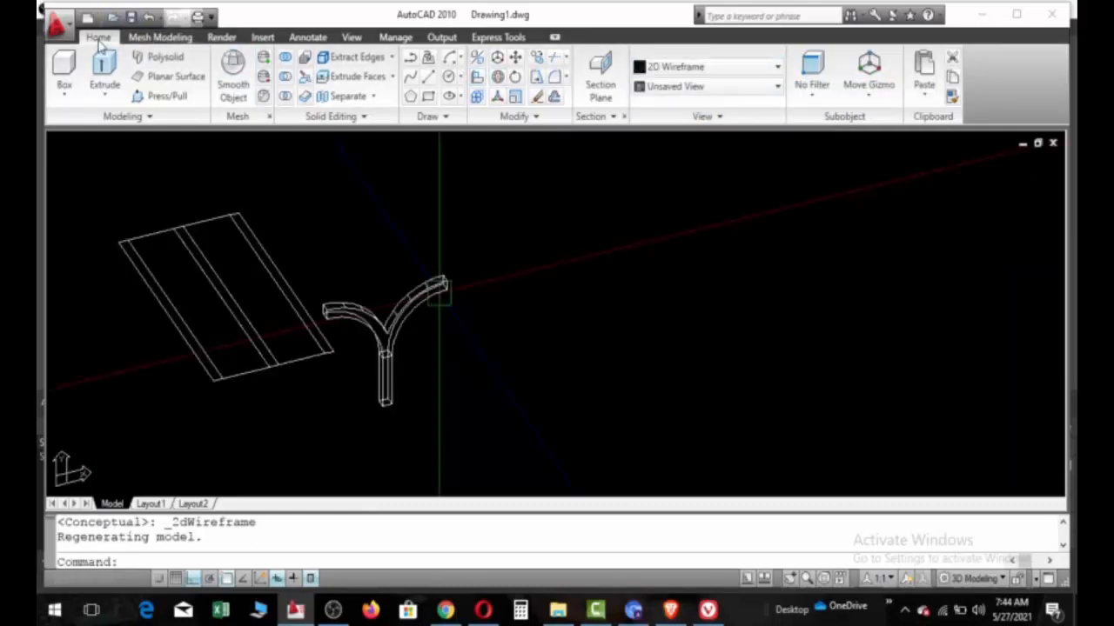
Step: Set the user coordinate system to the Top preset
{"action": "left_click", "coordinate": [351, 38]}
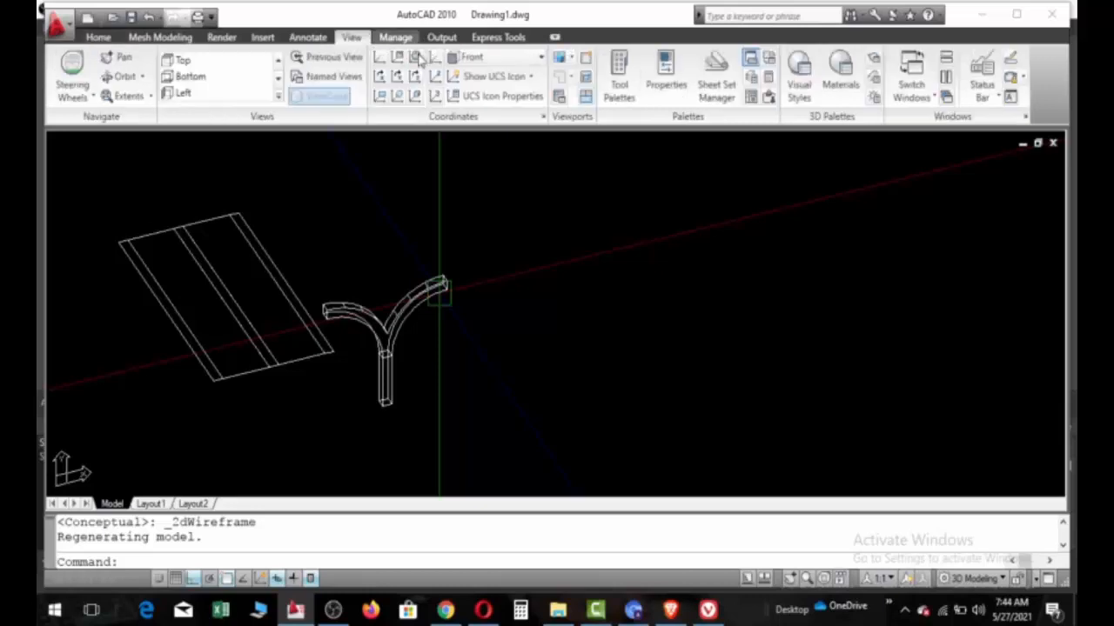
{"action": "left_click", "coordinate": [543, 57]}
{"action": "left_click", "coordinate": [543, 58]}
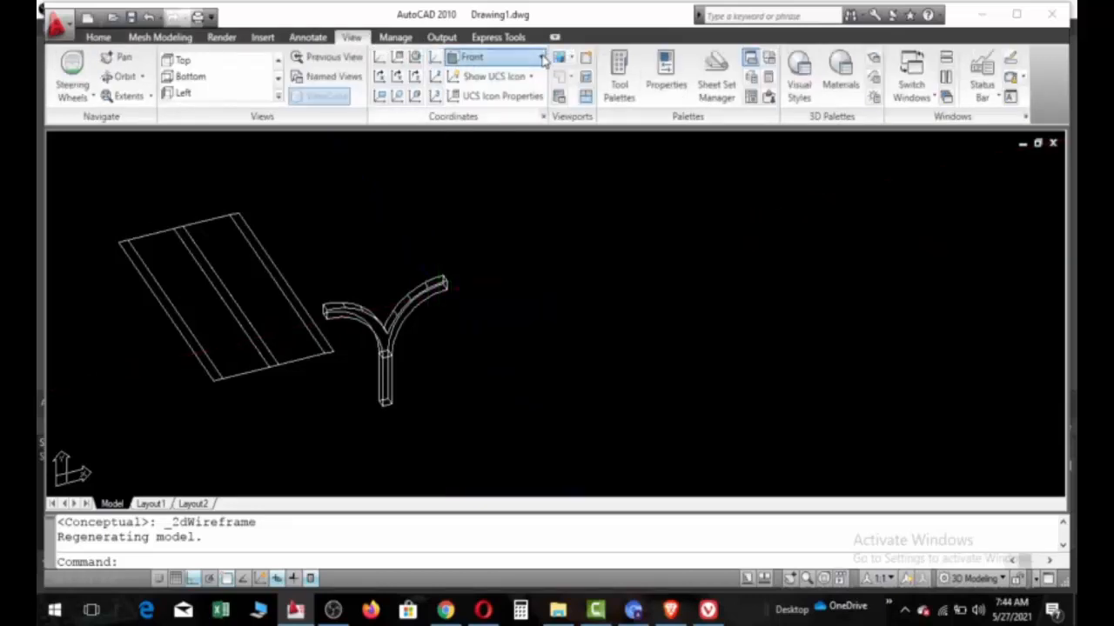
{"action": "left_click", "coordinate": [543, 57]}
{"action": "left_click", "coordinate": [485, 97]}
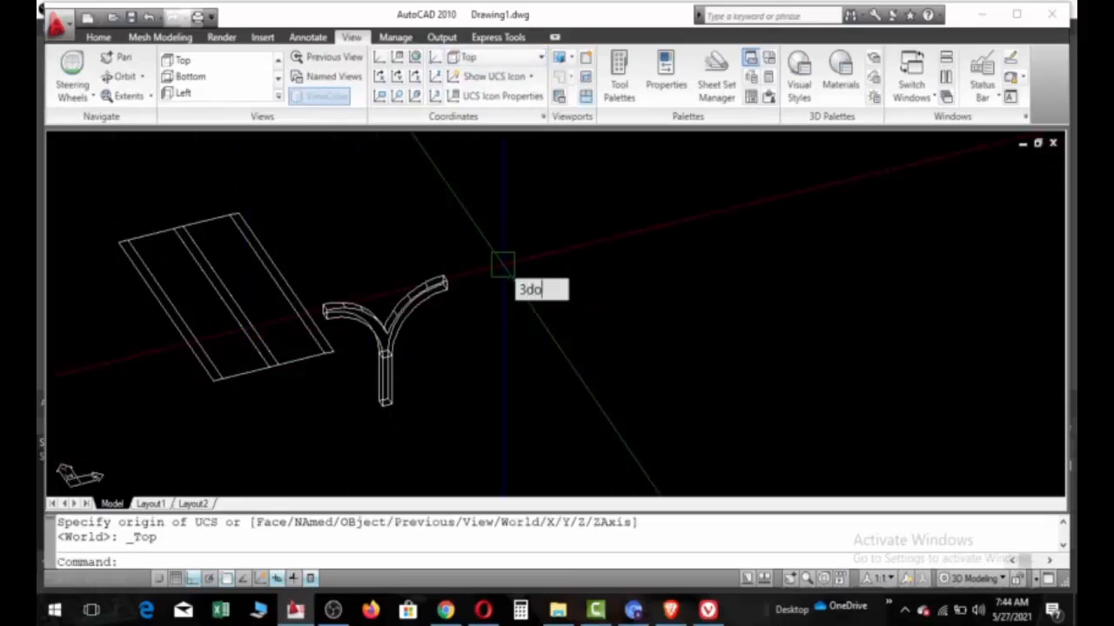
Step: Copy all five plan polylines, the three narrow strips and two wide panels, straight up by 24'6"
{"action": "key", "text": "Return"}
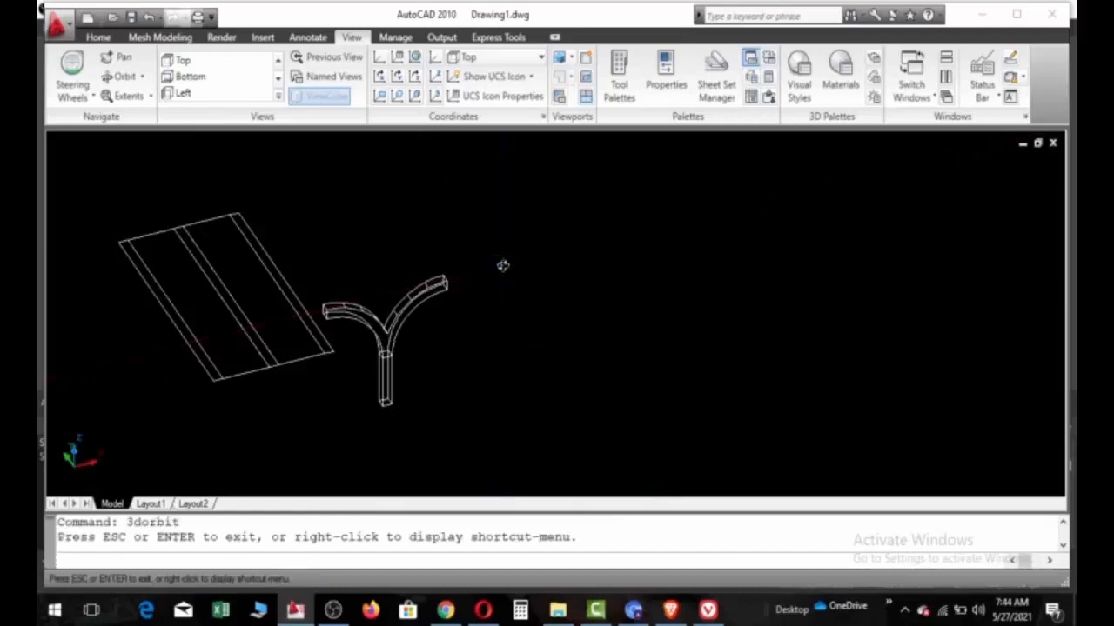
{"action": "left_click_drag", "start_coordinate": [280, 381], "coordinate": [293, 353]}
{"action": "key", "text": "Escape"}
{"action": "scroll", "coordinate": [365, 304], "scroll_direction": "up", "scroll_amount": 4}
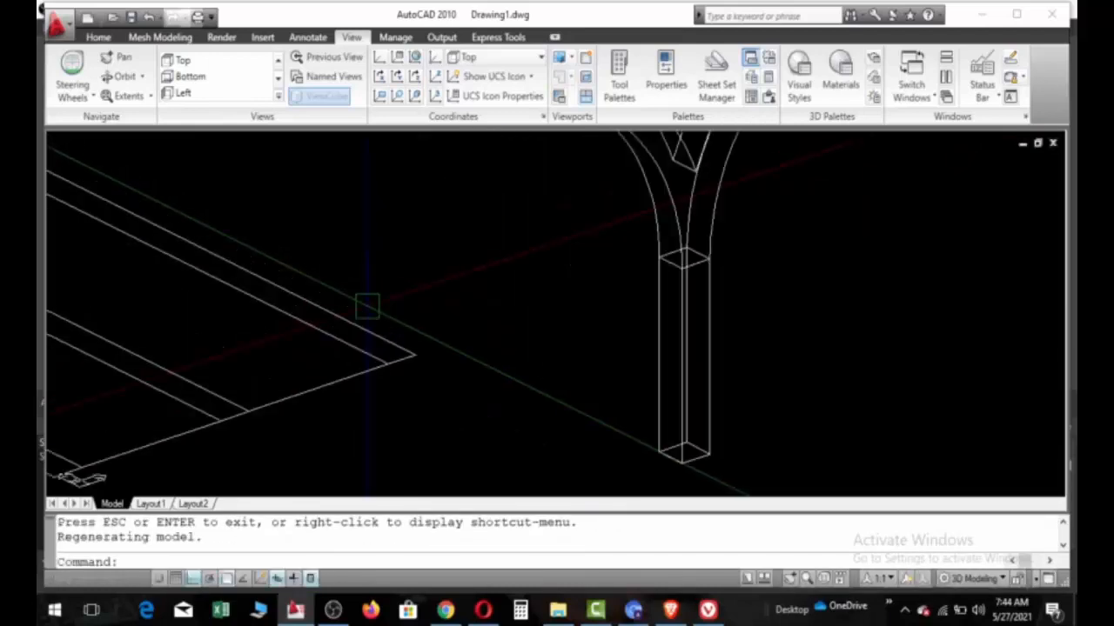
{"action": "left_click", "coordinate": [408, 350]}
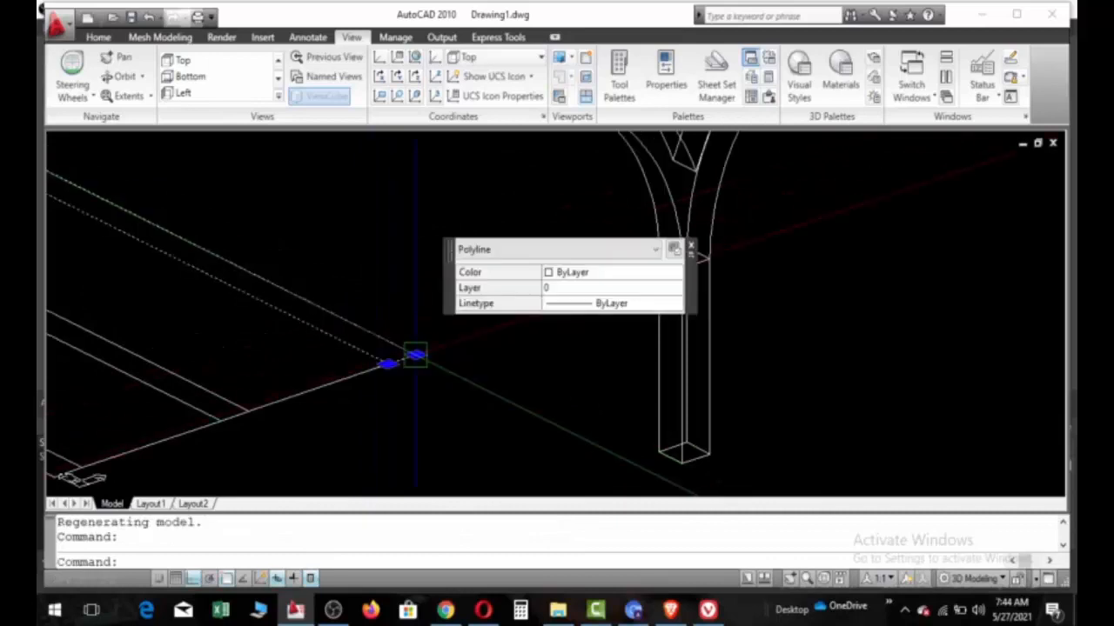
{"action": "left_click", "coordinate": [298, 396]}
{"action": "scroll", "coordinate": [232, 413], "scroll_direction": "up", "scroll_amount": 2}
{"action": "scroll", "coordinate": [231, 414], "scroll_direction": "down", "scroll_amount": 2}
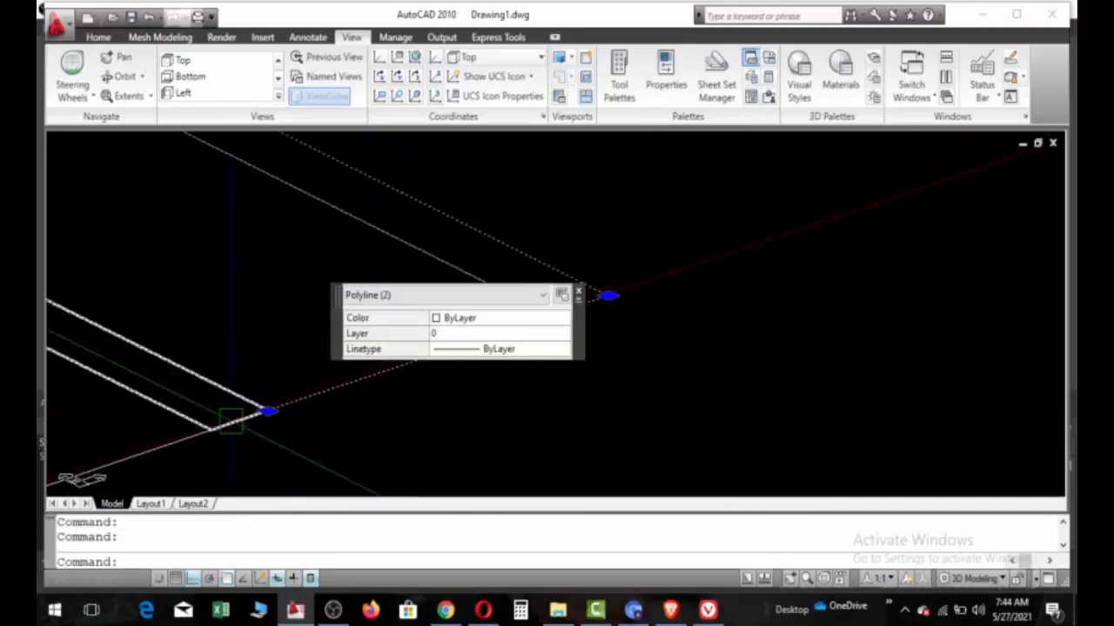
{"action": "left_click", "coordinate": [232, 416]}
{"action": "scroll", "coordinate": [330, 427], "scroll_direction": "down", "scroll_amount": 2}
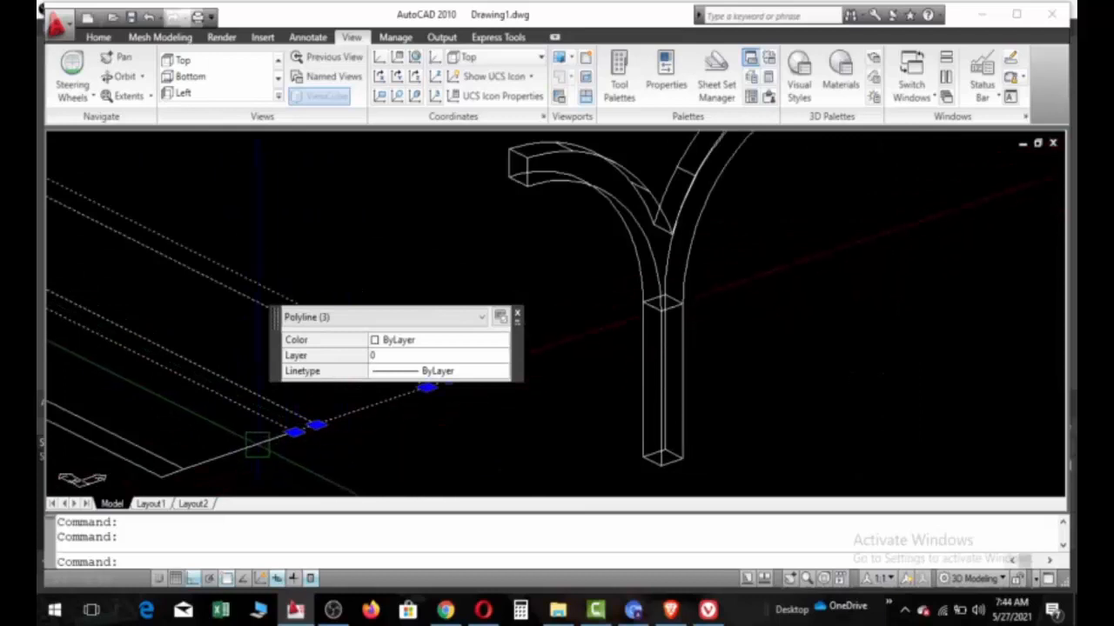
{"action": "left_click", "coordinate": [337, 459]}
{"action": "scroll", "coordinate": [334, 469], "scroll_direction": "down", "scroll_amount": 1}
{"action": "scroll", "coordinate": [334, 469], "scroll_direction": "up", "scroll_amount": 3}
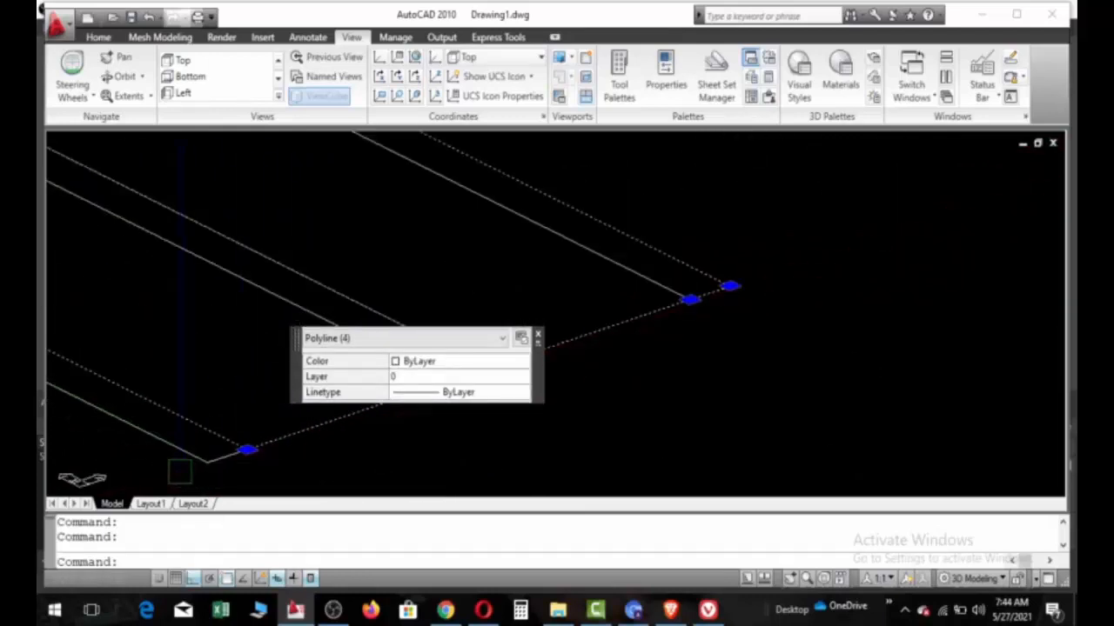
{"action": "left_click", "coordinate": [200, 459]}
{"action": "scroll", "coordinate": [207, 464], "scroll_direction": "down", "scroll_amount": 2}
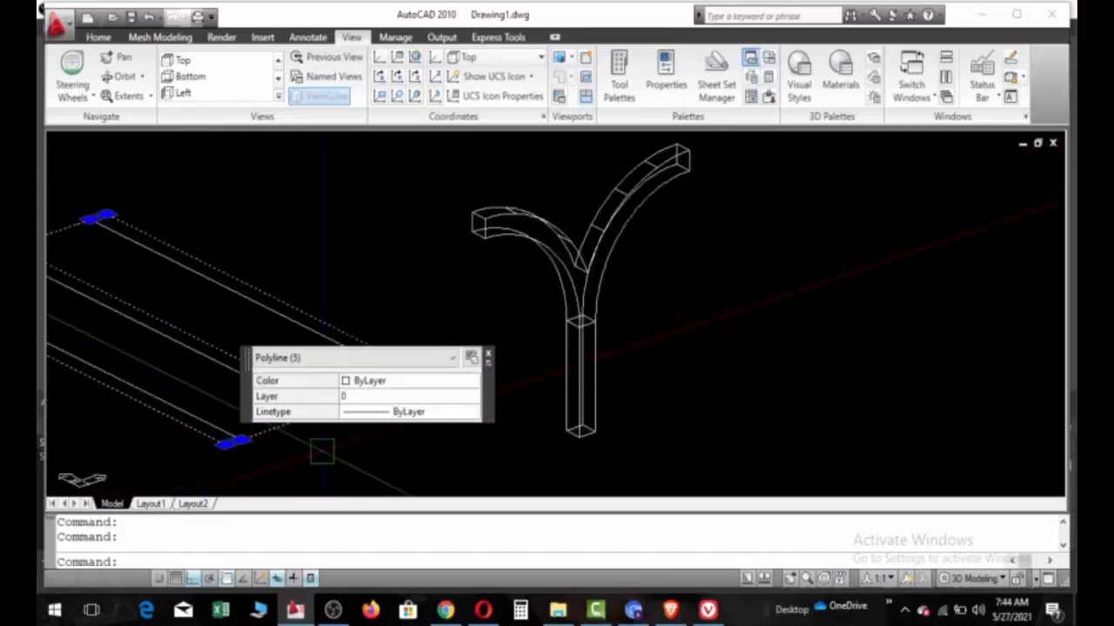
{"action": "scroll", "coordinate": [225, 448], "scroll_direction": "up", "scroll_amount": 3}
{"action": "scroll", "coordinate": [228, 449], "scroll_direction": "down", "scroll_amount": 3}
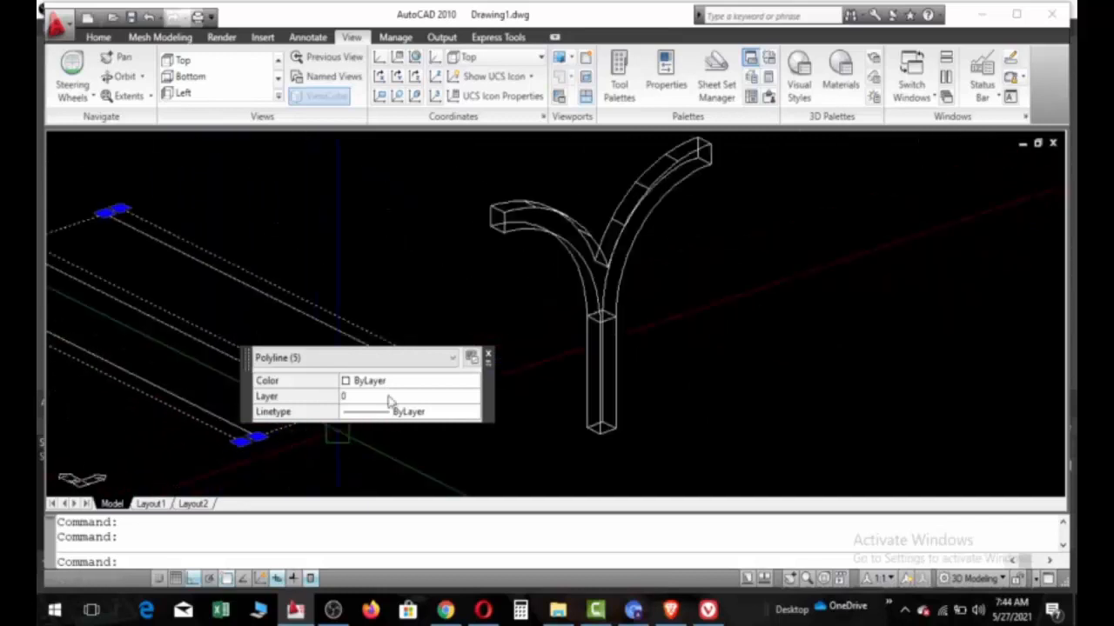
{"action": "left_click", "coordinate": [490, 357]}
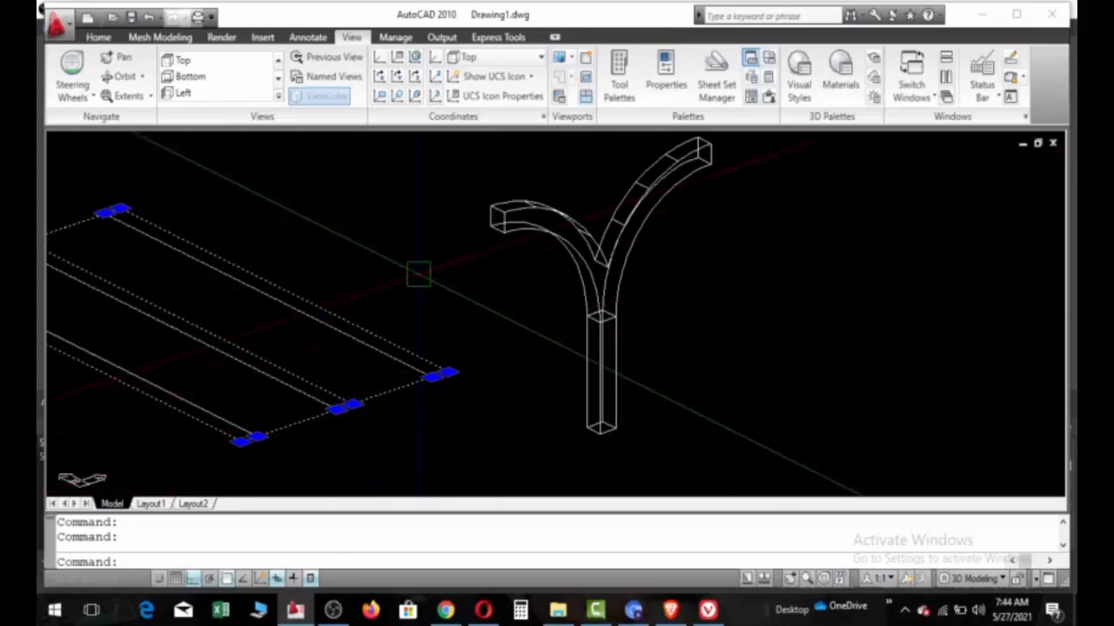
{"action": "key", "text": "Return"}
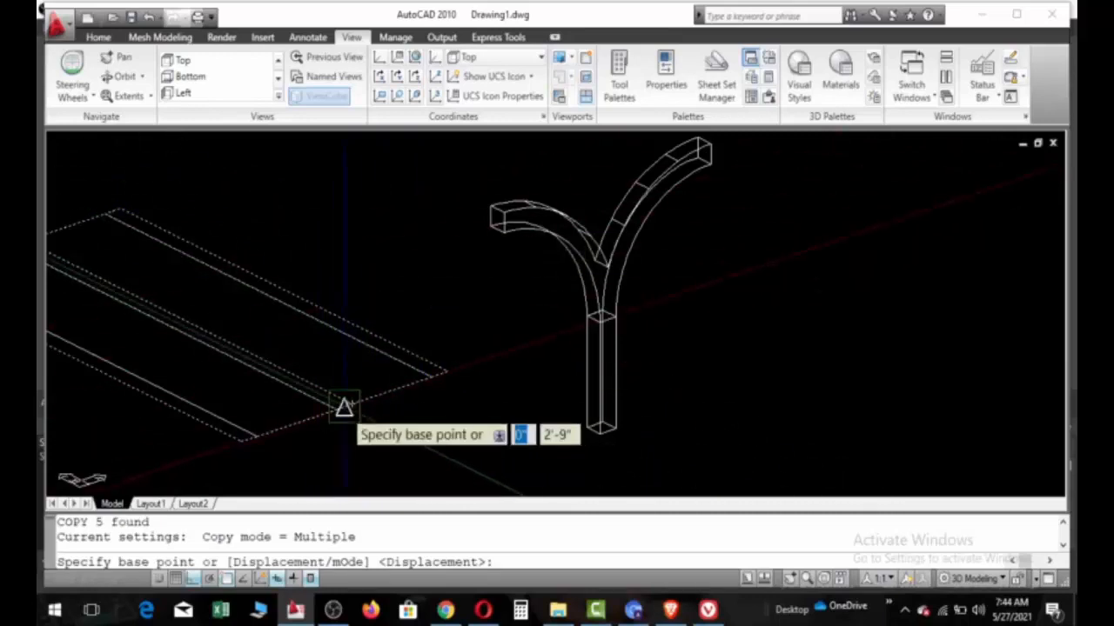
{"action": "scroll", "coordinate": [340, 403], "scroll_direction": "up", "scroll_amount": 5}
{"action": "left_click", "coordinate": [340, 403]}
{"action": "scroll", "coordinate": [340, 401], "scroll_direction": "down", "scroll_amount": 5}
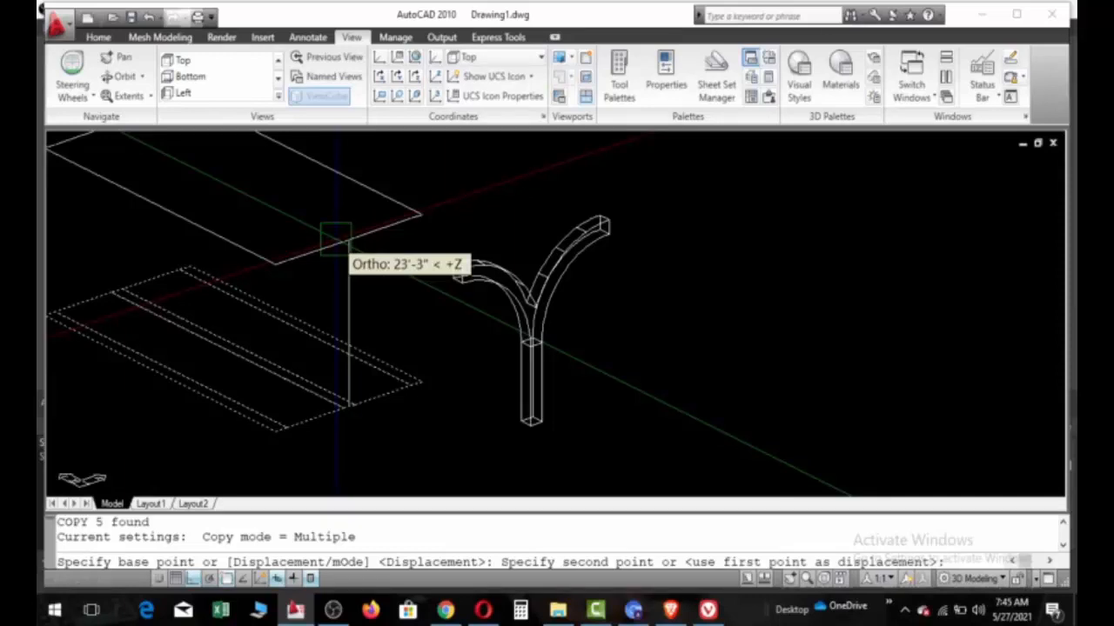
{"action": "type", "text": "24'6\""}
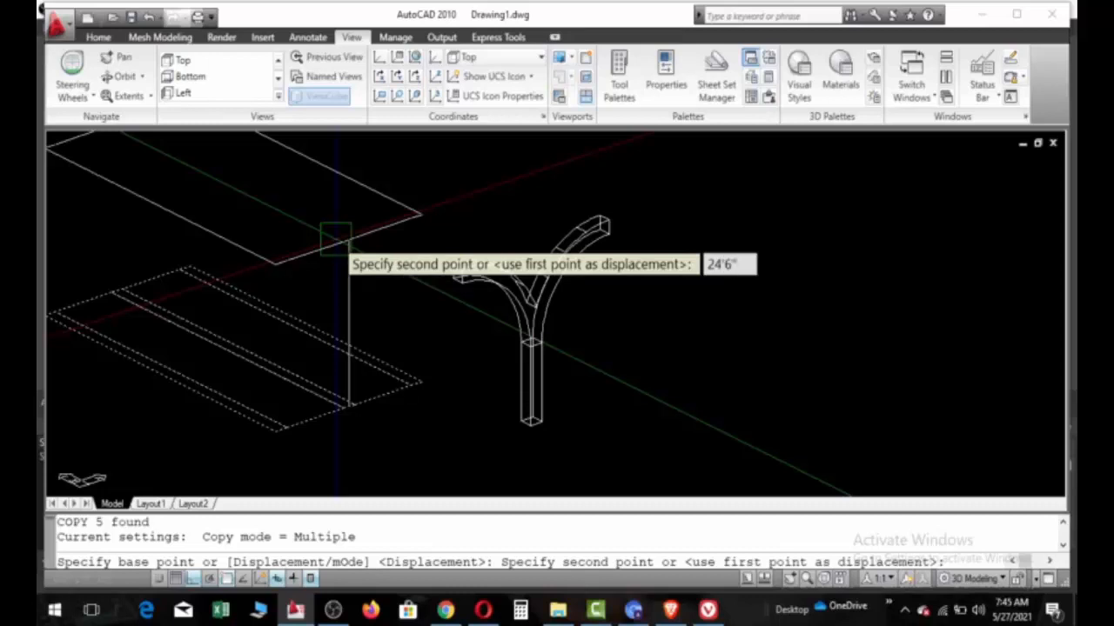
{"action": "key", "text": "Return"}
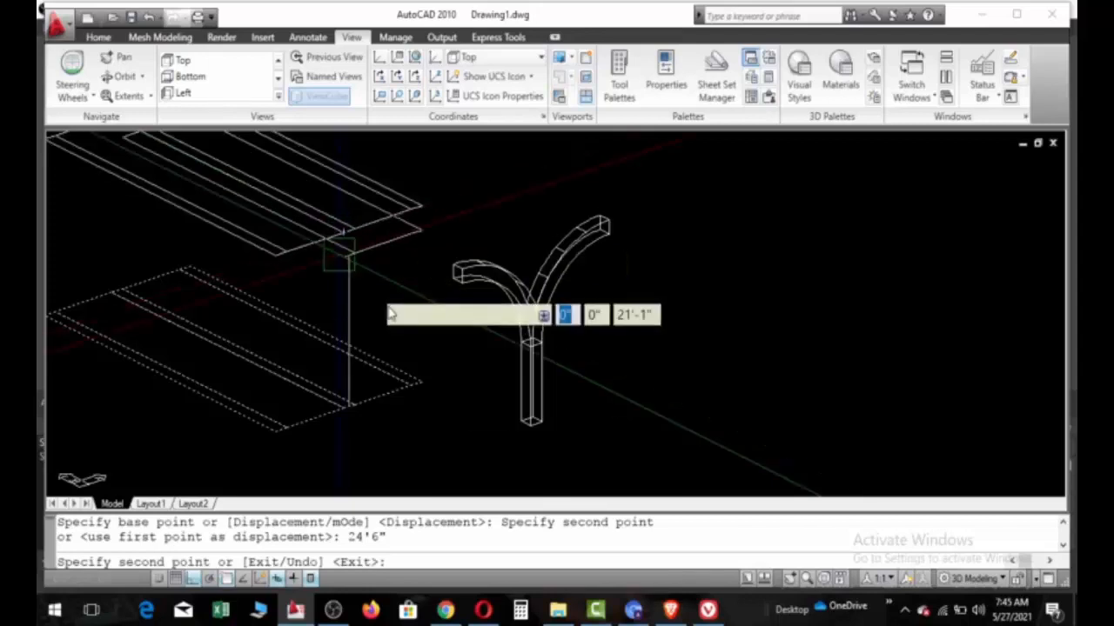
{"action": "key", "text": "Return"}
Step: Orbit the model to a steeper angle that shows the raised and ground-level plans beside the column
{"action": "scroll", "coordinate": [385, 304], "scroll_direction": "down", "scroll_amount": 3}
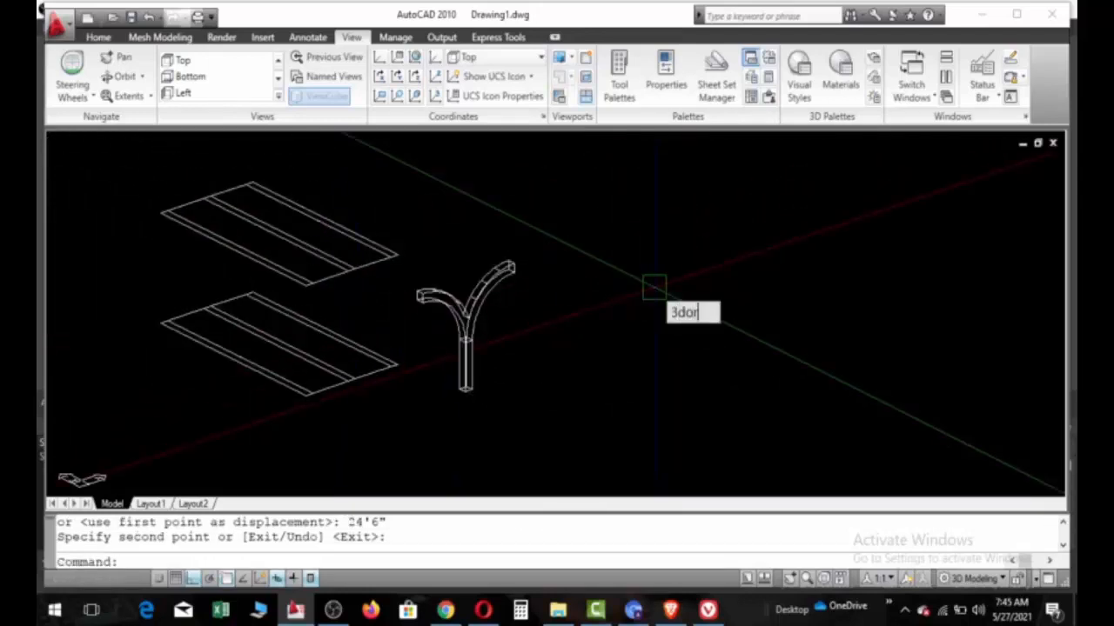
{"action": "key", "text": "Return"}
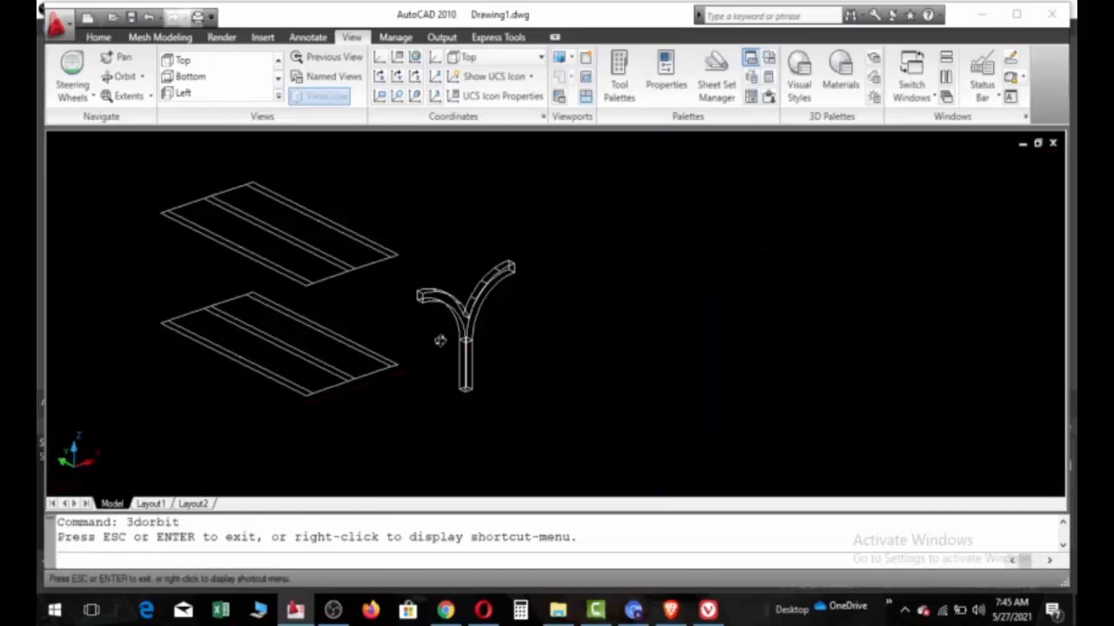
{"action": "left_click_drag", "start_coordinate": [350, 381], "coordinate": [333, 406]}
{"action": "left_click_drag", "start_coordinate": [355, 315], "coordinate": [385, 311]}
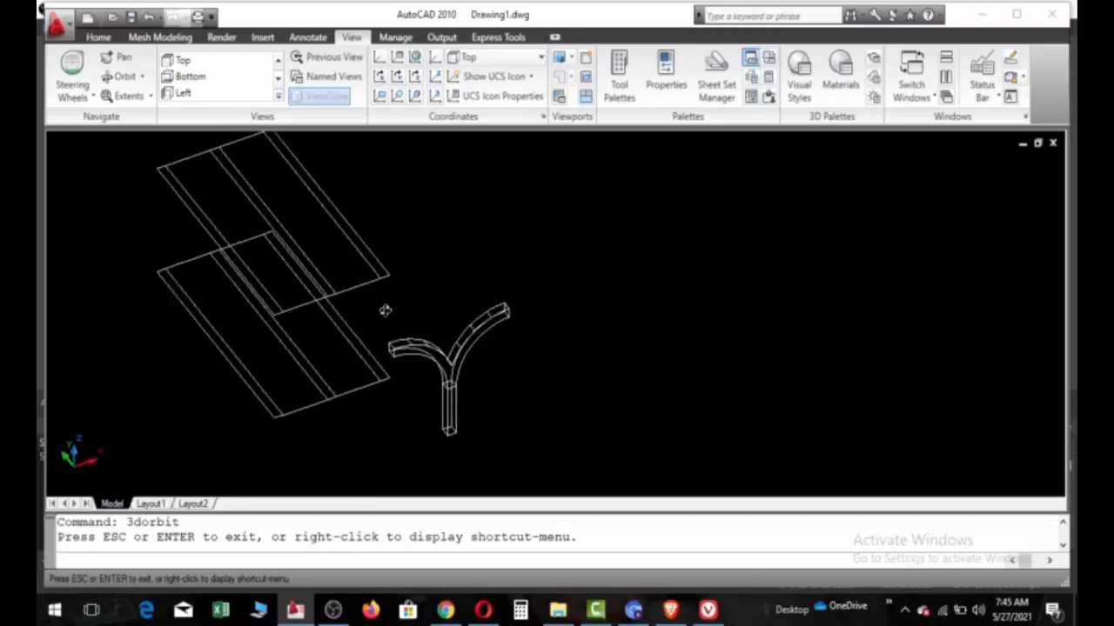
{"action": "key", "text": "Escape"}
{"action": "scroll", "coordinate": [294, 265], "scroll_direction": "up", "scroll_amount": 2}
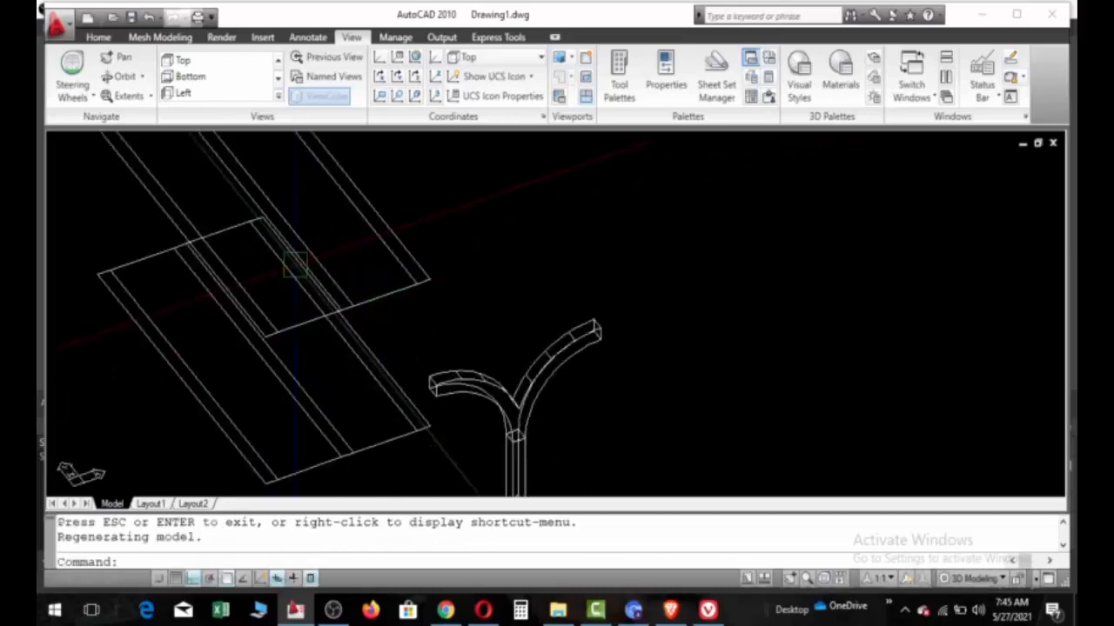
{"action": "left_click", "coordinate": [98, 37]}
{"action": "left_click", "coordinate": [106, 69]}
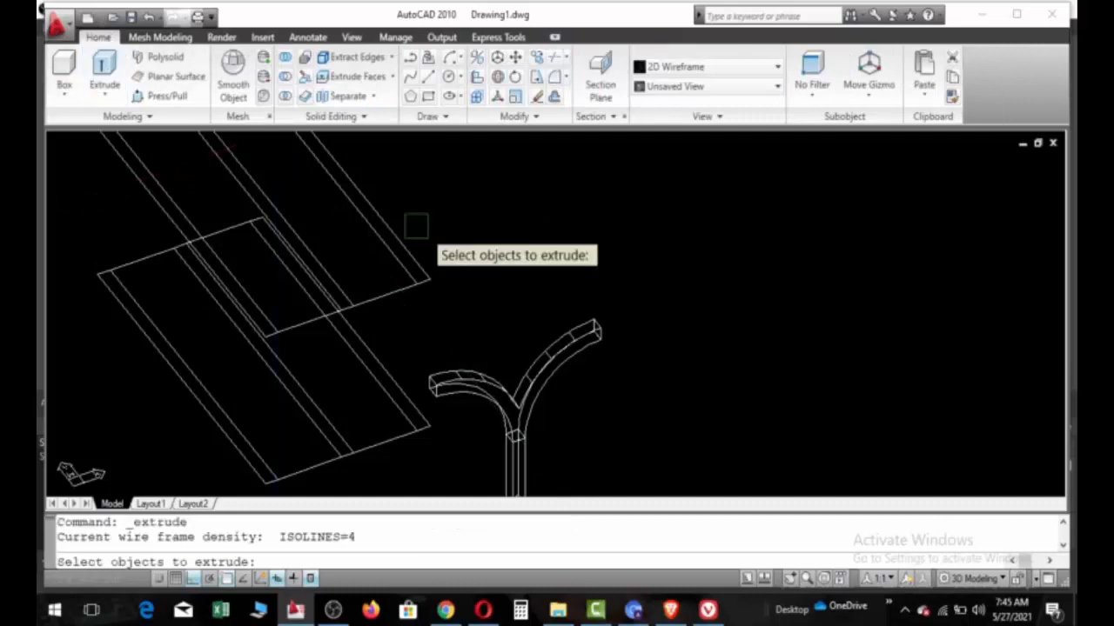
{"action": "left_click", "coordinate": [428, 272]}
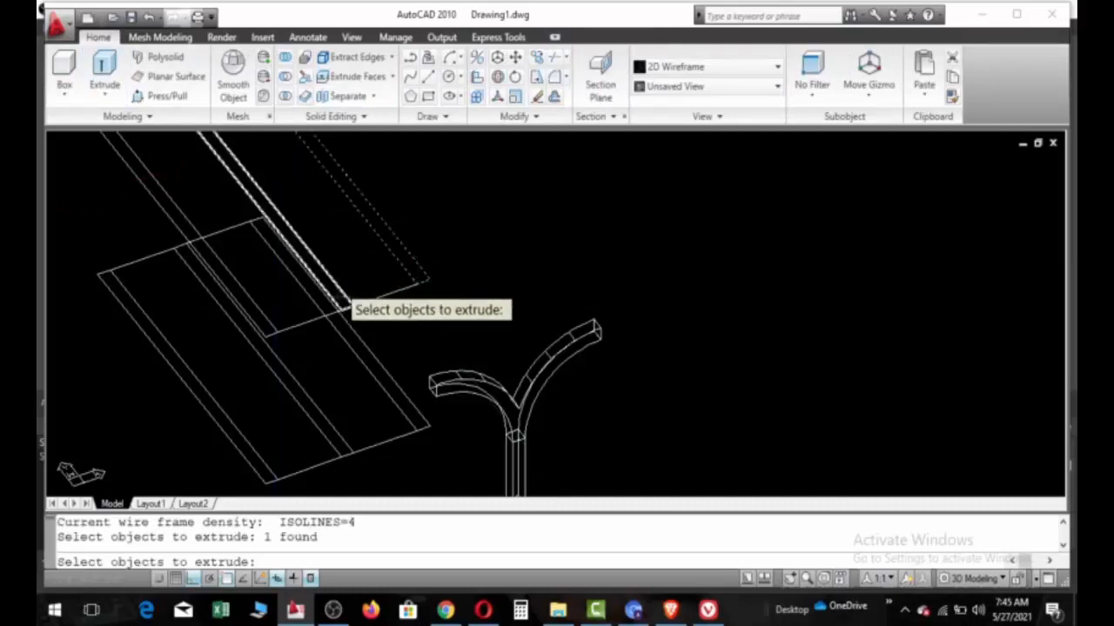
{"action": "left_click", "coordinate": [252, 320]}
{"action": "key", "text": "Escape"}
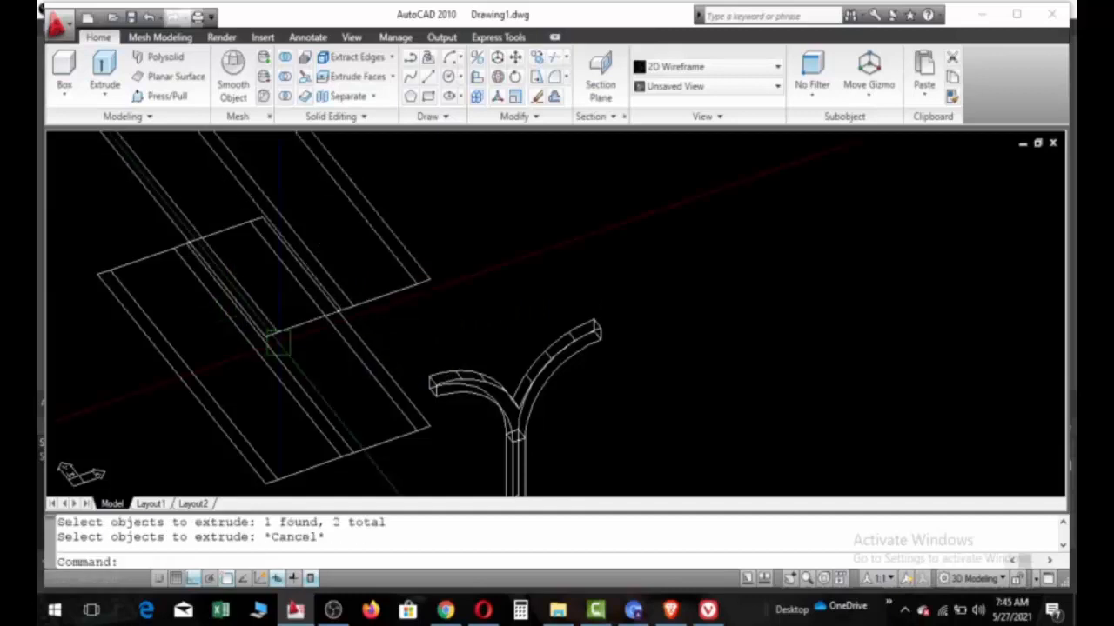
Step: Extrude the two narrow outer strips of the raised plan upward by 4'
{"action": "key", "text": "Return"}
{"action": "left_click", "coordinate": [425, 263]}
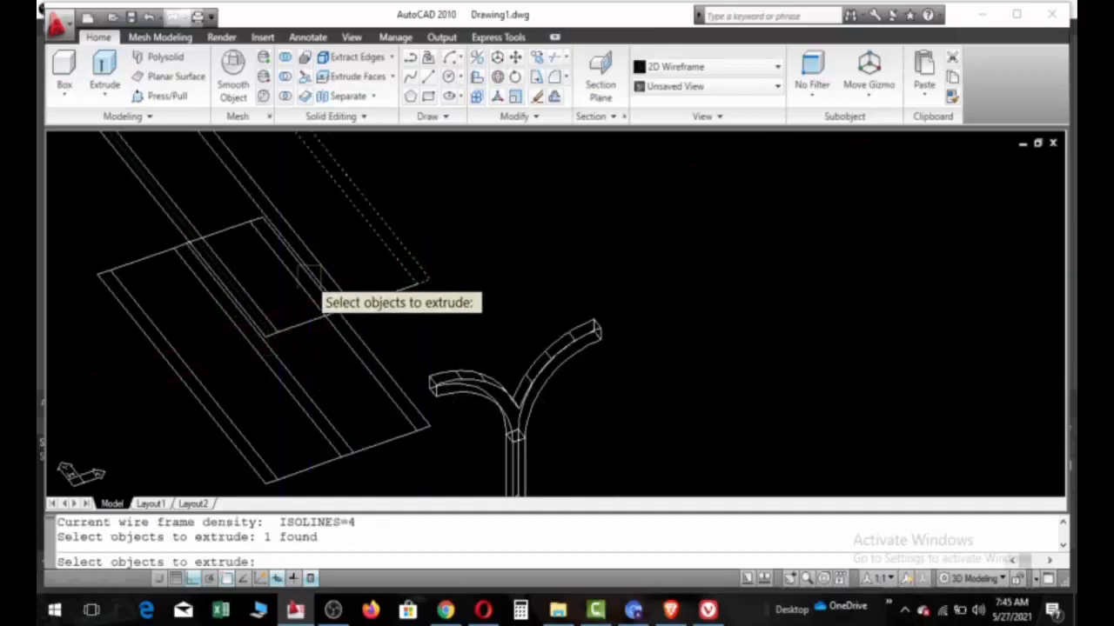
{"action": "scroll", "coordinate": [265, 323], "scroll_direction": "up", "scroll_amount": 3}
{"action": "left_click", "coordinate": [248, 333]}
{"action": "scroll", "coordinate": [311, 380], "scroll_direction": "down", "scroll_amount": 2}
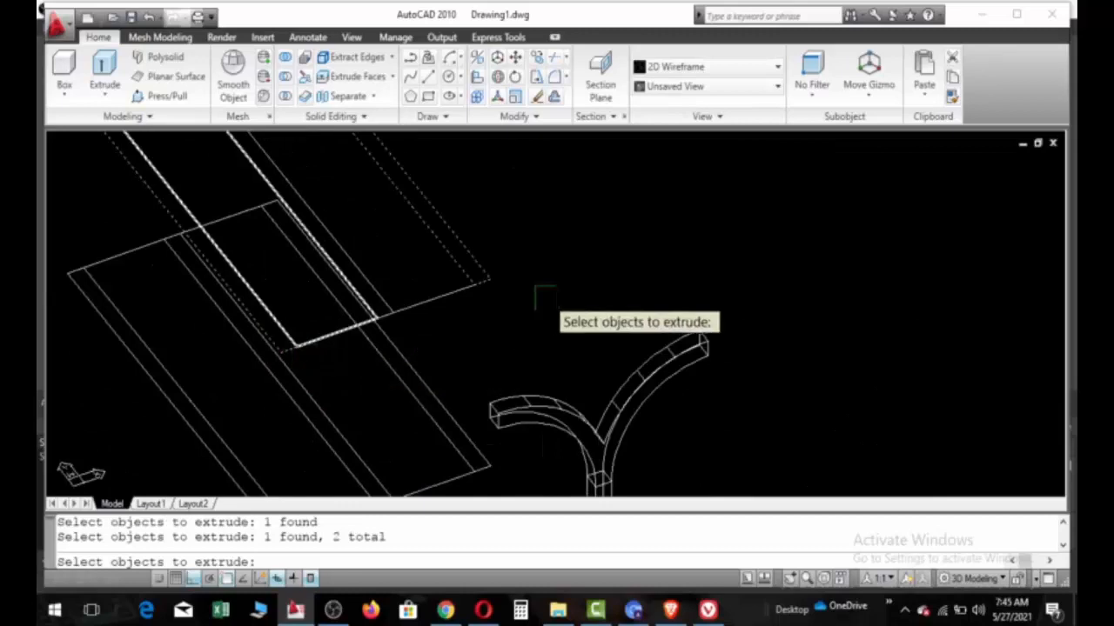
{"action": "key", "text": "Return"}
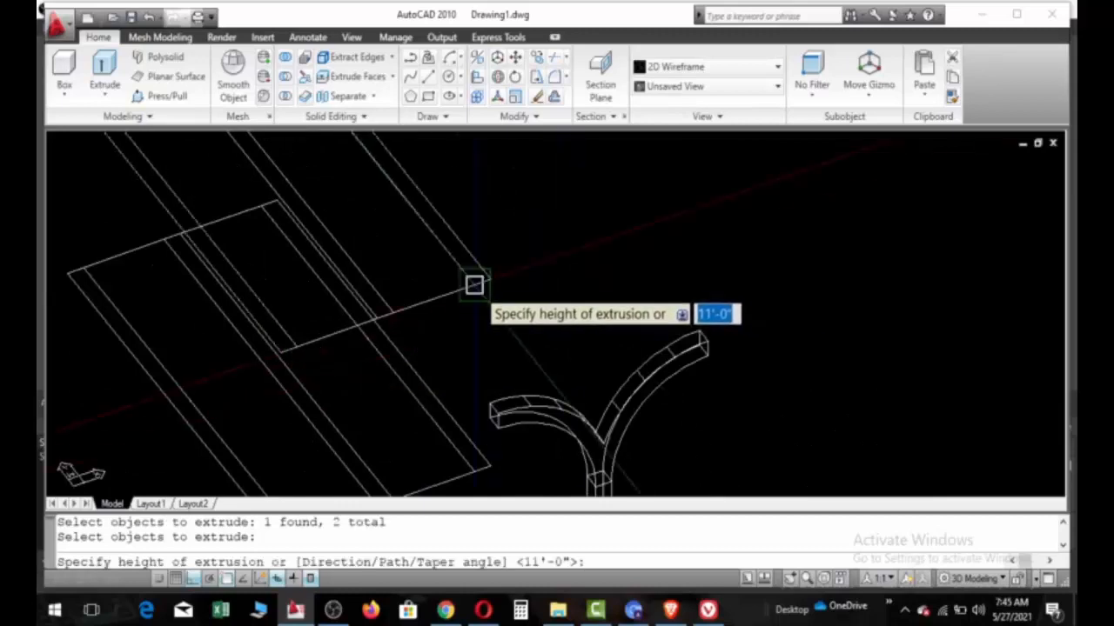
{"action": "left_click", "coordinate": [477, 282]}
{"action": "type", "text": "4'"}
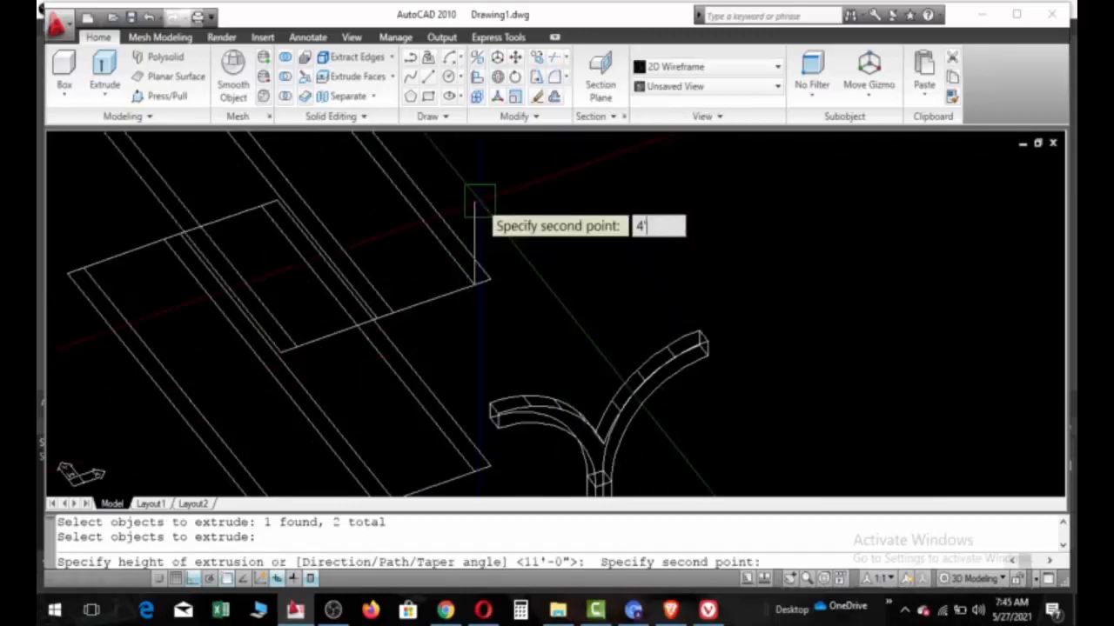
{"action": "key", "text": "Return"}
{"action": "scroll", "coordinate": [390, 392], "scroll_direction": "down", "scroll_amount": 2}
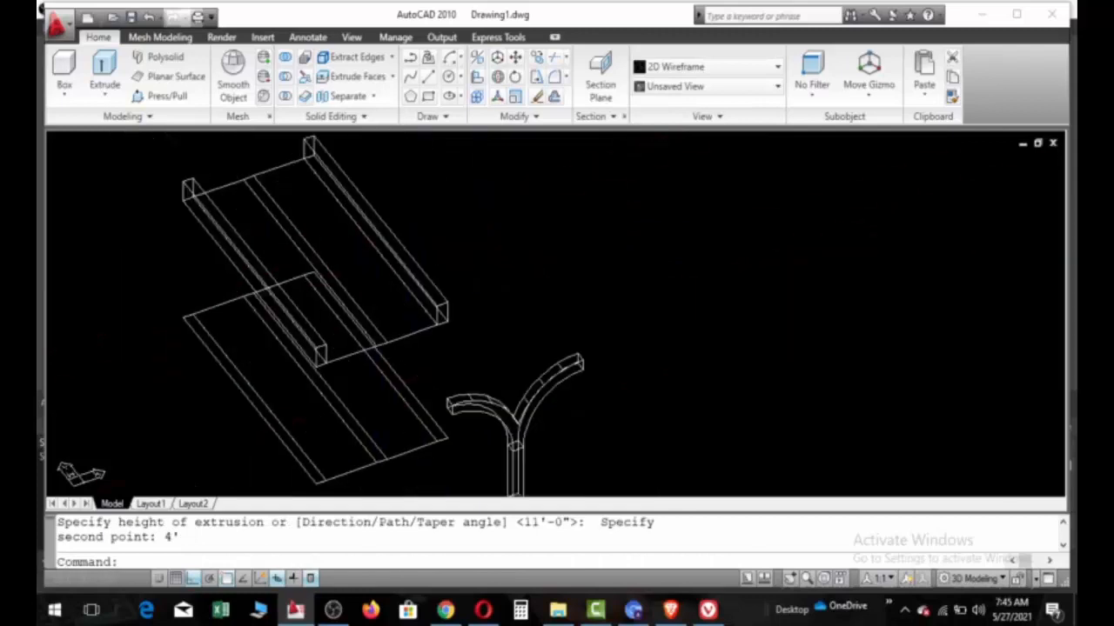
Step: Erase the two narrow outer strips of the lower plan, keeping its middle strip and wide panels
{"action": "scroll", "coordinate": [413, 430], "scroll_direction": "up", "scroll_amount": 4}
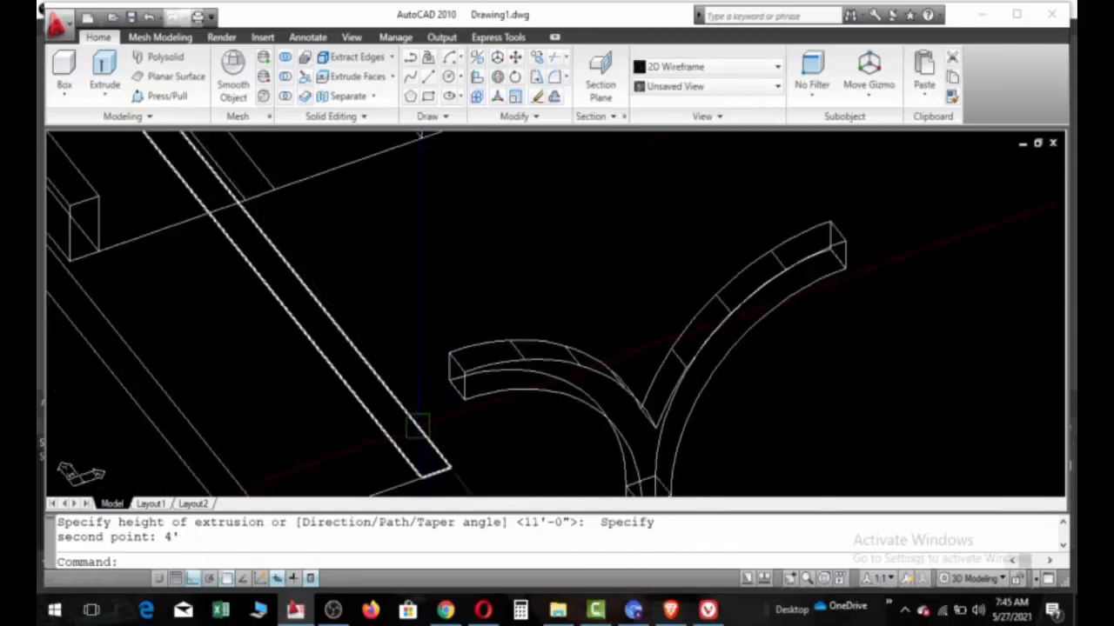
{"action": "left_click", "coordinate": [417, 426]}
{"action": "type", "text": "e"}
{"action": "key", "text": "Return"}
{"action": "scroll", "coordinate": [440, 379], "scroll_direction": "down", "scroll_amount": 2}
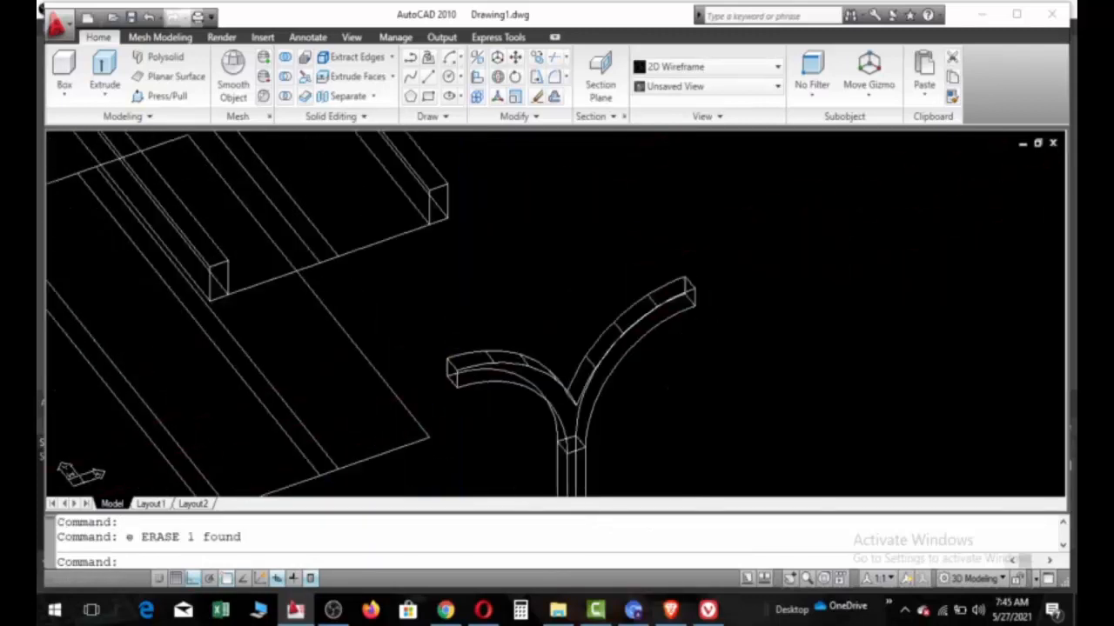
{"action": "scroll", "coordinate": [327, 435], "scroll_direction": "down", "scroll_amount": 2}
{"action": "scroll", "coordinate": [249, 470], "scroll_direction": "up", "scroll_amount": 3}
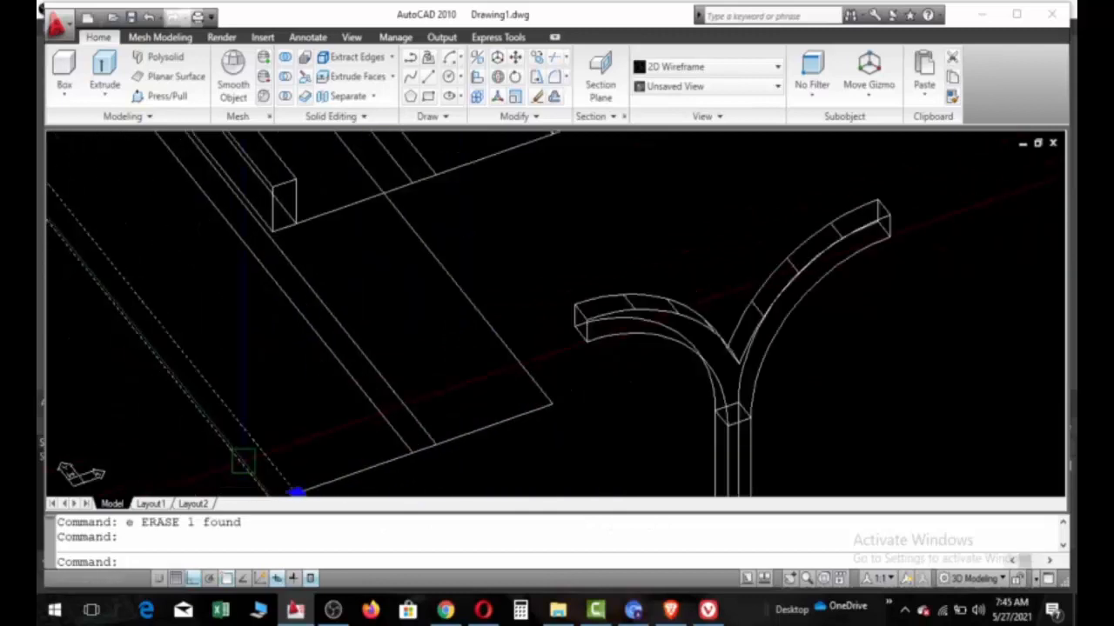
{"action": "left_click", "coordinate": [246, 455]}
{"action": "scroll", "coordinate": [184, 455], "scroll_direction": "down", "scroll_amount": 4}
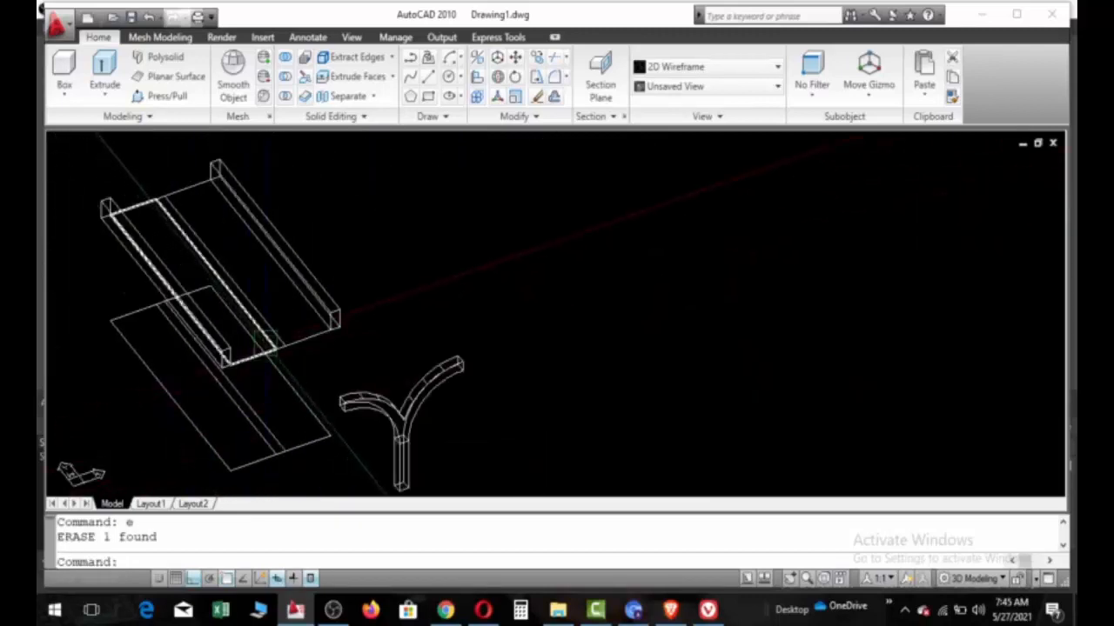
Step: Extrude the narrow middle strips of both the raised and lower plans upward by 2'
{"action": "scroll", "coordinate": [272, 329], "scroll_direction": "up", "scroll_amount": 2}
{"action": "left_click", "coordinate": [292, 237]}
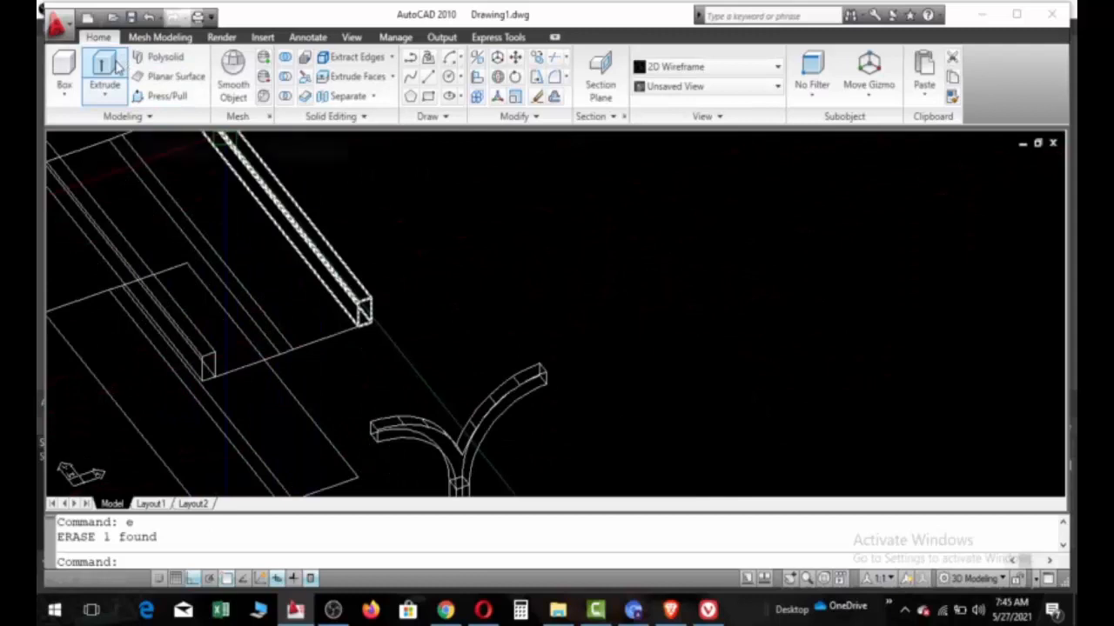
{"action": "left_click", "coordinate": [105, 67]}
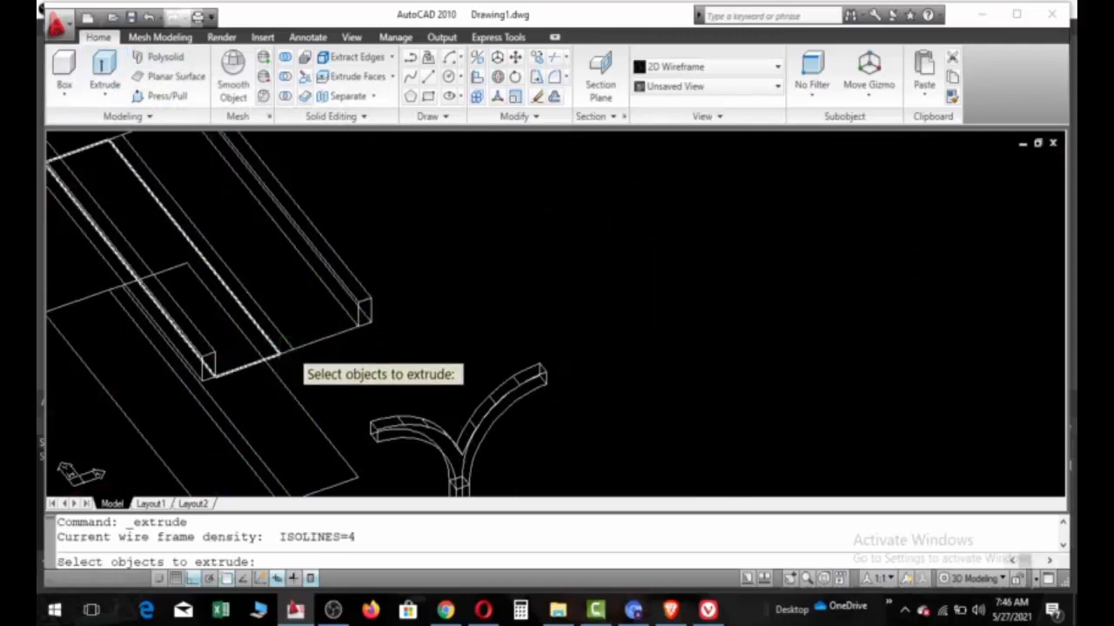
{"action": "left_click", "coordinate": [285, 355]}
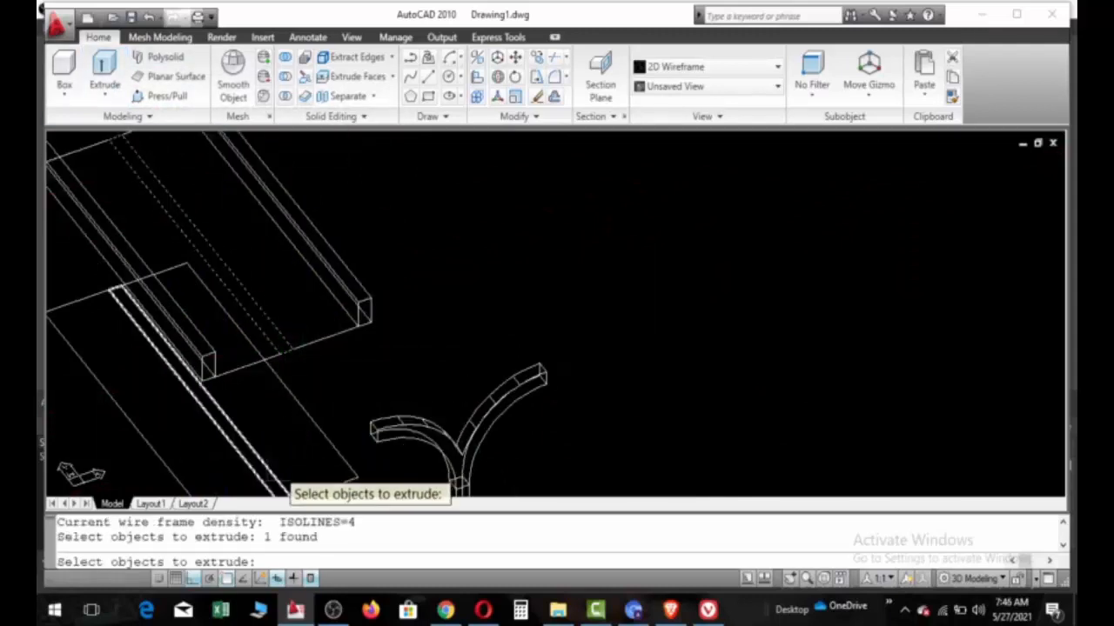
{"action": "scroll", "coordinate": [278, 470], "scroll_direction": "up", "scroll_amount": 1}
{"action": "scroll", "coordinate": [273, 406], "scroll_direction": "down", "scroll_amount": 4}
{"action": "scroll", "coordinate": [286, 442], "scroll_direction": "up", "scroll_amount": 5}
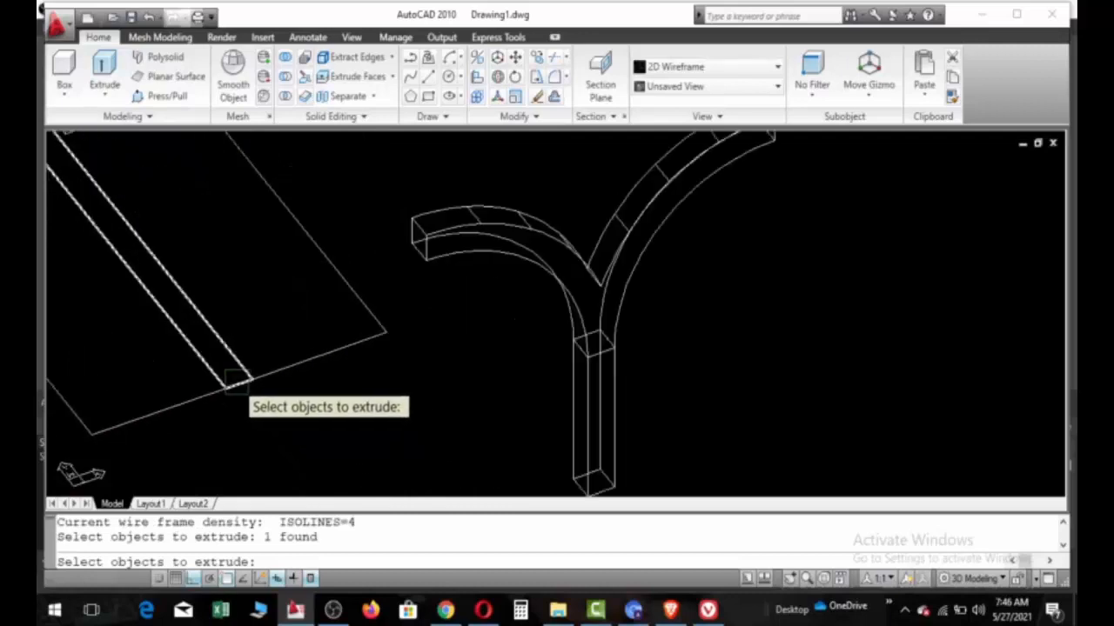
{"action": "left_click", "coordinate": [235, 383]}
{"action": "scroll", "coordinate": [261, 400], "scroll_direction": "down", "scroll_amount": 6}
{"action": "key", "text": "Return"}
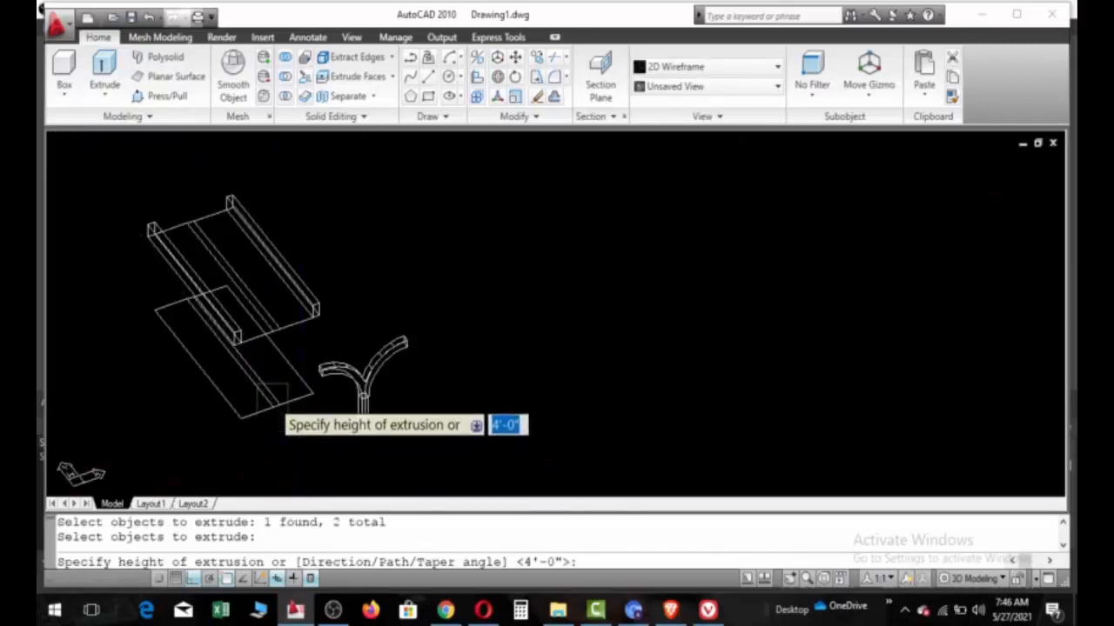
{"action": "left_click", "coordinate": [272, 403]}
{"action": "type", "text": "2"}
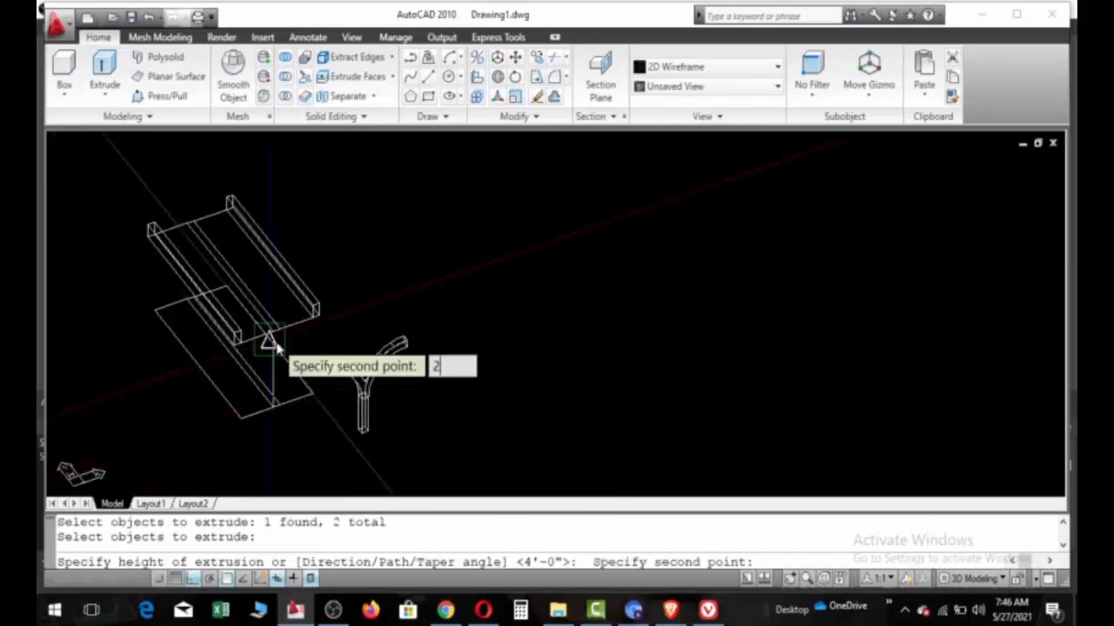
{"action": "type", "text": "'"}
{"action": "key", "text": "Return"}
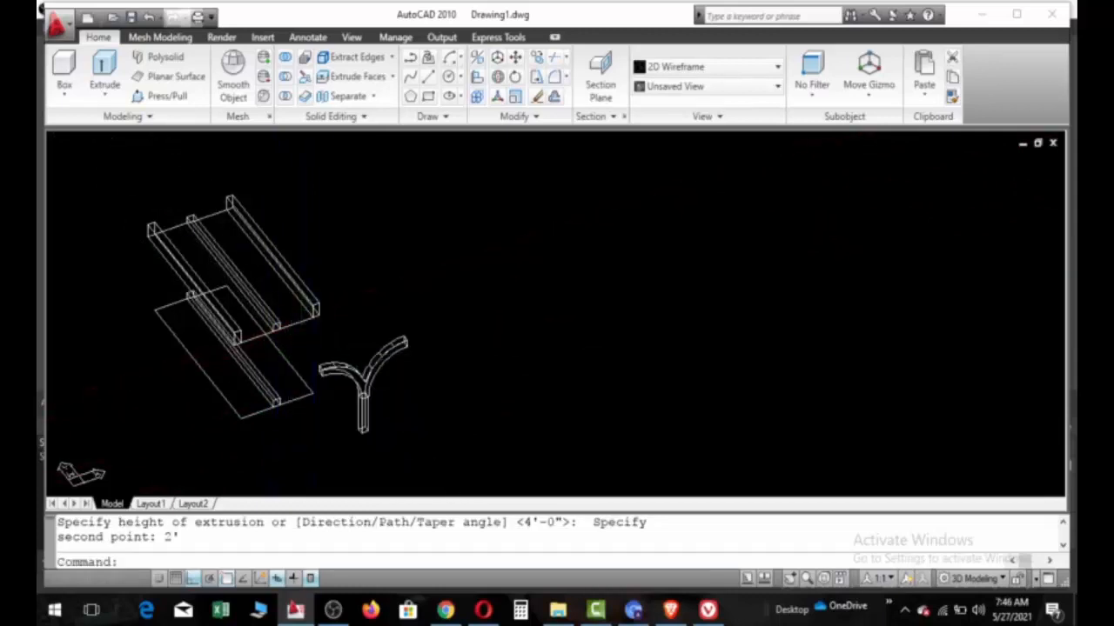
Step: Try extruding the four wide panels, two on each level, upward by 6', and undo that extrusion
{"action": "scroll", "coordinate": [296, 322], "scroll_direction": "up", "scroll_amount": 2}
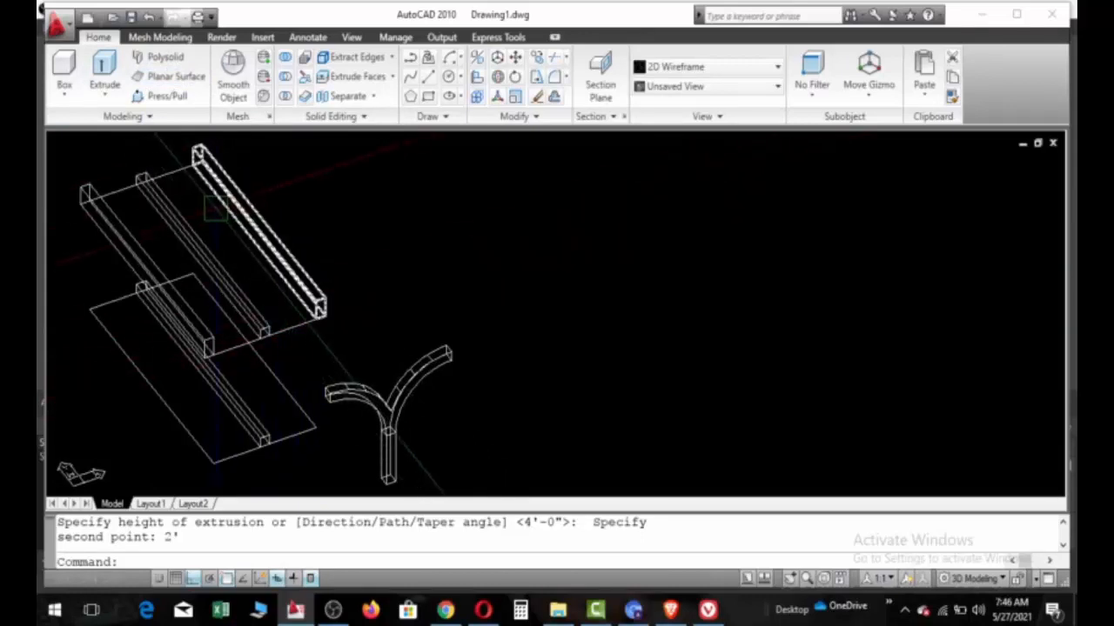
{"action": "left_click", "coordinate": [166, 98]}
{"action": "key", "text": "Escape"}
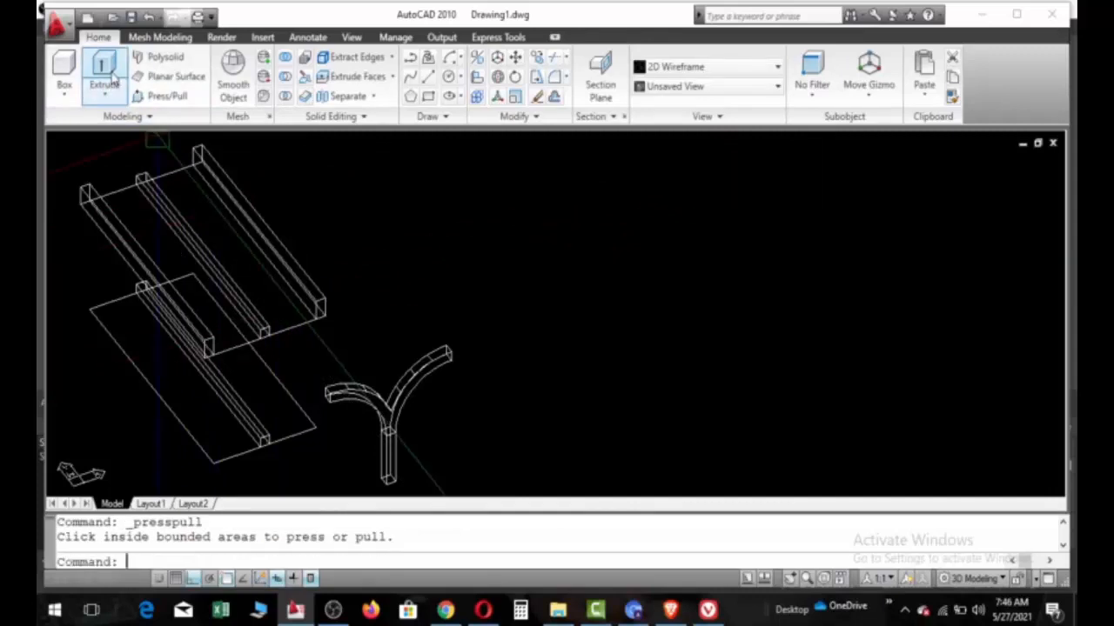
{"action": "left_click", "coordinate": [104, 73]}
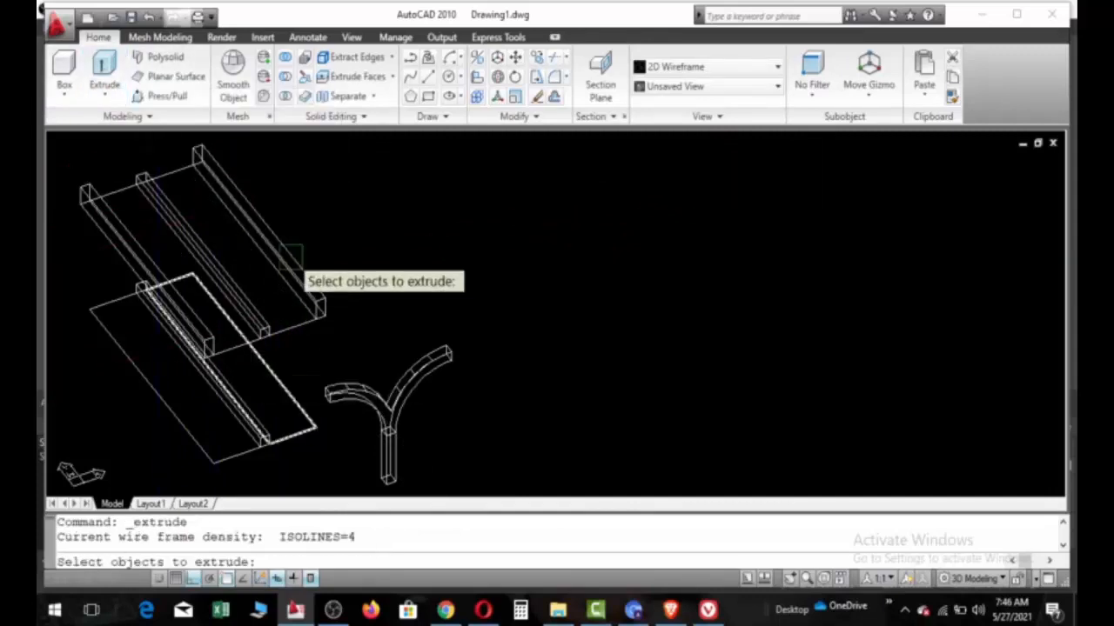
{"action": "left_click", "coordinate": [270, 328]}
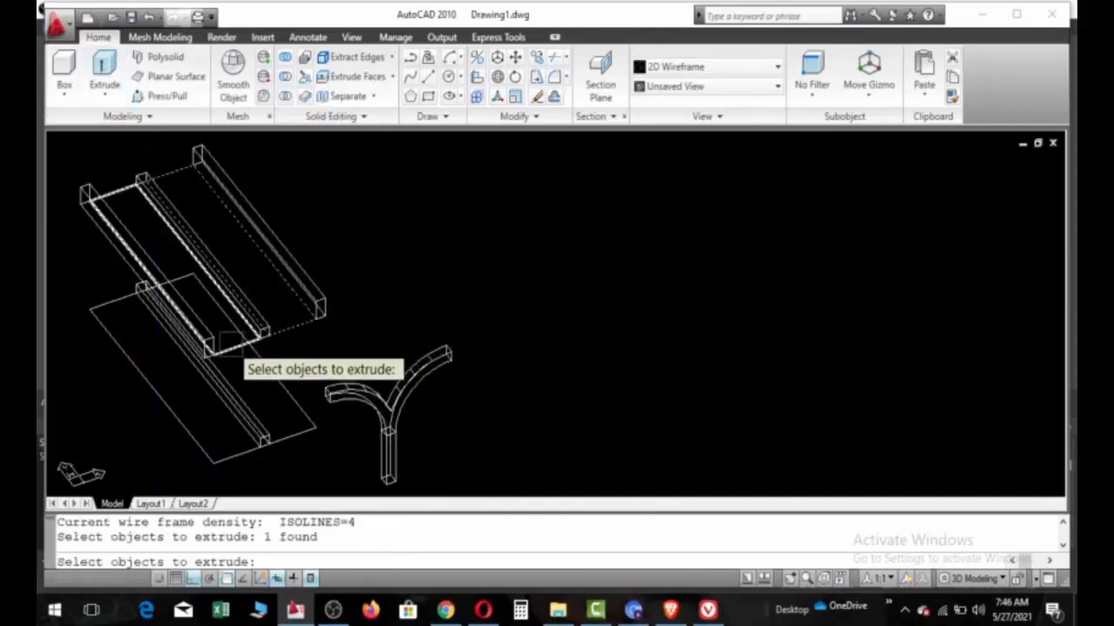
{"action": "left_click", "coordinate": [242, 352]}
{"action": "left_click", "coordinate": [270, 438]}
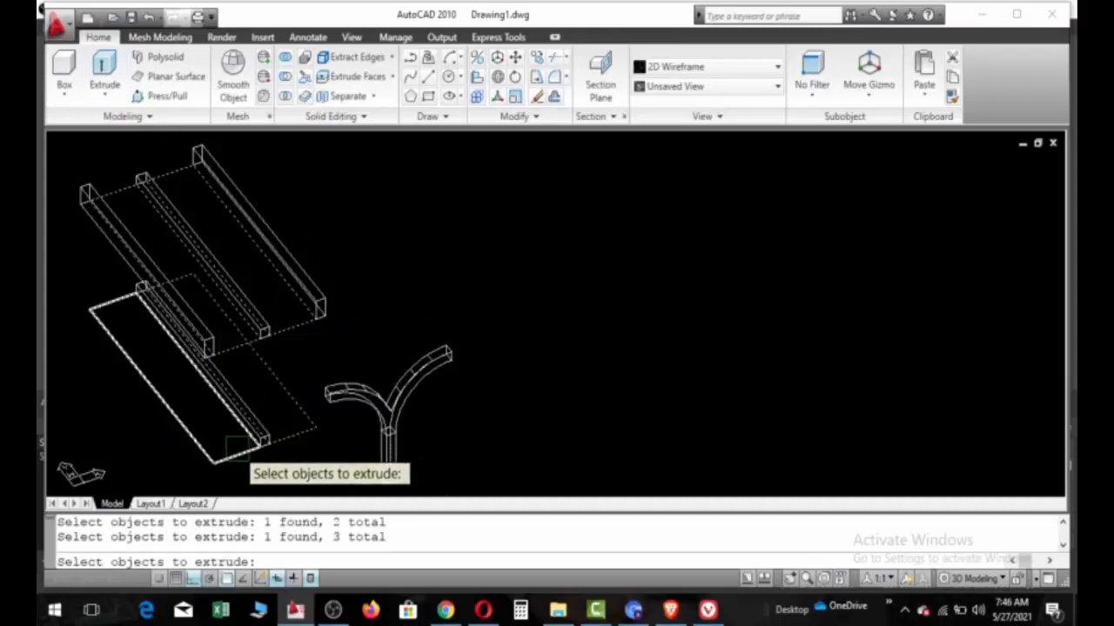
{"action": "left_click", "coordinate": [236, 449]}
{"action": "key", "text": "Return"}
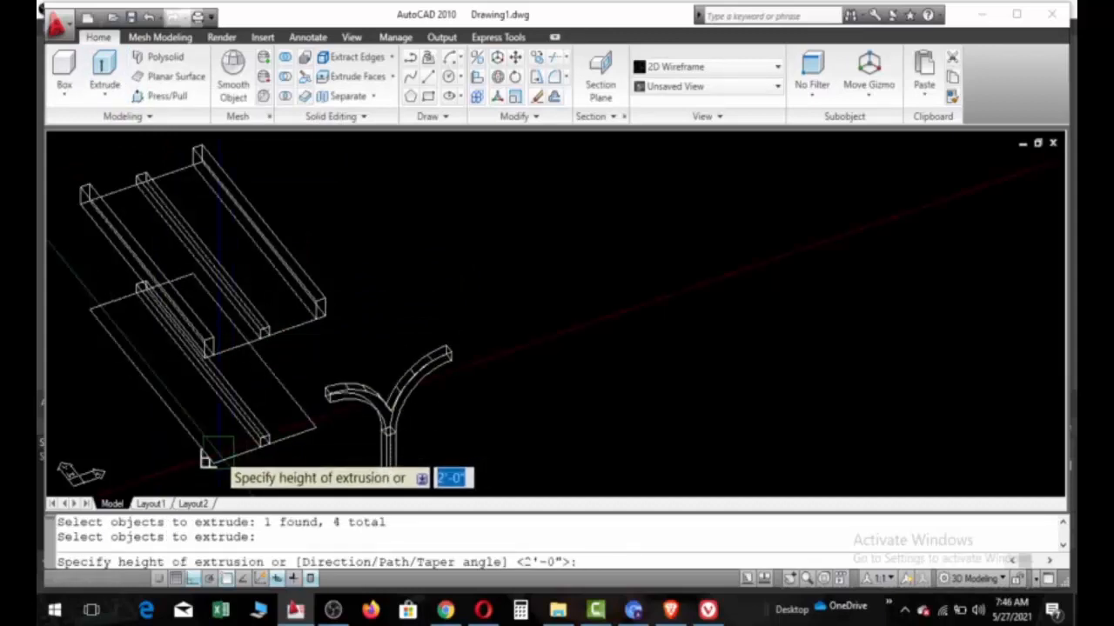
{"action": "left_click", "coordinate": [222, 405]}
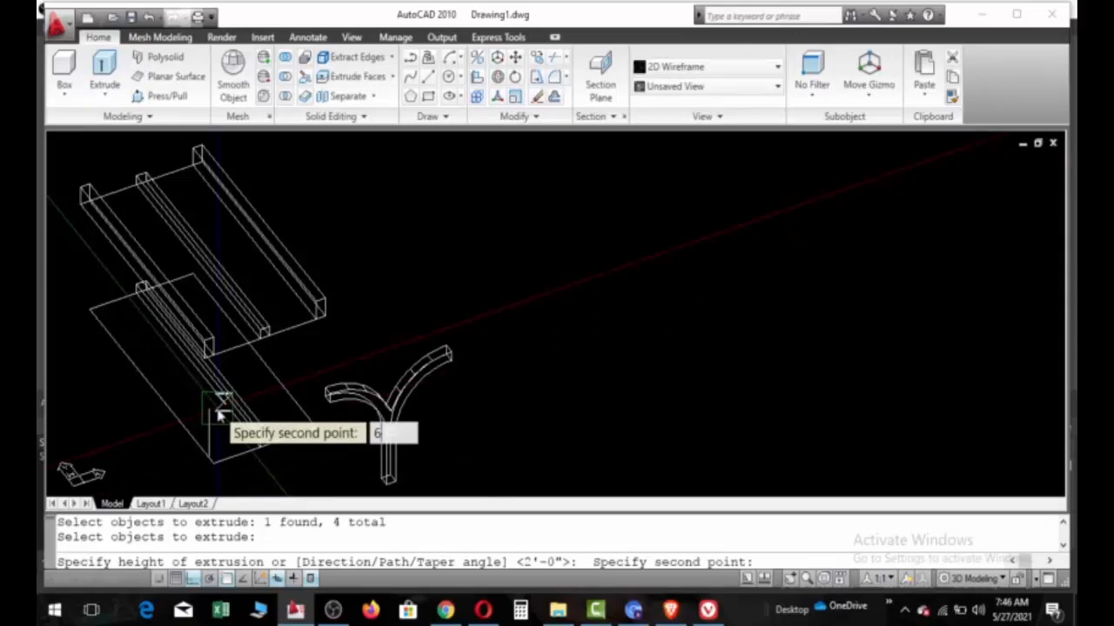
{"action": "type", "text": "6'"}
{"action": "key", "text": "Return"}
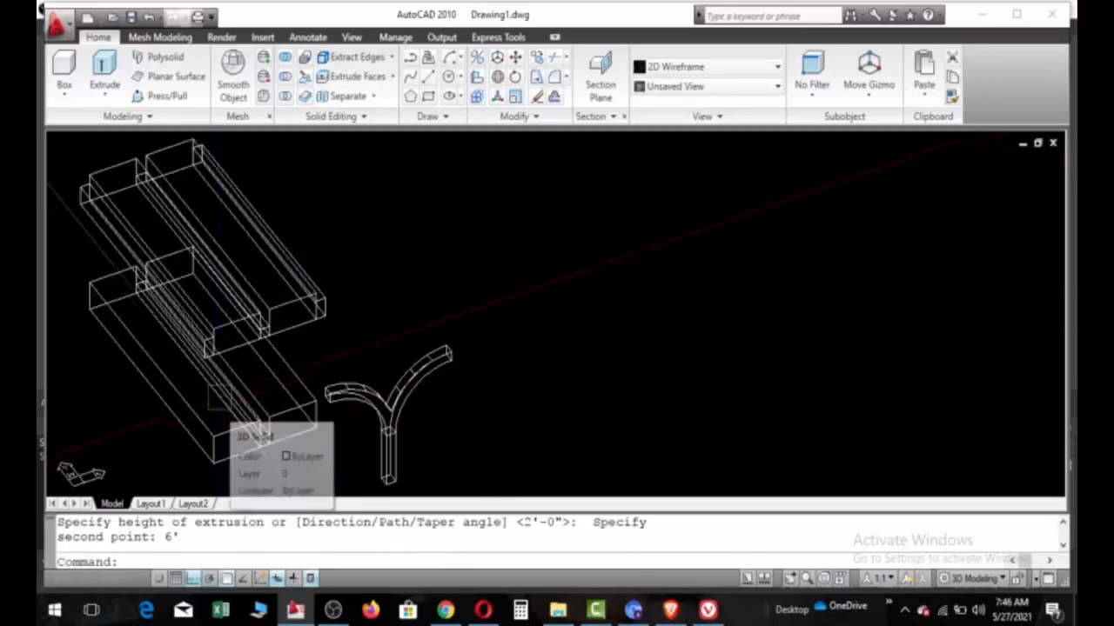
{"action": "key", "text": "ctrl+z"}
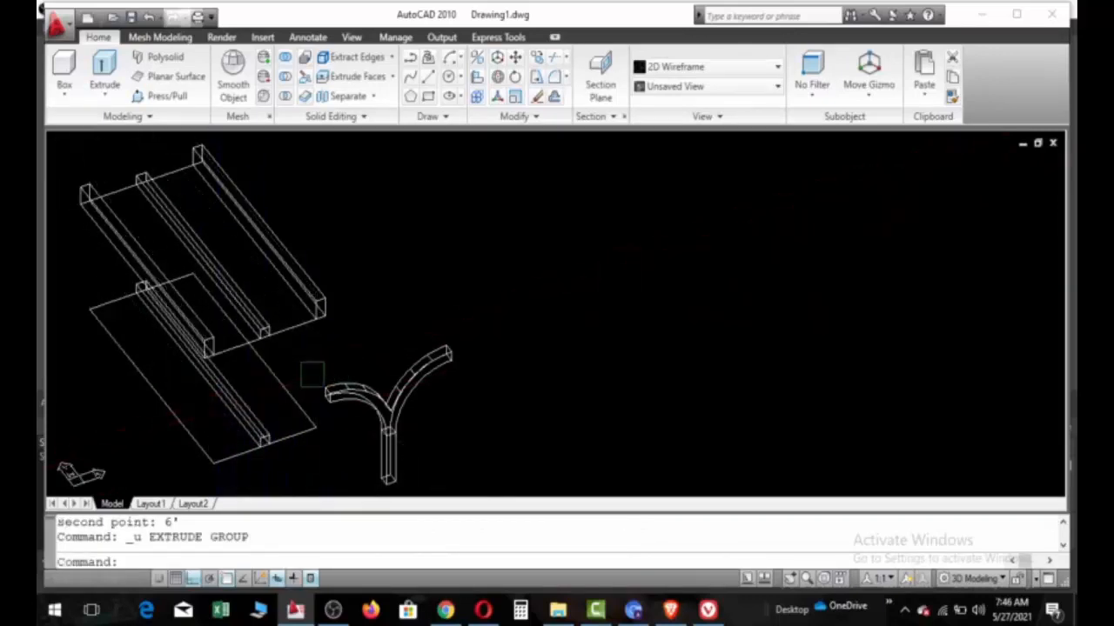
Step: Extrude the four wide panels, two on each level, upward by 6"
{"action": "left_click", "coordinate": [105, 98]}
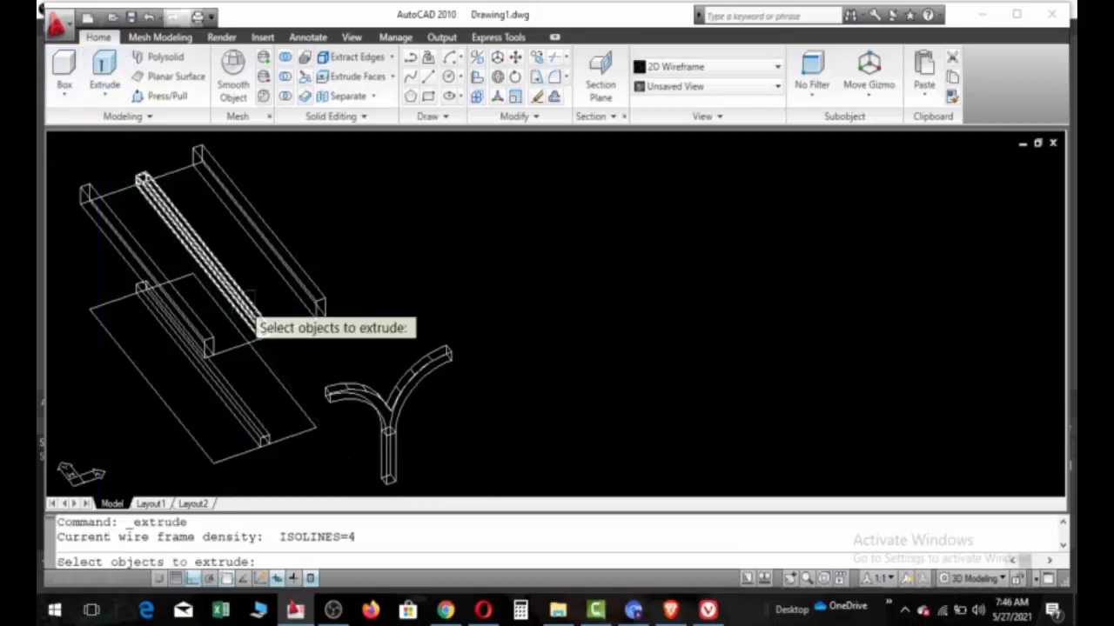
{"action": "left_click", "coordinate": [293, 320]}
{"action": "left_click", "coordinate": [224, 337]}
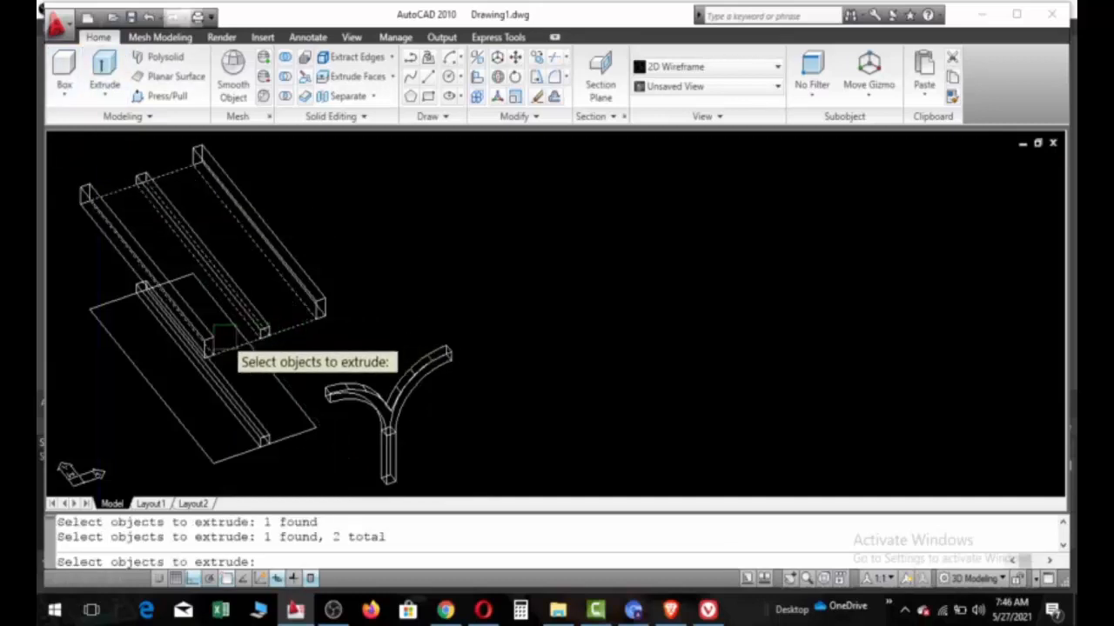
{"action": "left_click", "coordinate": [285, 432]}
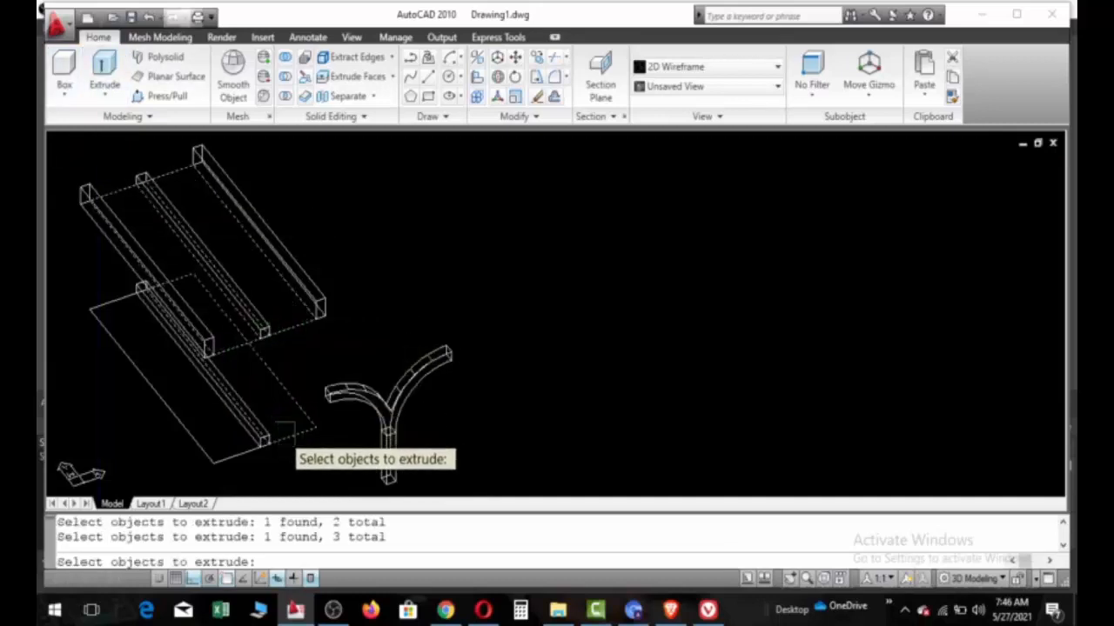
{"action": "left_click", "coordinate": [231, 459]}
{"action": "key", "text": "Return"}
{"action": "left_click", "coordinate": [234, 464]}
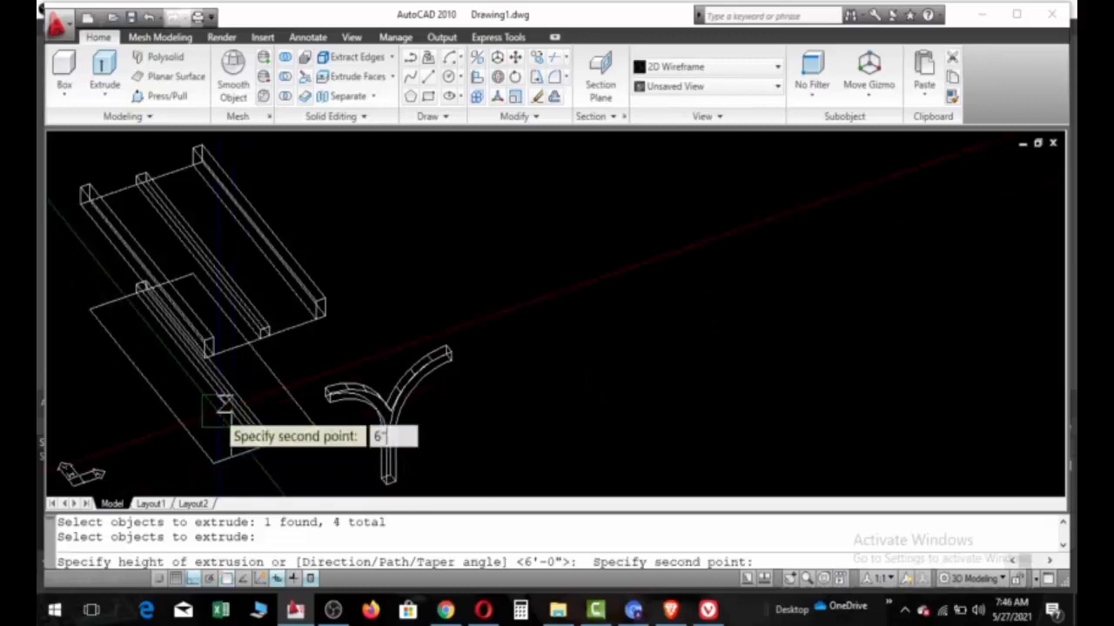
{"action": "type", "text": "6\""}
{"action": "key", "text": "Return"}
Step: Unite the curved branches and the vertical post of the branching column into one solid
{"action": "scroll", "coordinate": [303, 470], "scroll_direction": "up", "scroll_amount": 2}
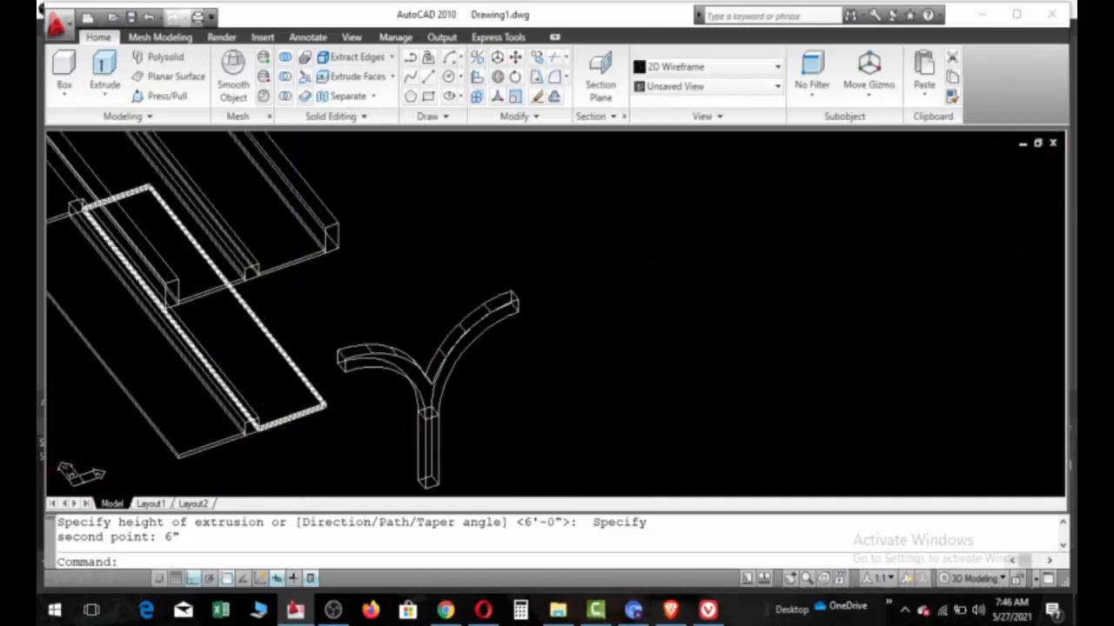
{"action": "scroll", "coordinate": [278, 392], "scroll_direction": "down", "scroll_amount": 4}
{"action": "scroll", "coordinate": [285, 397], "scroll_direction": "up", "scroll_amount": 2}
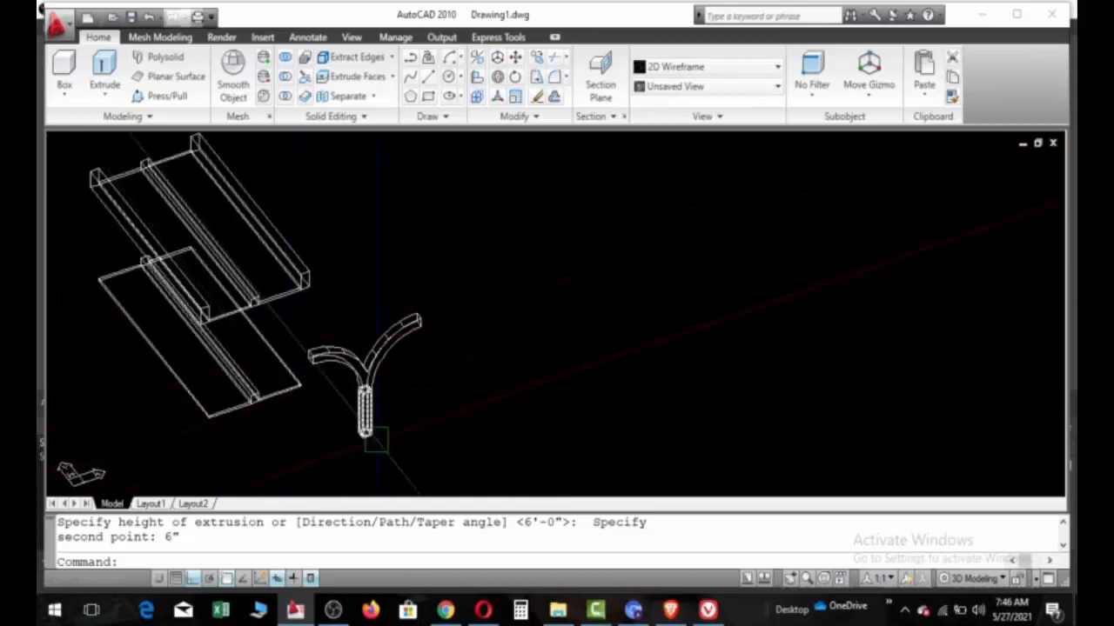
{"action": "left_click", "coordinate": [285, 56]}
{"action": "left_click", "coordinate": [383, 348]}
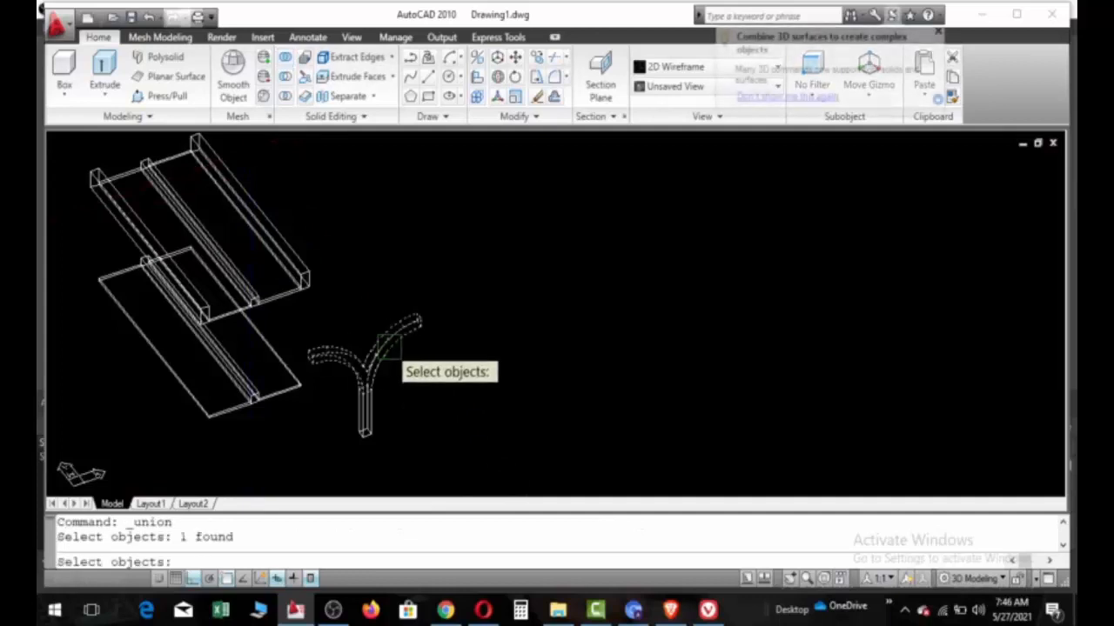
{"action": "left_click", "coordinate": [367, 425]}
{"action": "key", "text": "Return"}
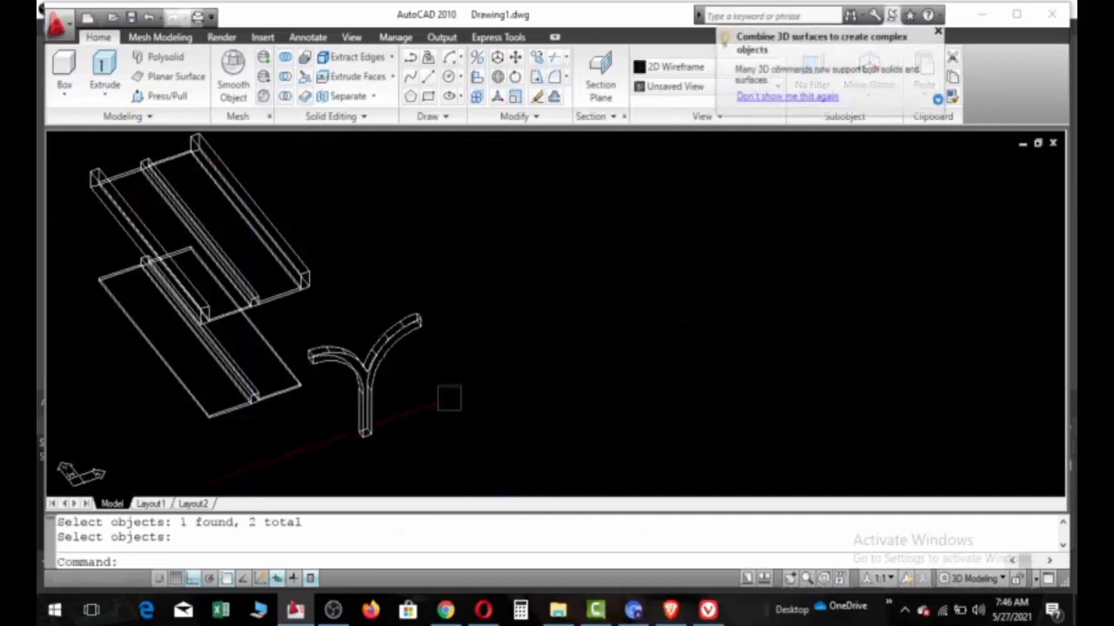
Step: Move the united column from its bottom front corner to the bottom front corner of the lower level's middle beam
{"action": "scroll", "coordinate": [253, 415], "scroll_direction": "up", "scroll_amount": 4}
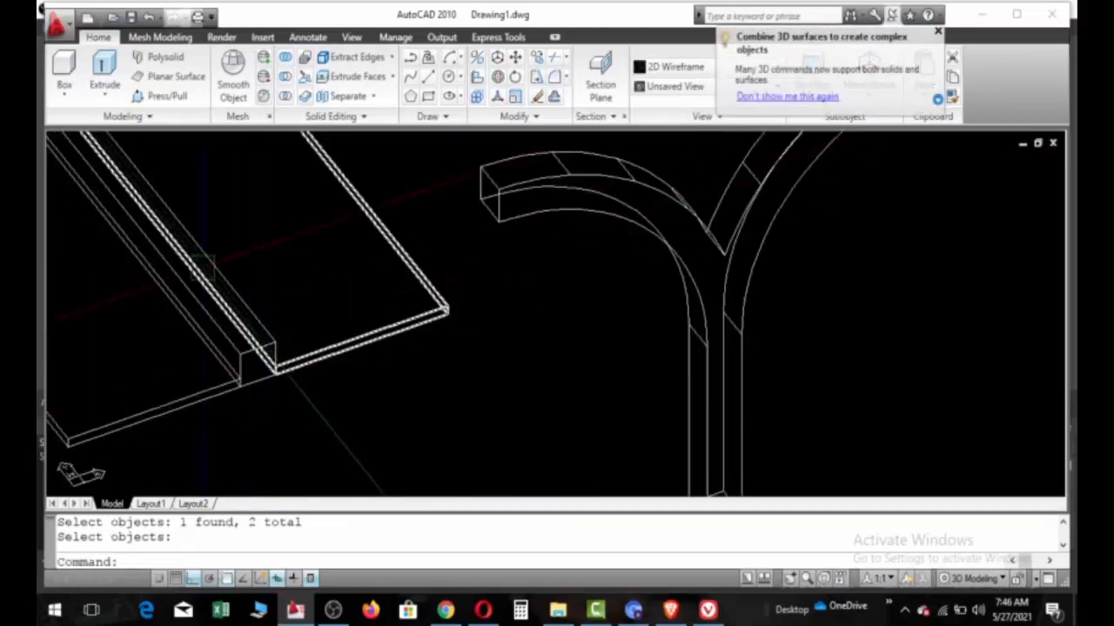
{"action": "scroll", "coordinate": [285, 335], "scroll_direction": "down", "scroll_amount": 4}
{"action": "left_click", "coordinate": [470, 406]}
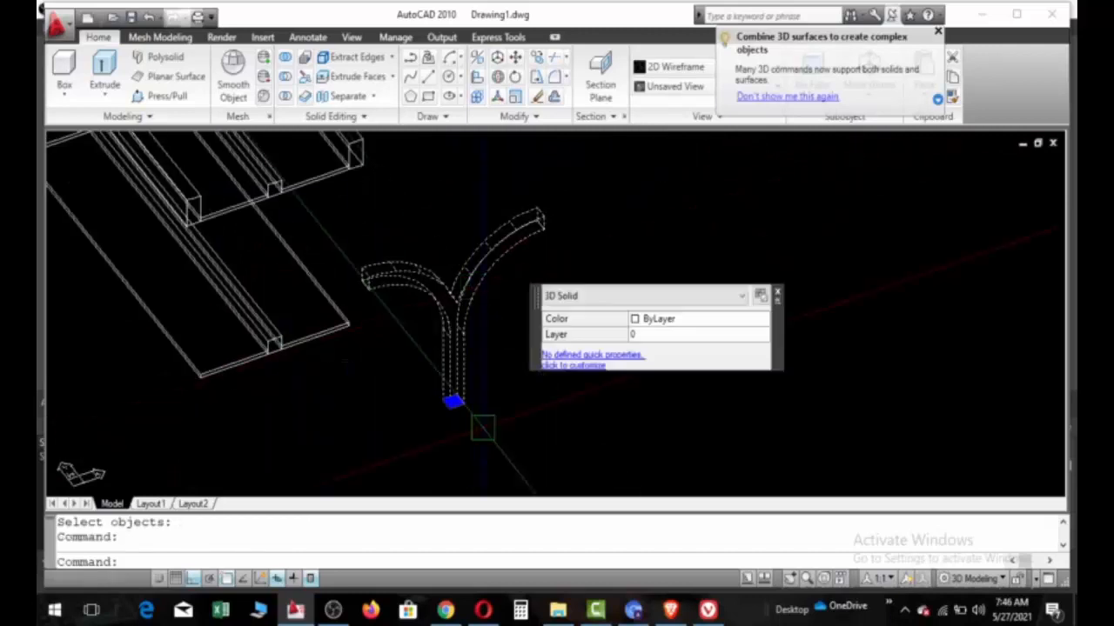
{"action": "scroll", "coordinate": [261, 365], "scroll_direction": "up", "scroll_amount": 2}
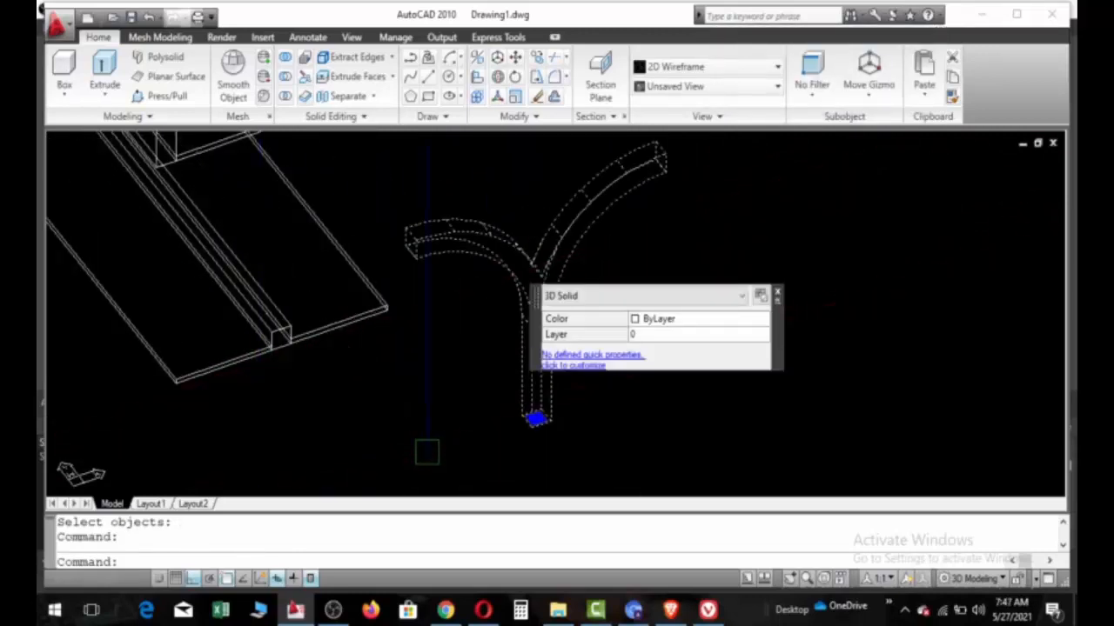
{"action": "key", "text": "Return"}
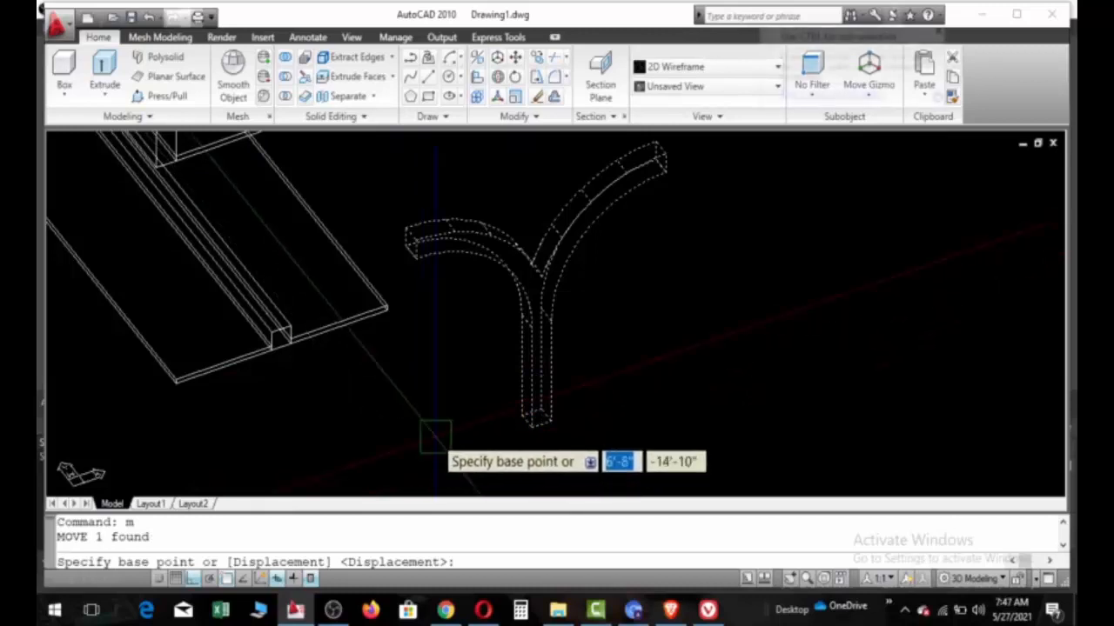
{"action": "scroll", "coordinate": [520, 432], "scroll_direction": "up", "scroll_amount": 10}
{"action": "left_click", "coordinate": [591, 388]}
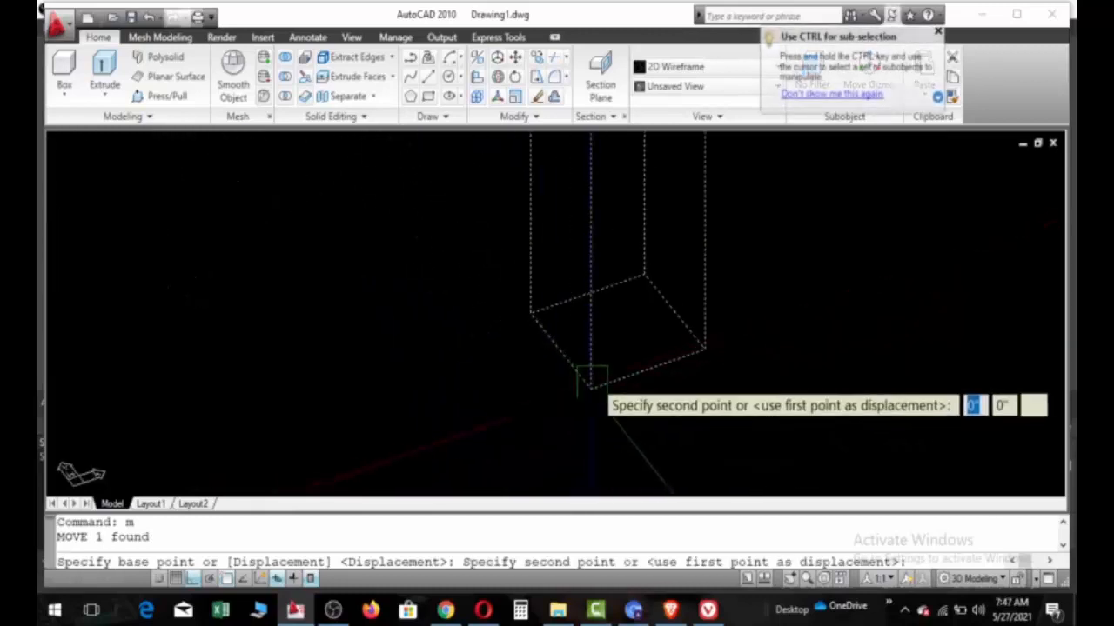
{"action": "scroll", "coordinate": [592, 379], "scroll_direction": "down", "scroll_amount": 5}
{"action": "scroll", "coordinate": [449, 376], "scroll_direction": "up", "scroll_amount": 8}
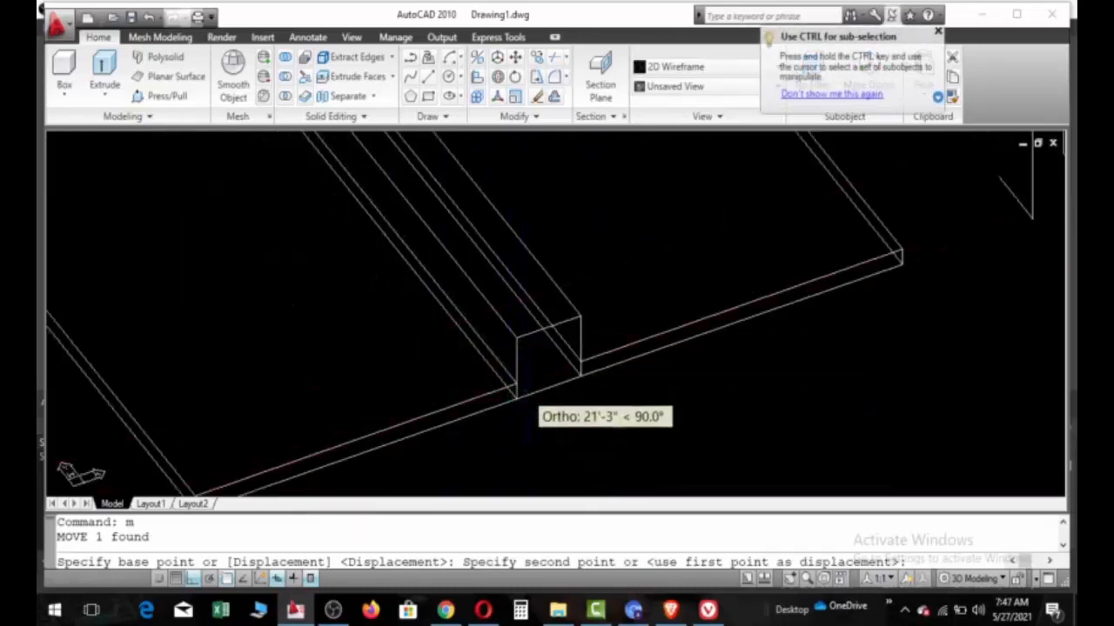
{"action": "left_click", "coordinate": [466, 384]}
{"action": "scroll", "coordinate": [465, 384], "scroll_direction": "down", "scroll_amount": 8}
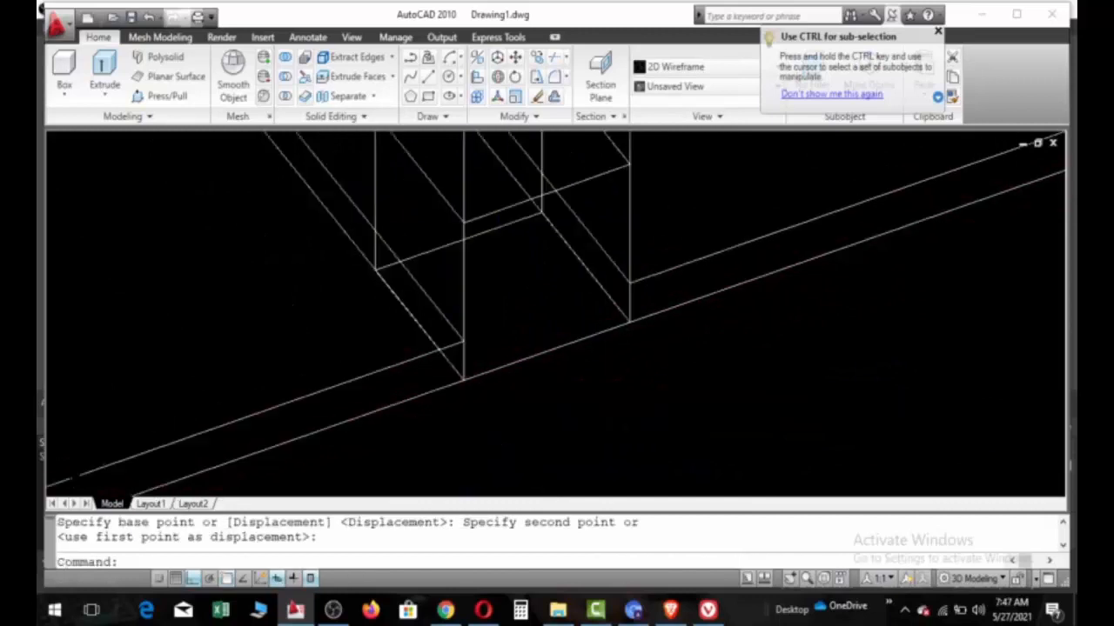
Step: Move the branching column 5' inward from the front end, along the length of the lower middle beam
{"action": "scroll", "coordinate": [448, 387], "scroll_direction": "up", "scroll_amount": 2}
{"action": "scroll", "coordinate": [435, 383], "scroll_direction": "down", "scroll_amount": 6}
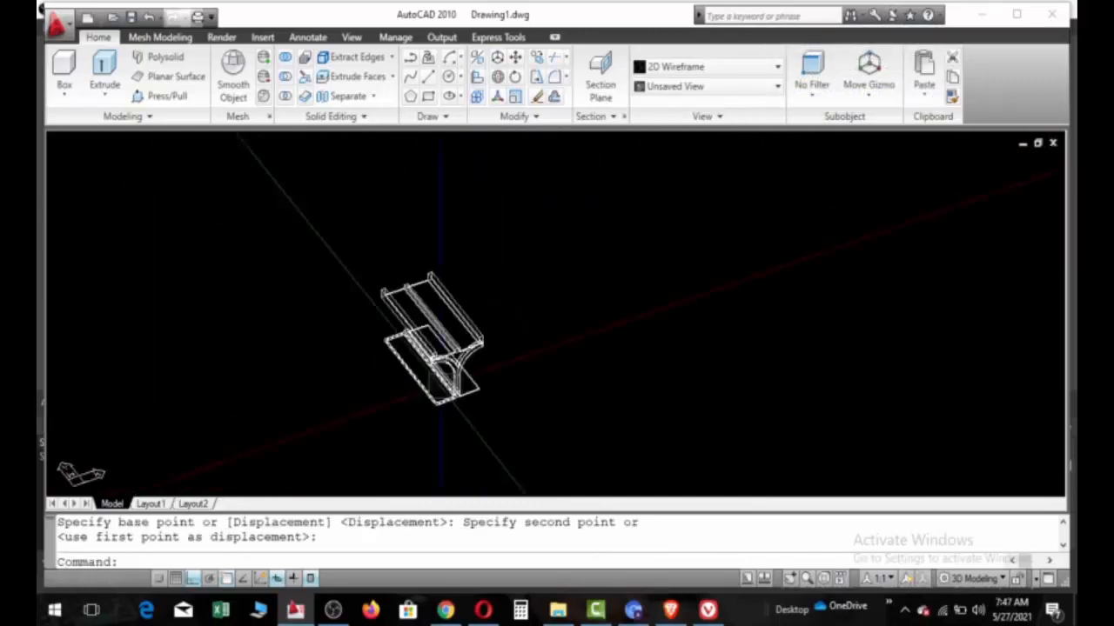
{"action": "scroll", "coordinate": [426, 380], "scroll_direction": "up", "scroll_amount": 6}
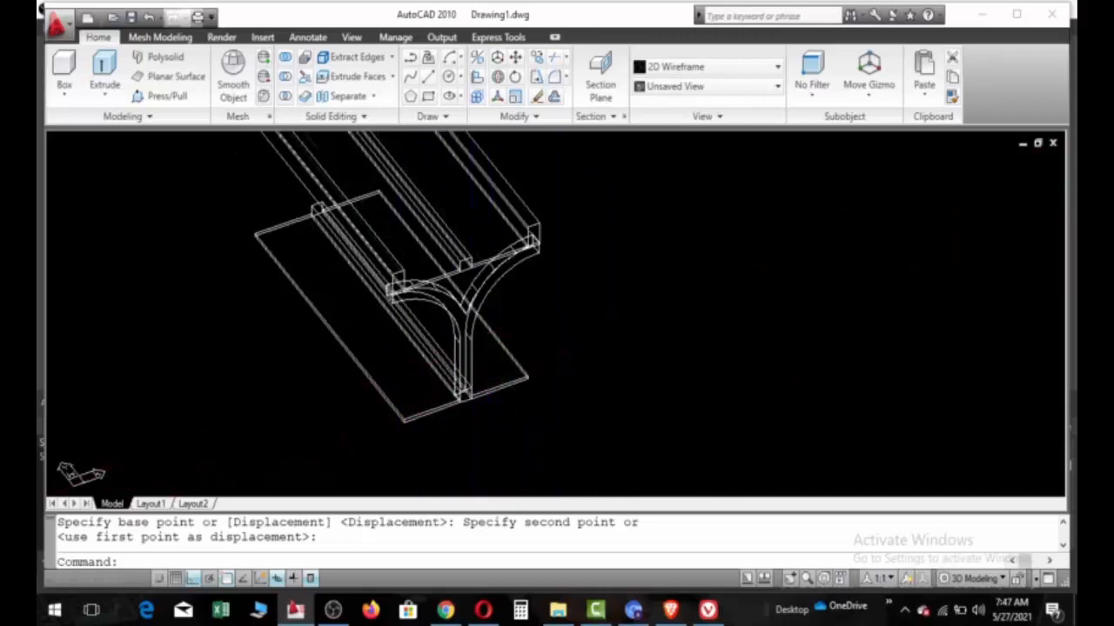
{"action": "left_click", "coordinate": [477, 346]}
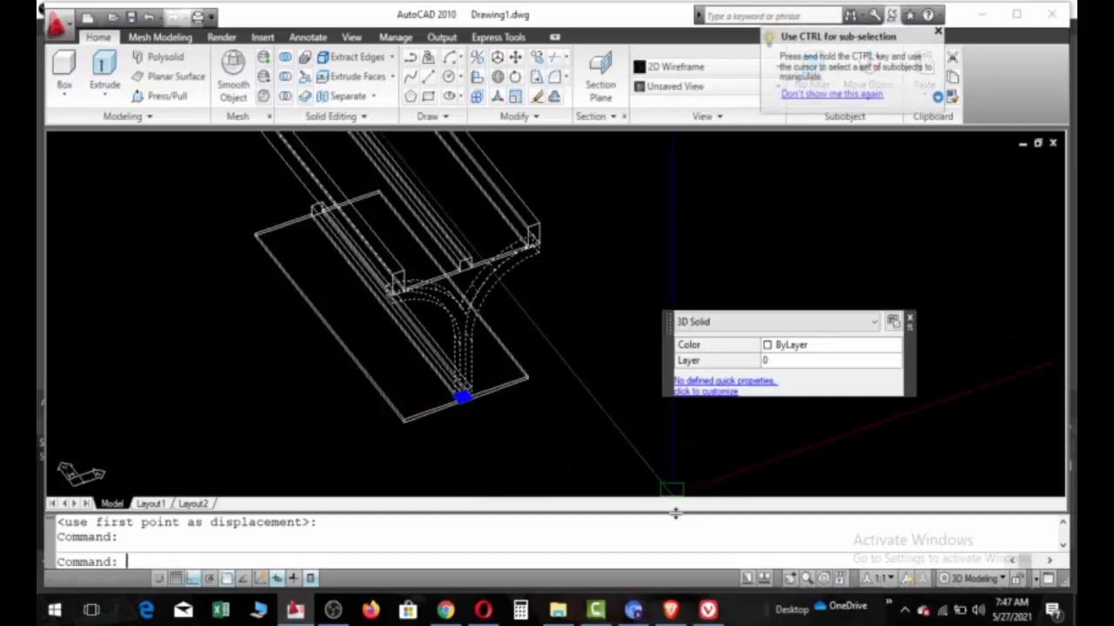
{"action": "key", "text": "Return"}
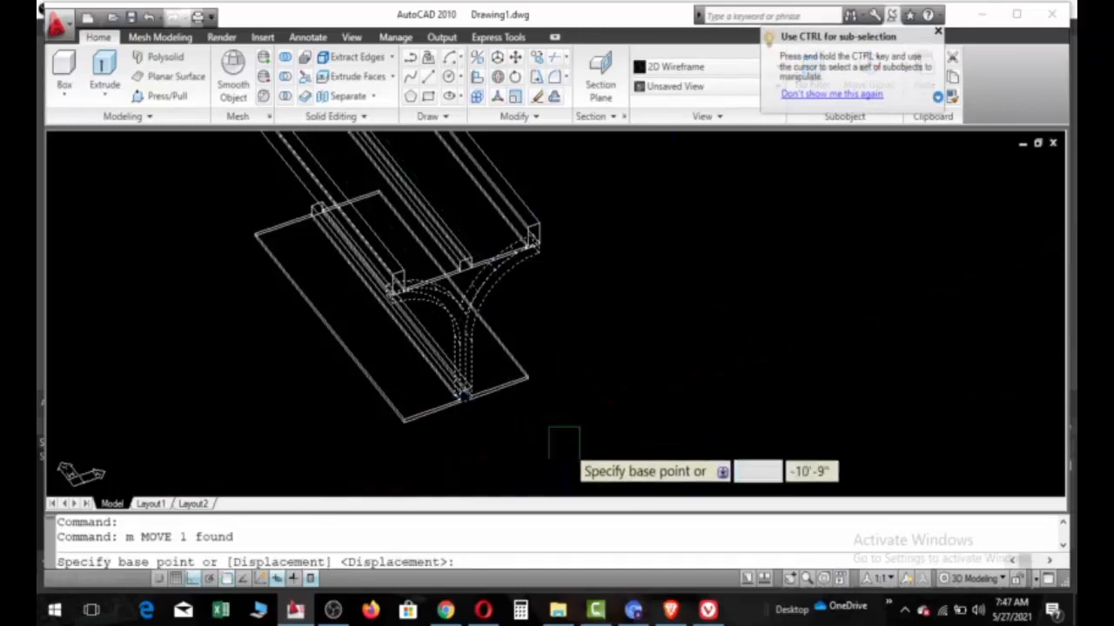
{"action": "scroll", "coordinate": [568, 388], "scroll_direction": "down", "scroll_amount": 3}
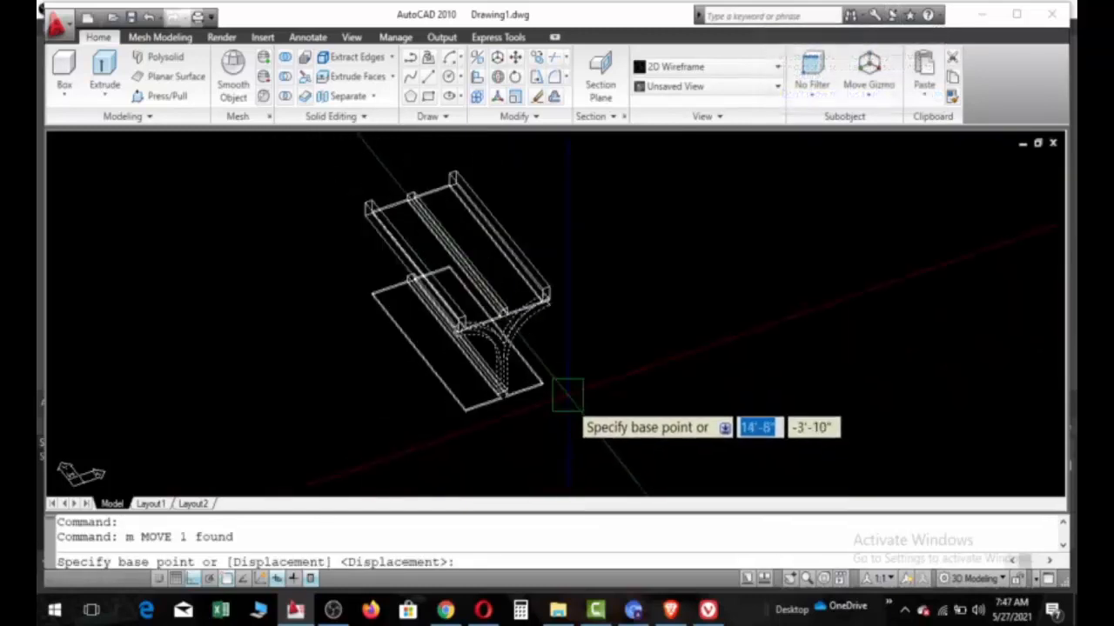
{"action": "left_click", "coordinate": [607, 470]}
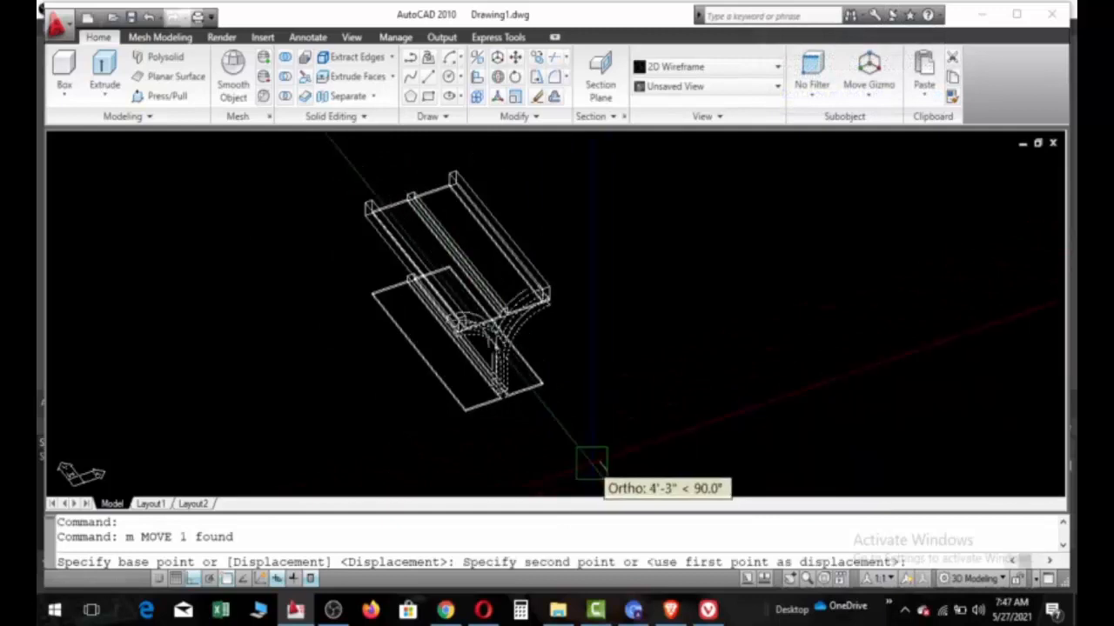
{"action": "type", "text": "5"}
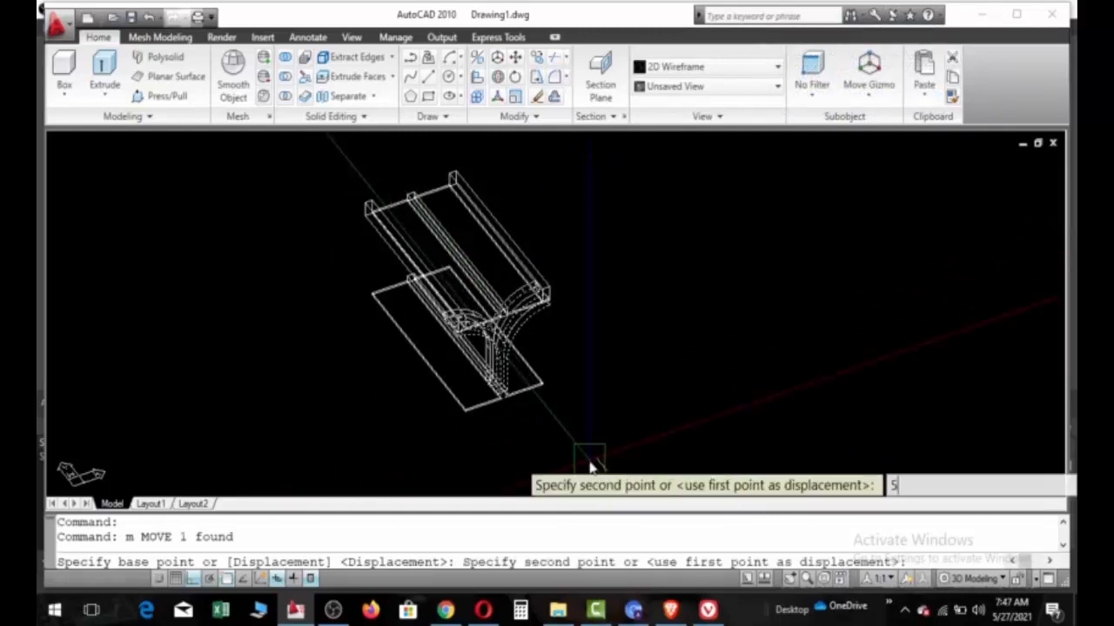
{"action": "type", "text": "'"}
{"action": "key", "text": "Return"}
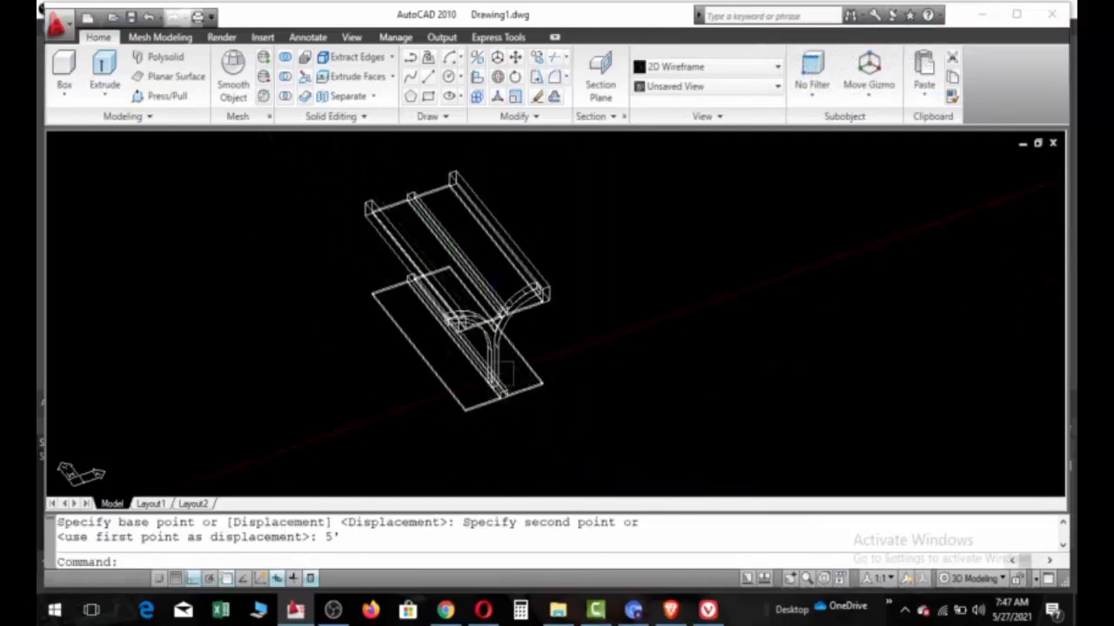
Step: Try moving the branching column another 10' inward along the beam, and undo that move
{"action": "scroll", "coordinate": [504, 374], "scroll_direction": "up", "scroll_amount": 3}
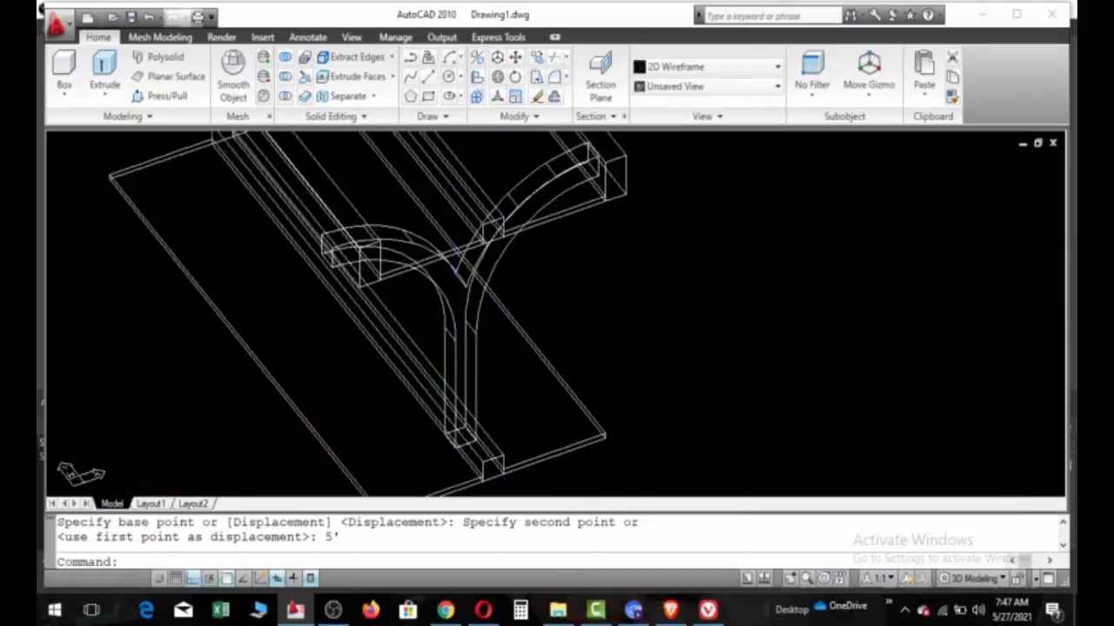
{"action": "left_click", "coordinate": [518, 385]}
{"action": "key", "text": "Escape"}
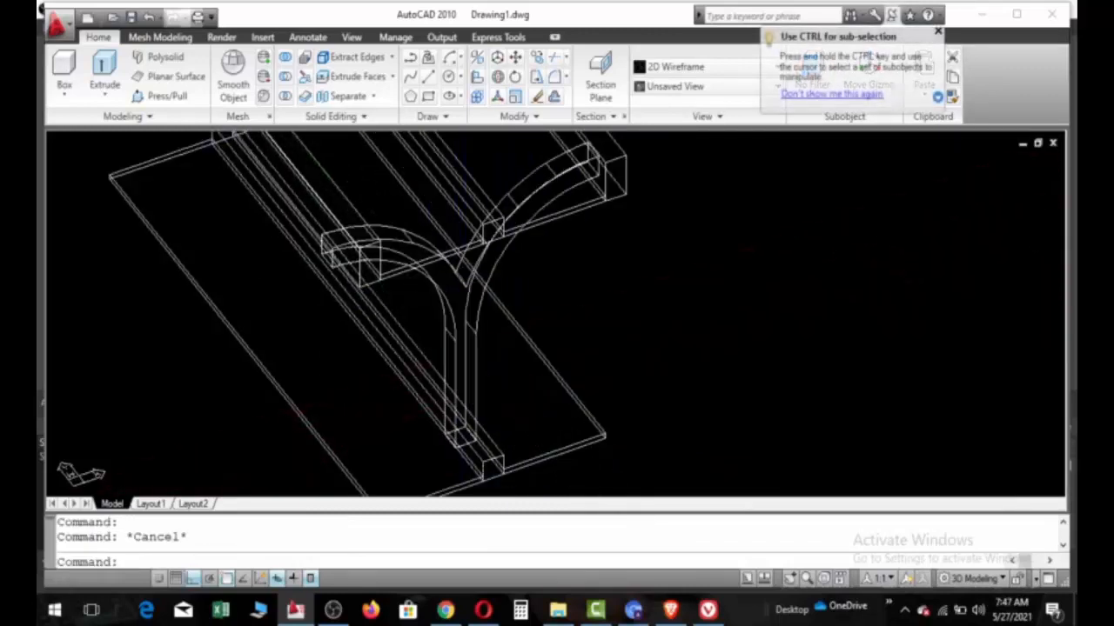
{"action": "left_click", "coordinate": [479, 385]}
{"action": "scroll", "coordinate": [341, 359], "scroll_direction": "down", "scroll_amount": 4}
{"action": "middle_click_drag", "start_coordinate": [591, 474], "coordinate": [481, 430], "text": "shift"}
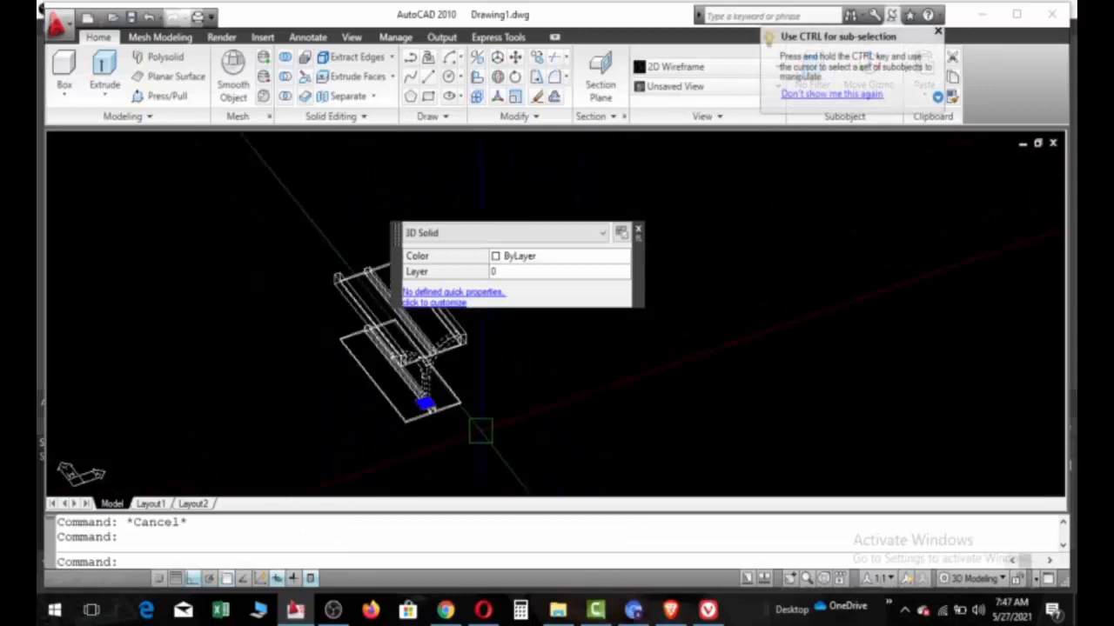
{"action": "left_click", "coordinate": [613, 477]}
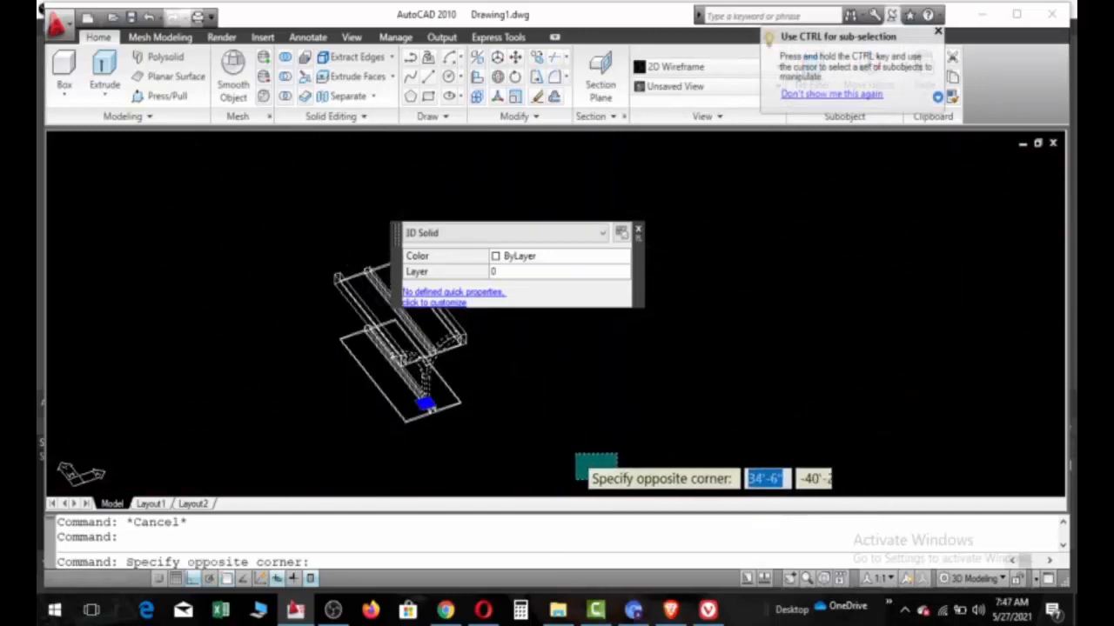
{"action": "left_click", "coordinate": [603, 466]}
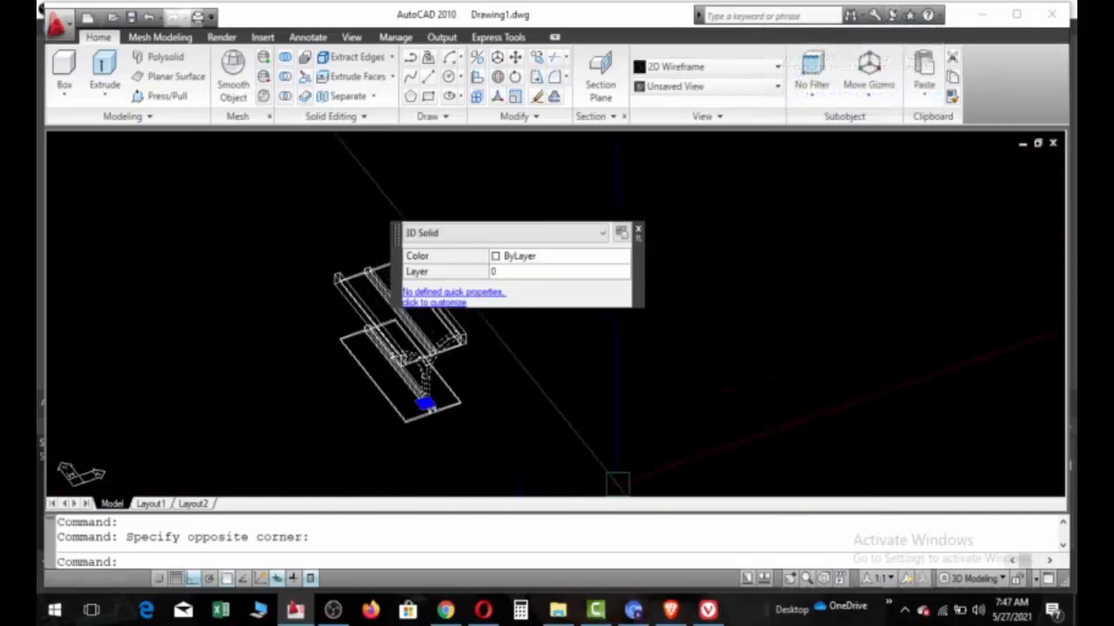
{"action": "type", "text": "m"}
{"action": "key", "text": "Return"}
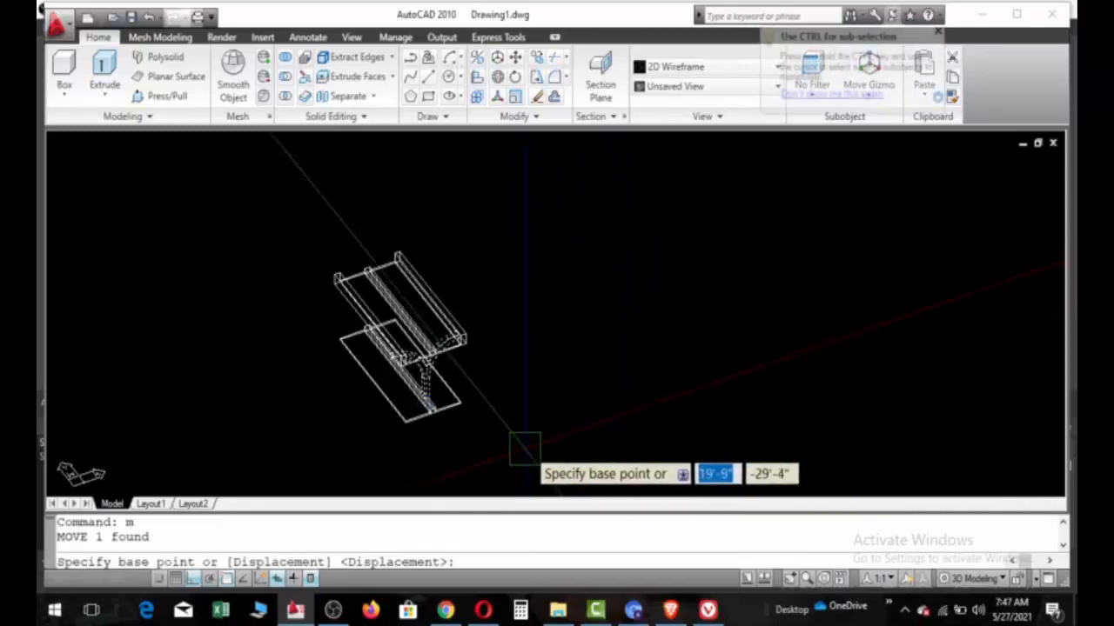
{"action": "left_click", "coordinate": [570, 478]}
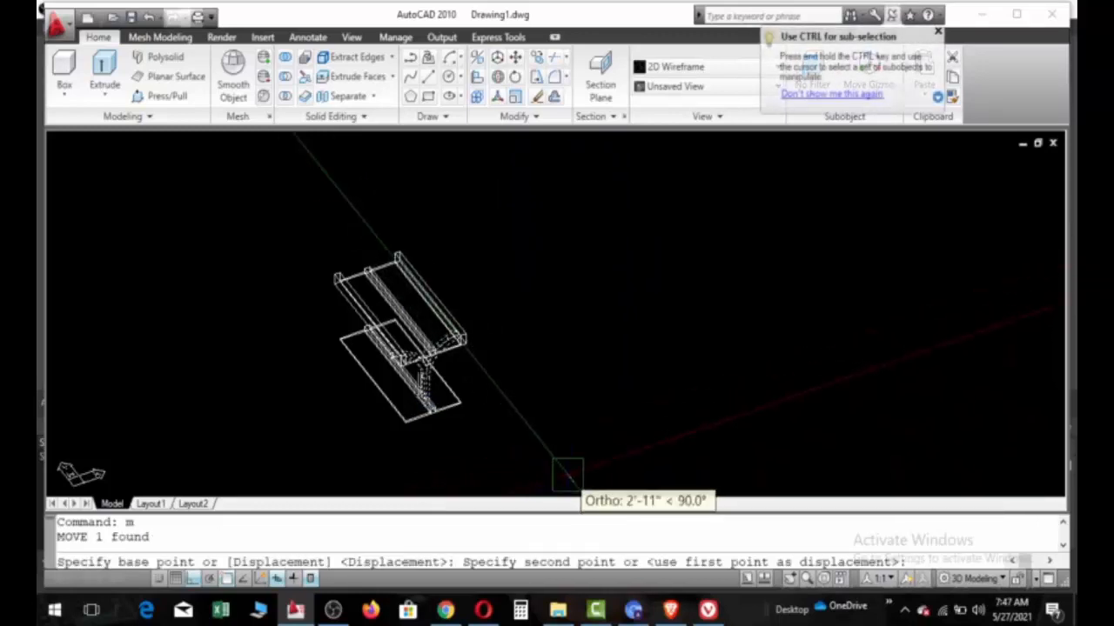
{"action": "type", "text": "1"}
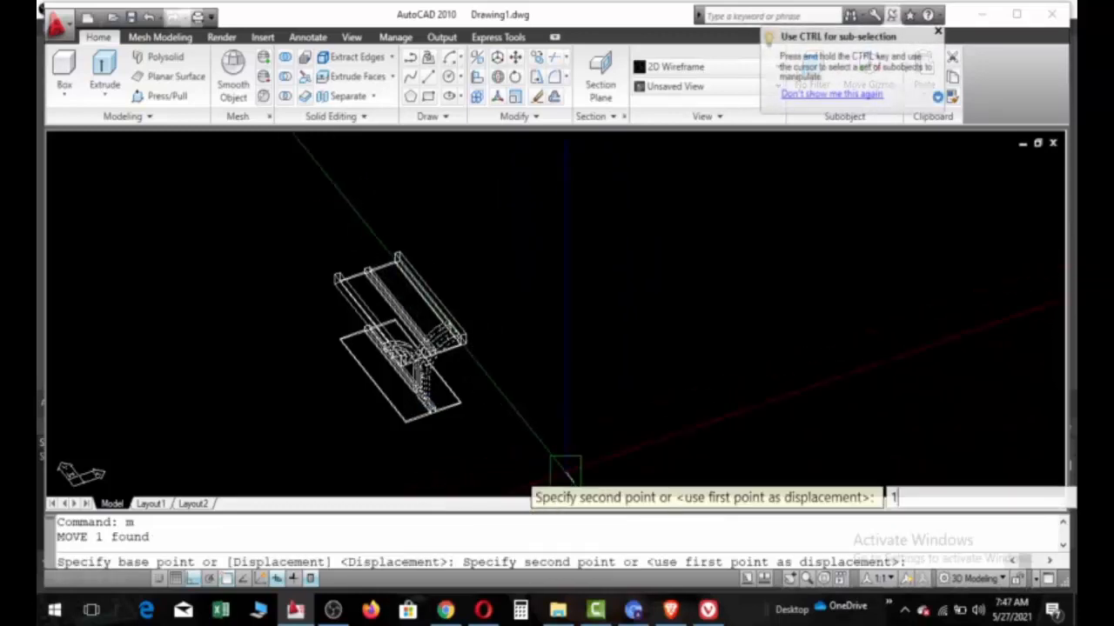
{"action": "type", "text": "0'"}
{"action": "key", "text": "Return"}
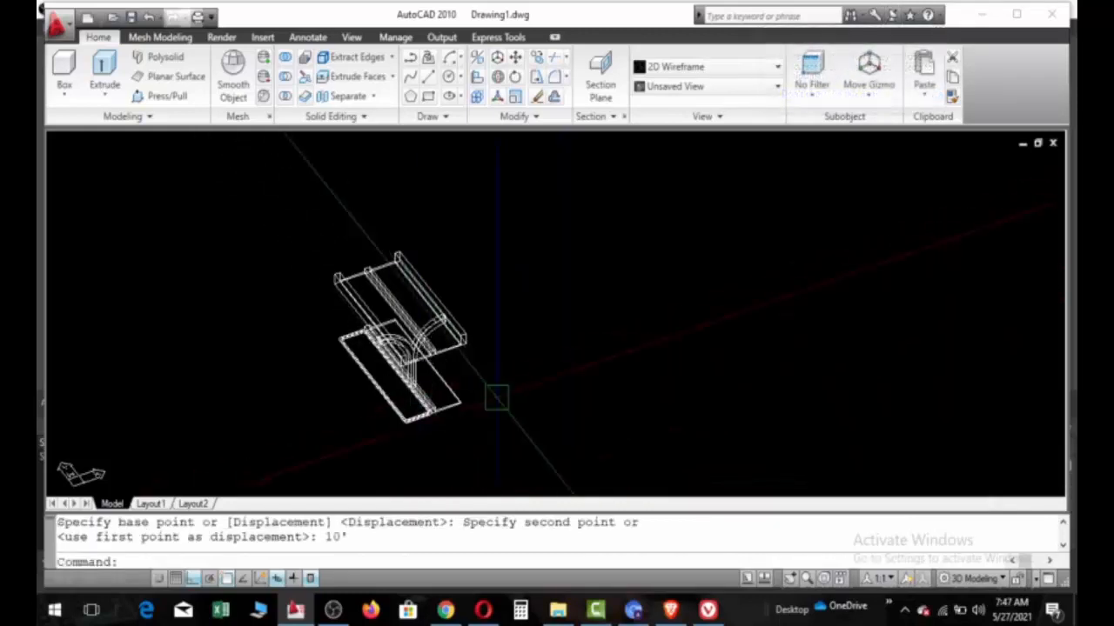
{"action": "key", "text": "ctrl+z"}
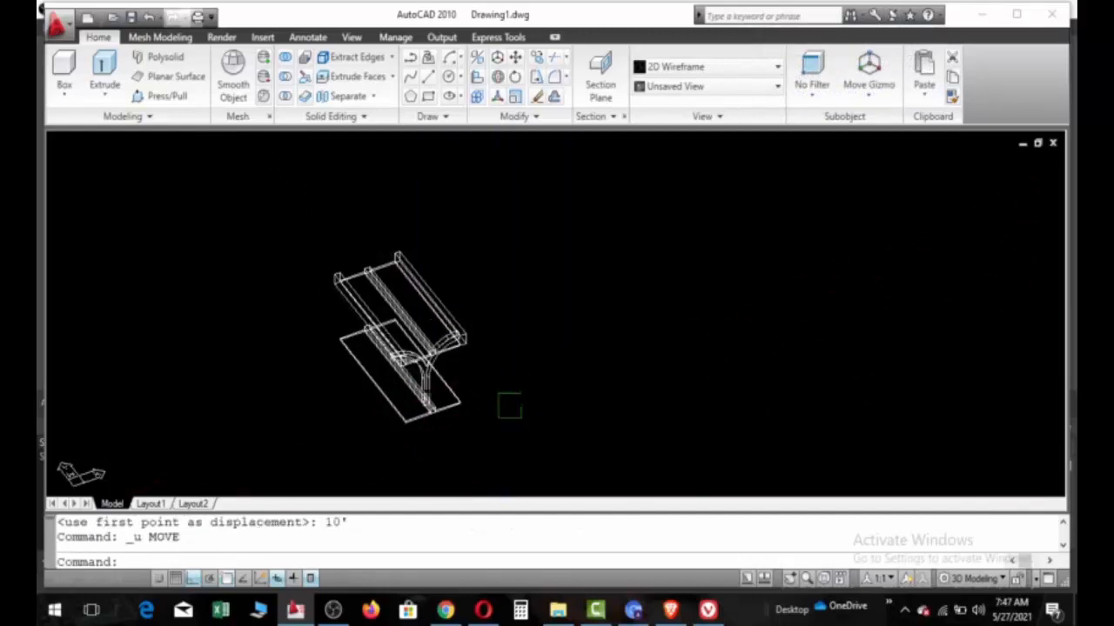
Step: Start a multiple copy of the branching column and place a copy 10' inward along the lower middle beam
{"action": "scroll", "coordinate": [493, 406], "scroll_direction": "up", "scroll_amount": 3}
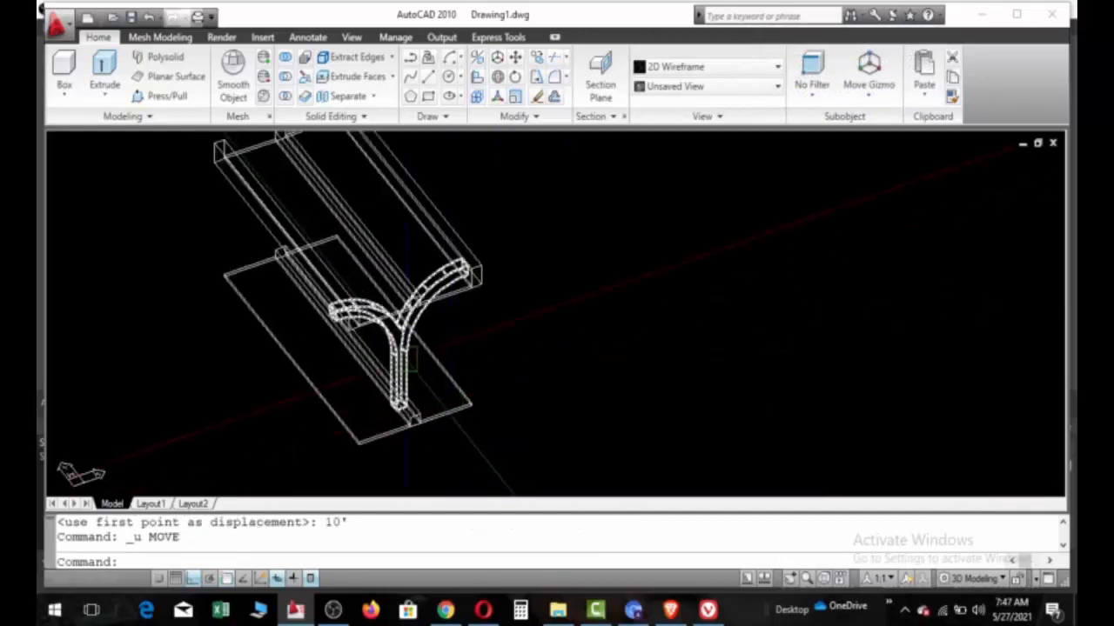
{"action": "left_click", "coordinate": [411, 368]}
{"action": "scroll", "coordinate": [495, 407], "scroll_direction": "down", "scroll_amount": 3}
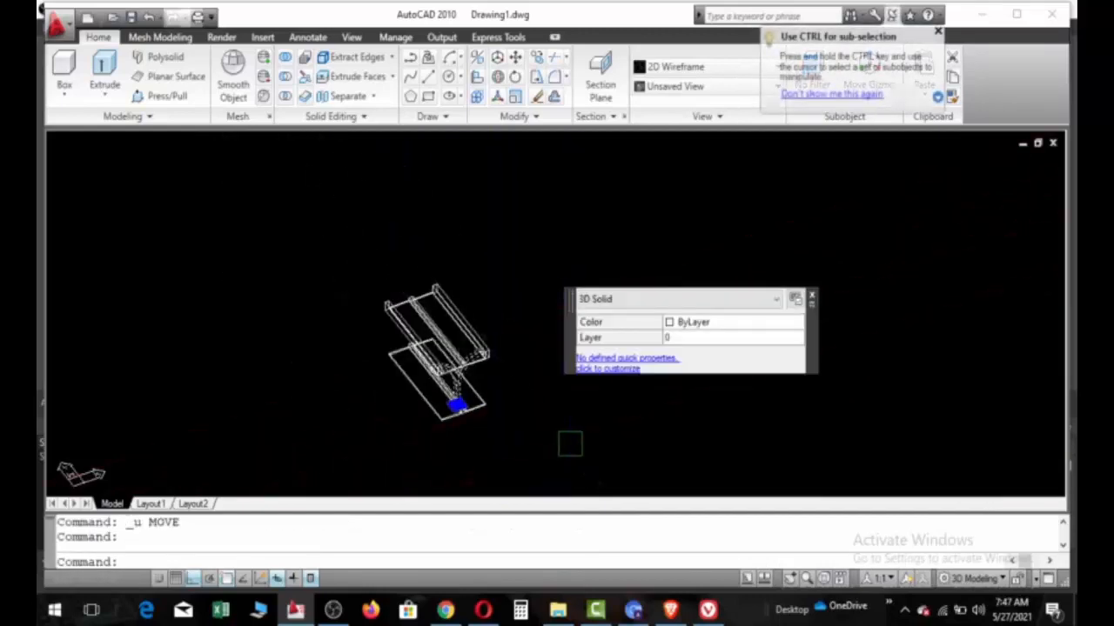
{"action": "scroll", "coordinate": [315, 337], "scroll_direction": "down", "scroll_amount": 3}
{"action": "scroll", "coordinate": [407, 414], "scroll_direction": "up", "scroll_amount": 2}
{"action": "scroll", "coordinate": [426, 407], "scroll_direction": "up", "scroll_amount": 1}
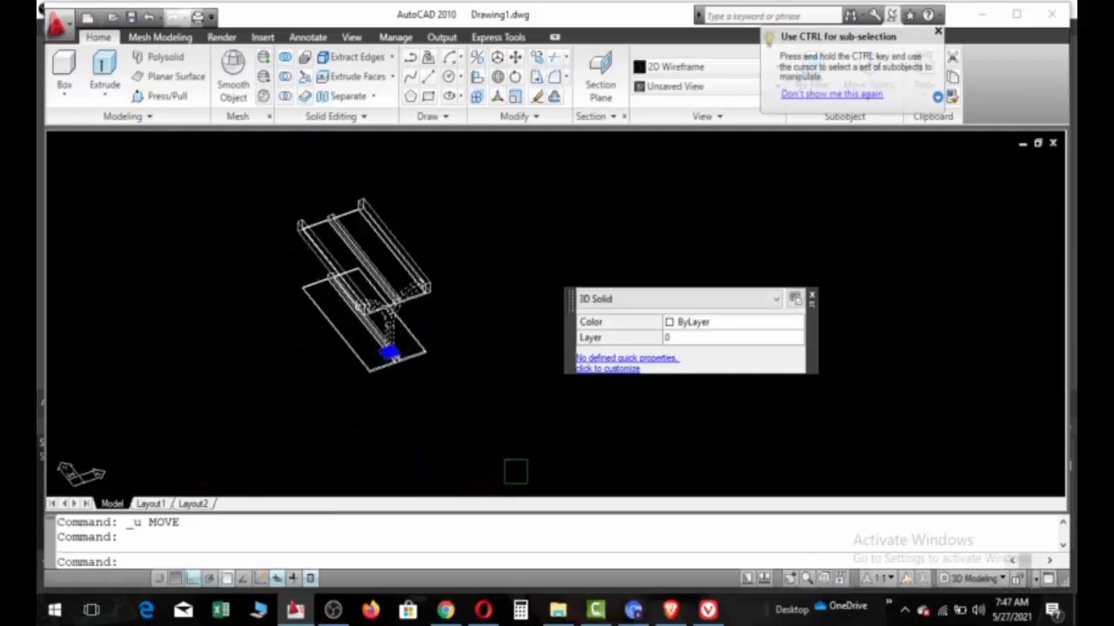
{"action": "key", "text": "Return"}
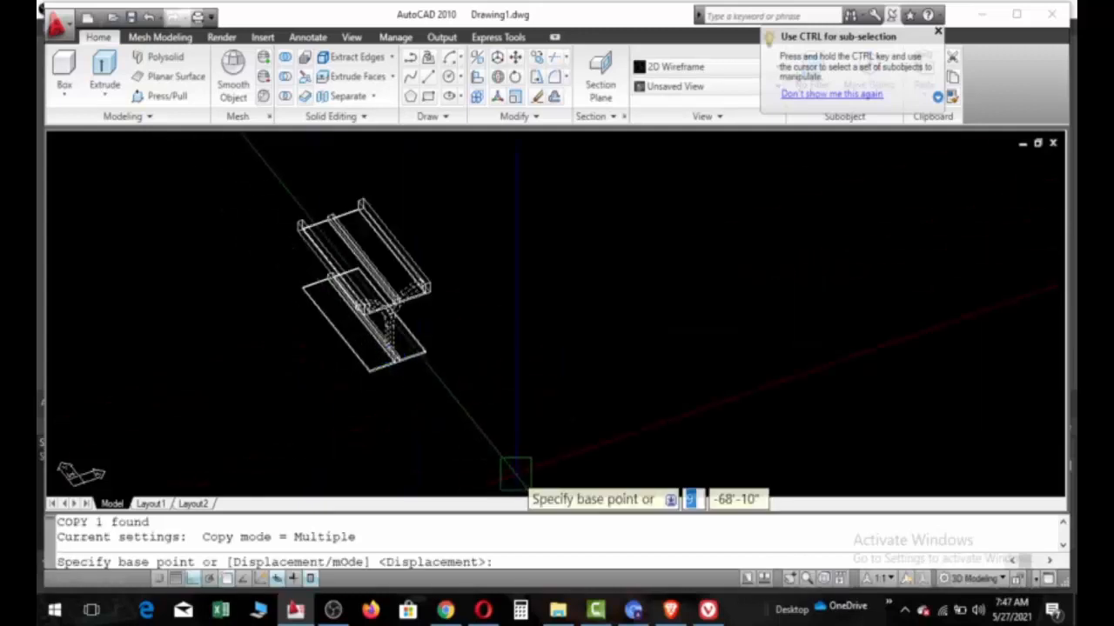
{"action": "left_click", "coordinate": [515, 474]}
{"action": "type", "text": "10"}
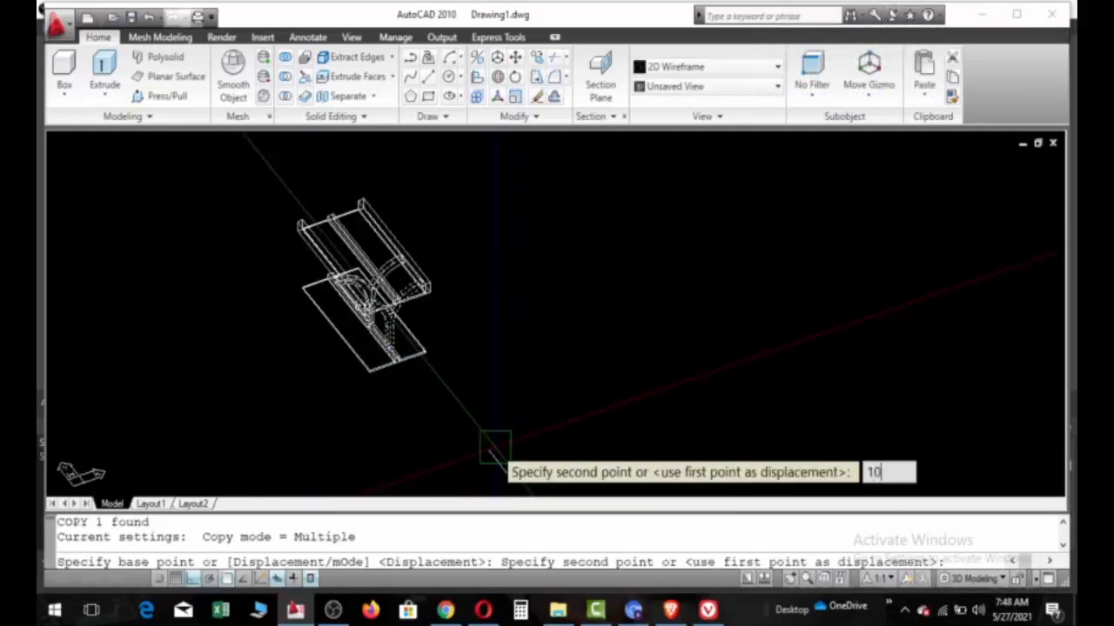
{"action": "type", "text": "'"}
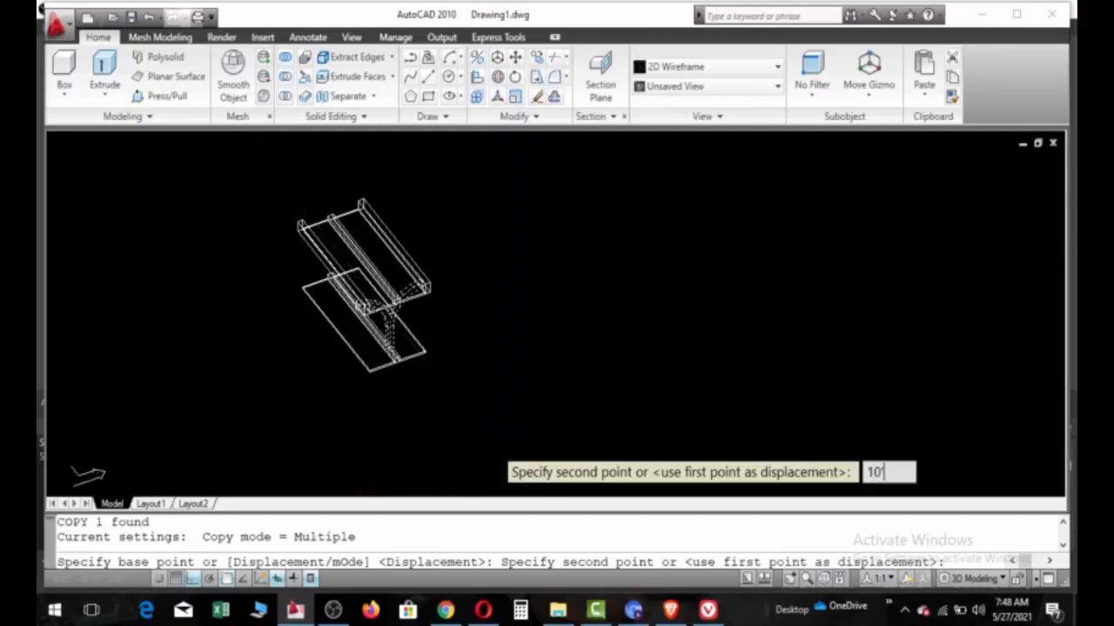
{"action": "key", "text": "Return"}
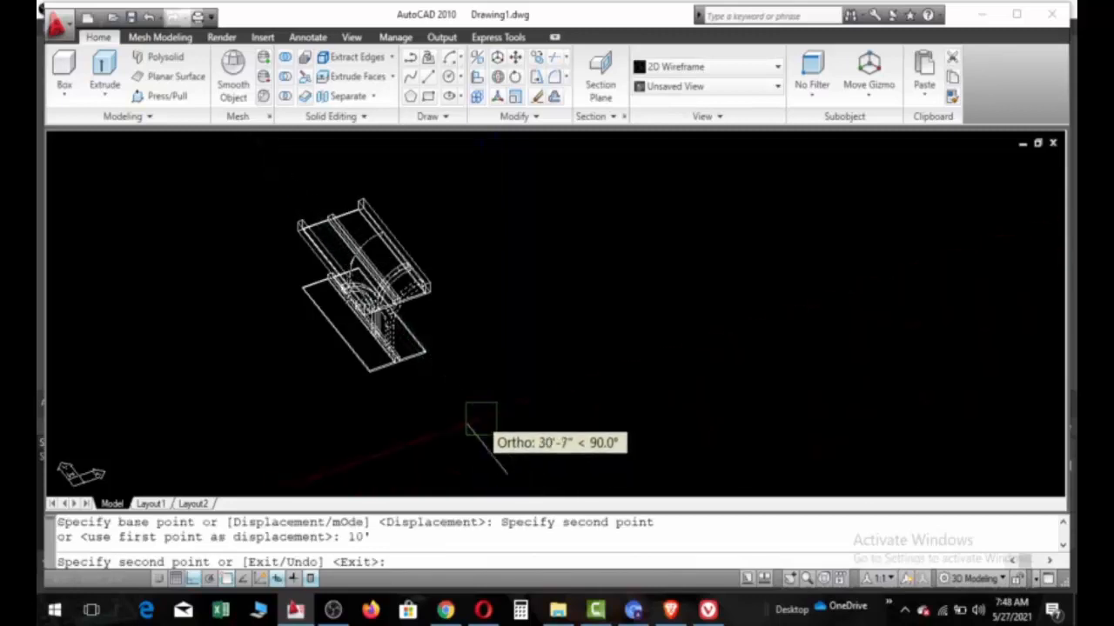
Step: Place further copies of the branching column along the beam at 20', 30' and 40' from the original, and finish copying
{"action": "type", "text": "20"}
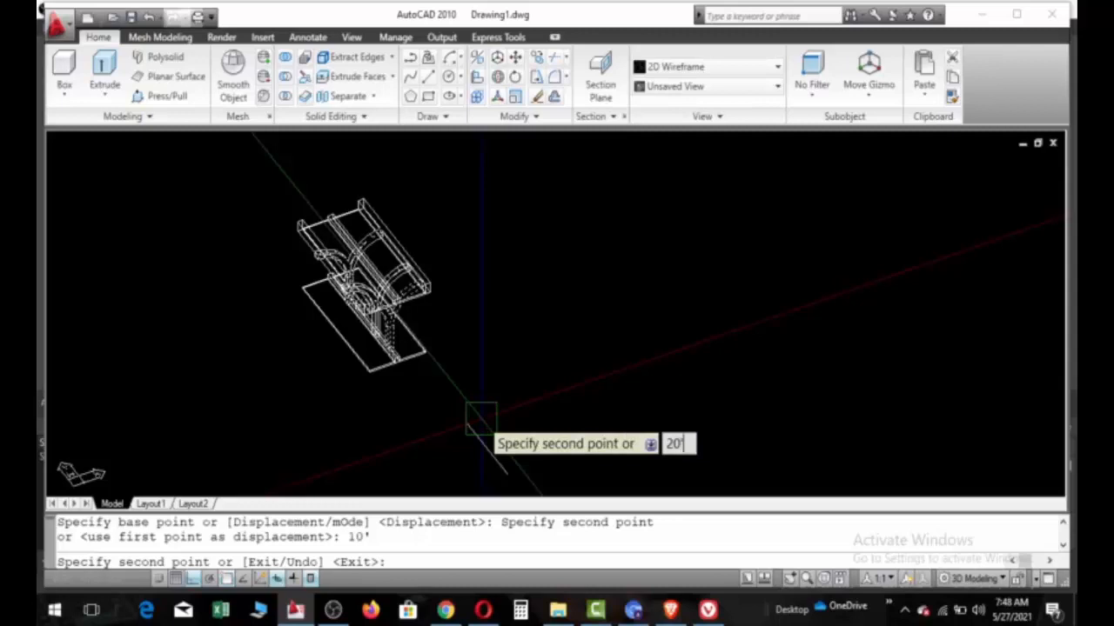
{"action": "type", "text": "'"}
{"action": "key", "text": "Return"}
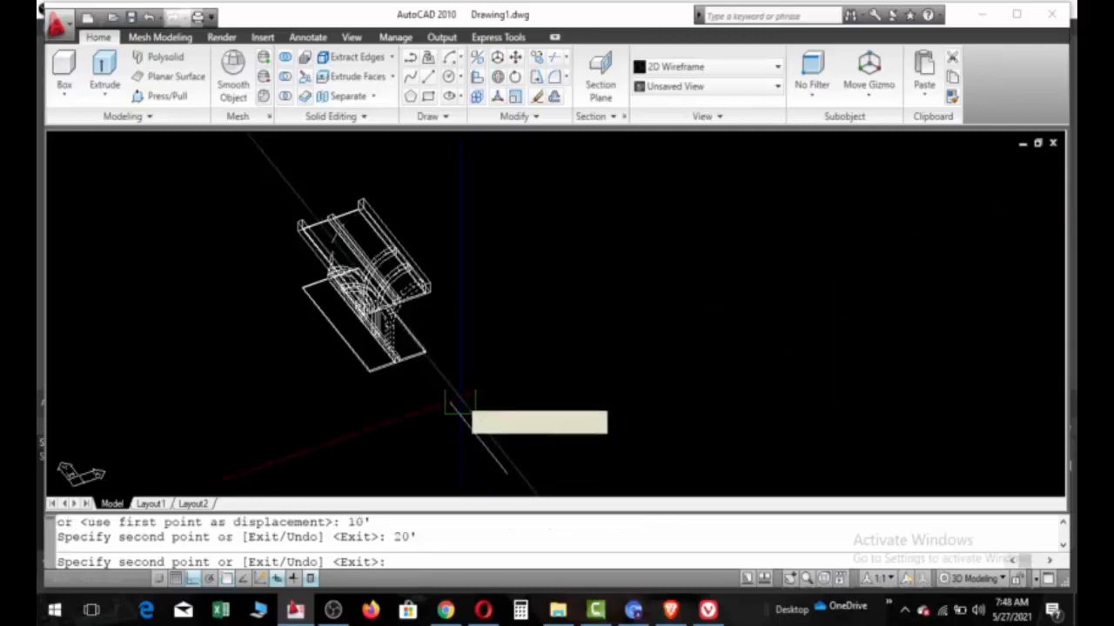
{"action": "type", "text": "30"}
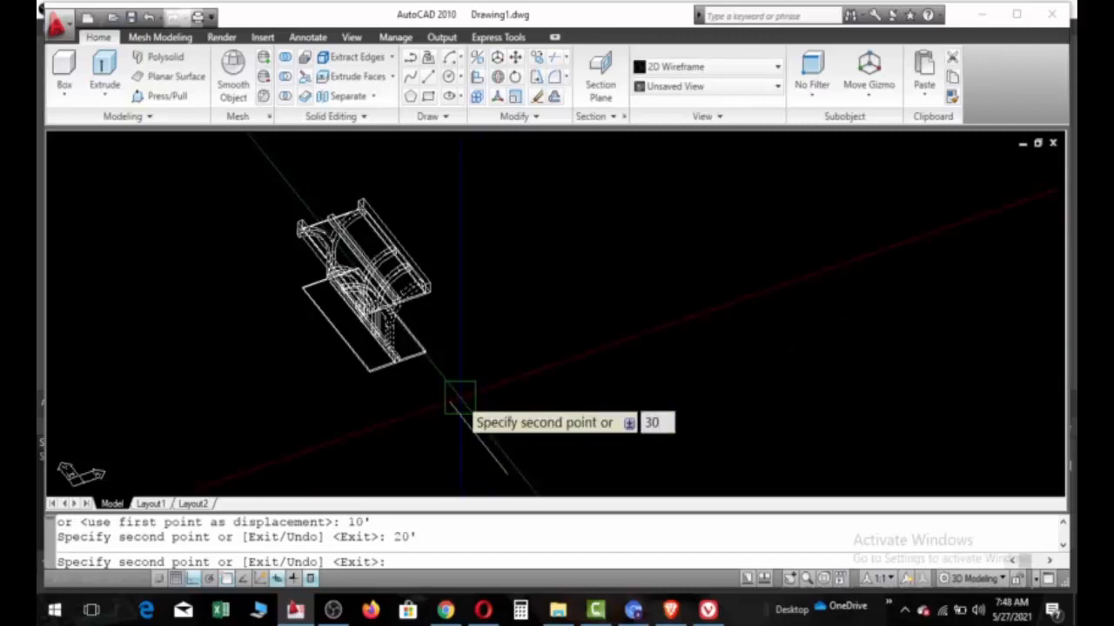
{"action": "type", "text": "'"}
{"action": "key", "text": "Return"}
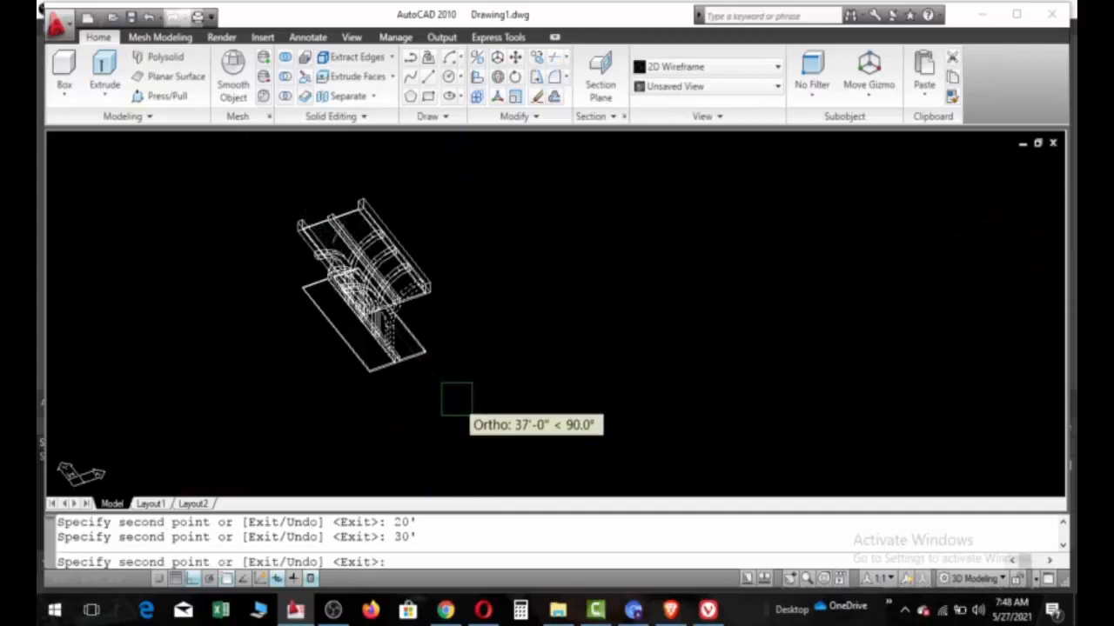
{"action": "type", "text": "40'"}
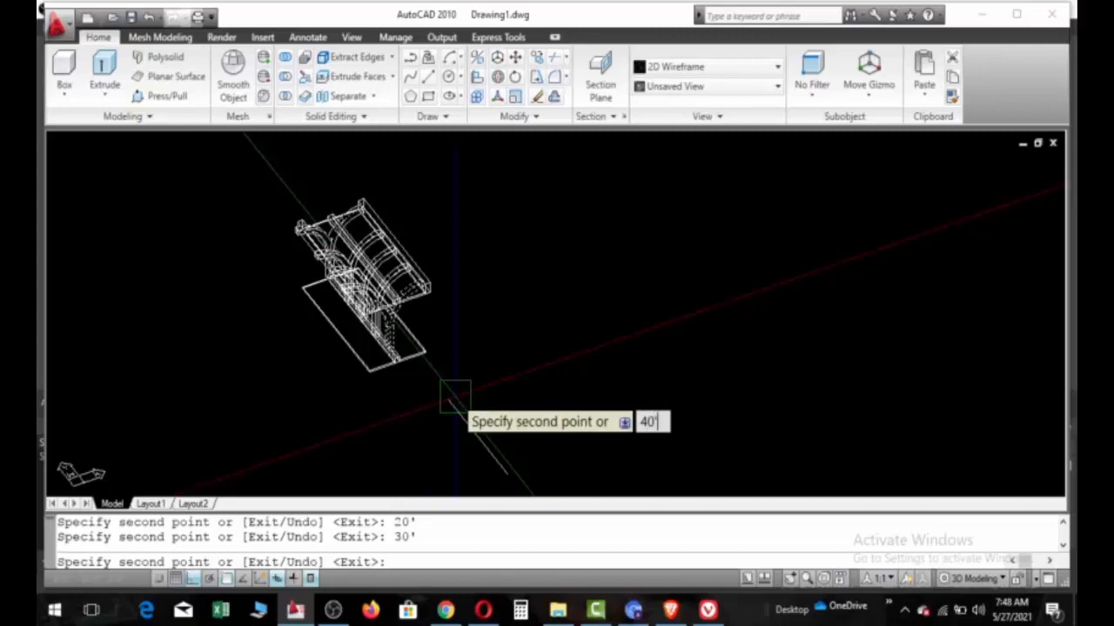
{"action": "key", "text": "Return"}
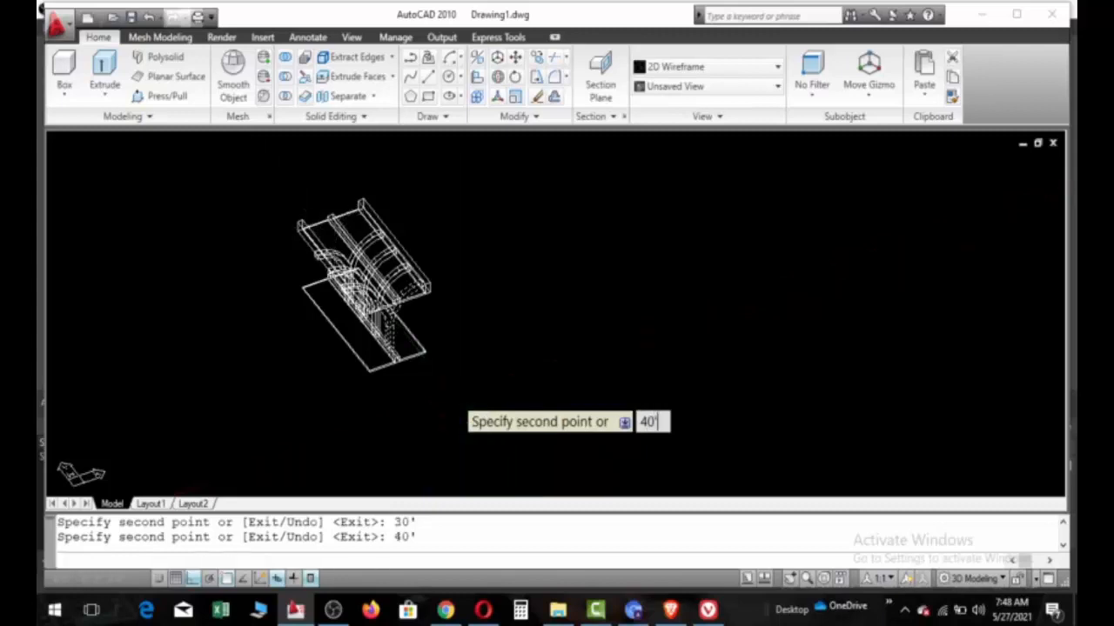
{"action": "key", "text": "Return"}
Step: Examine the row of columns between the two levels in wireframe, from close up and from several angles
{"action": "scroll", "coordinate": [423, 377], "scroll_direction": "up", "scroll_amount": 6}
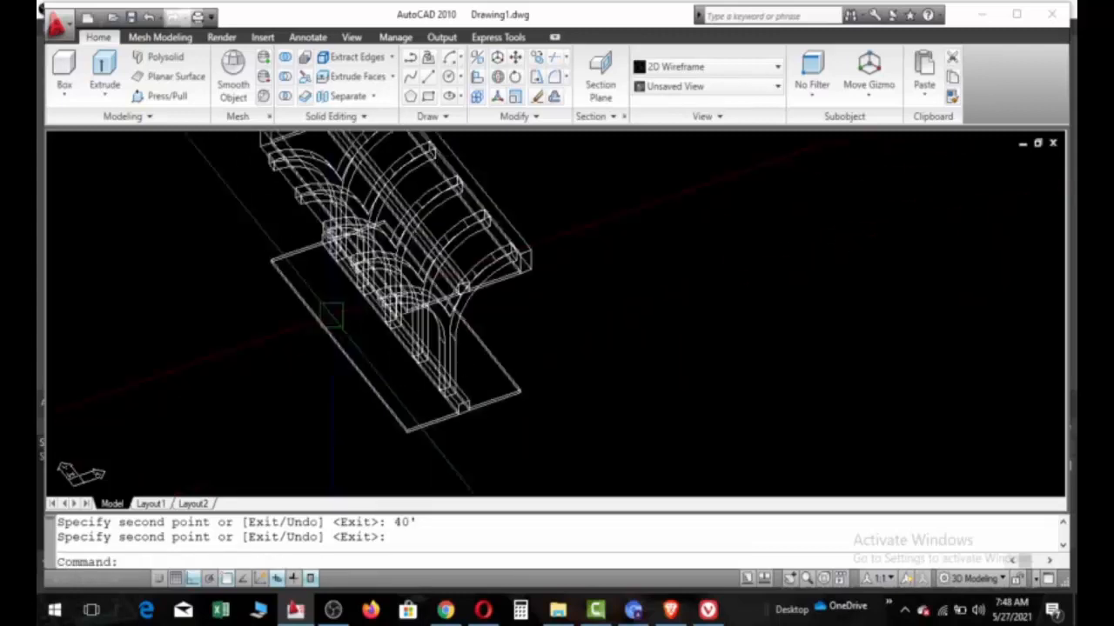
{"action": "scroll", "coordinate": [326, 205], "scroll_direction": "down", "scroll_amount": 8}
{"action": "scroll", "coordinate": [333, 213], "scroll_direction": "up", "scroll_amount": 6}
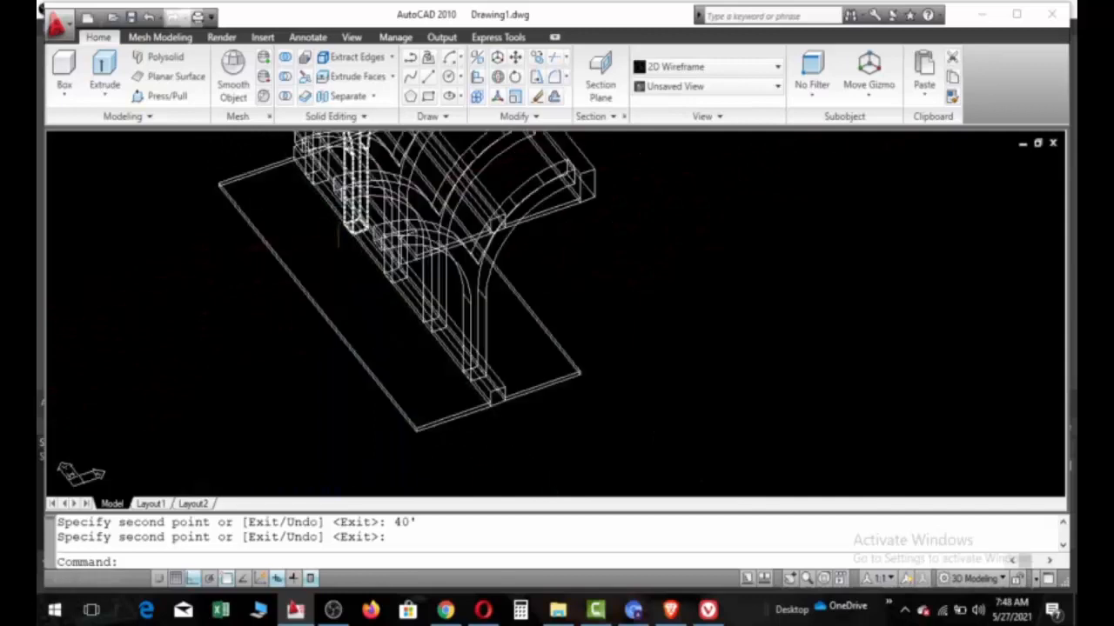
{"action": "scroll", "coordinate": [380, 328], "scroll_direction": "down", "scroll_amount": 3}
{"action": "scroll", "coordinate": [442, 331], "scroll_direction": "up", "scroll_amount": 2}
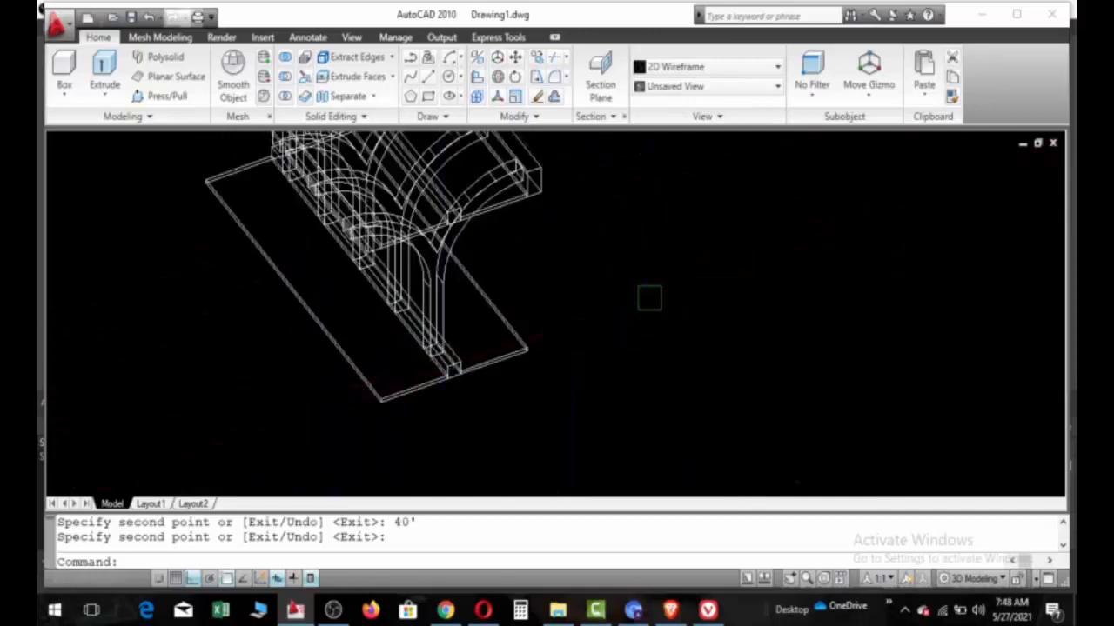
{"action": "scroll", "coordinate": [648, 299], "scroll_direction": "down", "scroll_amount": 3}
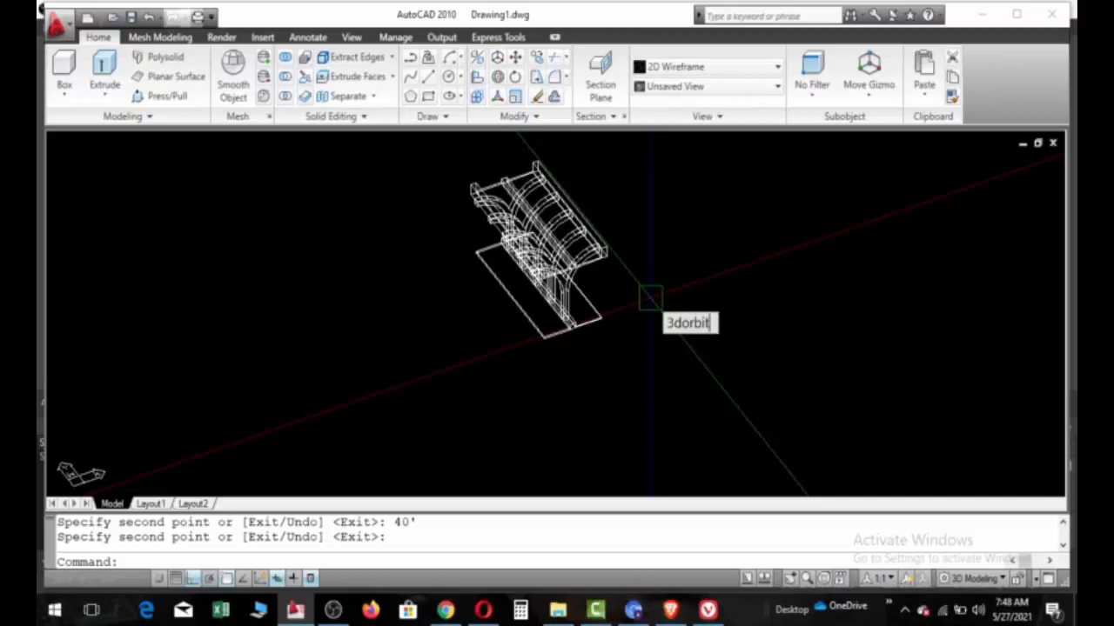
{"action": "key", "text": "Return"}
{"action": "left_click_drag", "start_coordinate": [642, 320], "coordinate": [627, 298]}
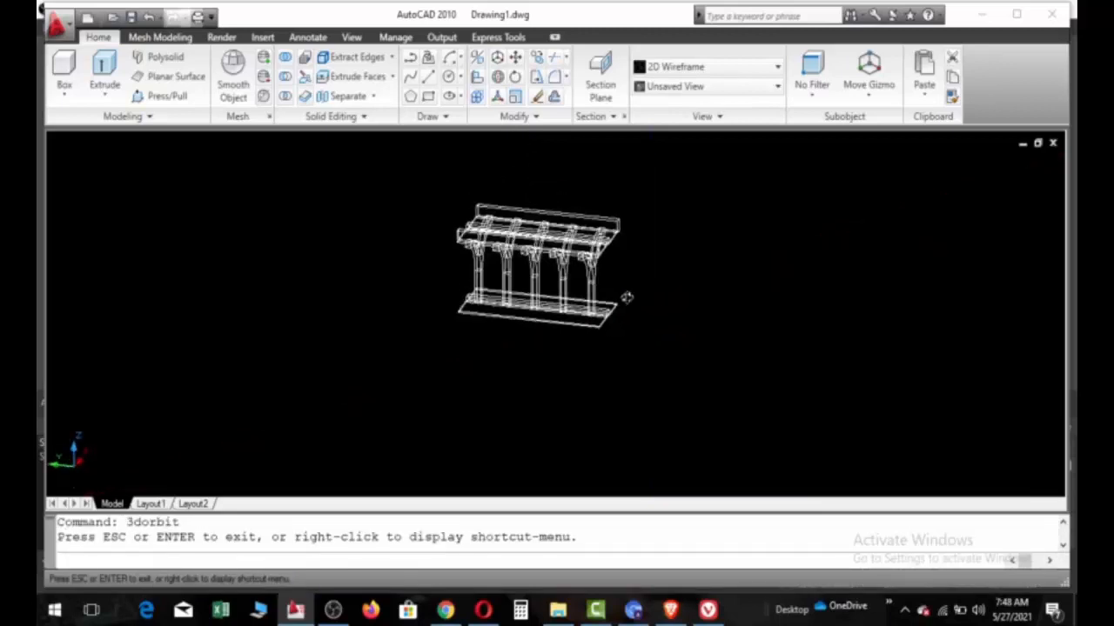
{"action": "scroll", "coordinate": [480, 316], "scroll_direction": "up", "scroll_amount": 5}
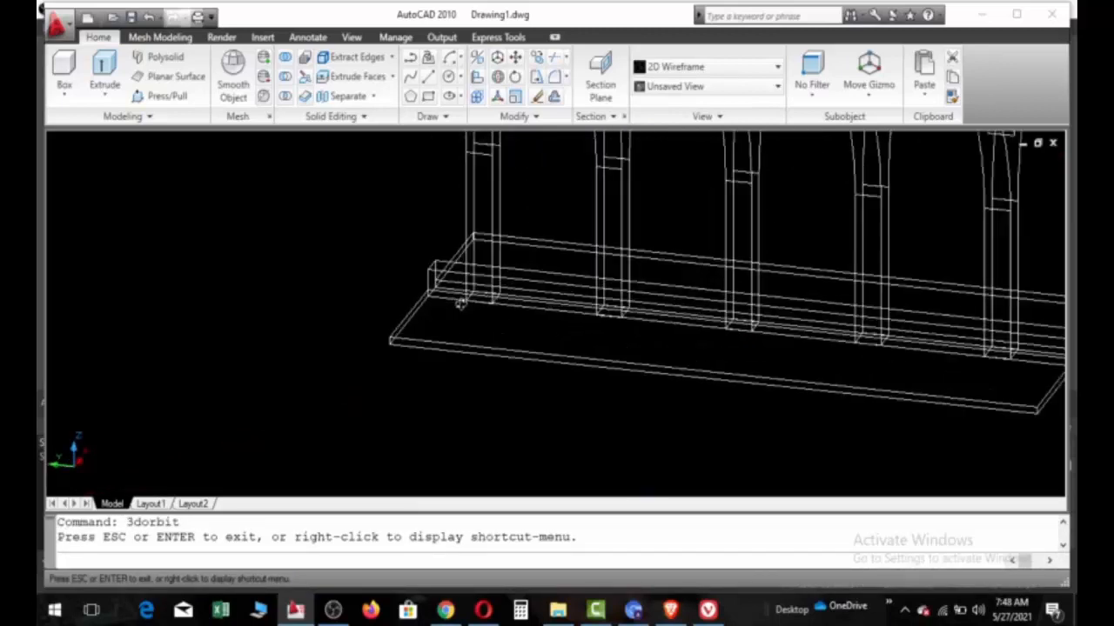
{"action": "scroll", "coordinate": [398, 313], "scroll_direction": "down", "scroll_amount": 3}
{"action": "left_click_drag", "start_coordinate": [749, 275], "coordinate": [682, 267]}
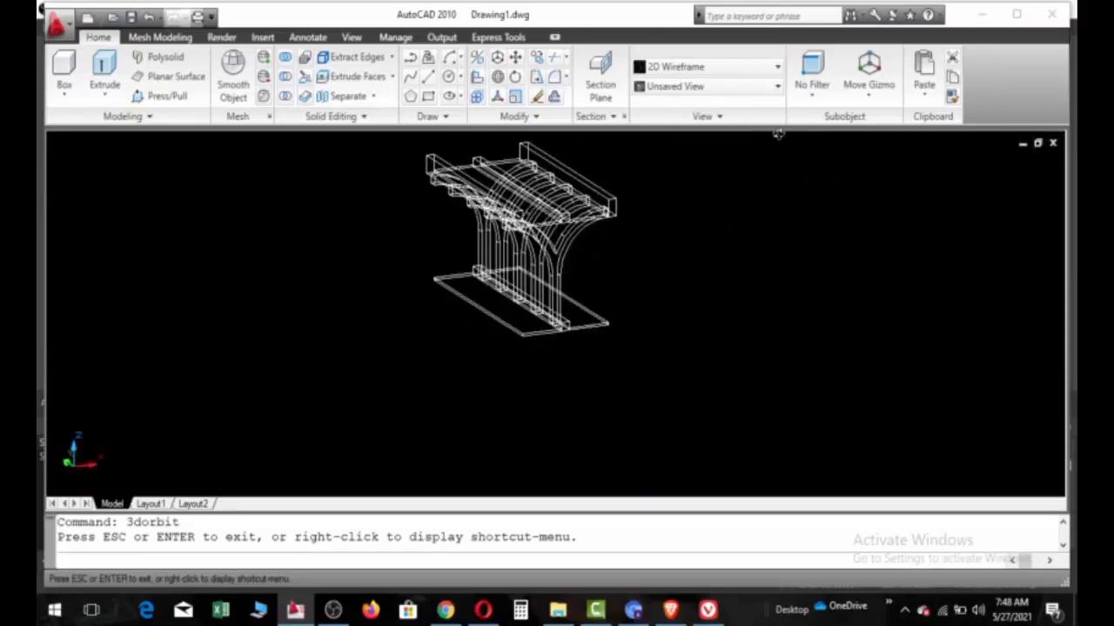
Step: Leave the orbit view and shade the model with the Conceptual visual style
{"action": "key", "text": "Escape"}
{"action": "left_click", "coordinate": [777, 67]}
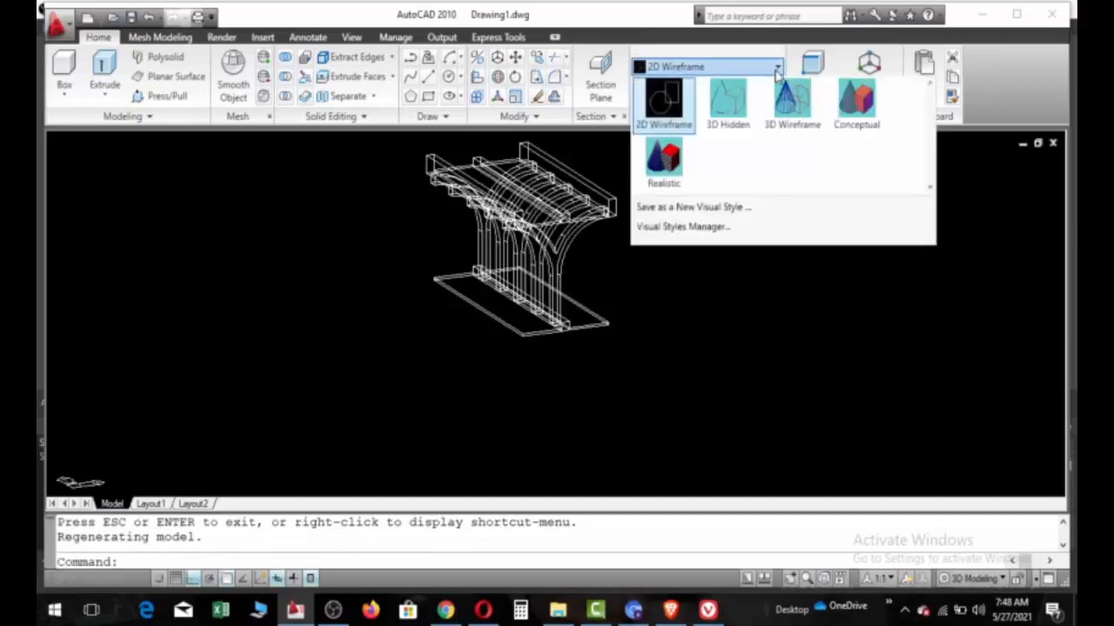
{"action": "left_click", "coordinate": [856, 99]}
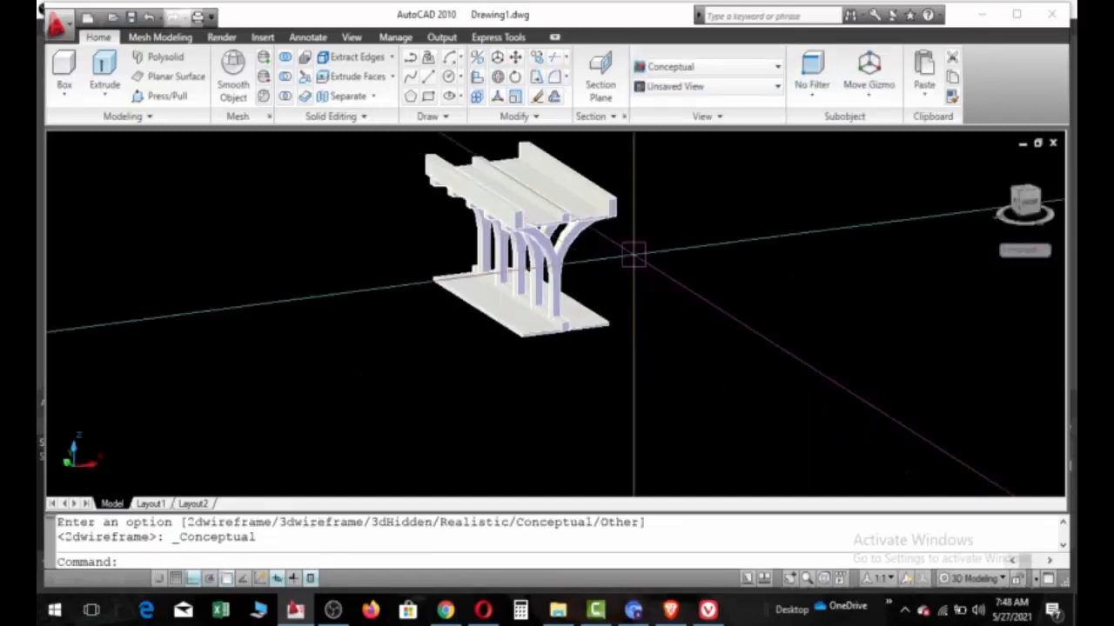
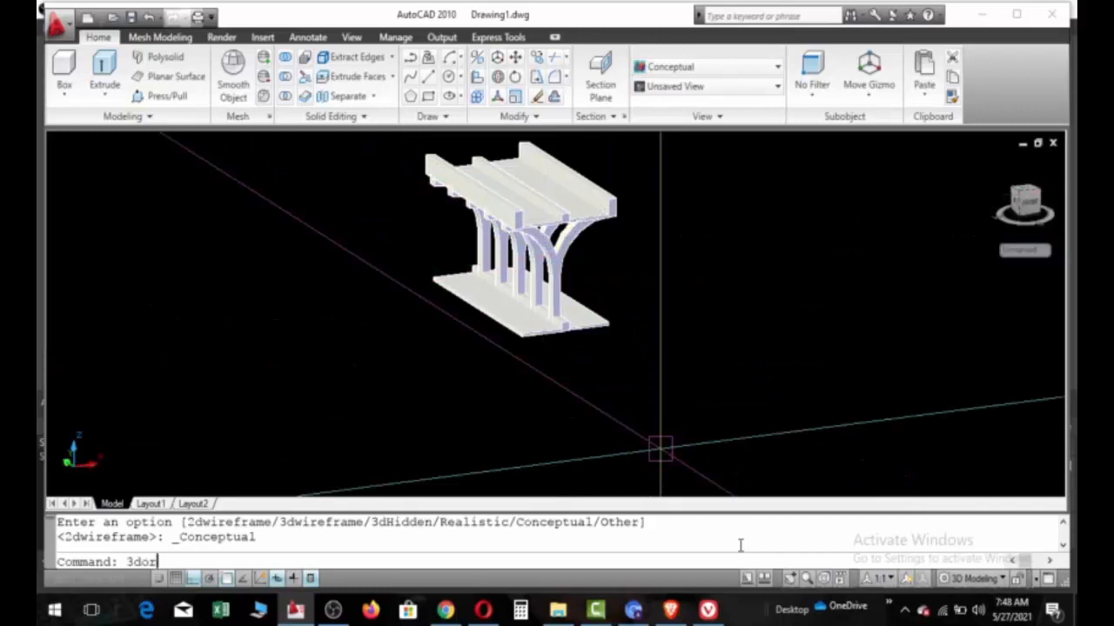
Step: Orbit the shaded structure to examine the upper deck, the branching columns and the base from several angles
{"action": "type", "text": "t"}
{"action": "key", "text": "Return"}
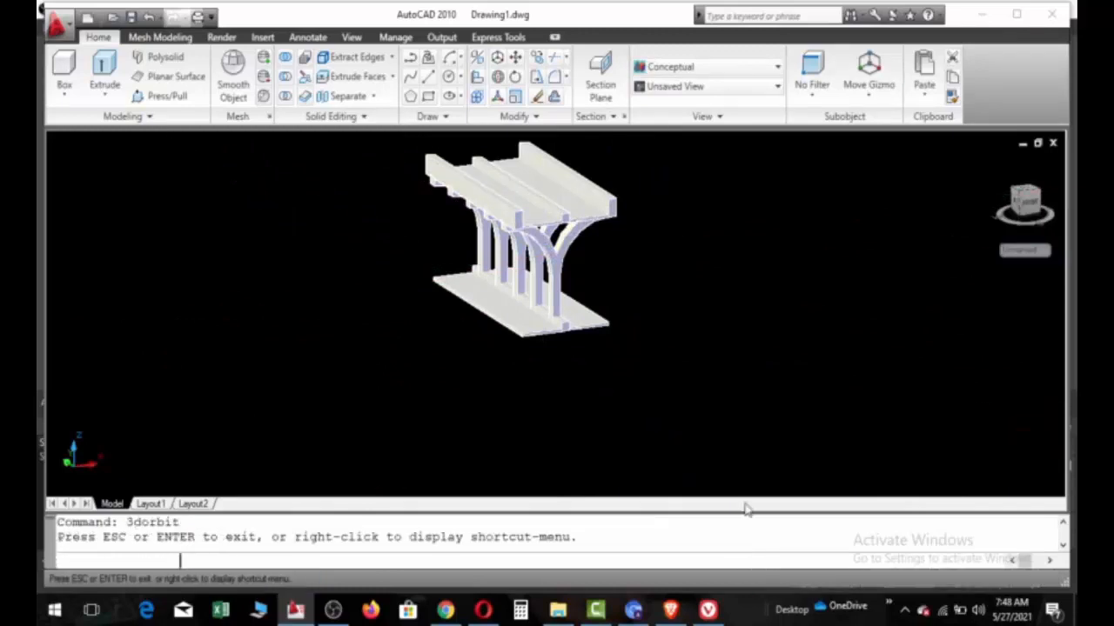
{"action": "left_click_drag", "start_coordinate": [610, 342], "coordinate": [646, 383]}
{"action": "left_click_drag", "start_coordinate": [569, 296], "coordinate": [553, 226]}
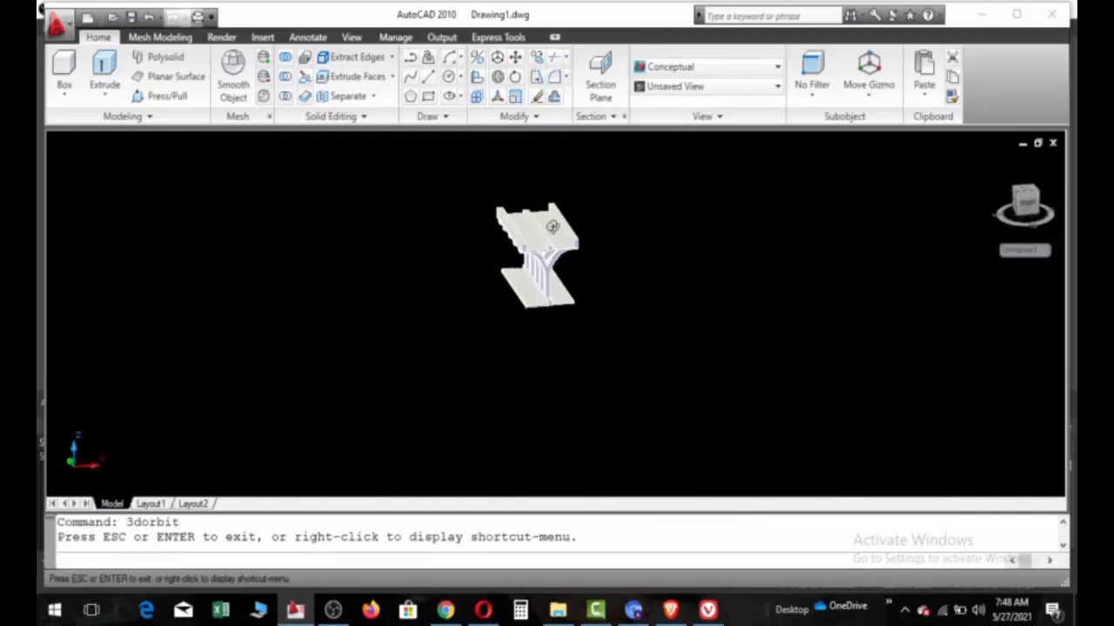
{"action": "left_click_drag", "start_coordinate": [614, 276], "coordinate": [590, 295]}
{"action": "scroll", "coordinate": [533, 259], "scroll_direction": "up", "scroll_amount": 8}
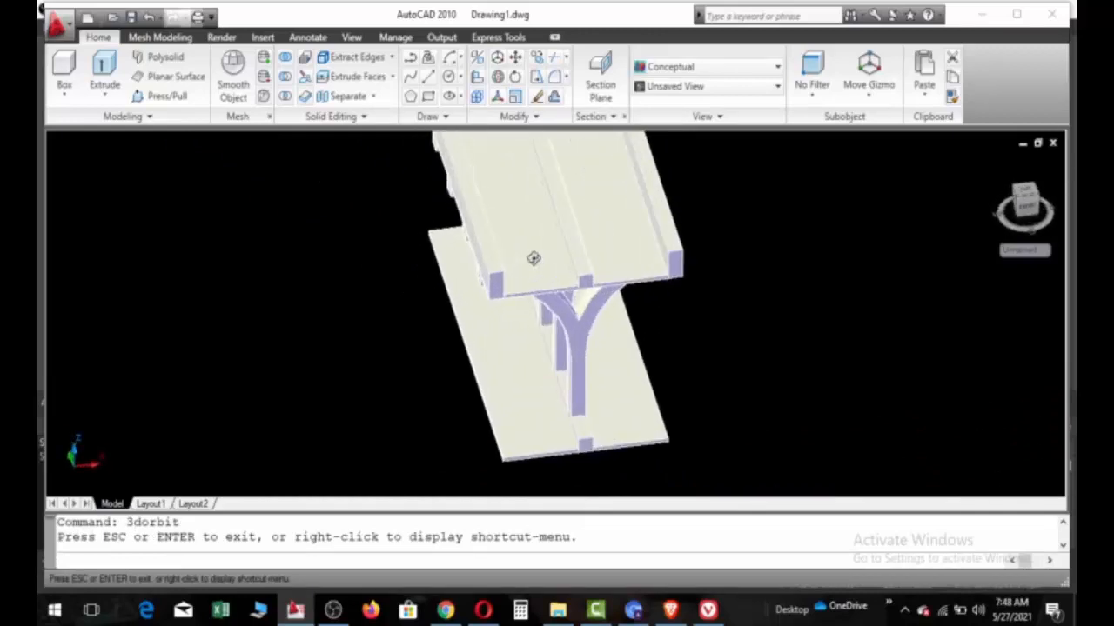
{"action": "left_click_drag", "start_coordinate": [707, 312], "coordinate": [751, 383]}
{"action": "scroll", "coordinate": [710, 353], "scroll_direction": "down", "scroll_amount": 3}
{"action": "key", "text": "Escape"}
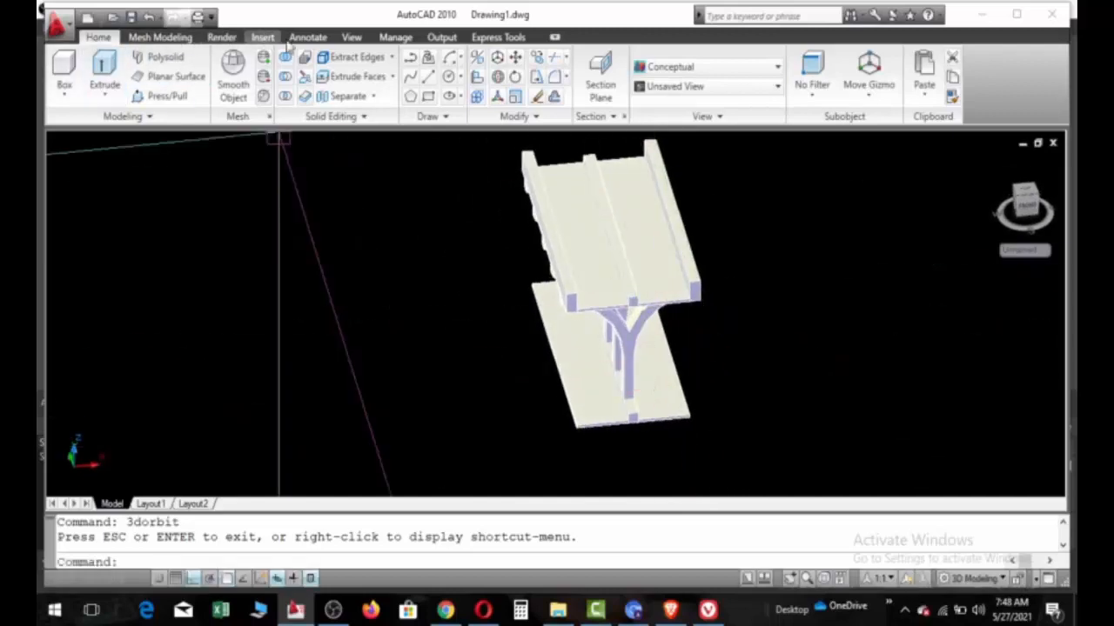
Step: Show the tool palettes and try to assign the Concrete.Cast-In-Place.Exposed Aggregate.Medium material to an upper-level panel
{"action": "left_click", "coordinate": [351, 37]}
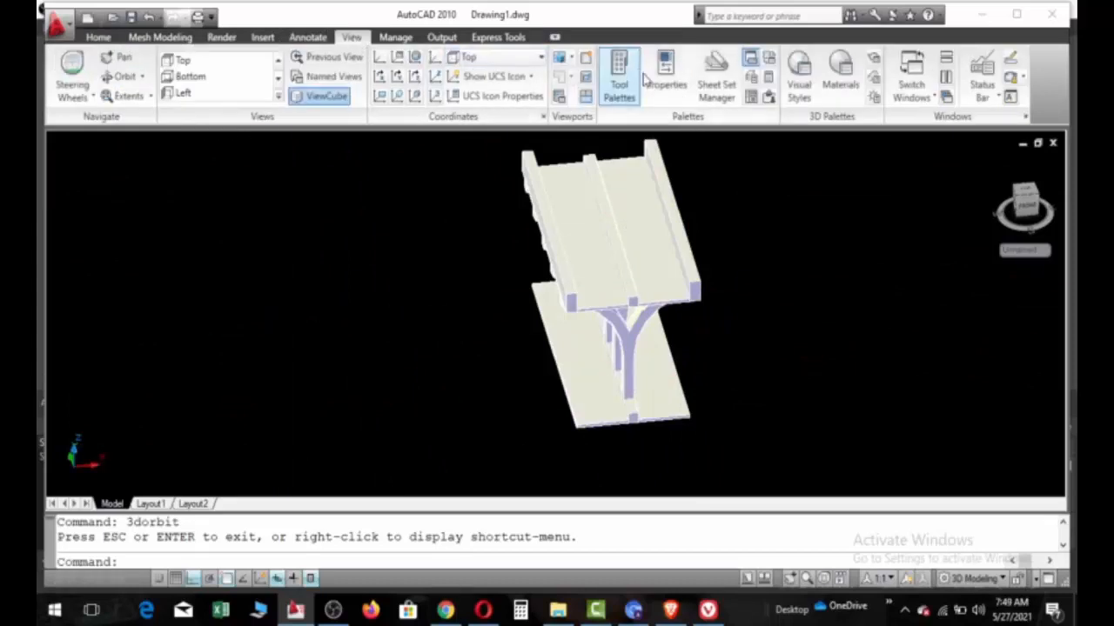
{"action": "left_click", "coordinate": [619, 77]}
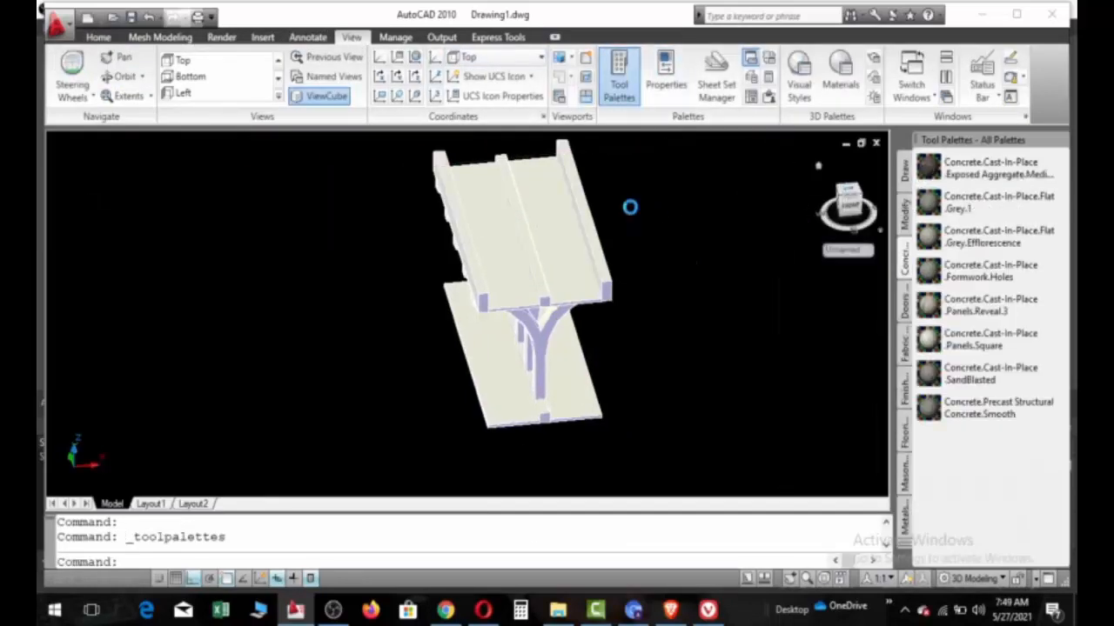
{"action": "left_click_drag", "start_coordinate": [630, 207], "coordinate": [567, 259]}
{"action": "left_click", "coordinate": [688, 342]}
{"action": "left_click_drag", "start_coordinate": [607, 215], "coordinate": [567, 259]}
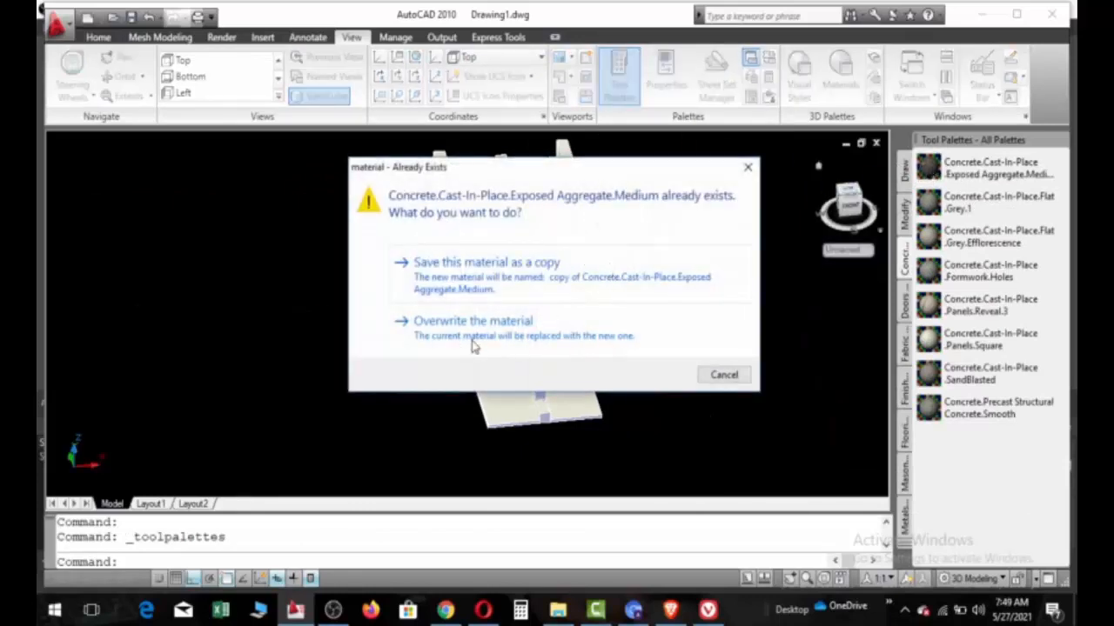
{"action": "left_click", "coordinate": [748, 167]}
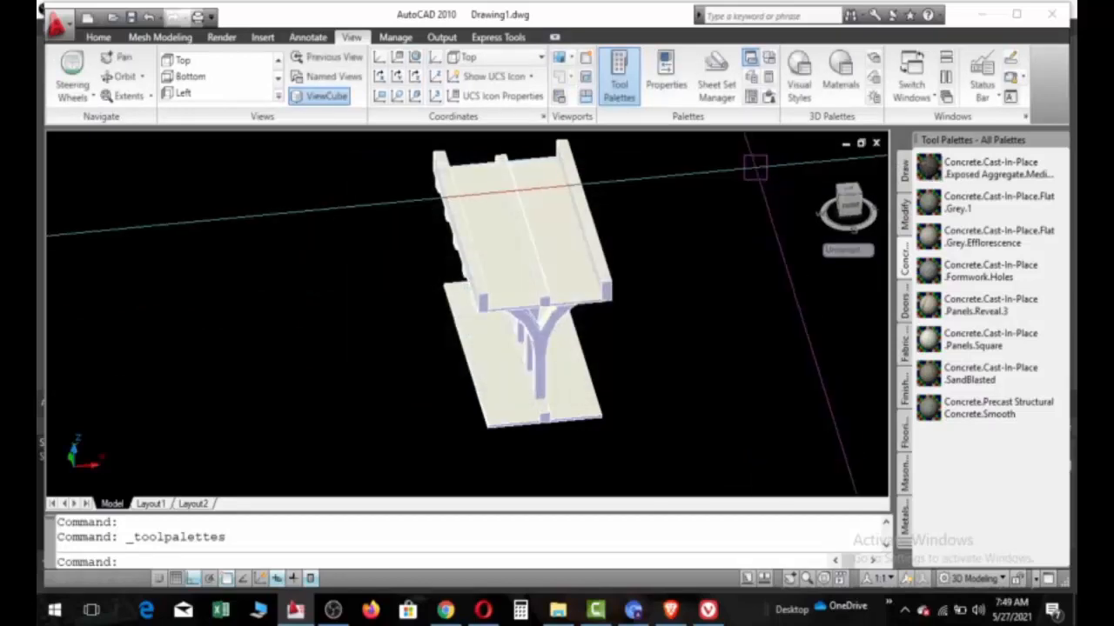
Step: Assign Concrete.Cast-In-Place.Exposed Aggregate.Medium to both upper-level floor panels, overwriting the existing material each time
{"action": "left_click_drag", "start_coordinate": [740, 239], "coordinate": [580, 259]}
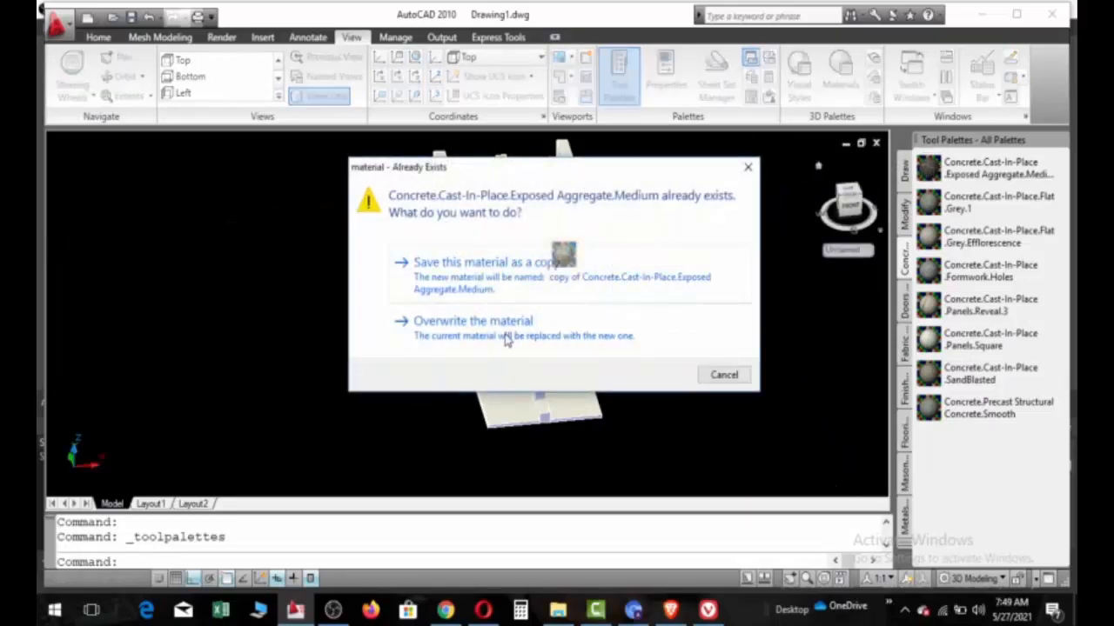
{"action": "left_click", "coordinate": [507, 337]}
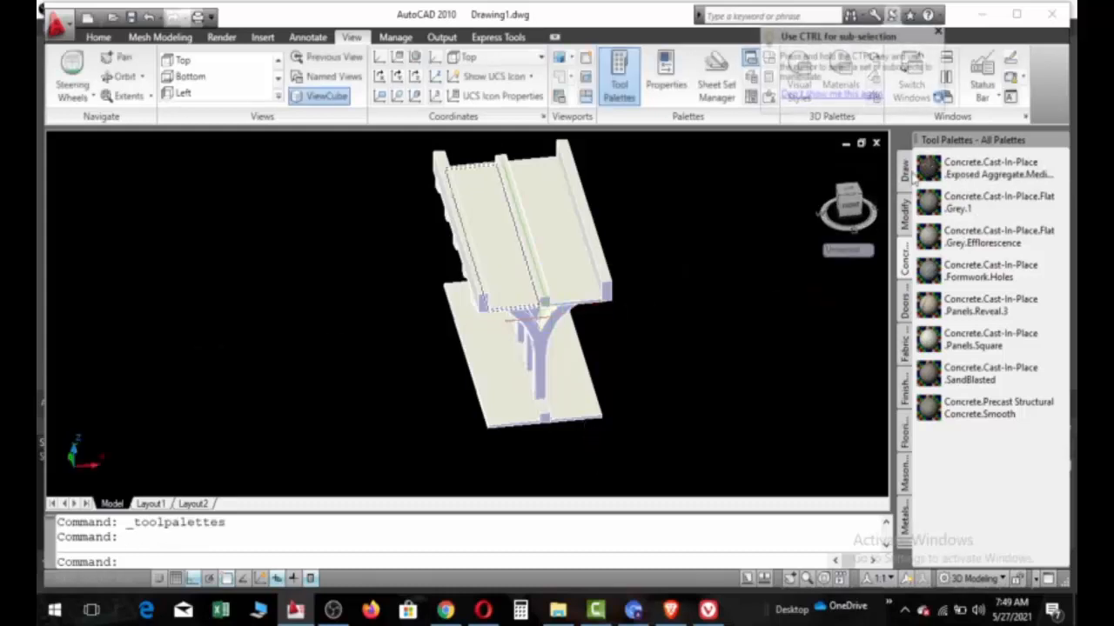
{"action": "left_click_drag", "start_coordinate": [928, 169], "coordinate": [522, 283]}
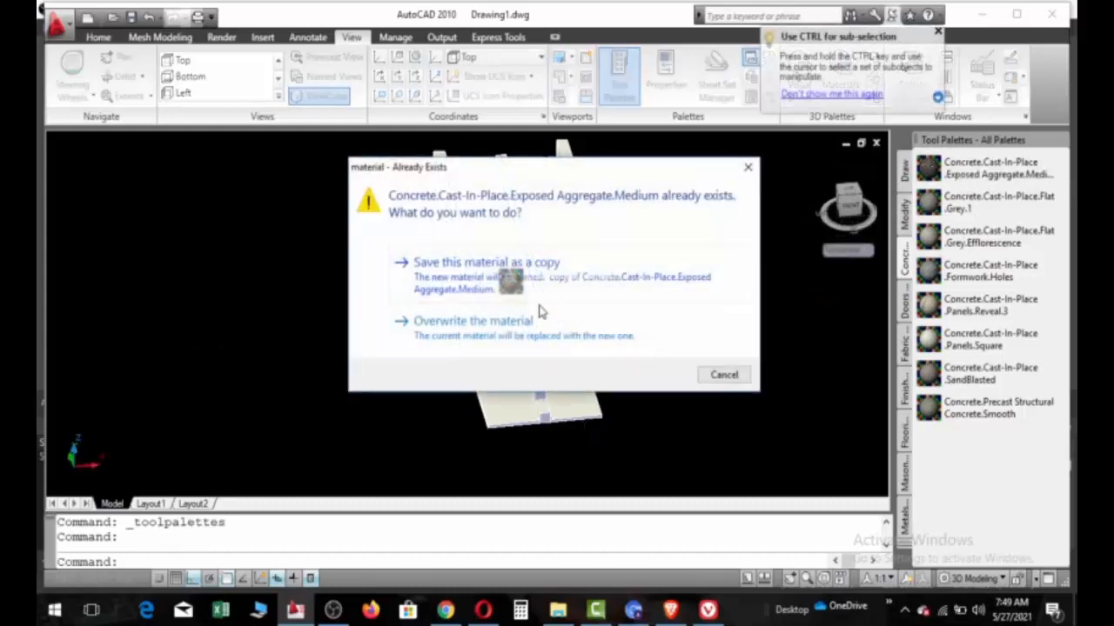
{"action": "left_click", "coordinate": [553, 330]}
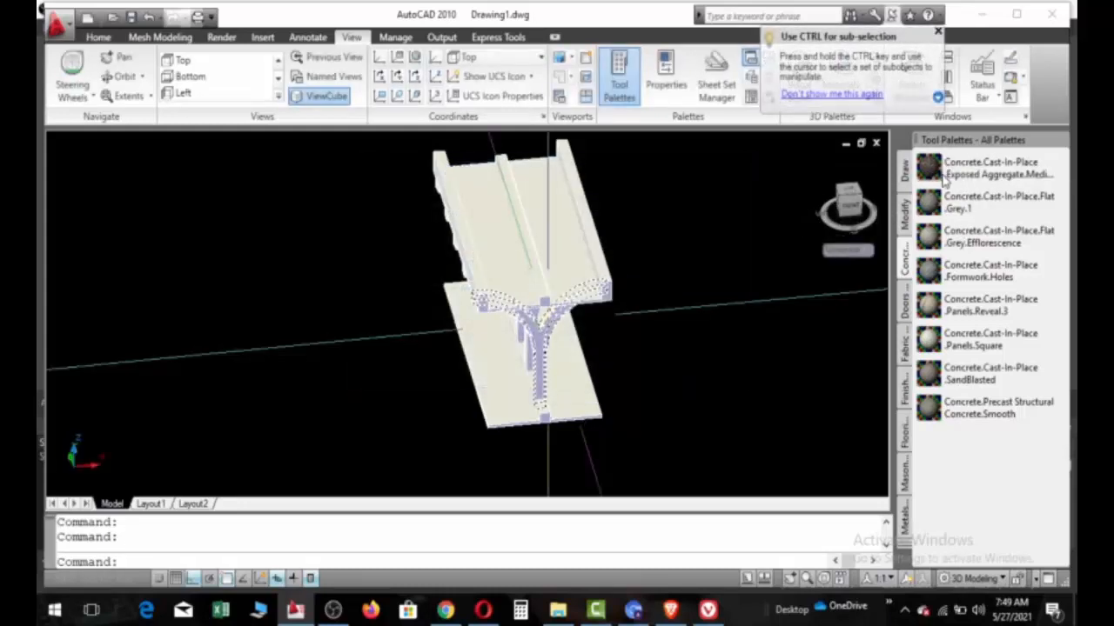
Step: Assign Concrete.Cast-In-Place.Exposed Aggregate.Medium to both base floor panels, overwriting the existing material each time
{"action": "left_click_drag", "start_coordinate": [928, 169], "coordinate": [520, 409]}
{"action": "left_click", "coordinate": [520, 338]}
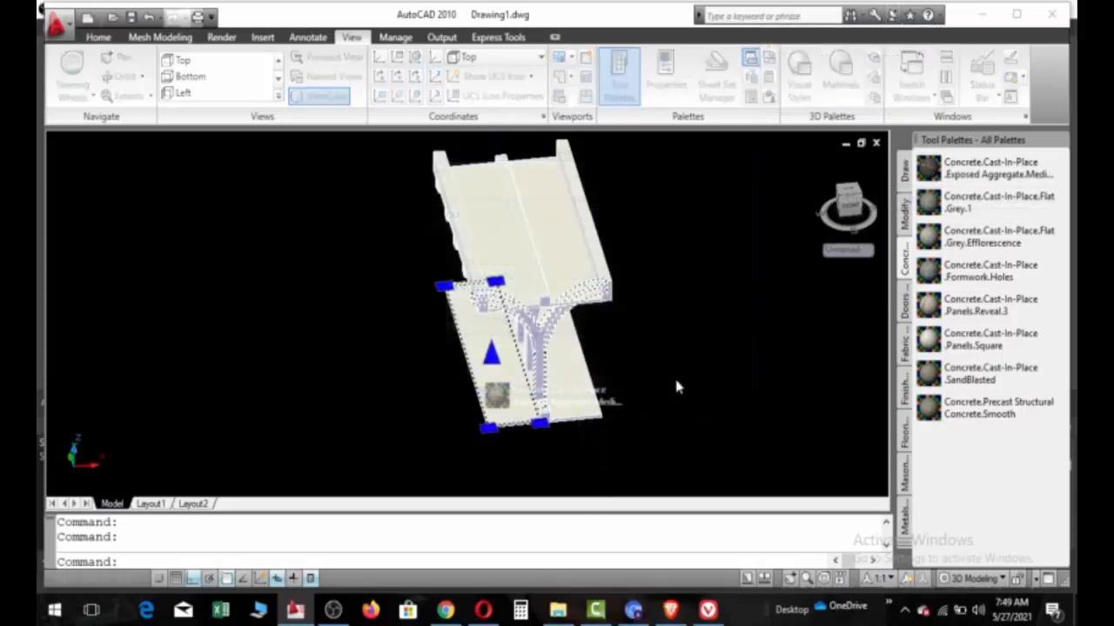
{"action": "scroll", "coordinate": [583, 418], "scroll_direction": "up", "scroll_amount": 2}
{"action": "left_click_drag", "start_coordinate": [927, 167], "coordinate": [561, 380]}
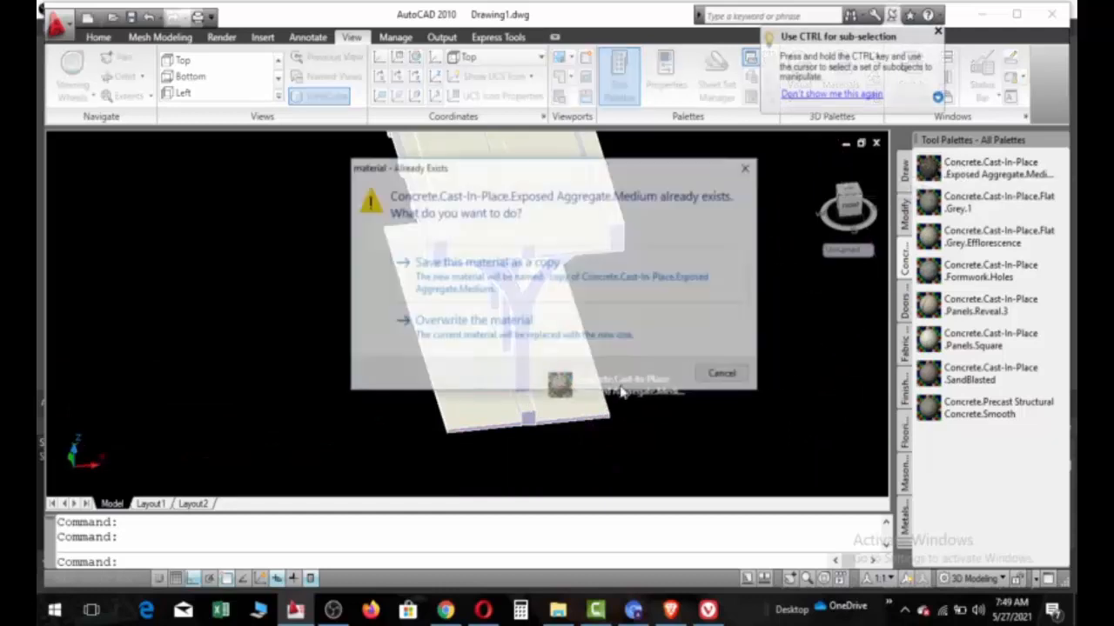
{"action": "left_click", "coordinate": [522, 337]}
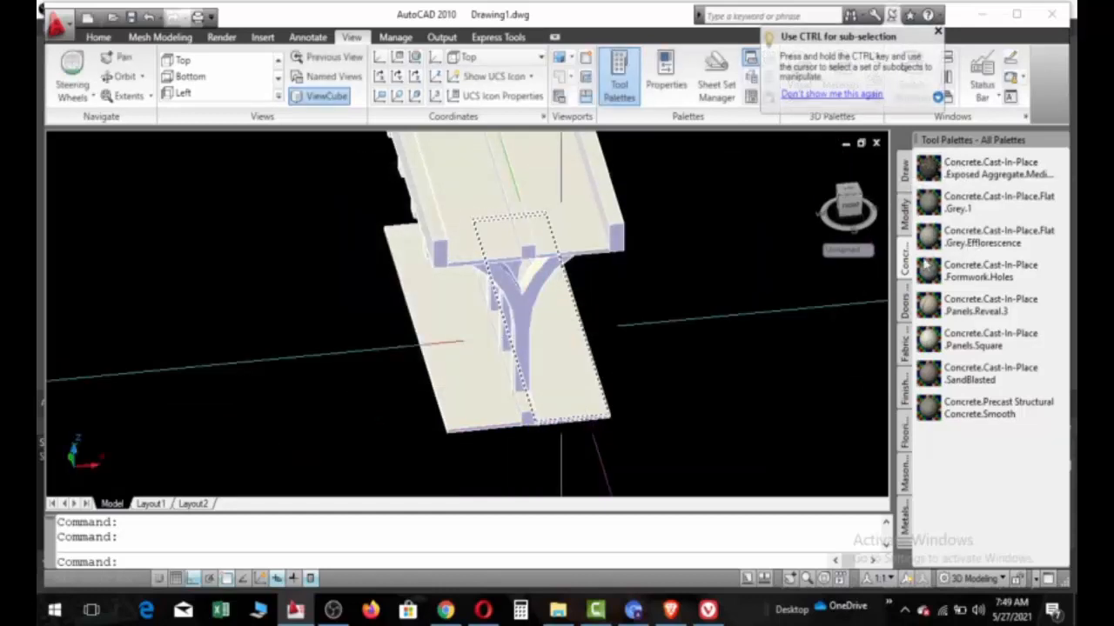
Step: Assign Concrete.Cast-In-Place.Flat.Grey.Efflorescence to the three upper-deck beams and the base beam, overwriting the existing material when asked
{"action": "left_click_drag", "start_coordinate": [970, 239], "coordinate": [616, 232]}
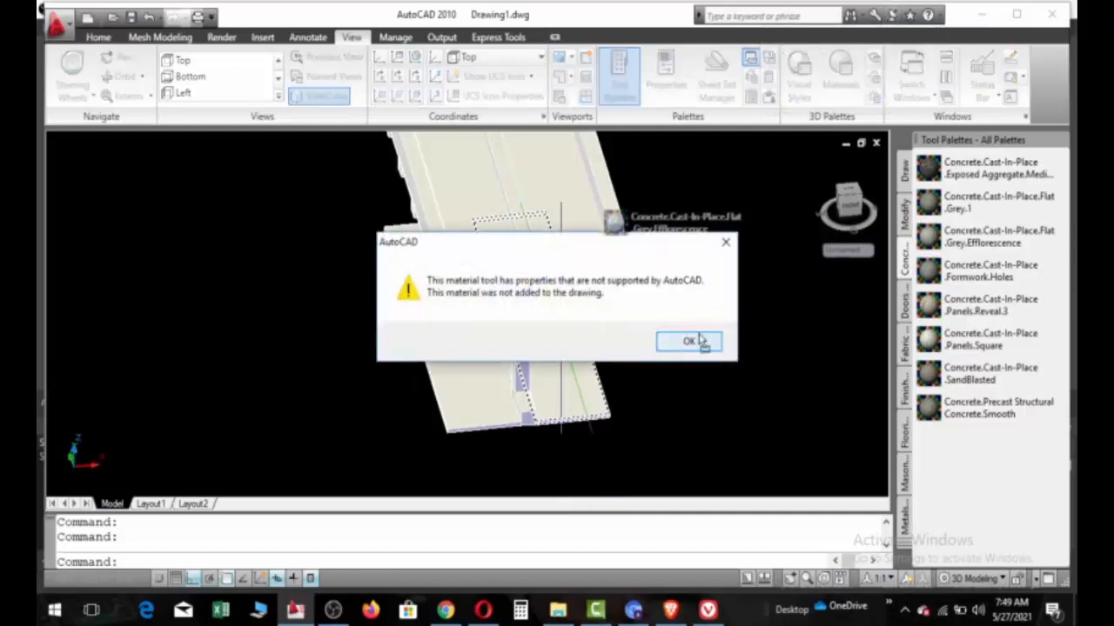
{"action": "left_click", "coordinate": [691, 341]}
{"action": "left_click_drag", "start_coordinate": [928, 237], "coordinate": [616, 233]}
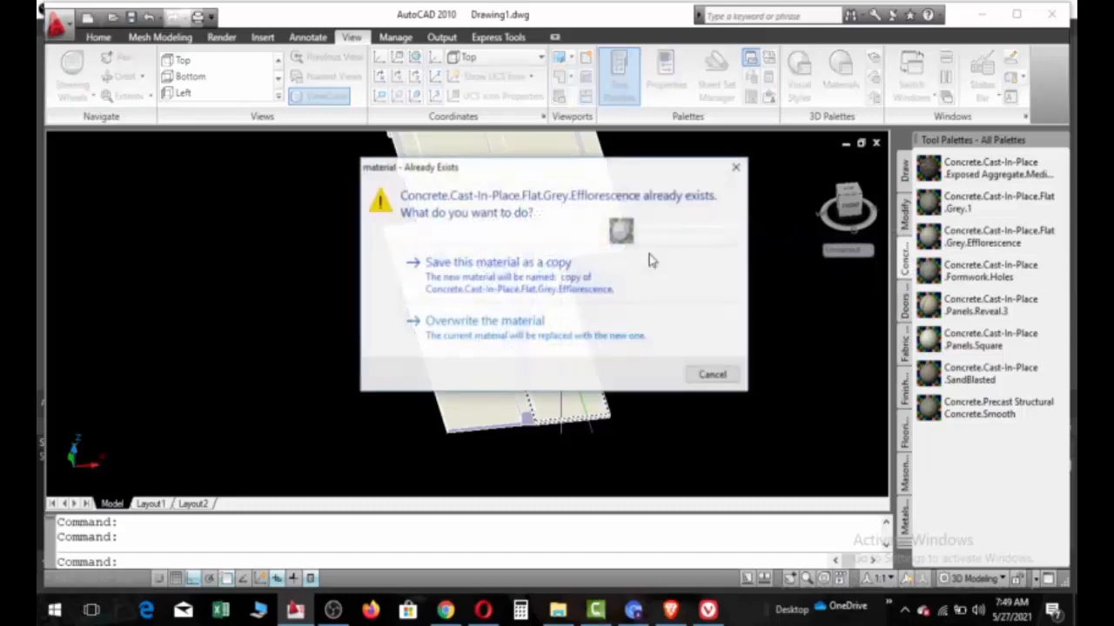
{"action": "left_click", "coordinate": [576, 338]}
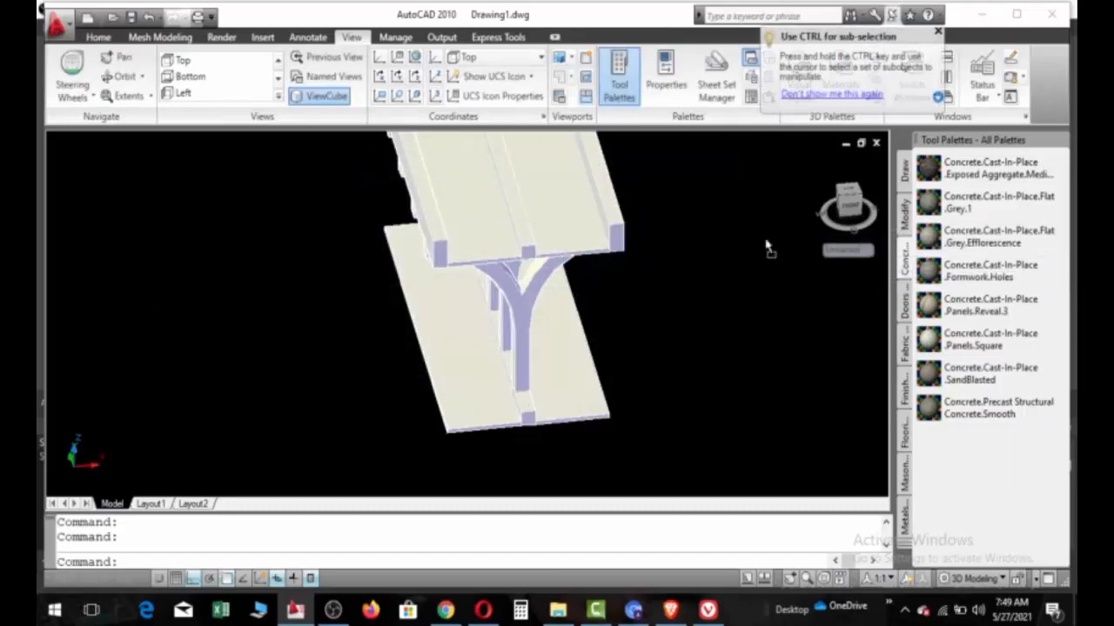
{"action": "left_click_drag", "start_coordinate": [770, 248], "coordinate": [530, 244]}
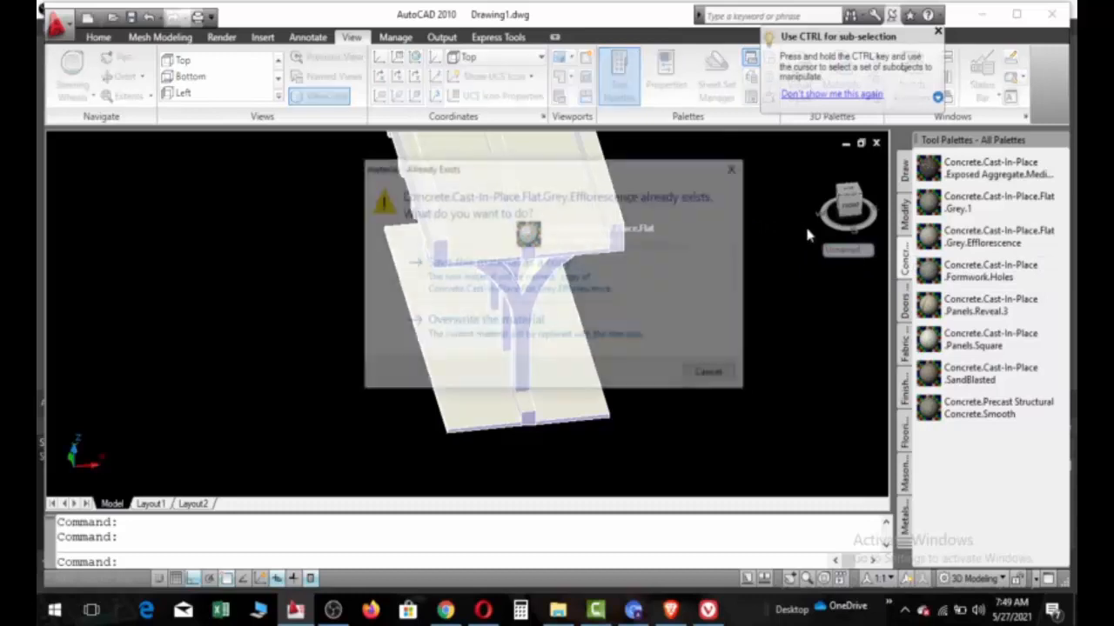
{"action": "left_click", "coordinate": [559, 333]}
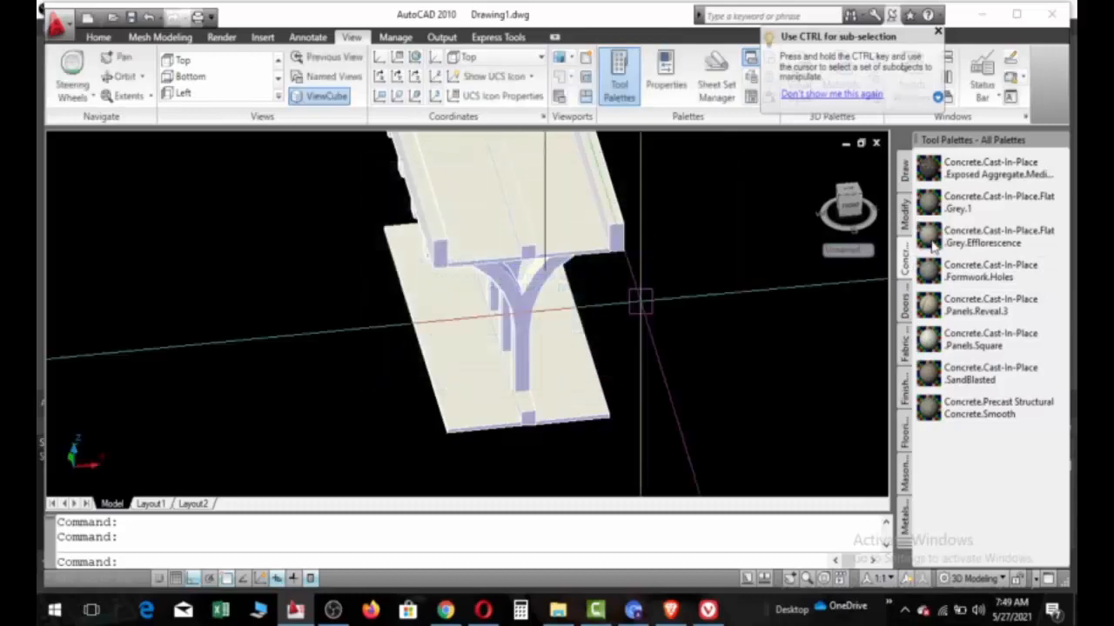
{"action": "left_click_drag", "start_coordinate": [477, 243], "coordinate": [438, 244]}
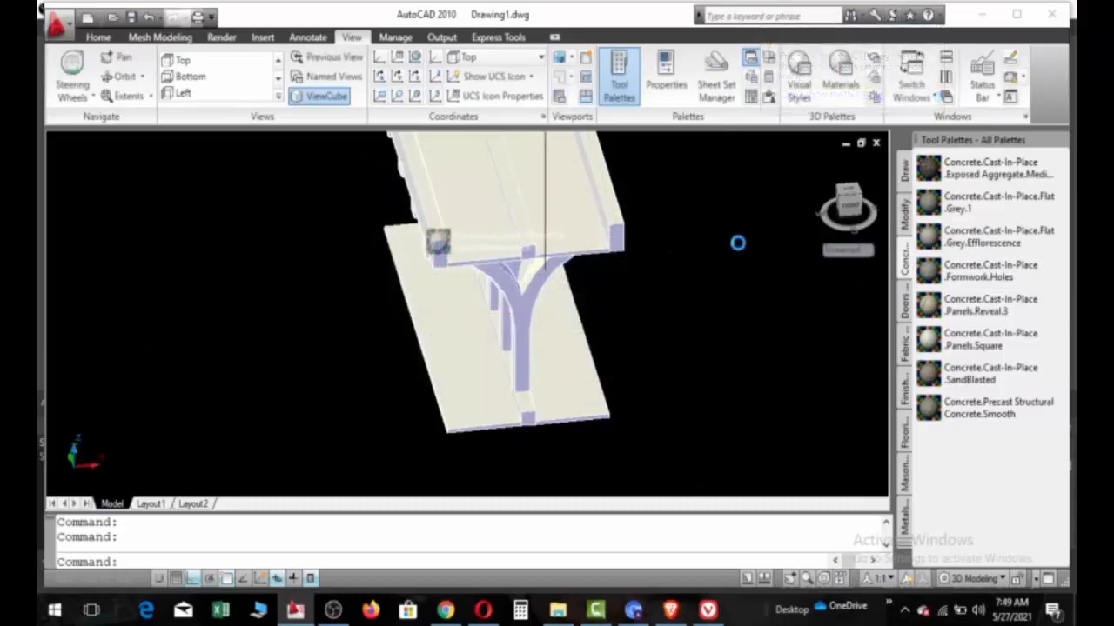
{"action": "left_click", "coordinate": [560, 339]}
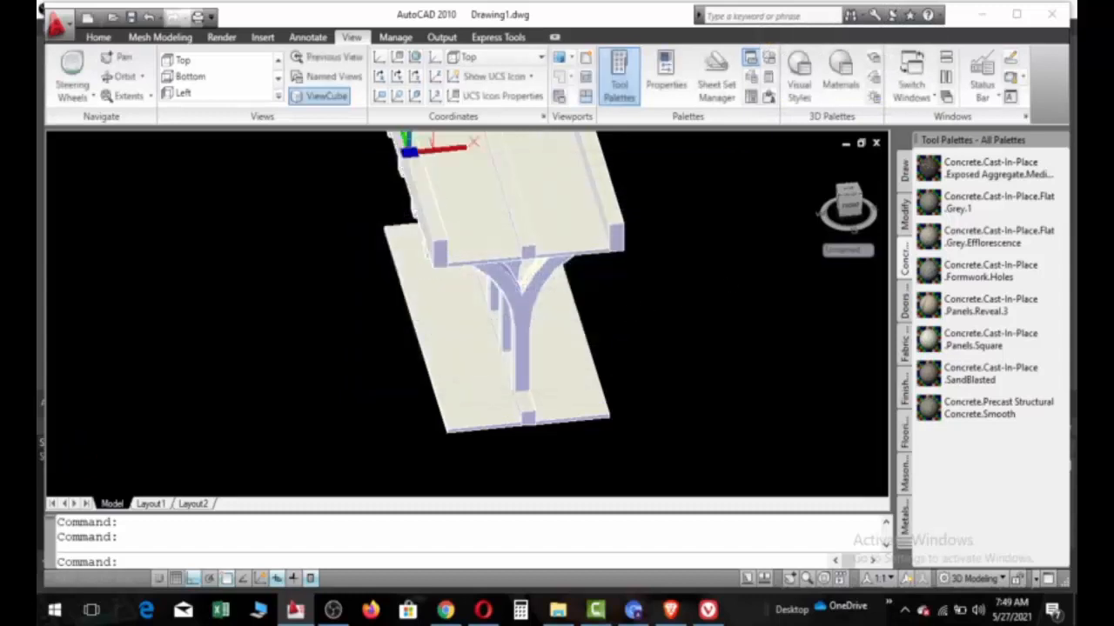
{"action": "left_click_drag", "start_coordinate": [938, 246], "coordinate": [535, 424]}
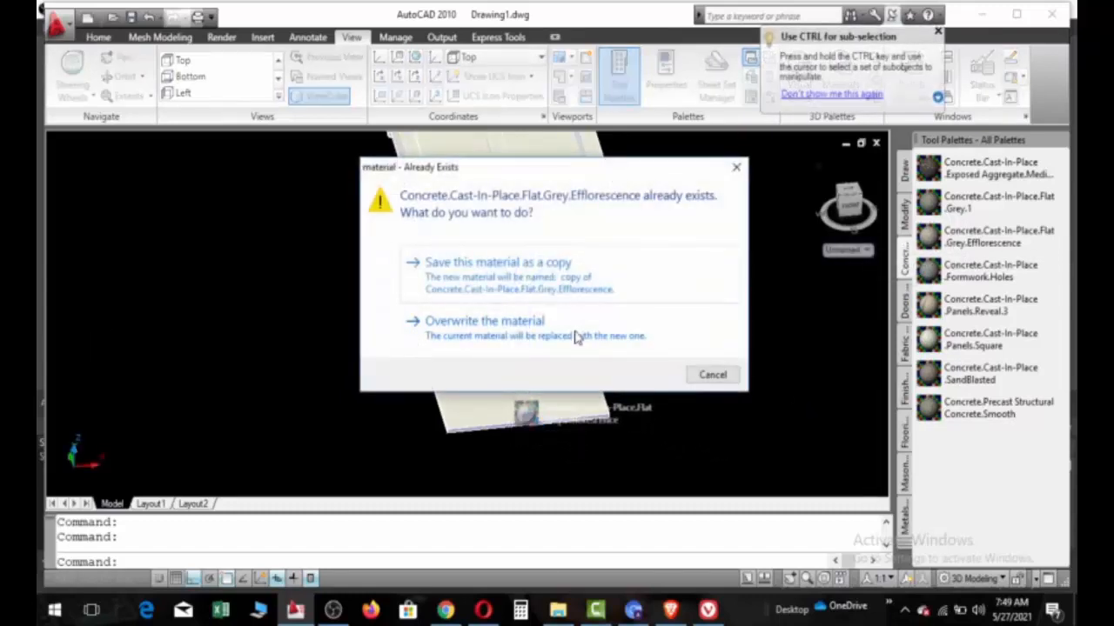
{"action": "left_click", "coordinate": [574, 337]}
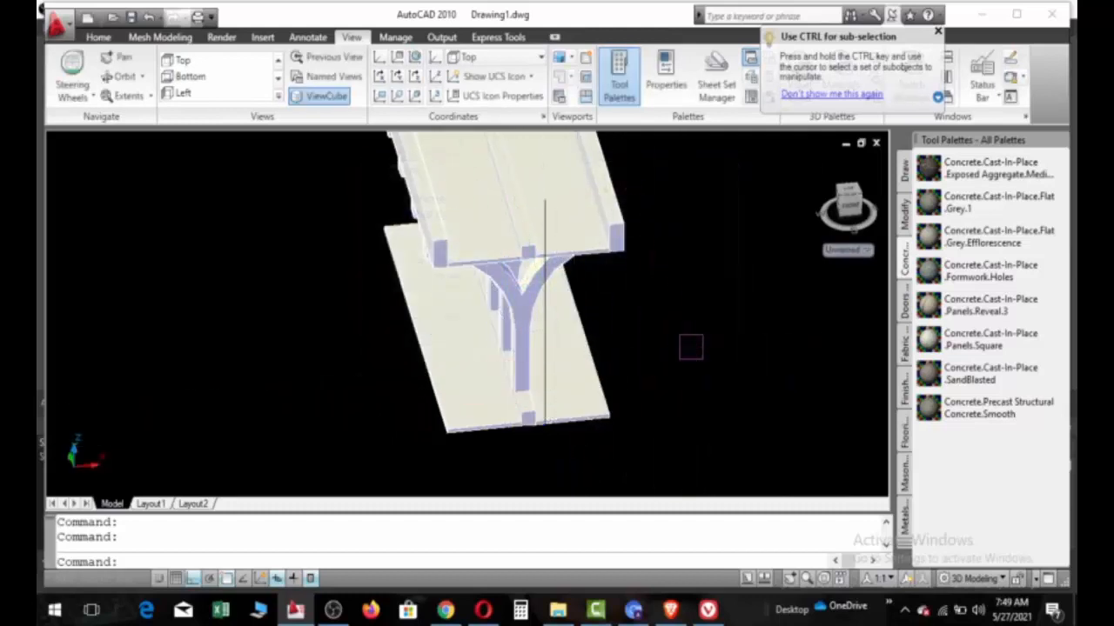
Step: Orbit to a side view of the columns and assign Concrete.Cast-In-Place.Panels.Reveal.3 to the front branching column, overwriting the existing material
{"action": "key", "text": "Escape"}
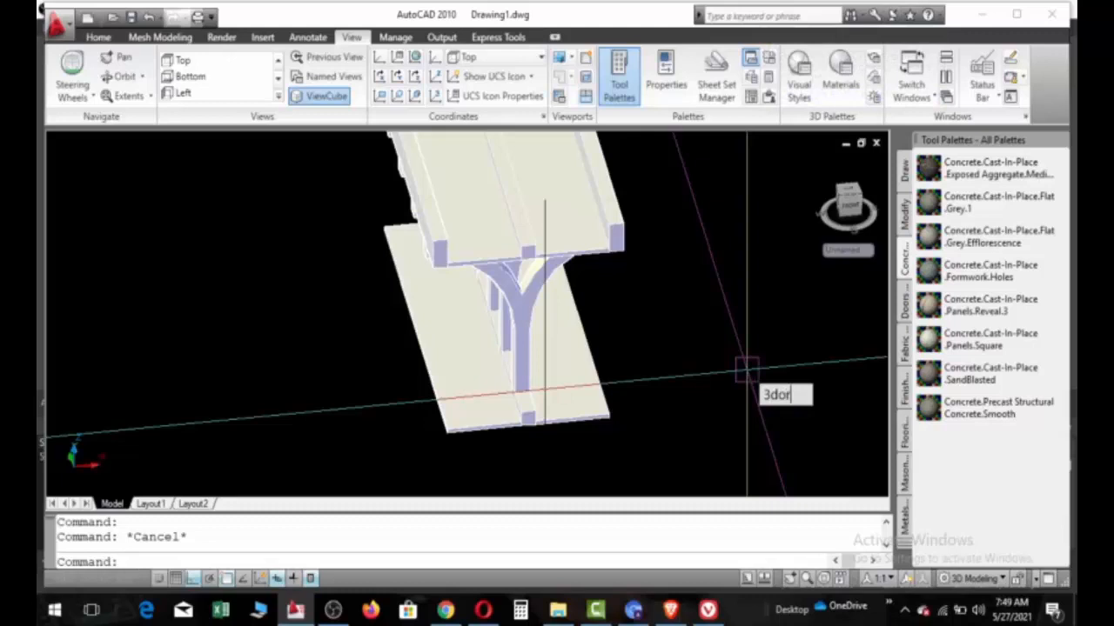
{"action": "key", "text": "Return"}
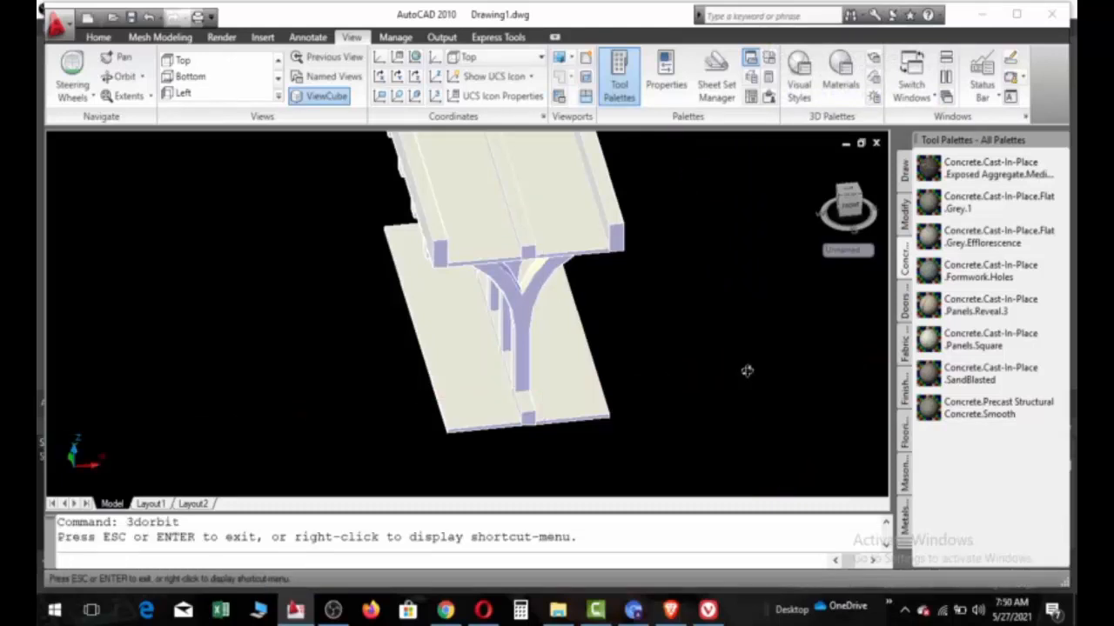
{"action": "left_click_drag", "start_coordinate": [658, 397], "coordinate": [718, 368]}
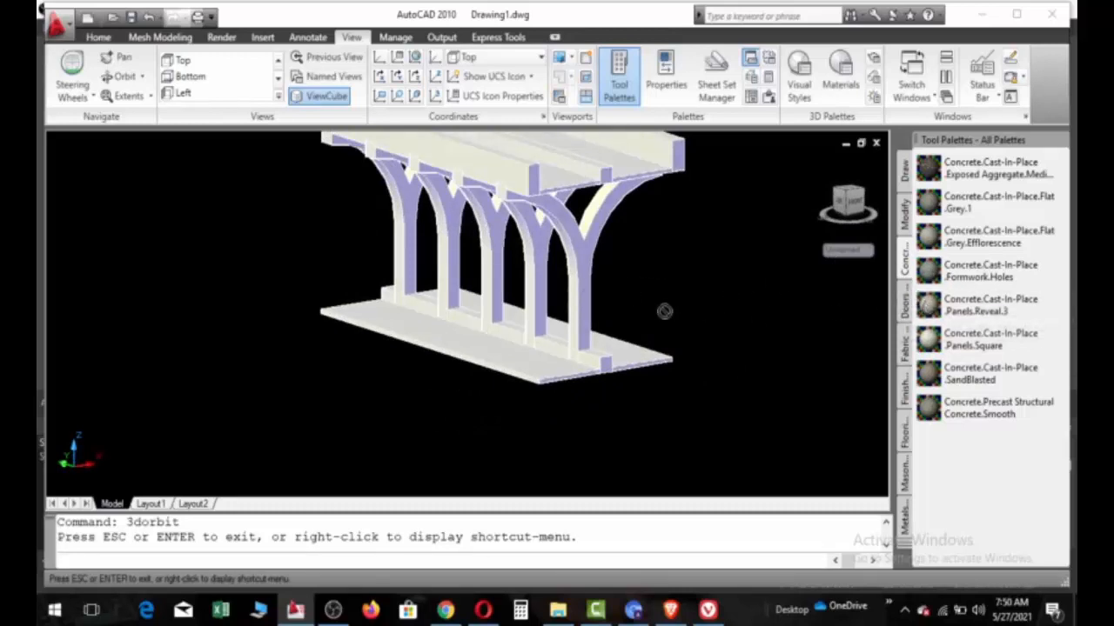
{"action": "key", "text": "Escape"}
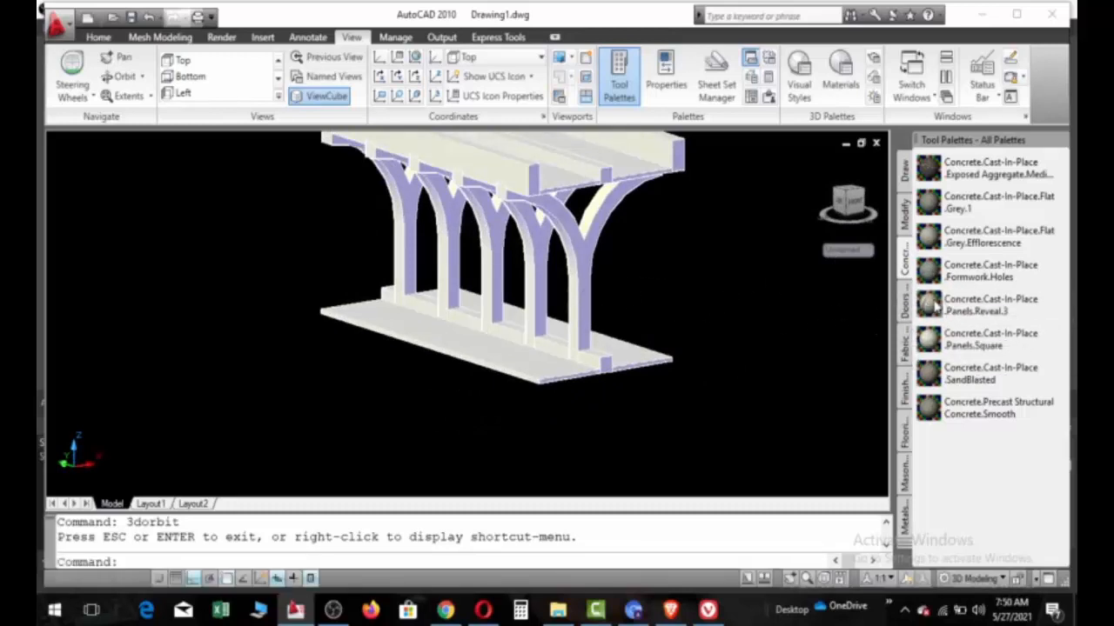
{"action": "left_click_drag", "start_coordinate": [938, 326], "coordinate": [584, 314]}
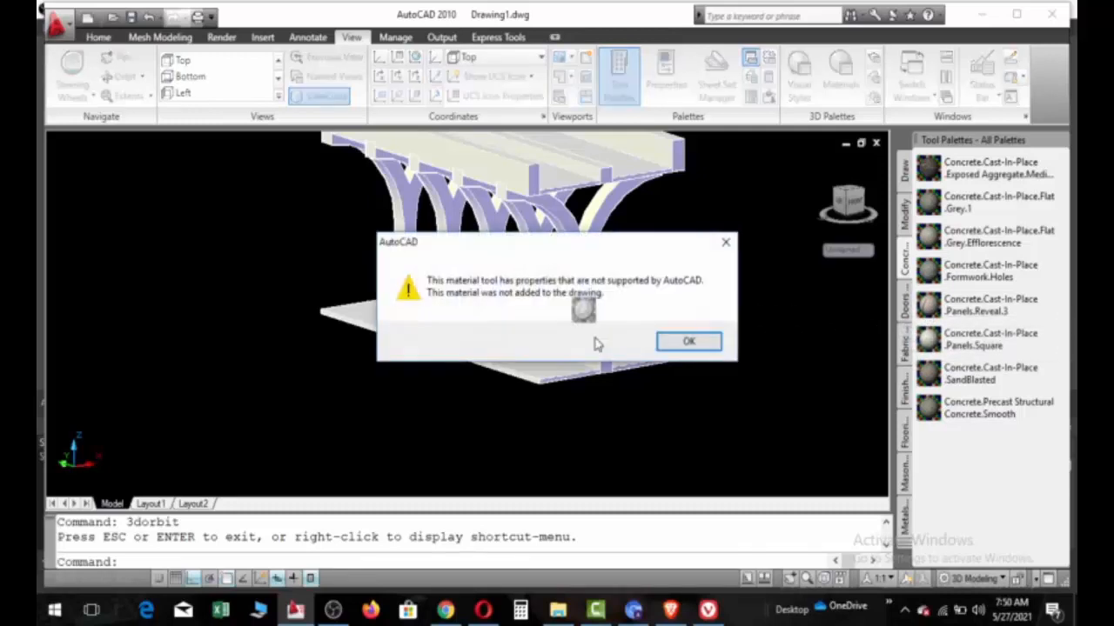
{"action": "left_click", "coordinate": [679, 341]}
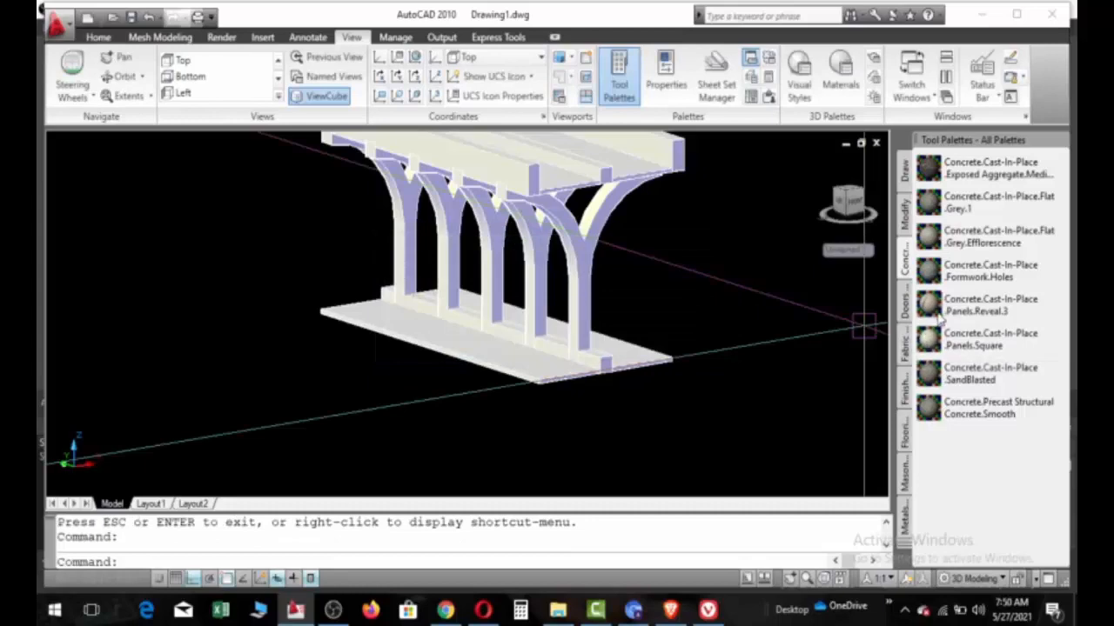
{"action": "left_click_drag", "start_coordinate": [779, 319], "coordinate": [579, 314]}
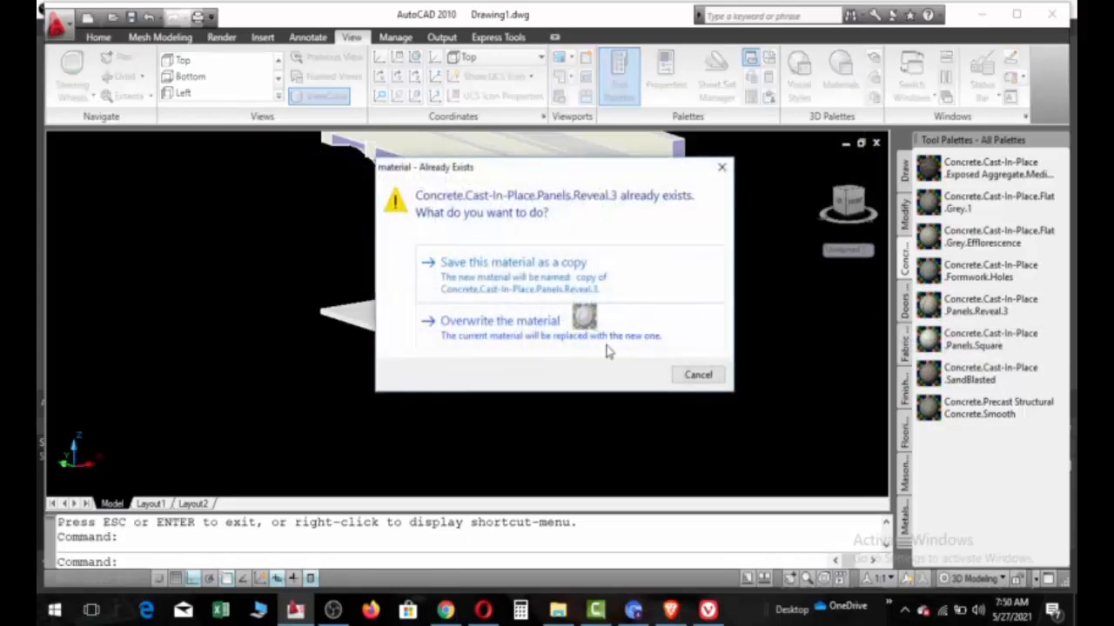
{"action": "left_click", "coordinate": [639, 341]}
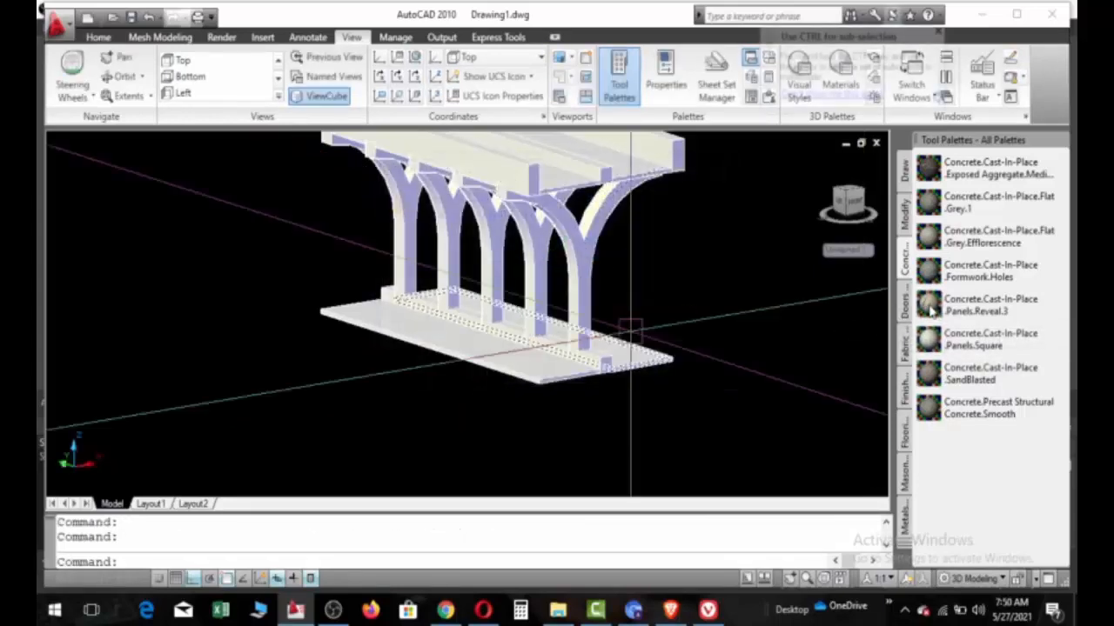
Step: Assign Concrete.Cast-In-Place.Panels.Reveal.3 to the remaining four branching columns behind the front one, overwriting the existing material each time
{"action": "left_click_drag", "start_coordinate": [931, 310], "coordinate": [574, 311]}
{"action": "left_click", "coordinate": [589, 340]}
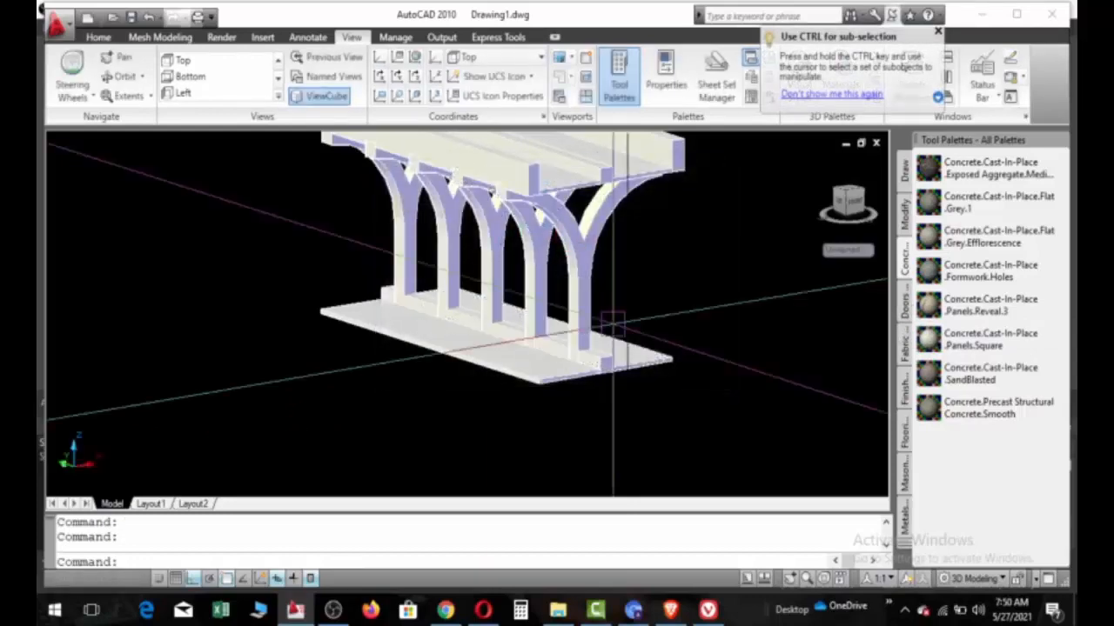
{"action": "left_click_drag", "start_coordinate": [940, 310], "coordinate": [550, 302]}
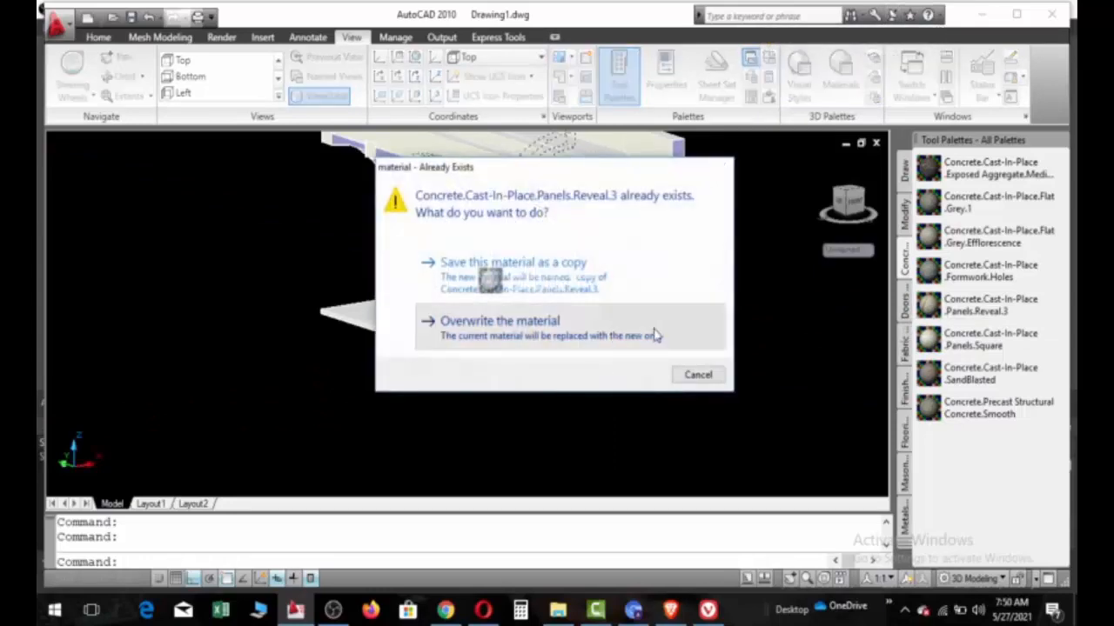
{"action": "left_click", "coordinate": [653, 334]}
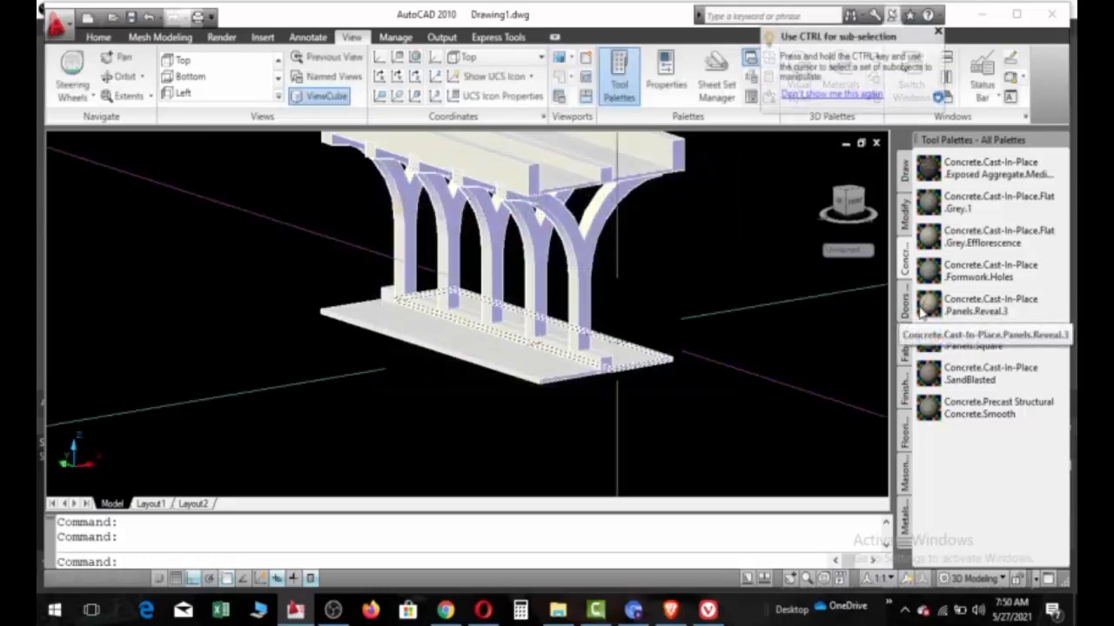
{"action": "left_click_drag", "start_coordinate": [933, 315], "coordinate": [452, 282]}
{"action": "left_click", "coordinate": [580, 340]}
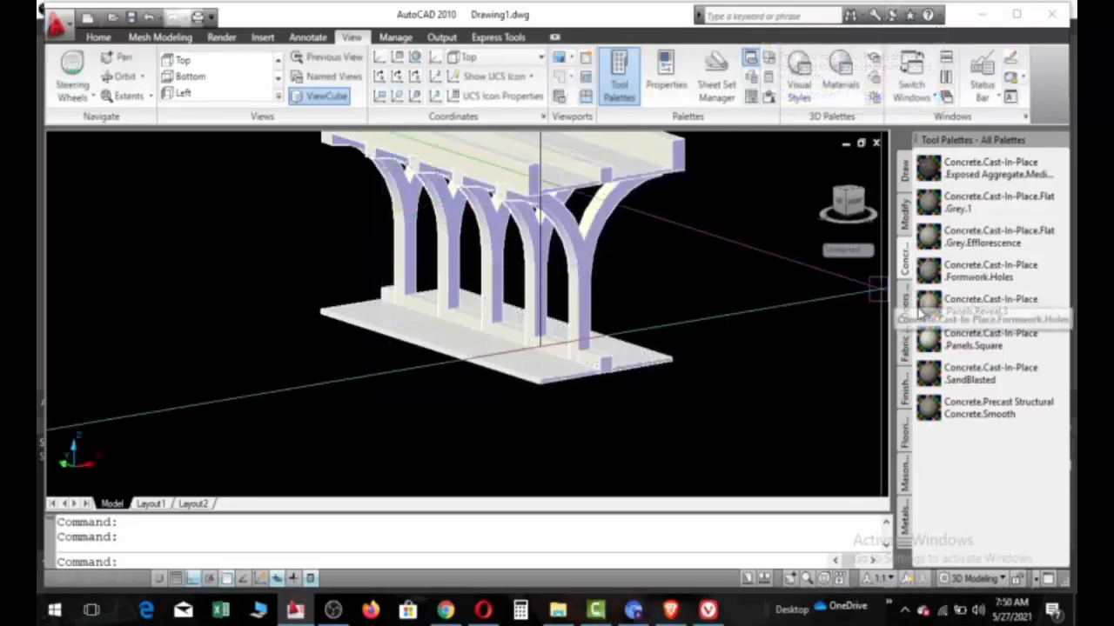
{"action": "left_click_drag", "start_coordinate": [933, 315], "coordinate": [411, 275]}
{"action": "left_click", "coordinate": [517, 335]}
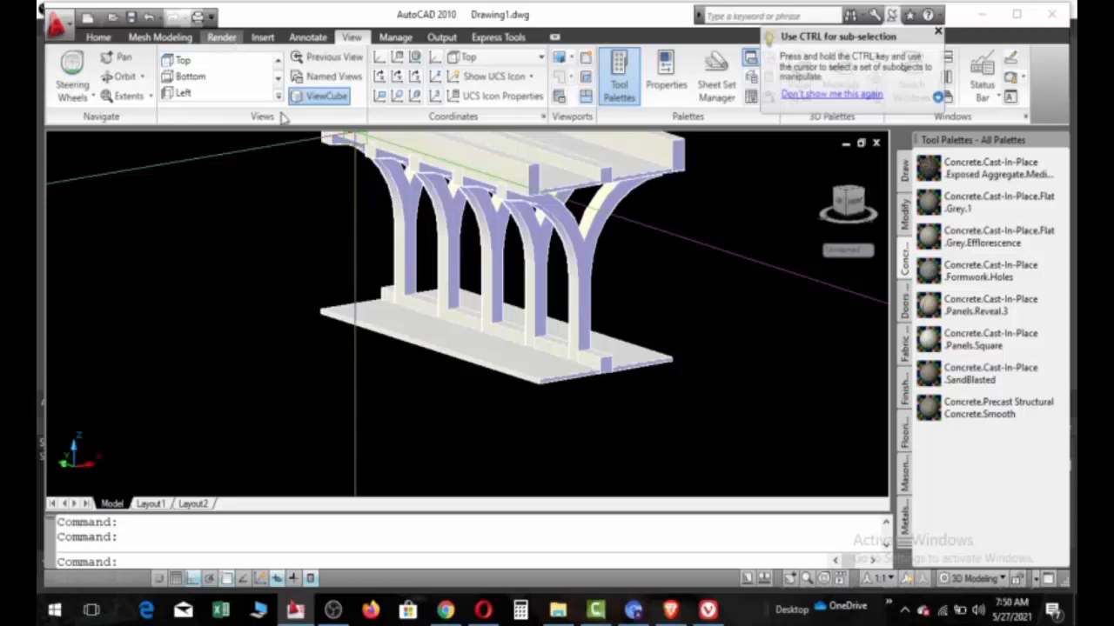
Step: Turn materials and textures on for the viewport display of the whole structure
{"action": "left_click", "coordinate": [231, 38]}
{"action": "scroll", "coordinate": [461, 309], "scroll_direction": "down", "scroll_amount": 2}
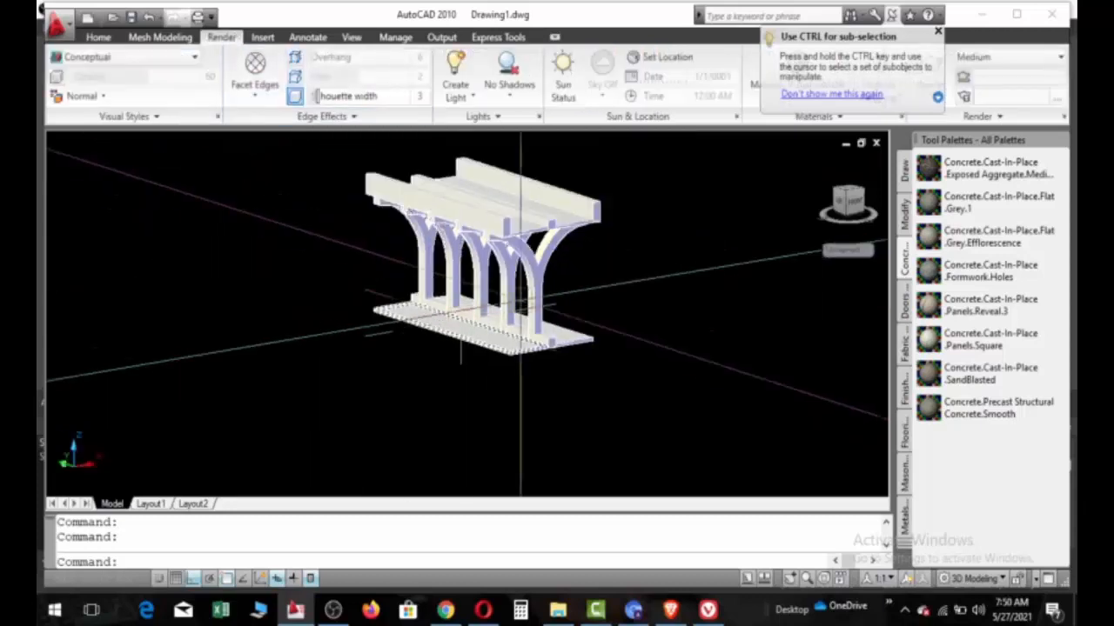
{"action": "left_click", "coordinate": [937, 35]}
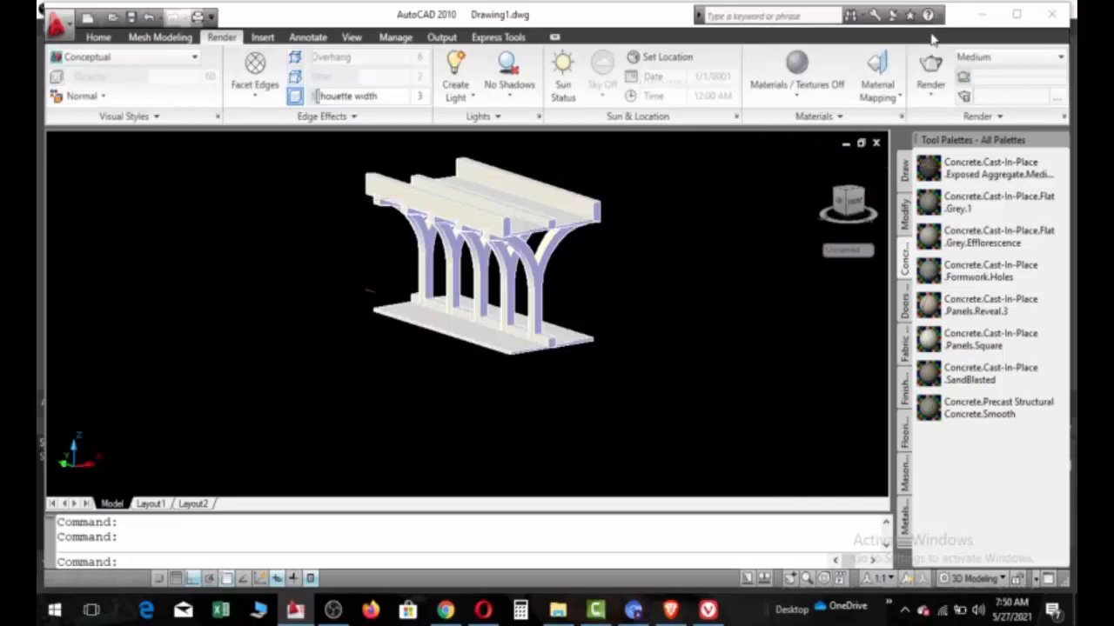
{"action": "left_click", "coordinate": [795, 102]}
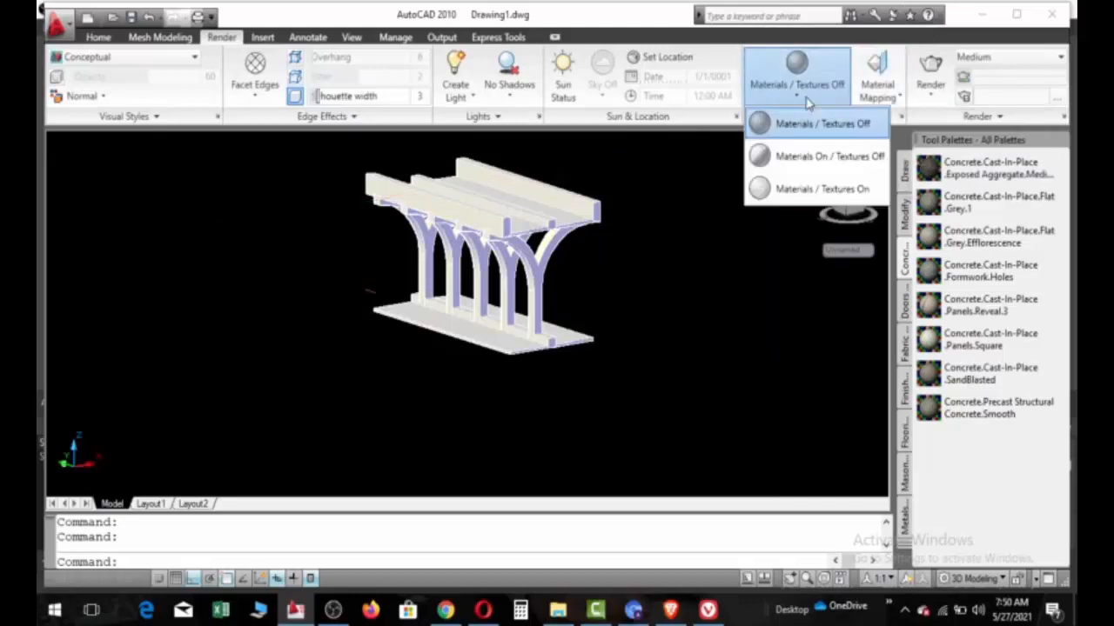
{"action": "left_click", "coordinate": [800, 102]}
{"action": "left_click", "coordinate": [806, 103]}
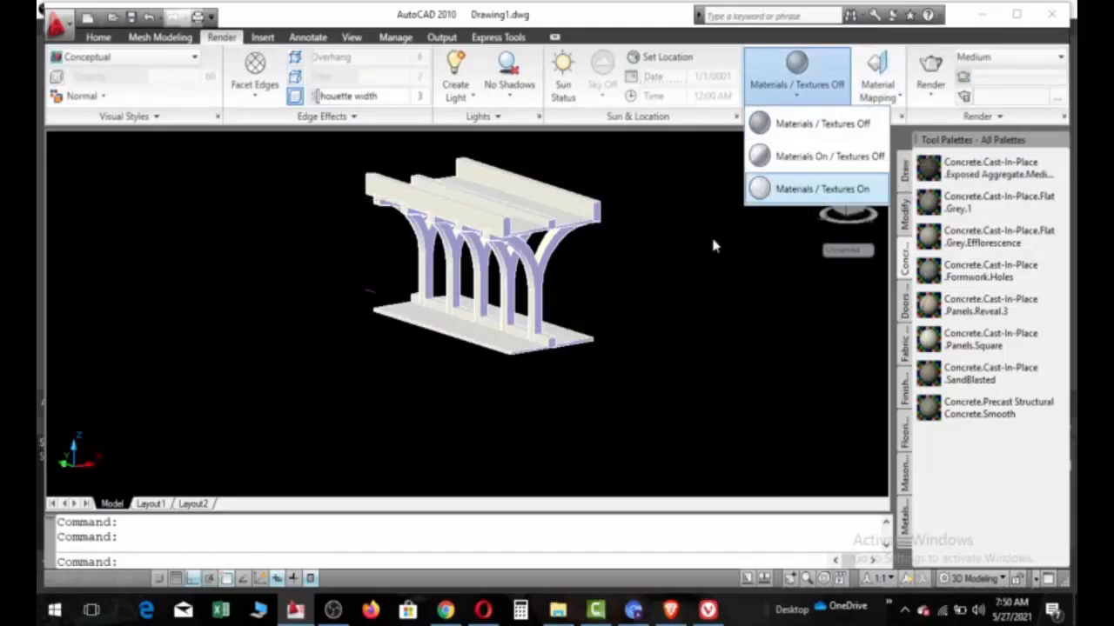
{"action": "scroll", "coordinate": [600, 304], "scroll_direction": "up", "scroll_amount": 3}
{"action": "scroll", "coordinate": [677, 331], "scroll_direction": "down", "scroll_amount": 4}
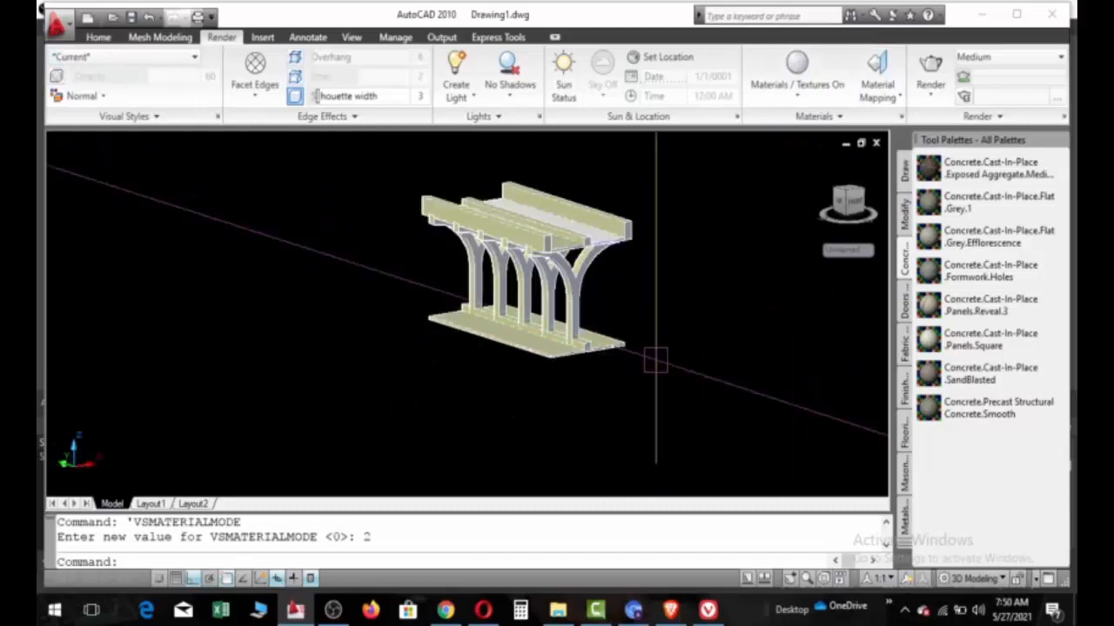
Step: Orbit above the deck, try Exposed Aggregate.Medium on the lighter upper floor panel, and assign Concrete.Cast-In-Place.Flat.Grey.Efflorescence to it instead, overwriting the existing material
{"action": "type", "text": "3dorbit"}
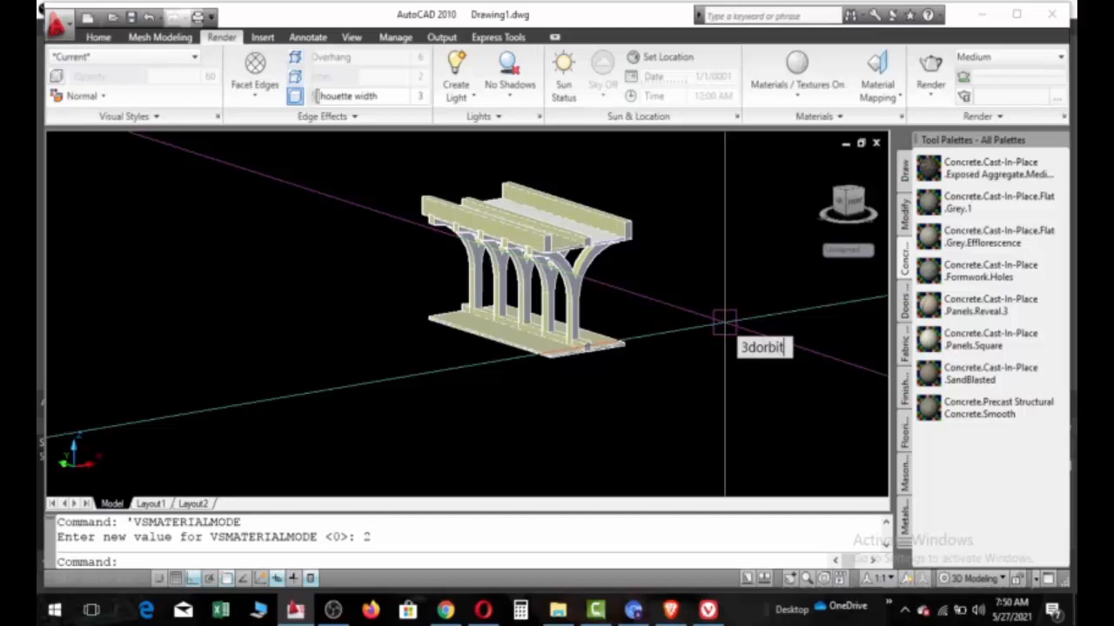
{"action": "key", "text": "Return"}
{"action": "left_click_drag", "start_coordinate": [641, 324], "coordinate": [557, 321]}
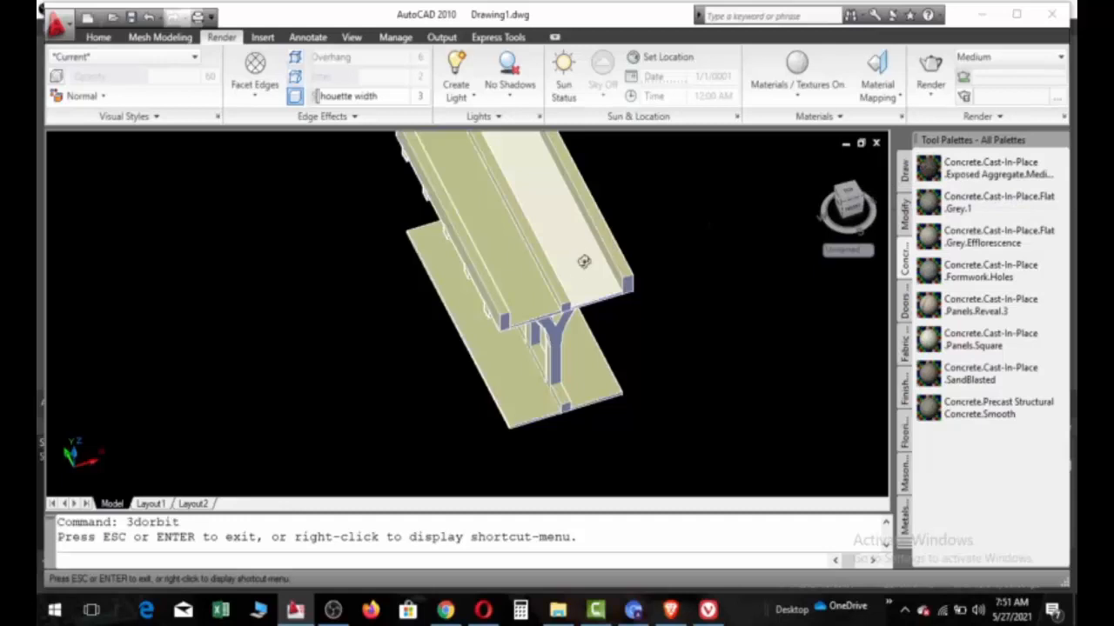
{"action": "key", "text": "Escape"}
{"action": "left_click_drag", "start_coordinate": [927, 169], "coordinate": [579, 263]}
{"action": "left_click", "coordinate": [599, 329]}
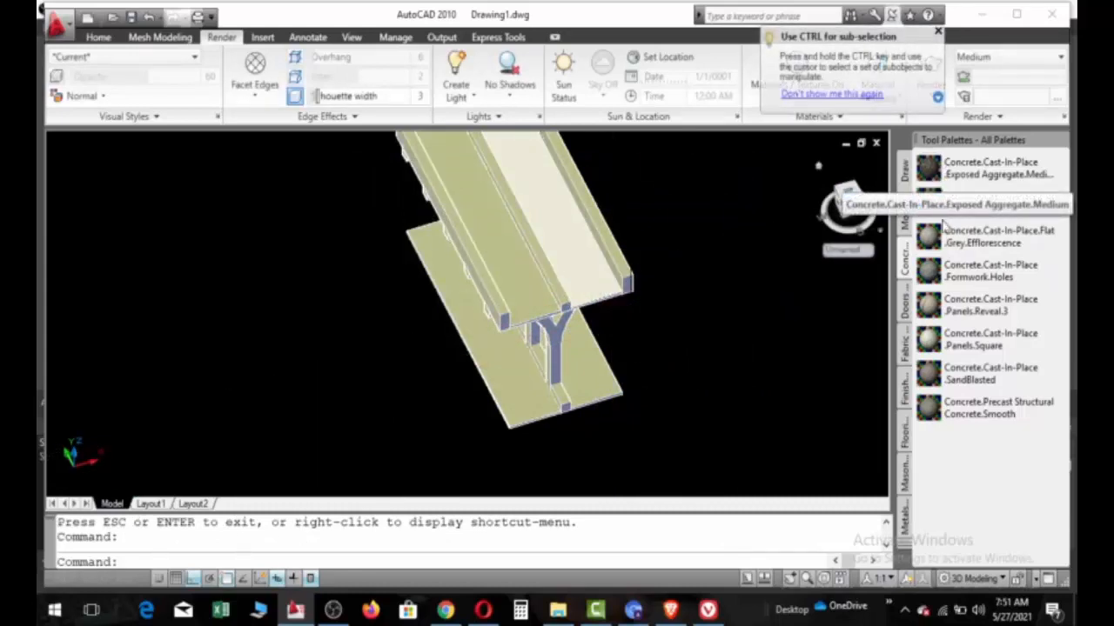
{"action": "left_click_drag", "start_coordinate": [928, 237], "coordinate": [559, 229]}
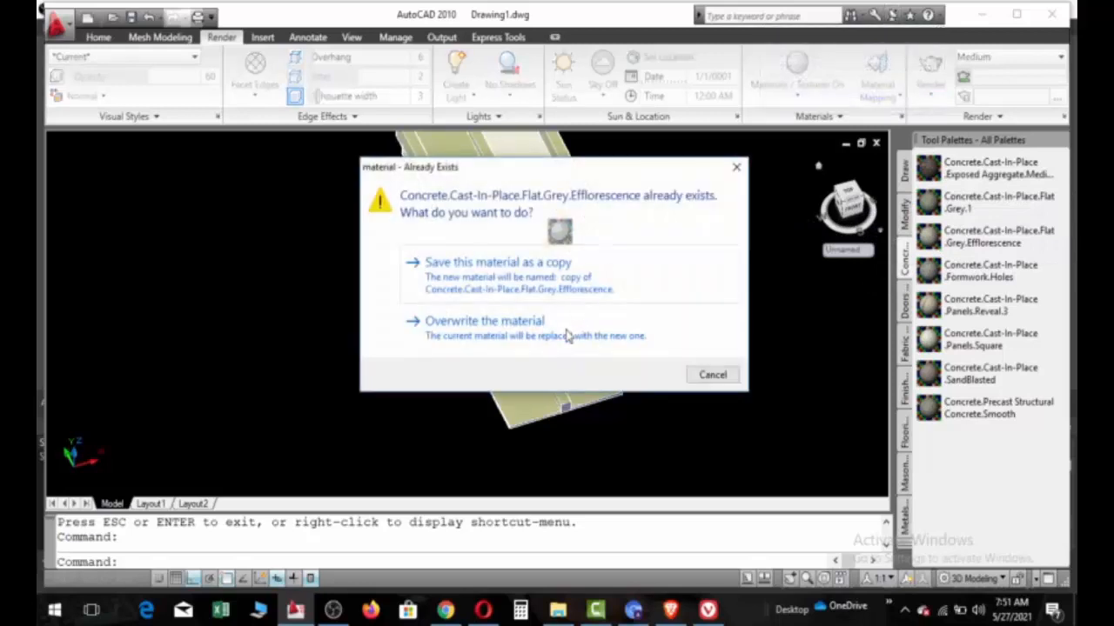
{"action": "left_click", "coordinate": [566, 334]}
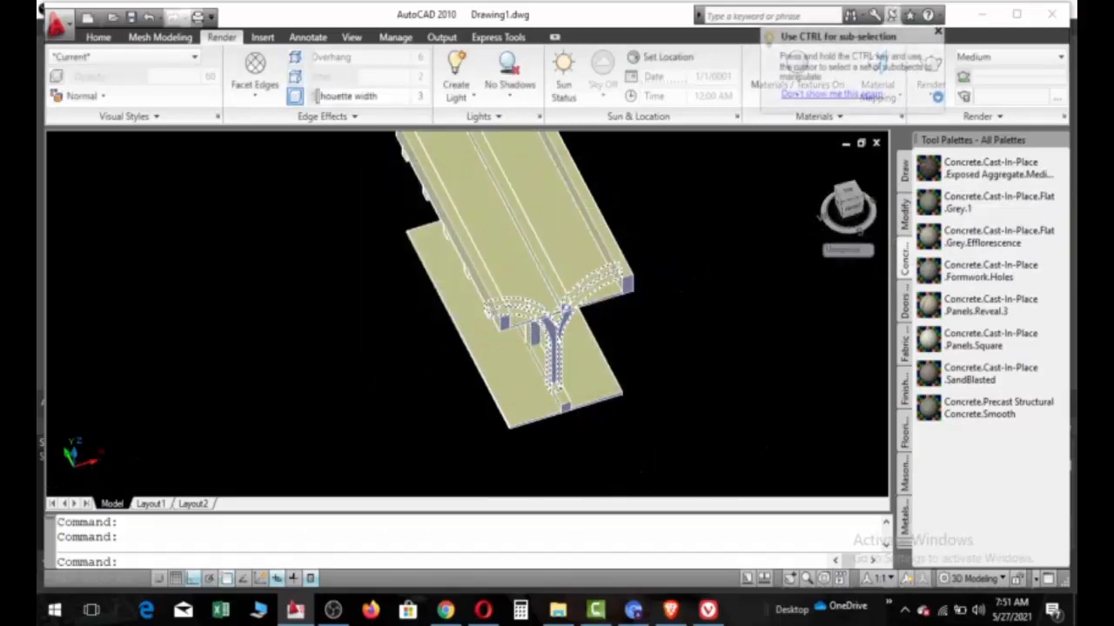
Step: Use 3D Orbit to examine the columns and beams from the deck's end, the long side and underneath the panels
{"action": "scroll", "coordinate": [541, 332], "scroll_direction": "down", "scroll_amount": 2}
{"action": "scroll", "coordinate": [551, 376], "scroll_direction": "up", "scroll_amount": 5}
{"action": "scroll", "coordinate": [550, 379], "scroll_direction": "down", "scroll_amount": 3}
{"action": "scroll", "coordinate": [550, 380], "scroll_direction": "up", "scroll_amount": 2}
{"action": "middle_click_drag", "start_coordinate": [550, 389], "coordinate": [626, 366], "text": "shift"}
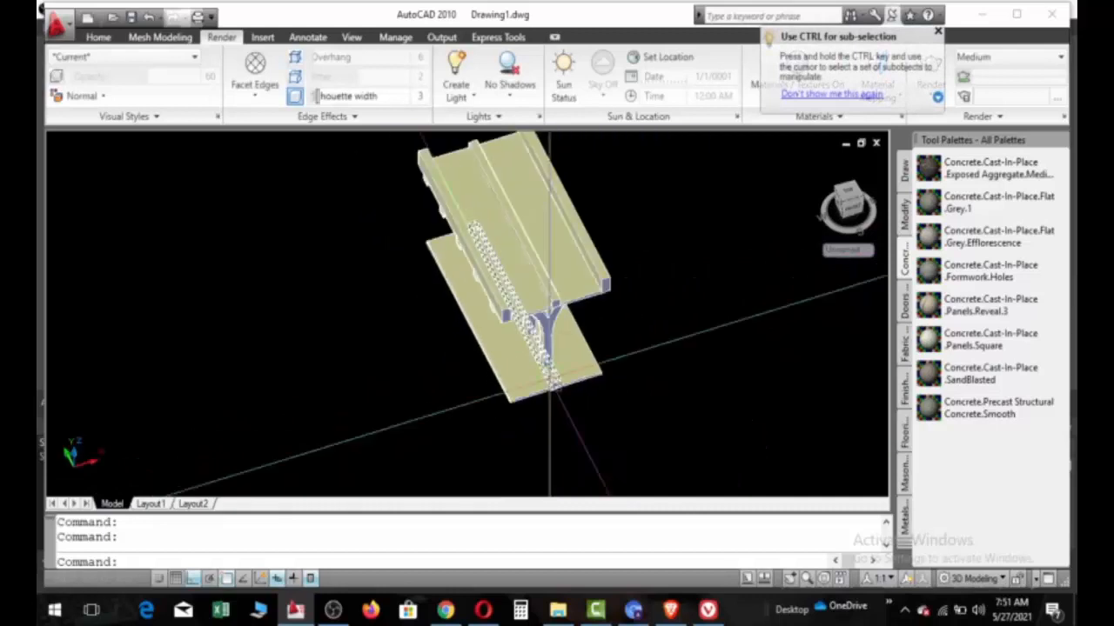
{"action": "type", "text": "3"}
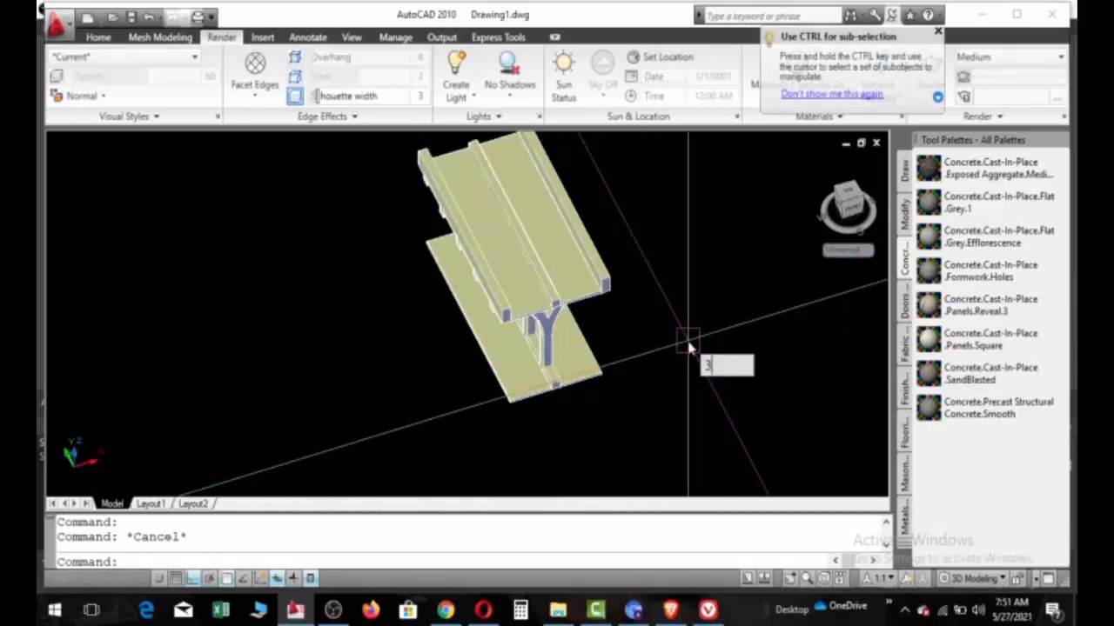
{"action": "type", "text": "dorbit"}
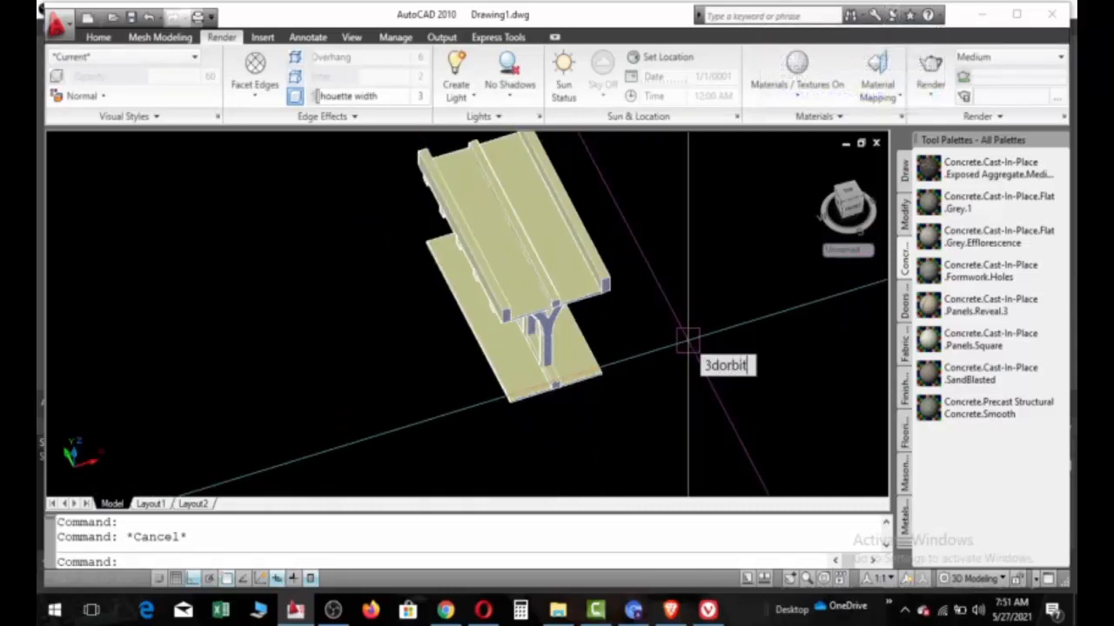
{"action": "key", "text": "Return"}
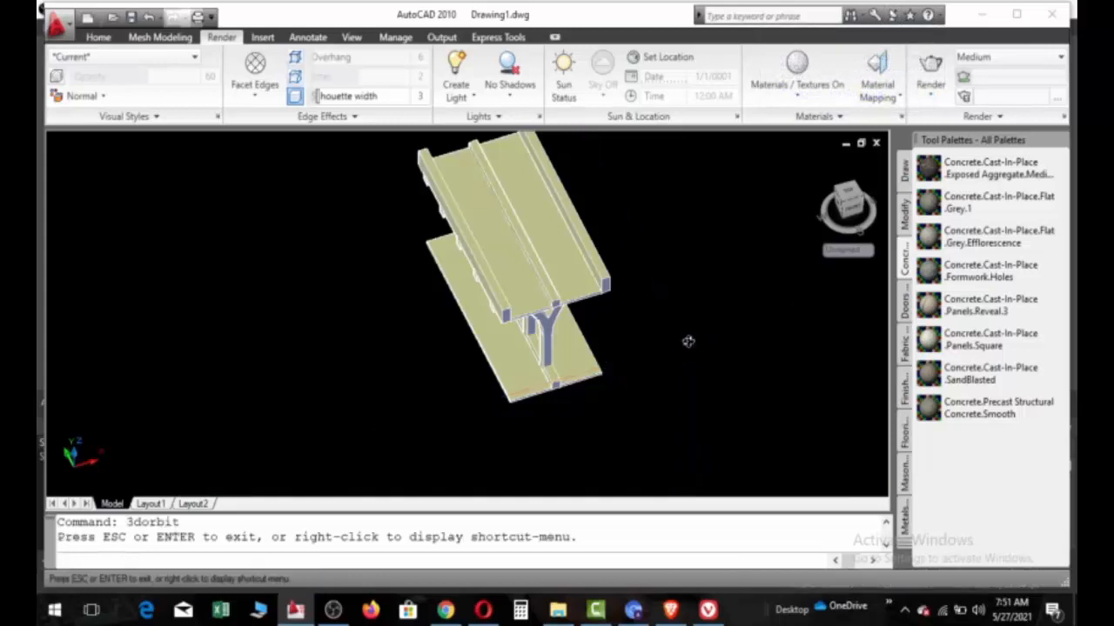
{"action": "left_click_drag", "start_coordinate": [576, 376], "coordinate": [545, 224]}
{"action": "scroll", "coordinate": [502, 212], "scroll_direction": "up", "scroll_amount": 6}
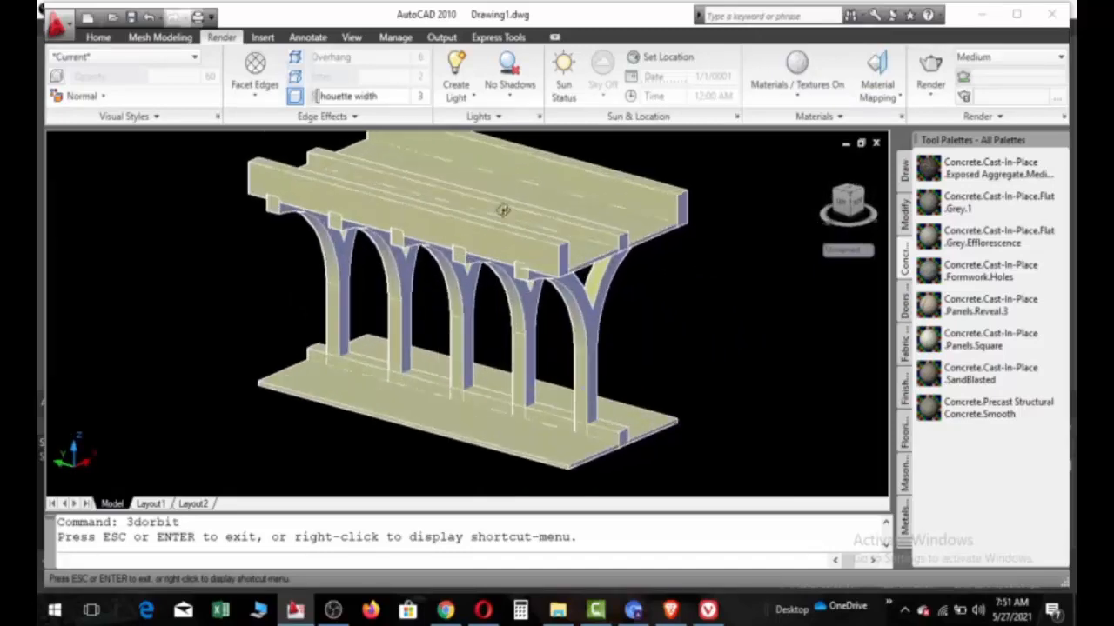
{"action": "left_click_drag", "start_coordinate": [546, 380], "coordinate": [562, 279]}
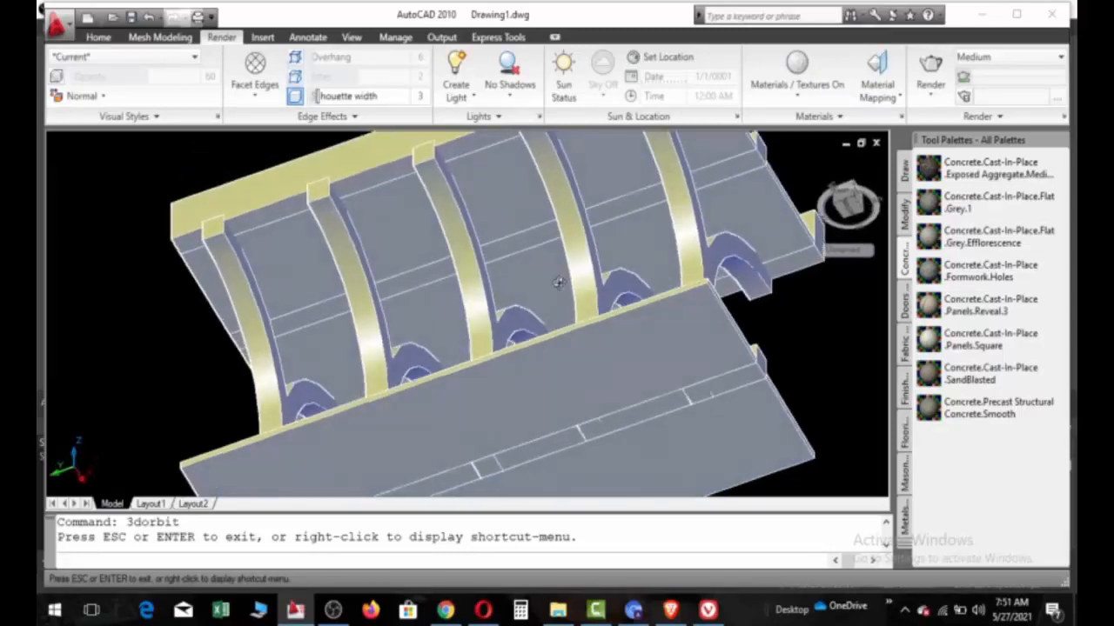
Step: Inspect the whole structure from further angles, returning to a raised end view that shows both levels, and end the orbit
{"action": "scroll", "coordinate": [562, 280], "scroll_direction": "down", "scroll_amount": 3}
{"action": "left_click_drag", "start_coordinate": [612, 365], "coordinate": [581, 248]}
{"action": "scroll", "coordinate": [558, 387], "scroll_direction": "down", "scroll_amount": 3}
{"action": "scroll", "coordinate": [571, 326], "scroll_direction": "up", "scroll_amount": 5}
{"action": "scroll", "coordinate": [513, 276], "scroll_direction": "down", "scroll_amount": 5}
{"action": "left_click_drag", "start_coordinate": [510, 279], "coordinate": [385, 391]}
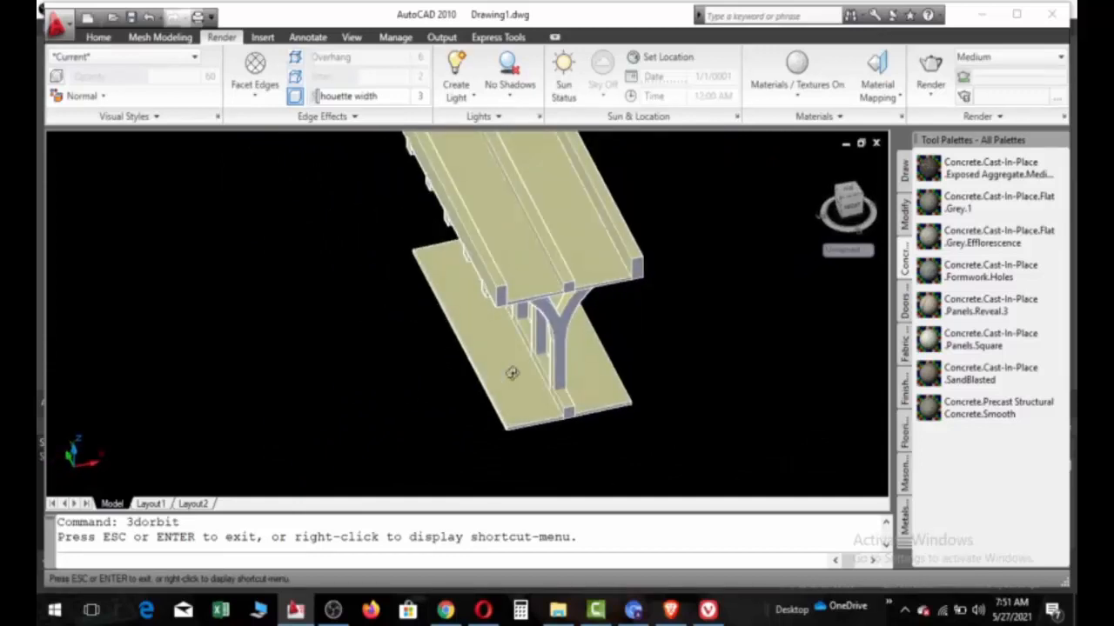
{"action": "scroll", "coordinate": [512, 373], "scroll_direction": "down", "scroll_amount": 5}
{"action": "key", "text": "Escape"}
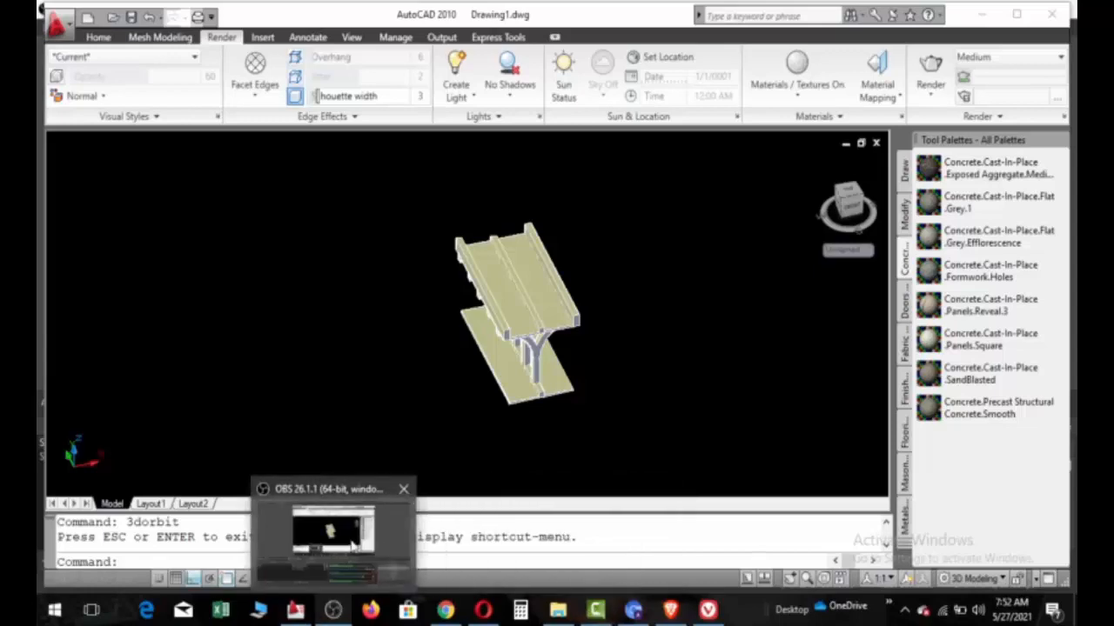
{"action": "left_click", "coordinate": [333, 609]}
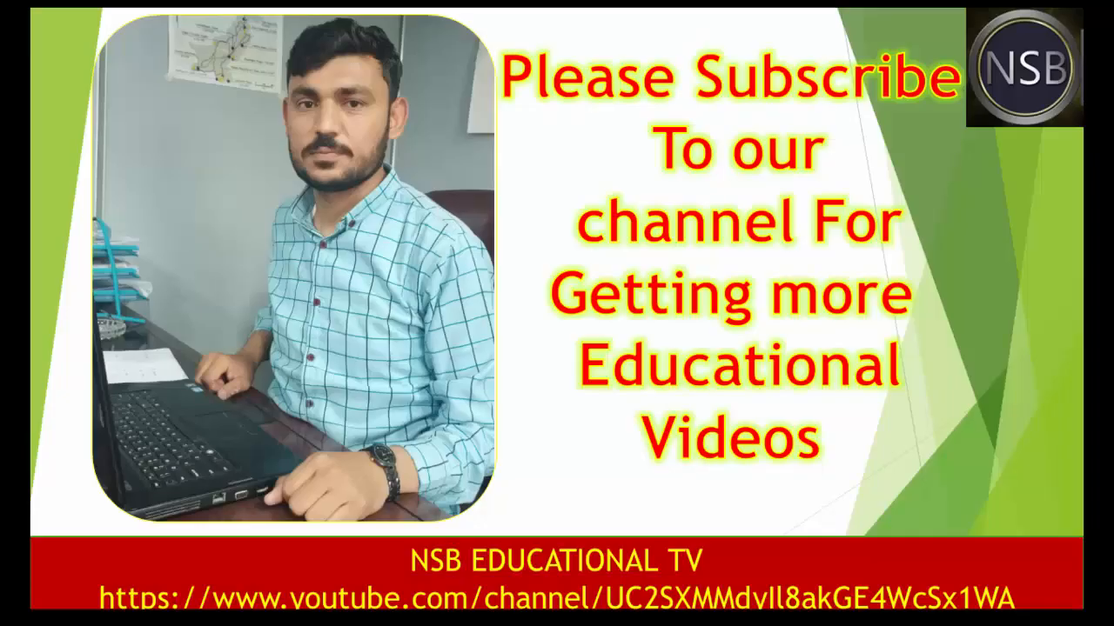